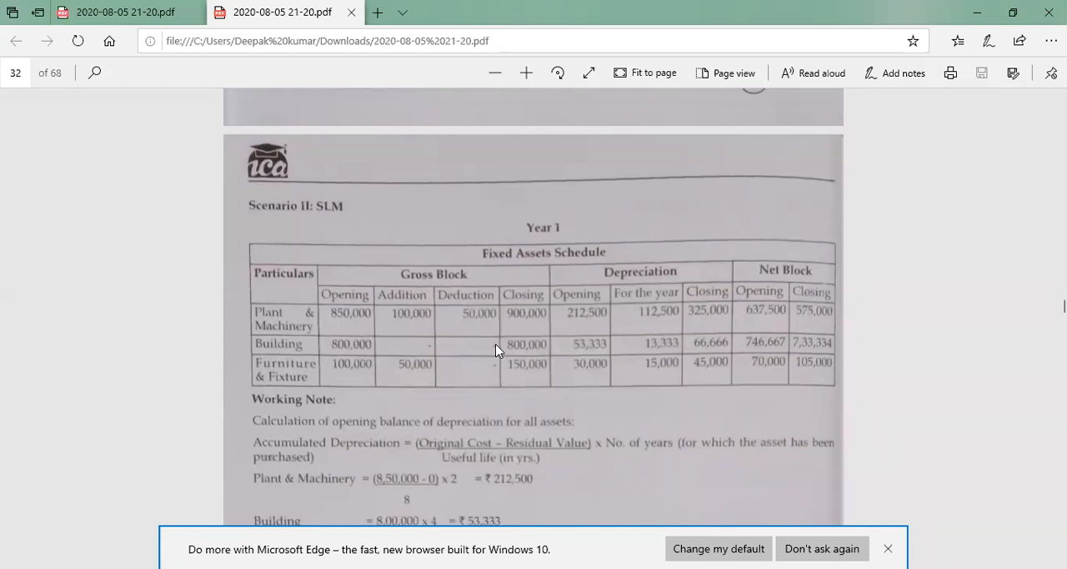
Review the fixed assets schedule example in the PDF, covering historical costs, purchases, sales, WDV rates and SLM useful lives
scroll(496, 343, "up", 1)
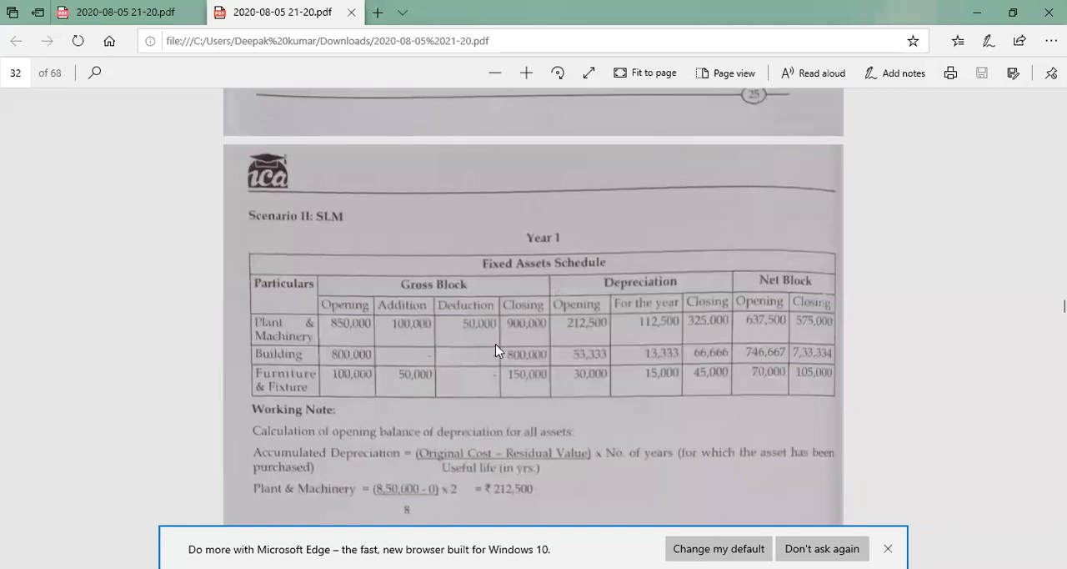
scroll(496, 350, "up", 3)
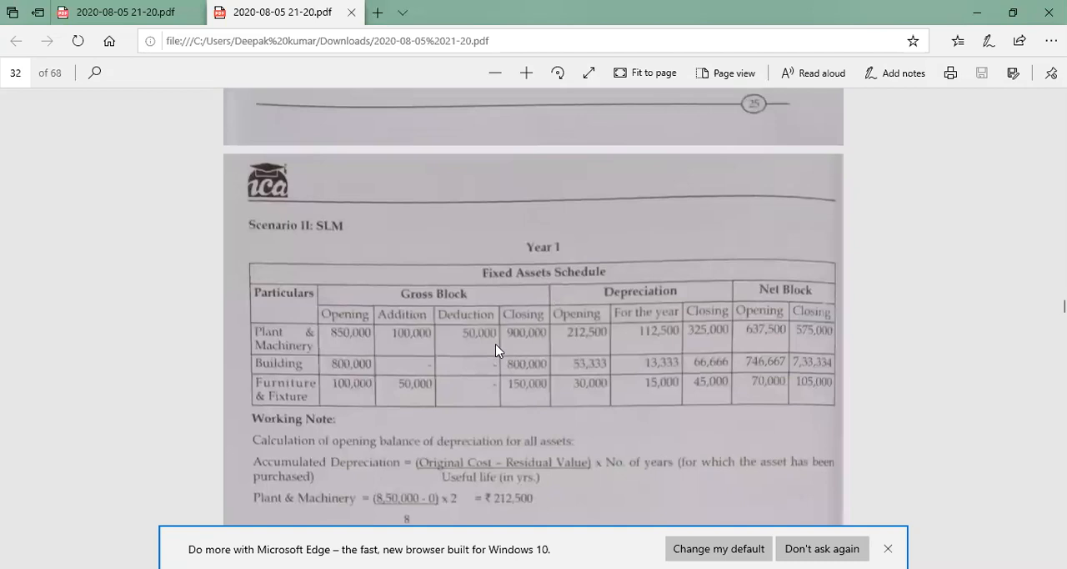
scroll(495, 350, "up", 8)
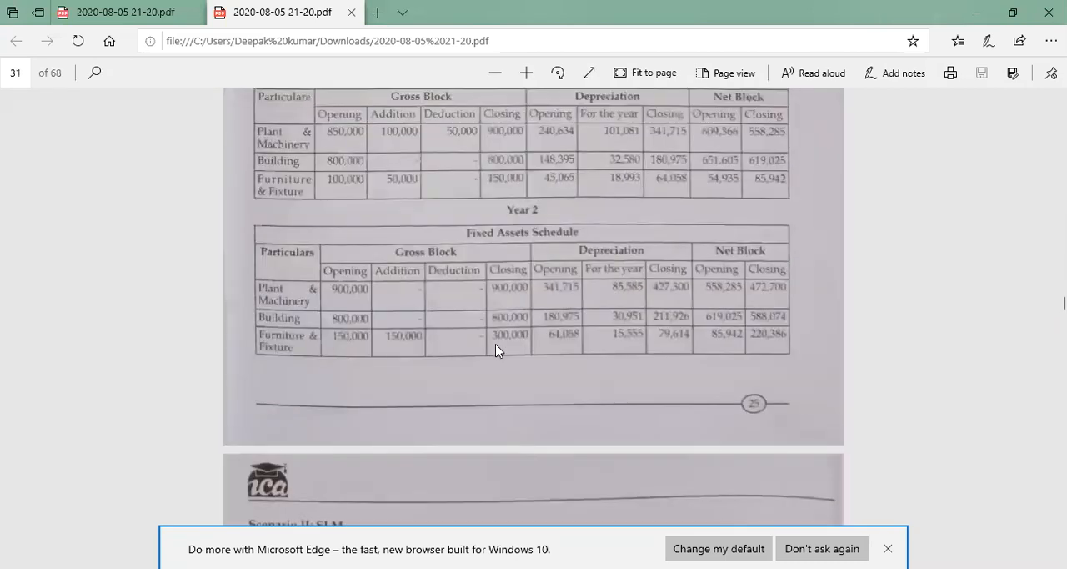
scroll(495, 344, "up", 6)
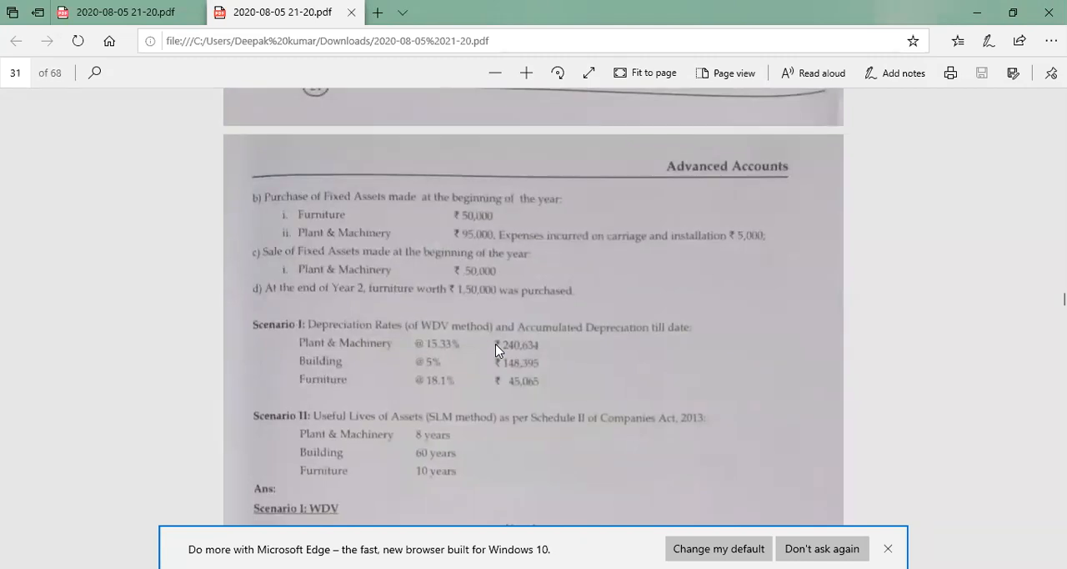
scroll(497, 350, "down", 1)
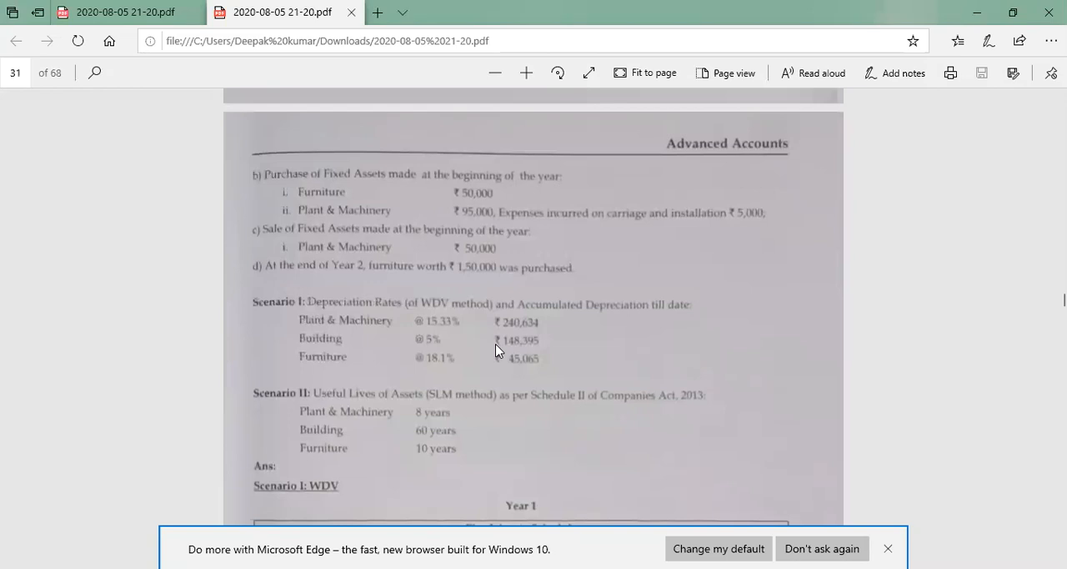
scroll(495, 350, "up", 5)
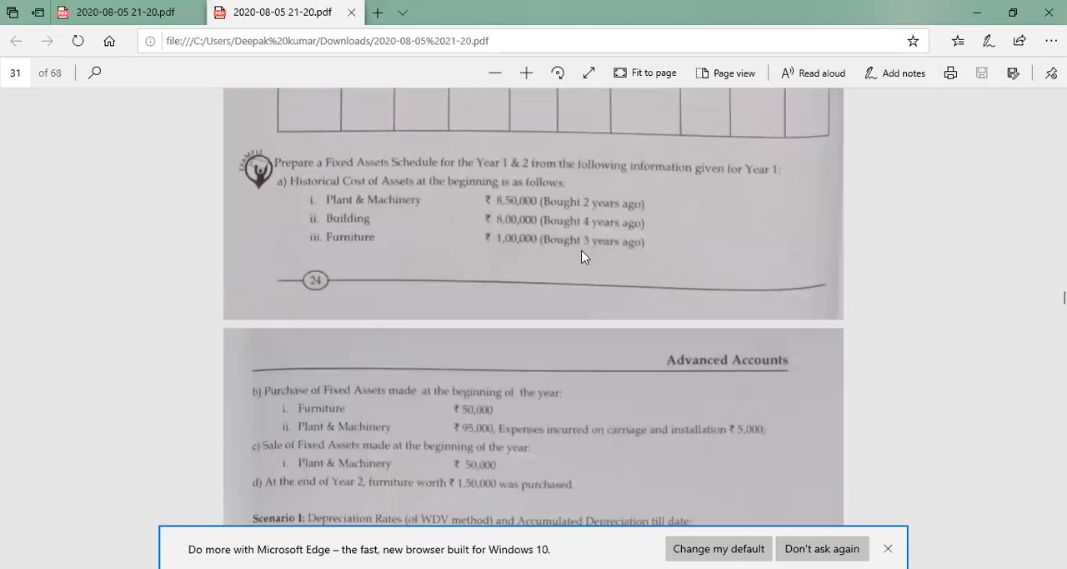
scroll(582, 257, "down", 3)
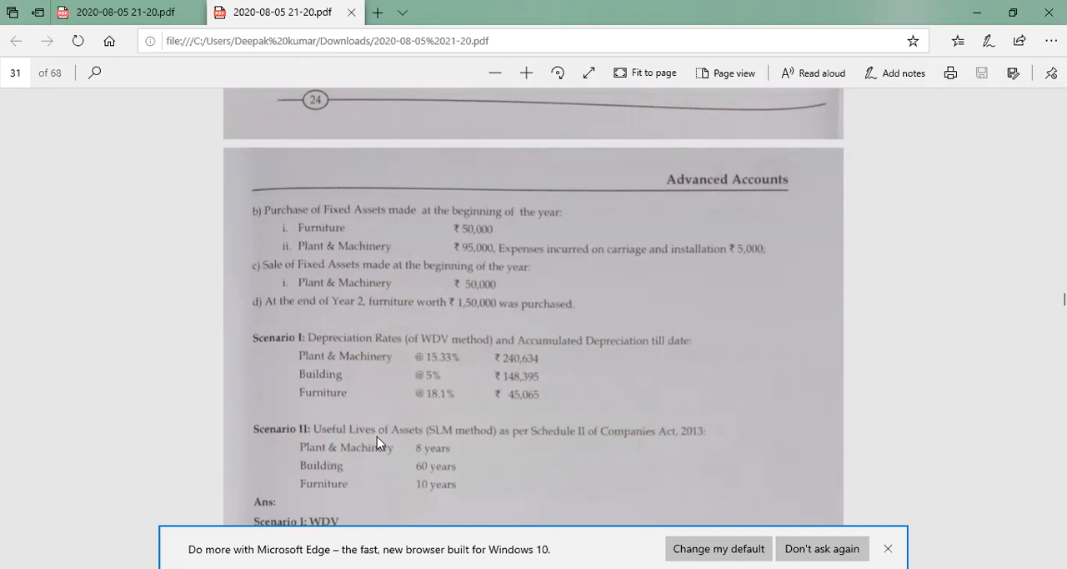
scroll(376, 437, "down", 3)
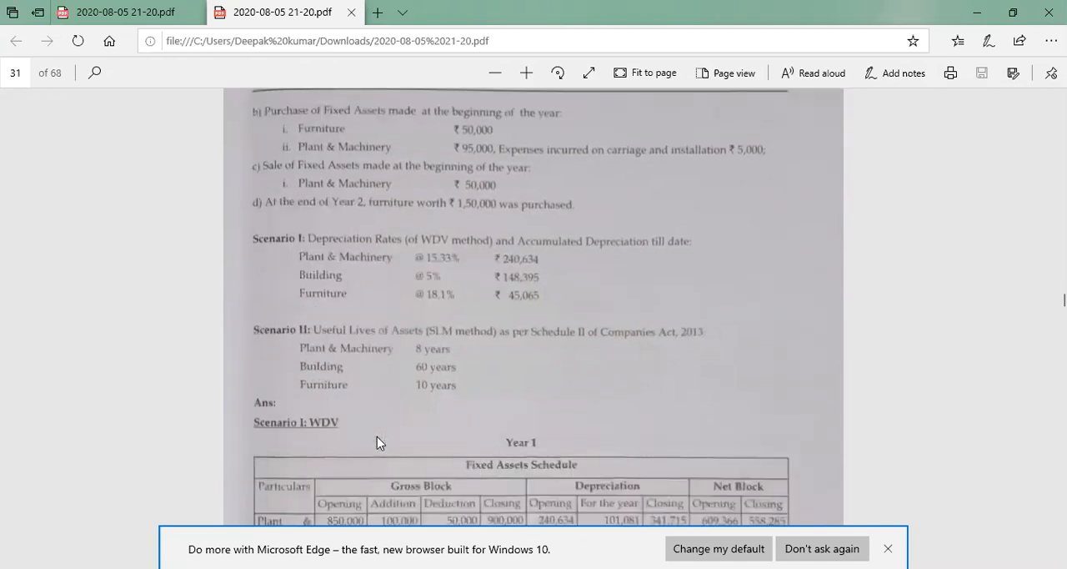
scroll(376, 442, "down", 1)
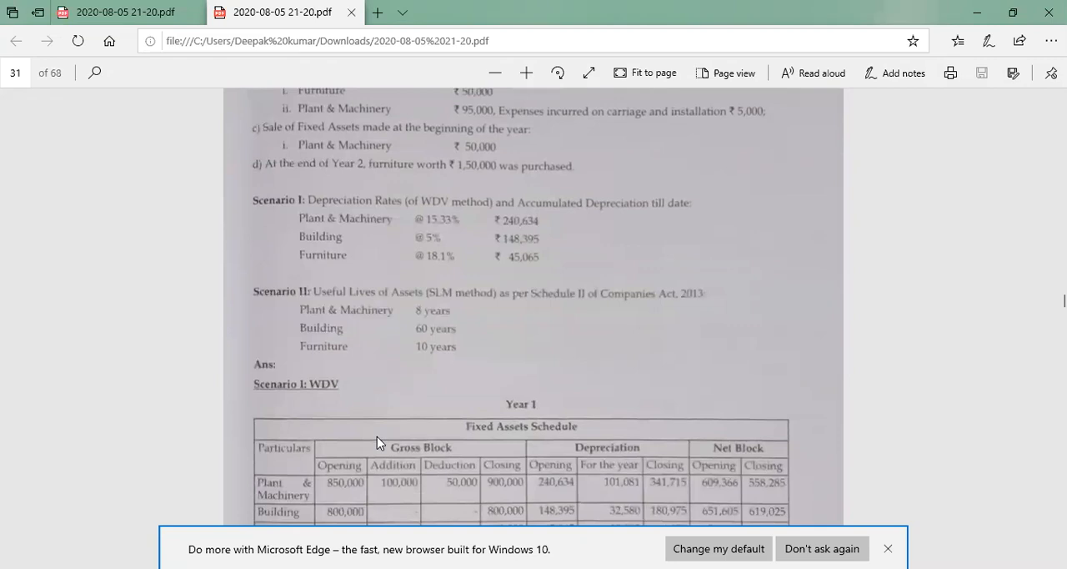
scroll(377, 442, "down", 1)
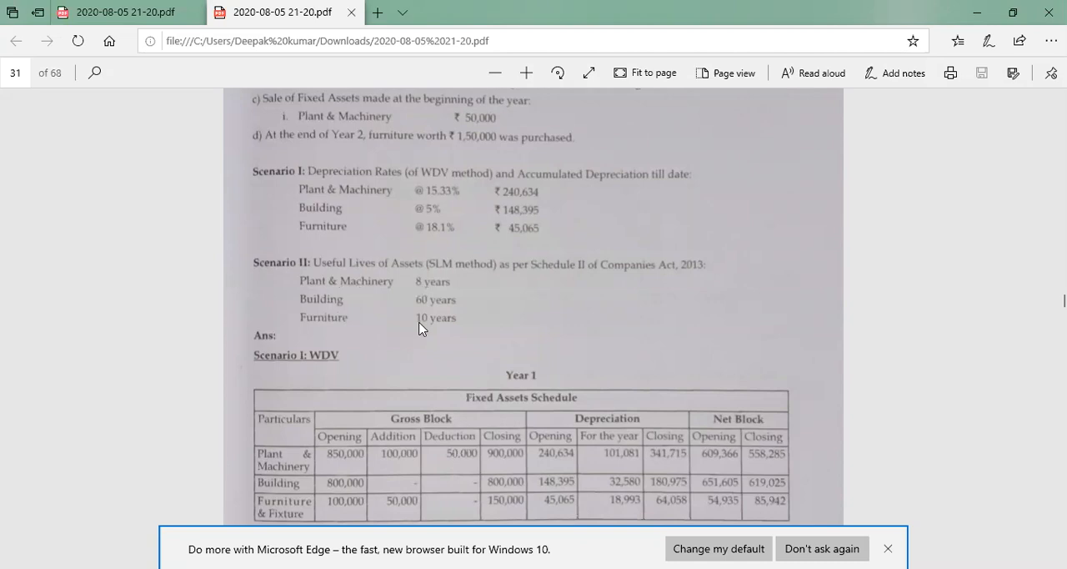
Examine the Scenario II SLM accumulated depreciation formula and compare it with the useful lives given for each asset
scroll(419, 328, "down", 5)
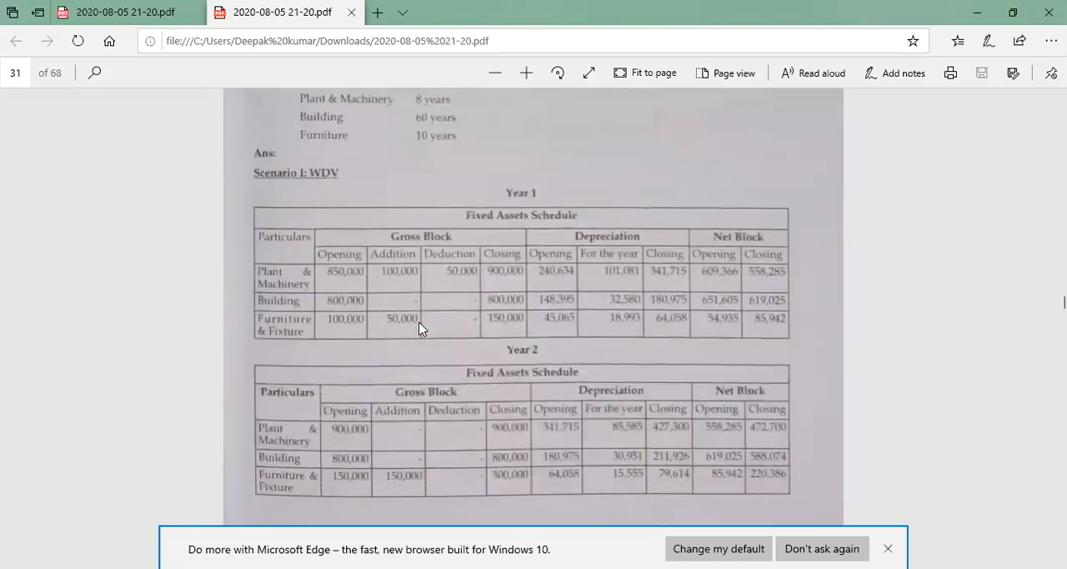
scroll(419, 328, "down", 7)
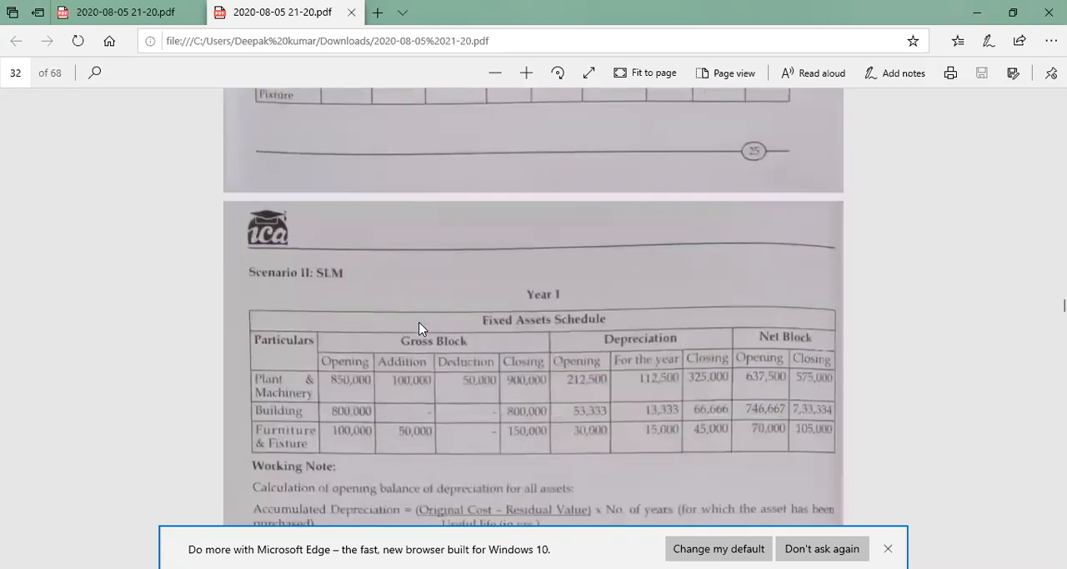
scroll(419, 328, "down", 1)
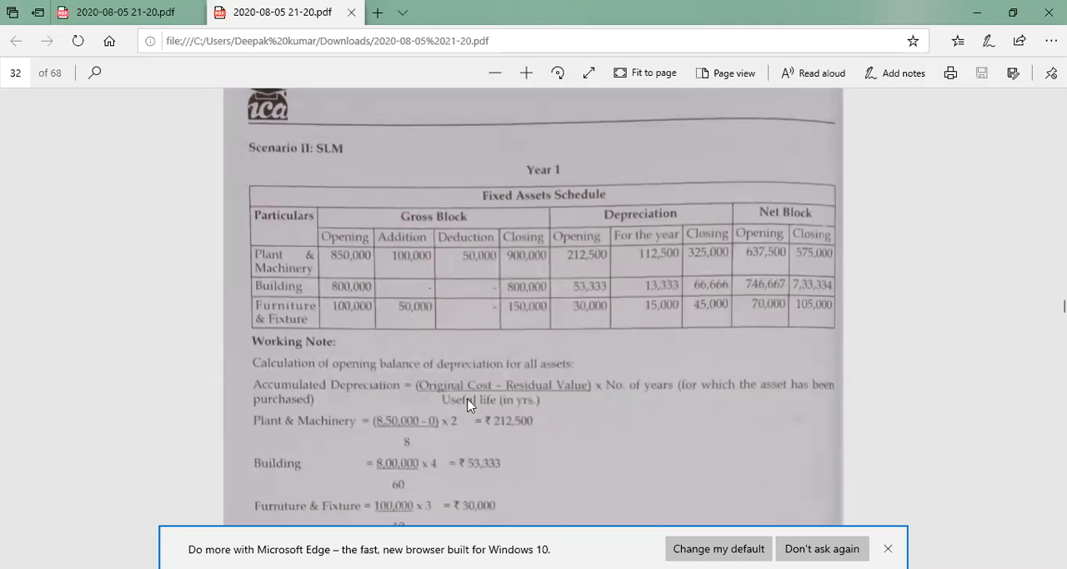
scroll(502, 402, "up", 3)
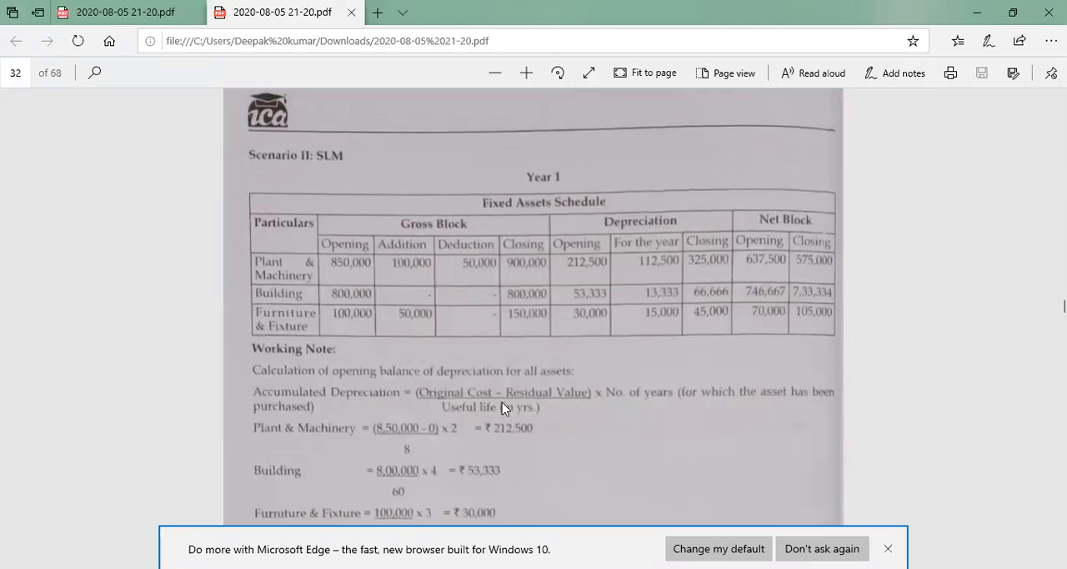
scroll(502, 402, "up", 5)
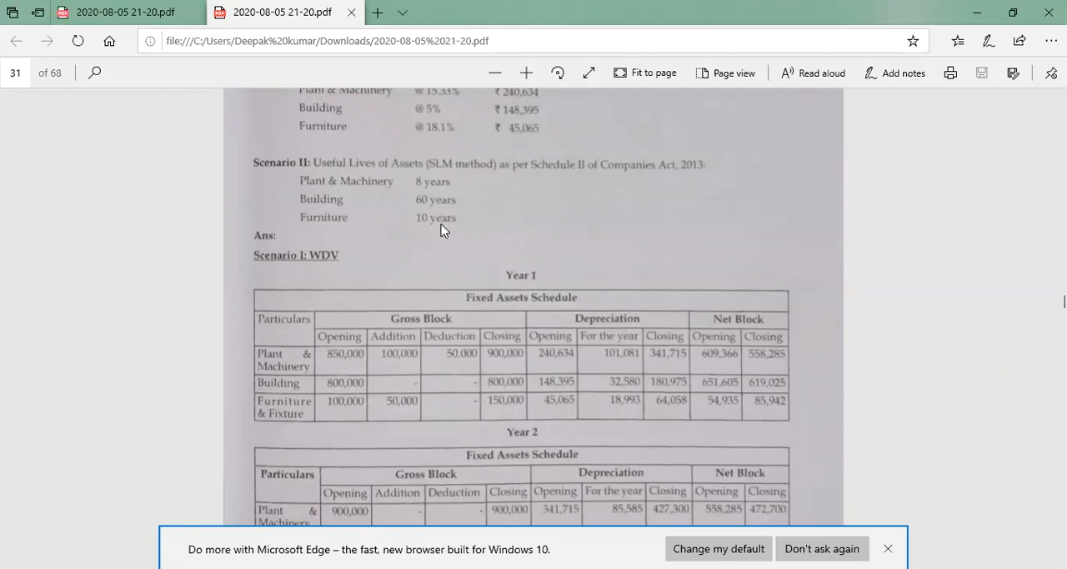
scroll(442, 233, "down", 3)
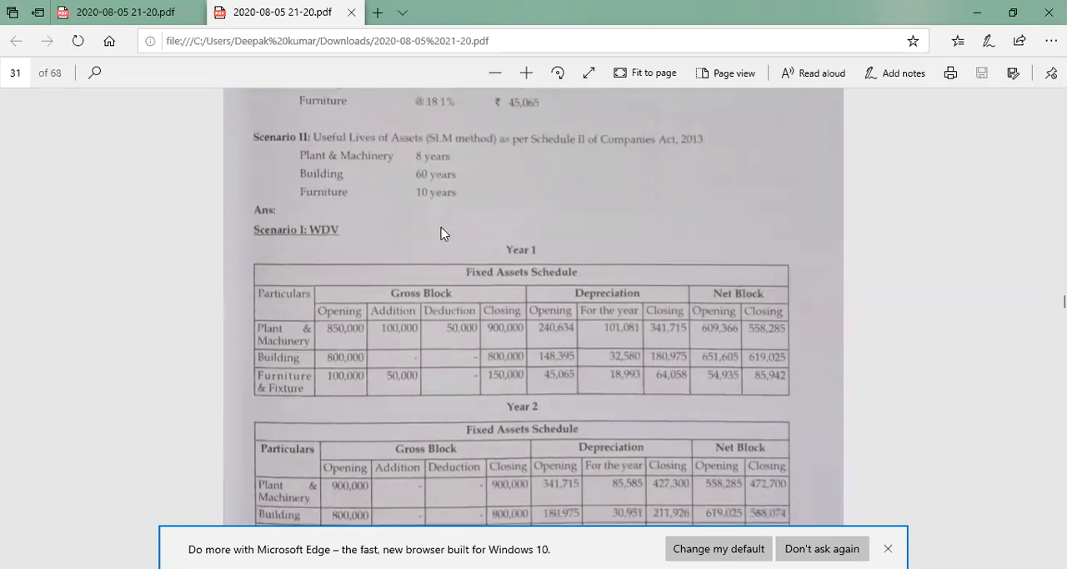
scroll(442, 234, "down", 4)
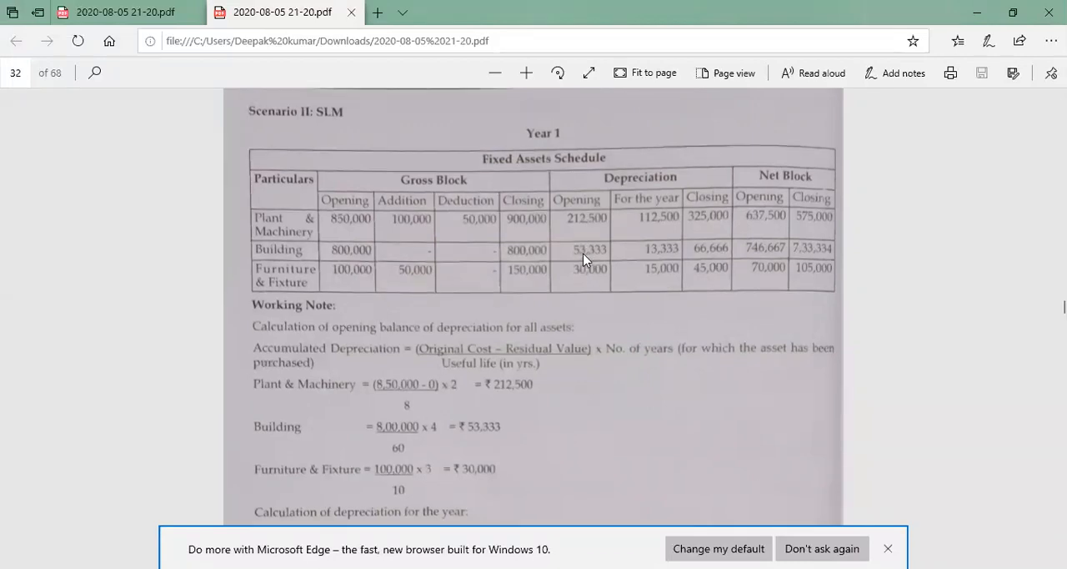
Study the SLM Year 1 schedule and the working notes for opening depreciation and depreciation for the year against the example data
scroll(582, 260, "up", 3)
scroll(582, 260, "up", 10)
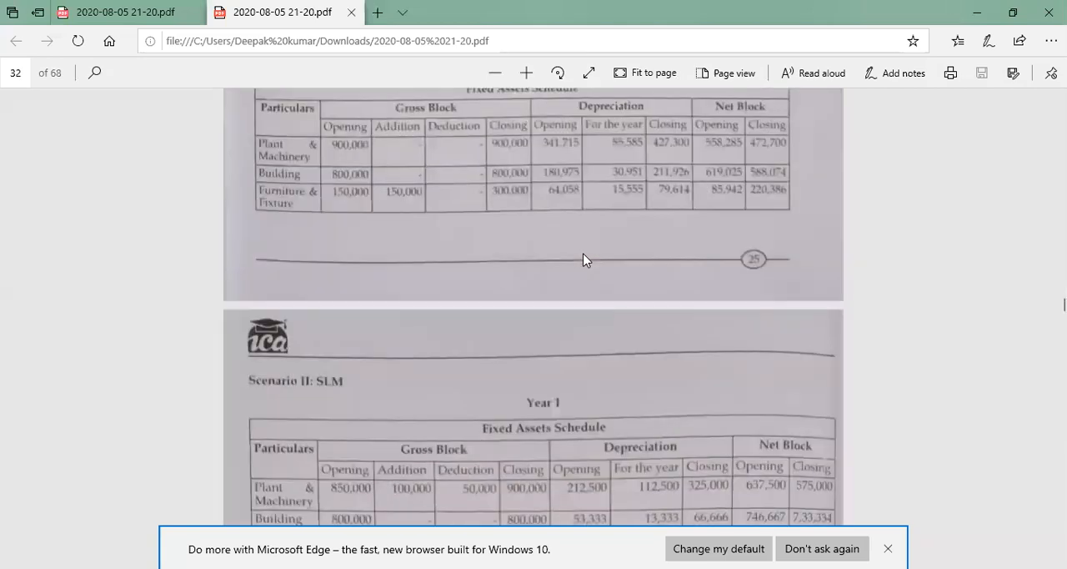
scroll(584, 260, "up", 5)
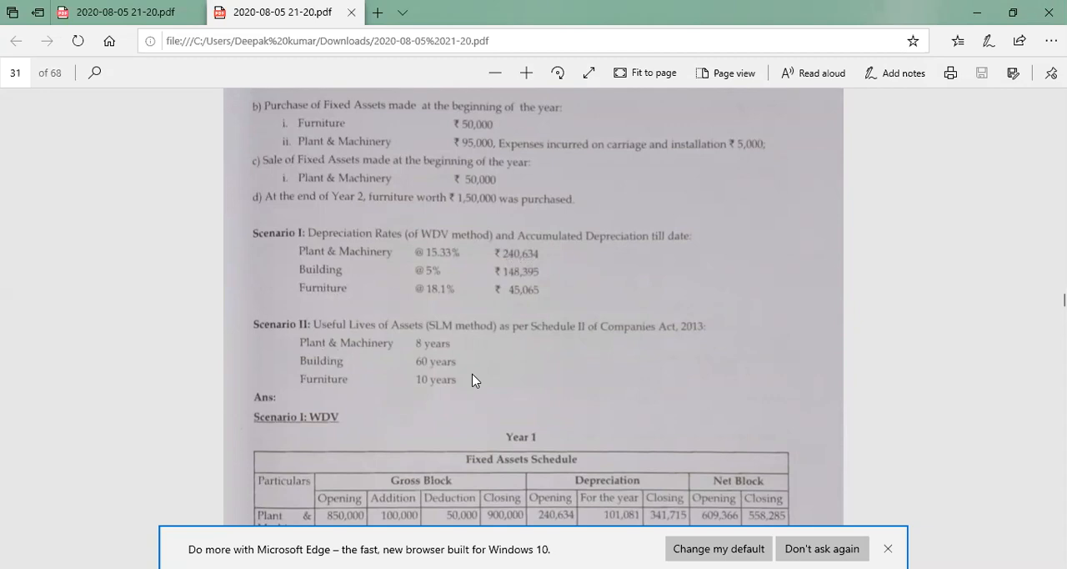
scroll(472, 380, "down", 5)
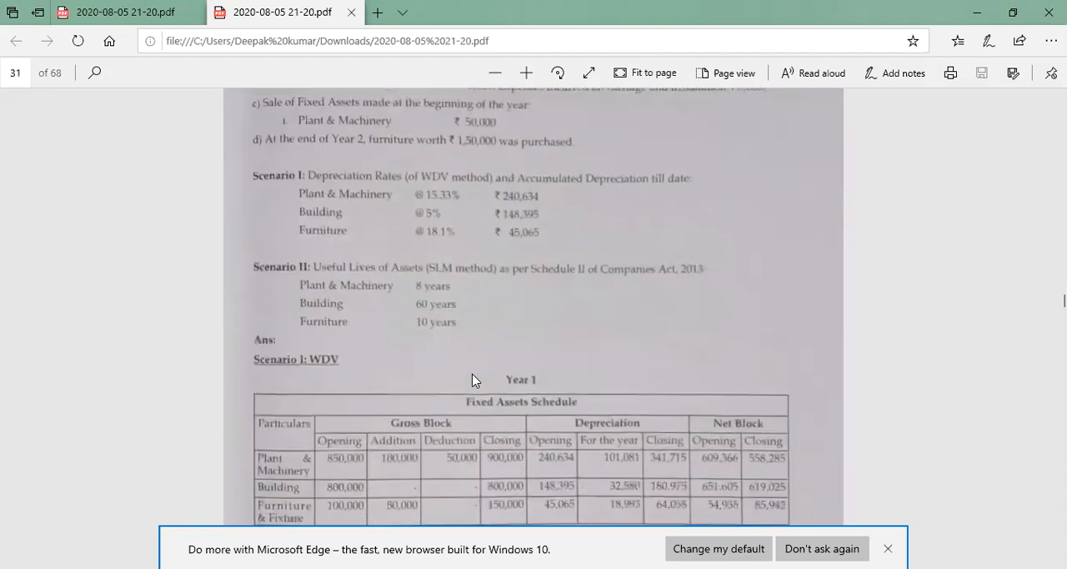
scroll(472, 380, "down", 3)
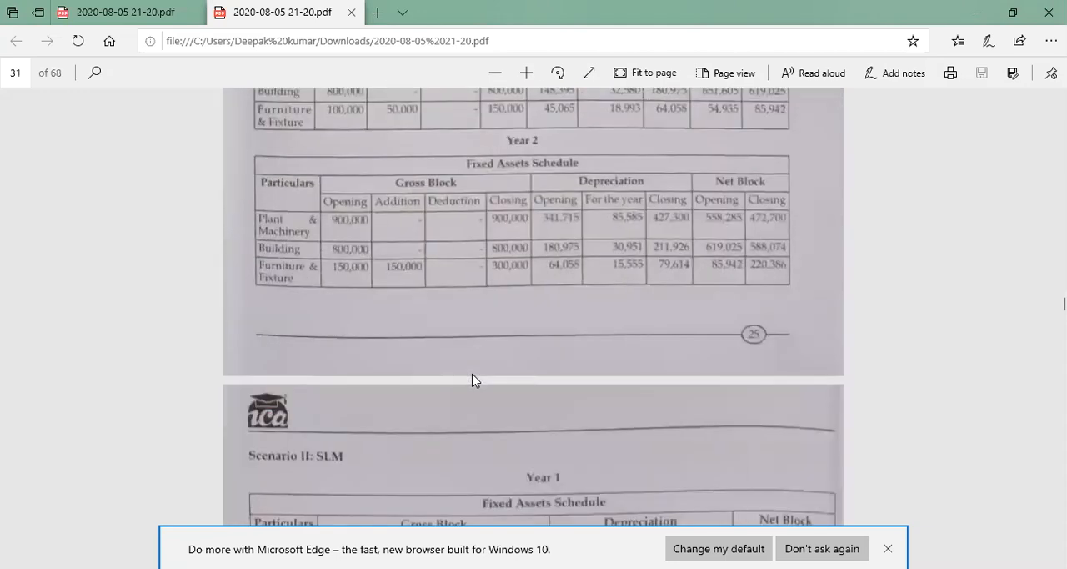
scroll(472, 380, "down", 5)
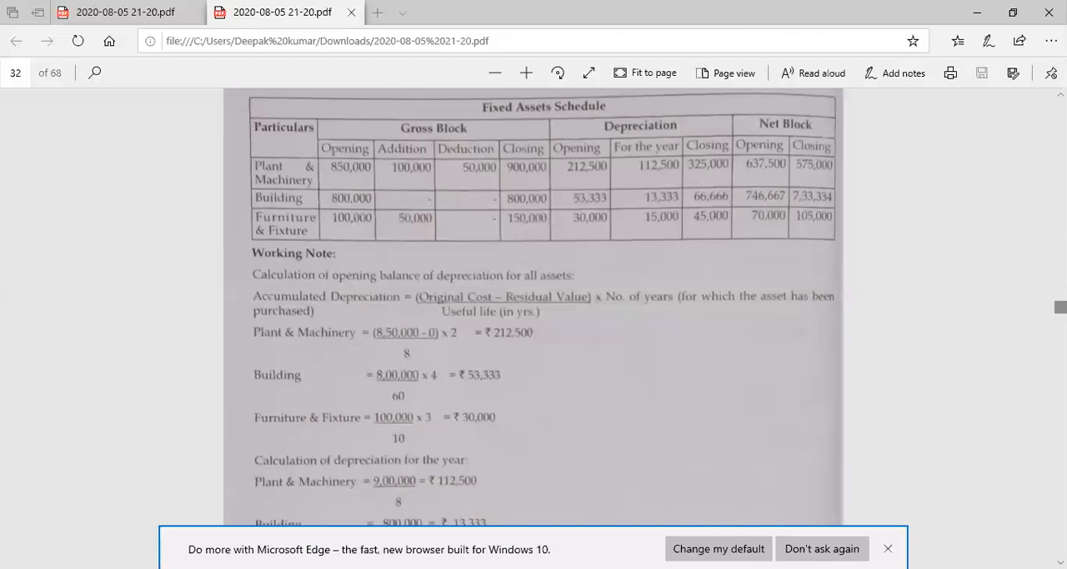
left_click_drag(1061, 307, 1061, 308)
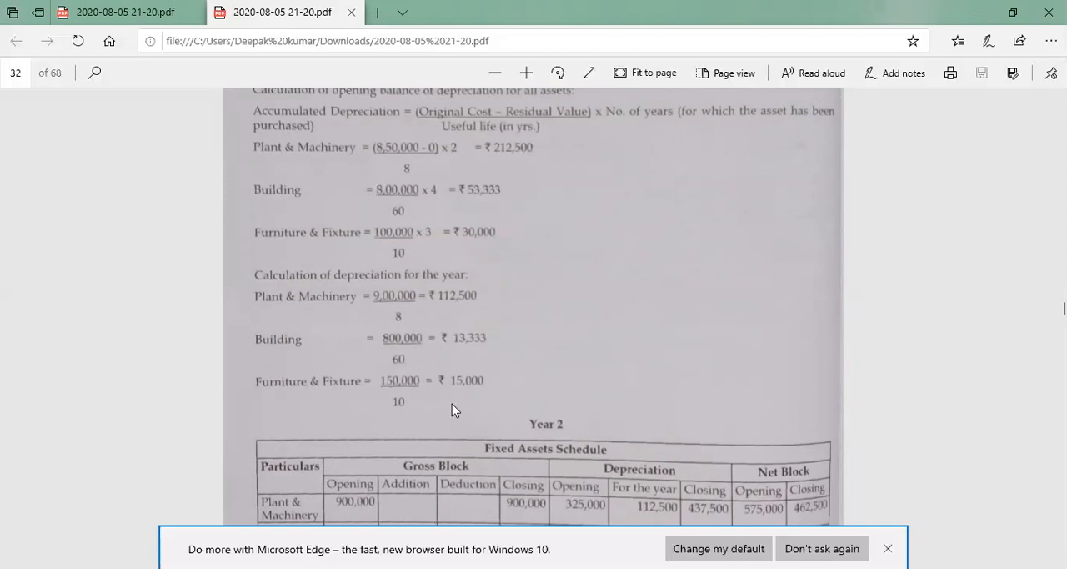
scroll(452, 409, "up", 4)
scroll(452, 403, "up", 1)
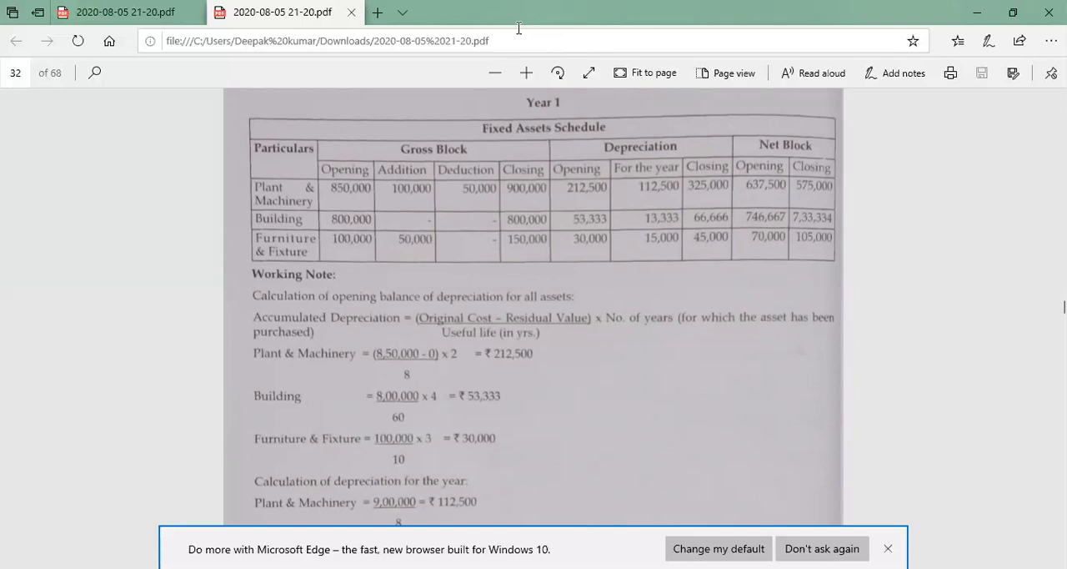
Switch to the blank Excel workbook and enter the headings "particular" in A2 and "opening" in B2
key("alt+Tab")
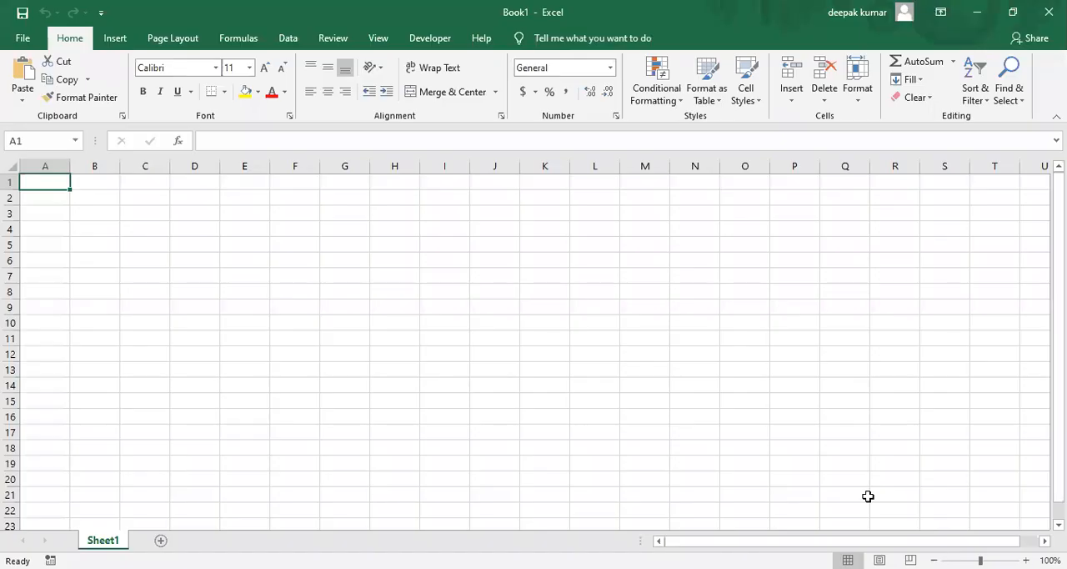
key("Down")
type("pa")
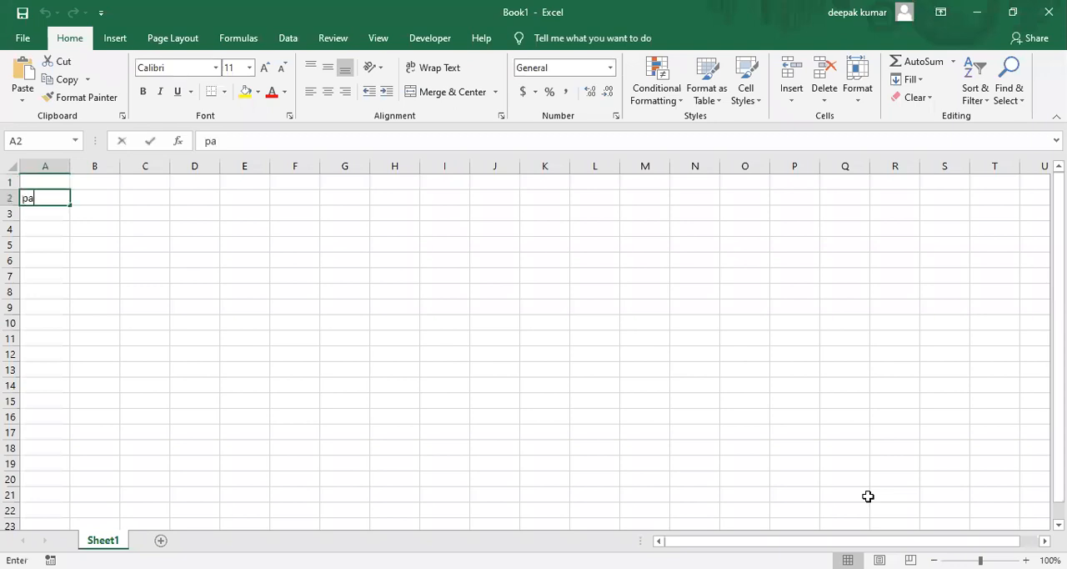
type("rticular")
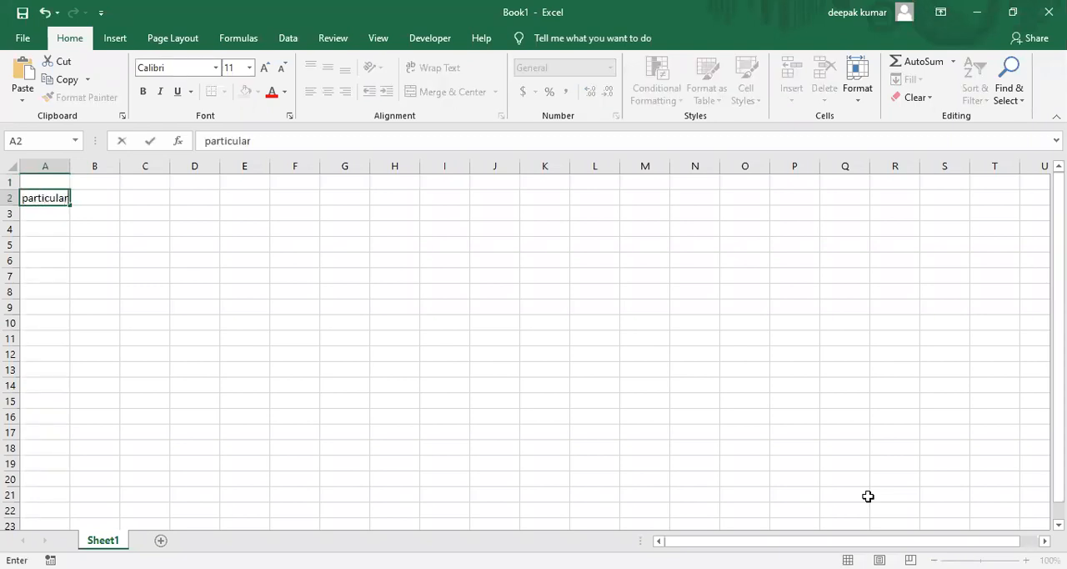
key("Tab")
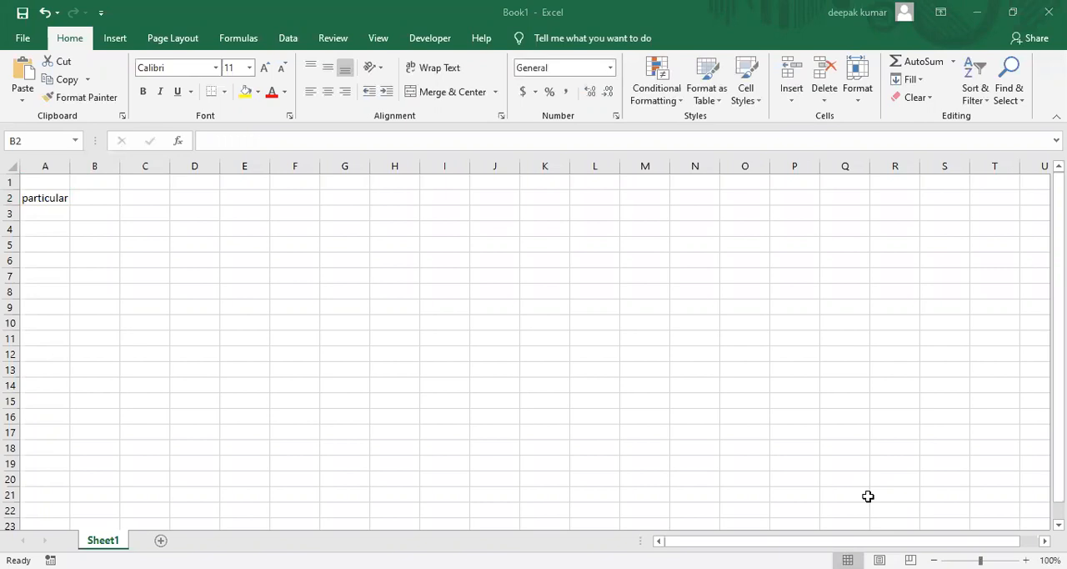
type("o")
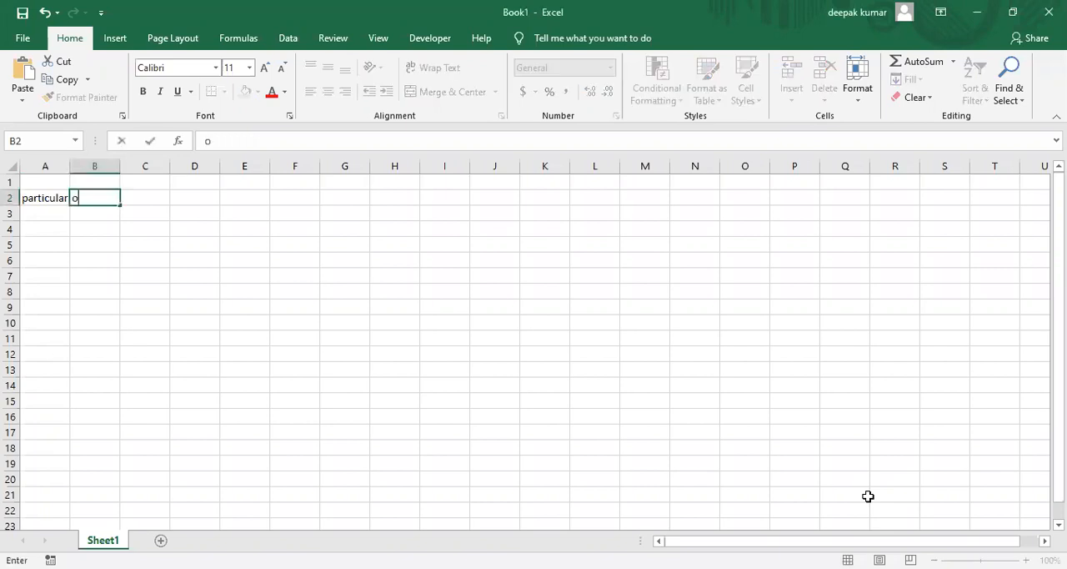
type("pening")
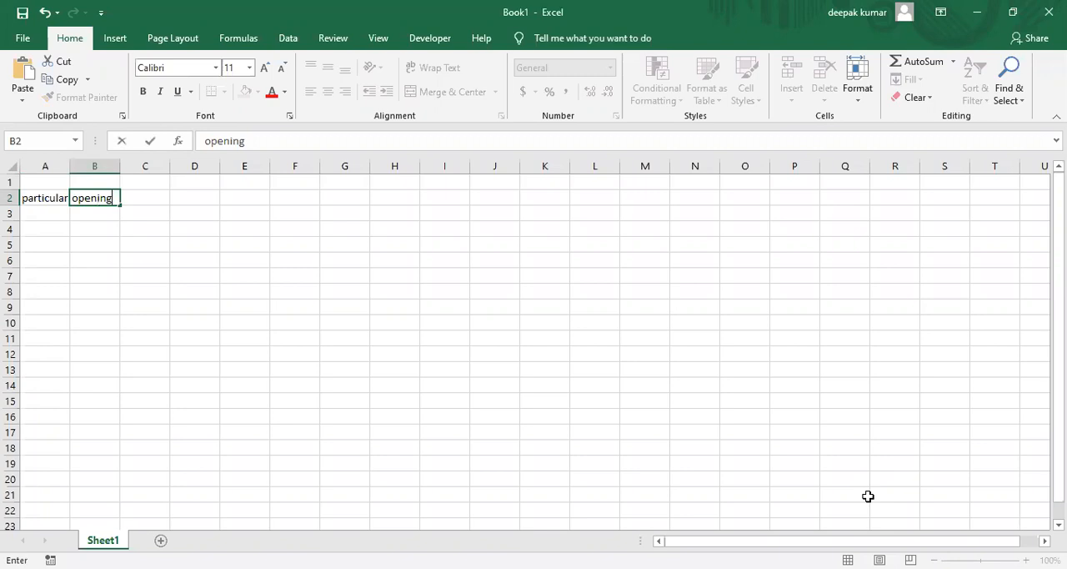
Continue the row 2 headings with "addition" in C2, "deduction" in D2 and "closing" in E2
key("Tab")
type("addition")
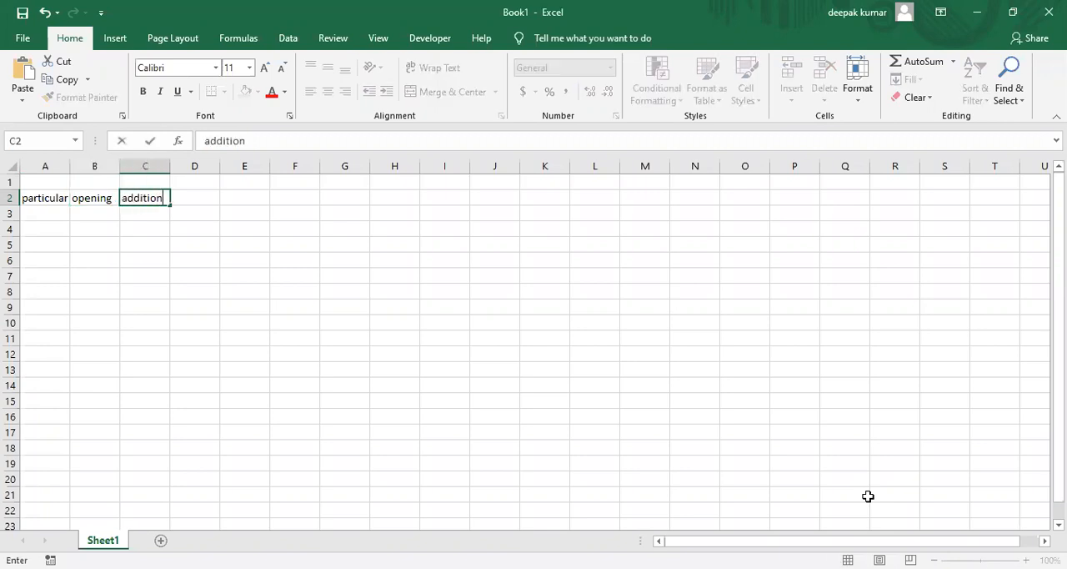
key("Tab")
type("de")
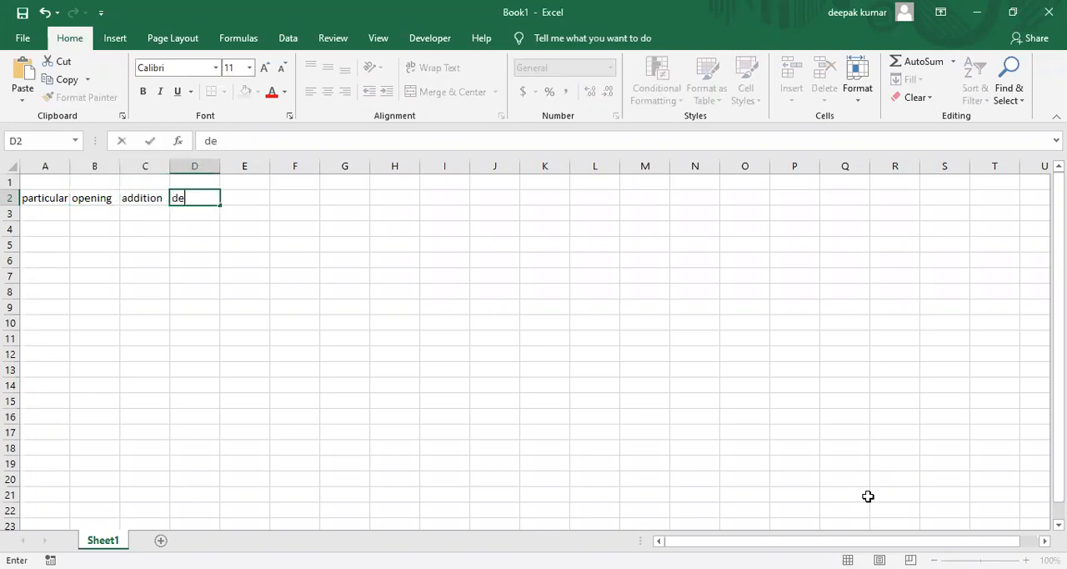
type("duction")
key("Tab")
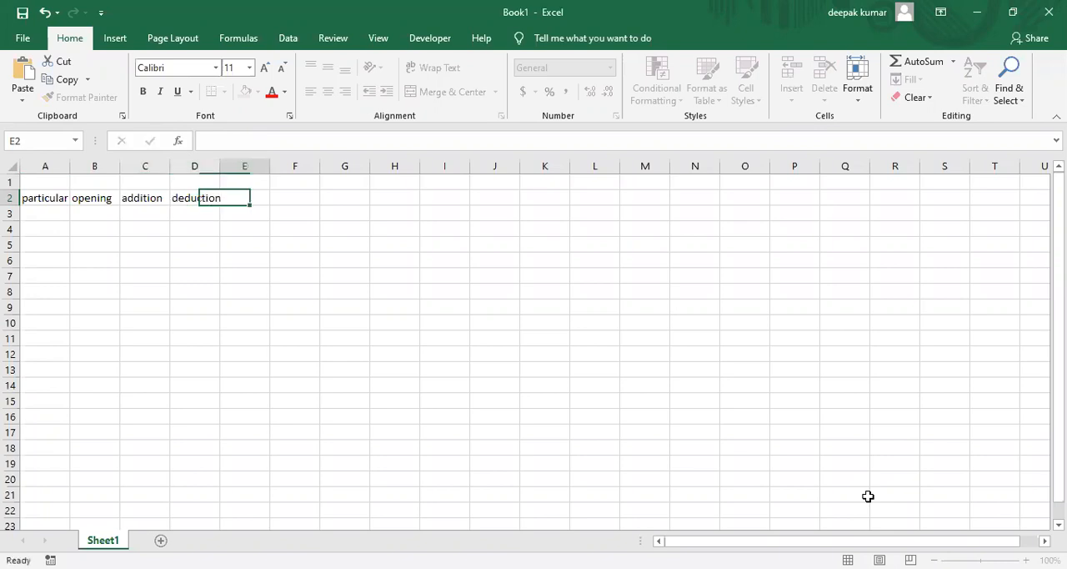
type("closing")
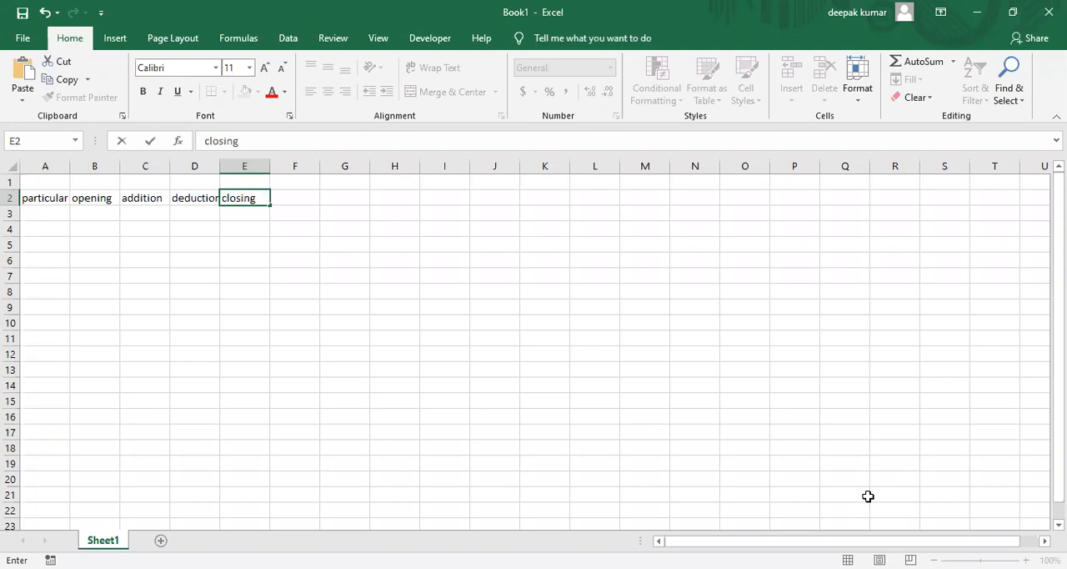
key("ctrl+Return")
key("Left")
key("Left")
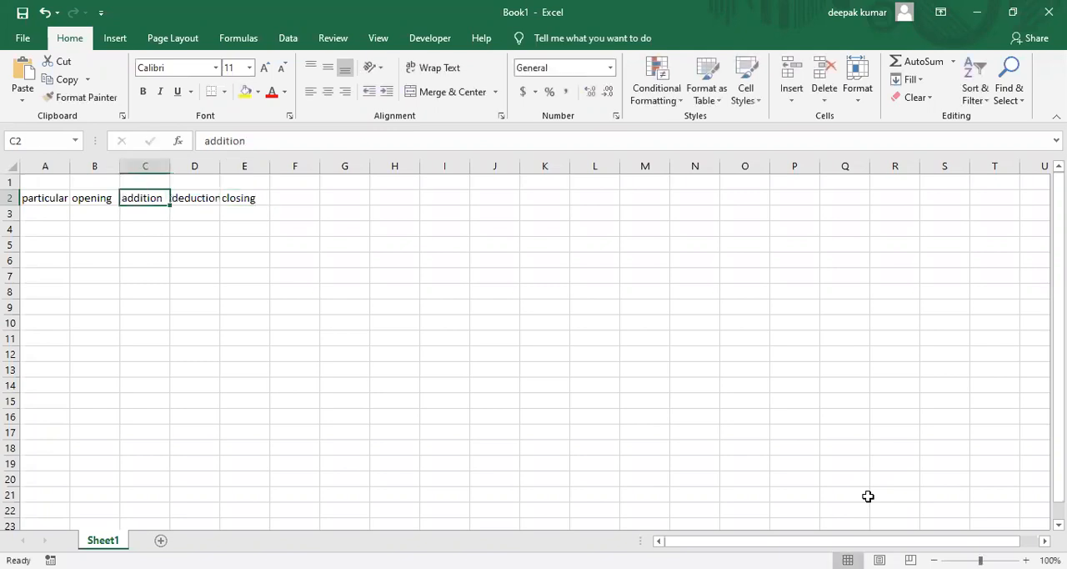
Merge and center cells B1:E1 and enter the group heading "Gross block" there
key("Left")
key("Up")
key("shift+Right")
key("shift+Right")
key("shift+Right")
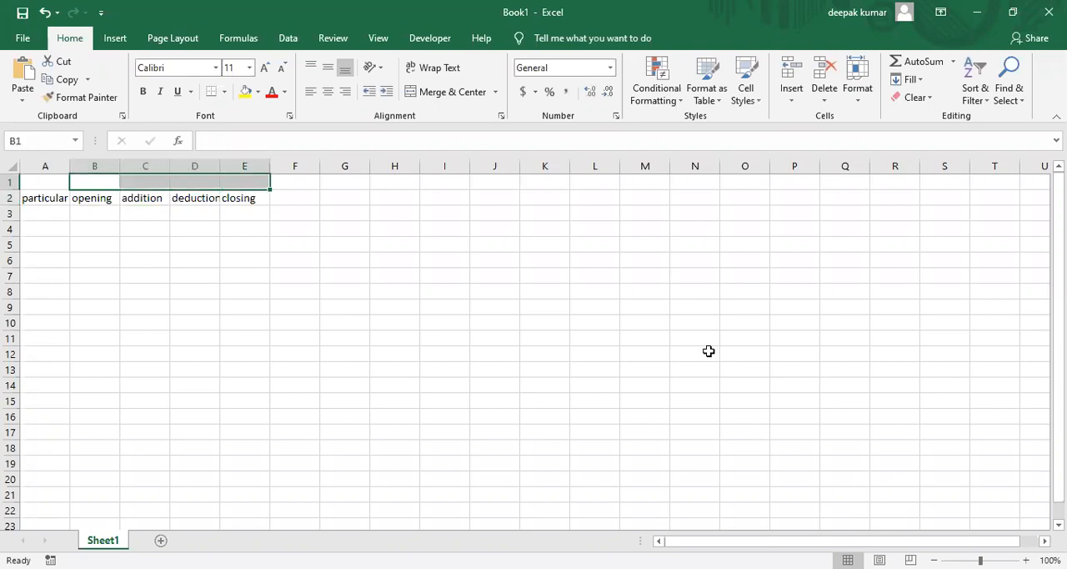
left_click(450, 93)
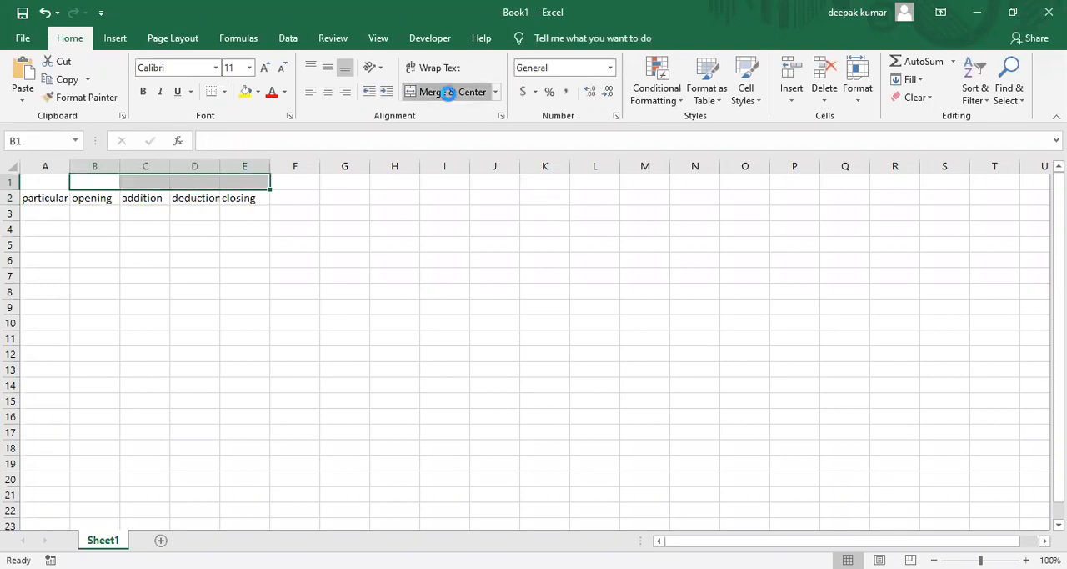
type("G")
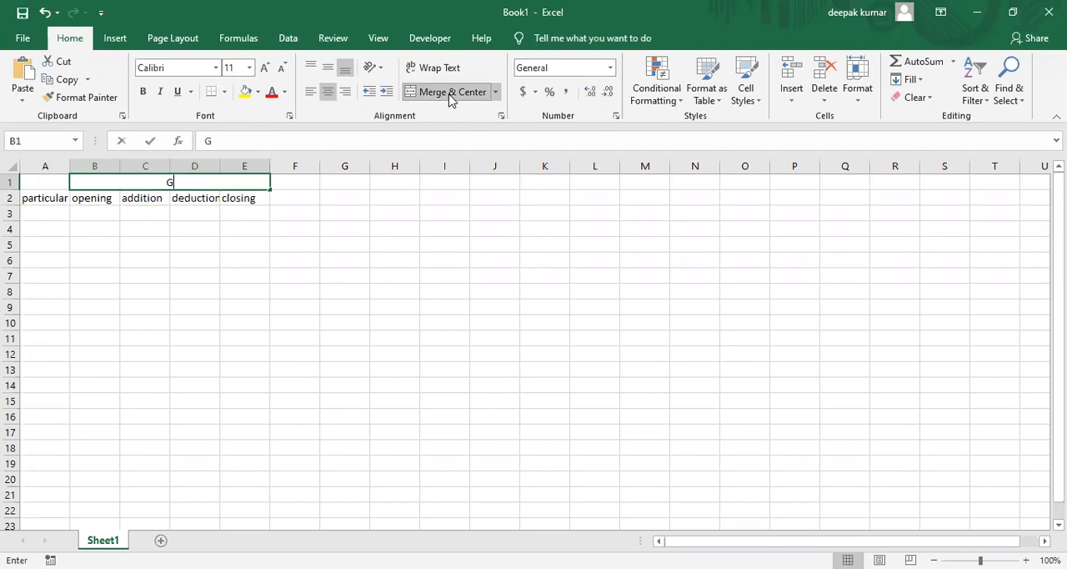
type("ross block")
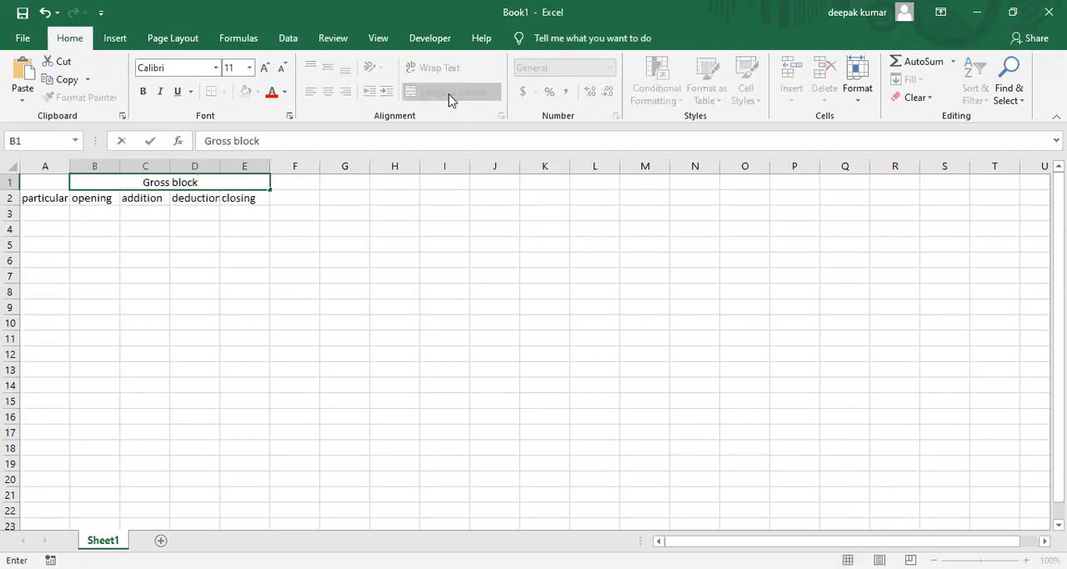
key("Tab")
Enter the row 2 headings "opening" in F2, "for the year" in G2 and "closing" in H2
key("Down")
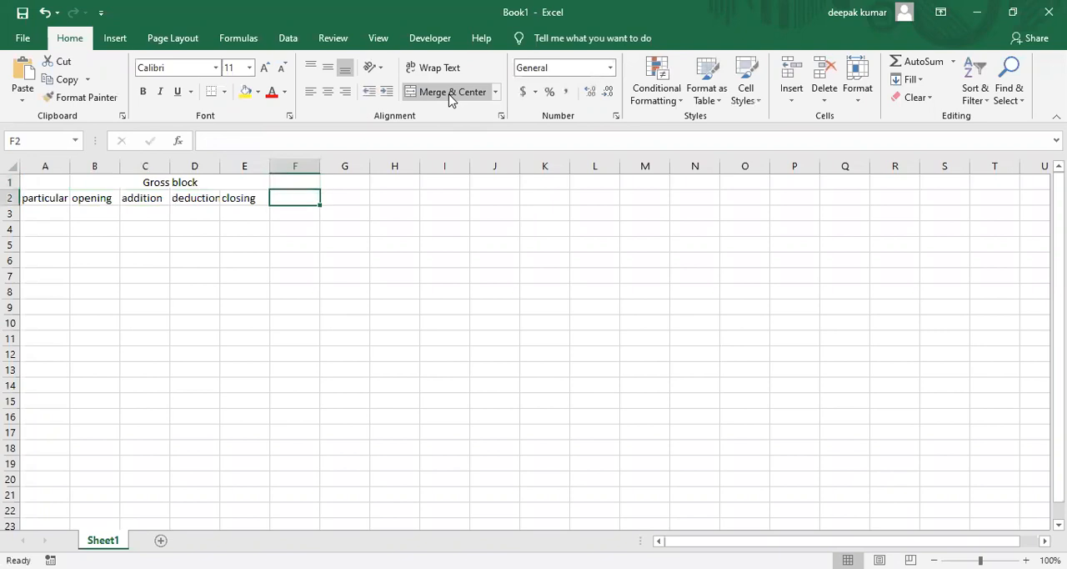
key("alt+Tab")
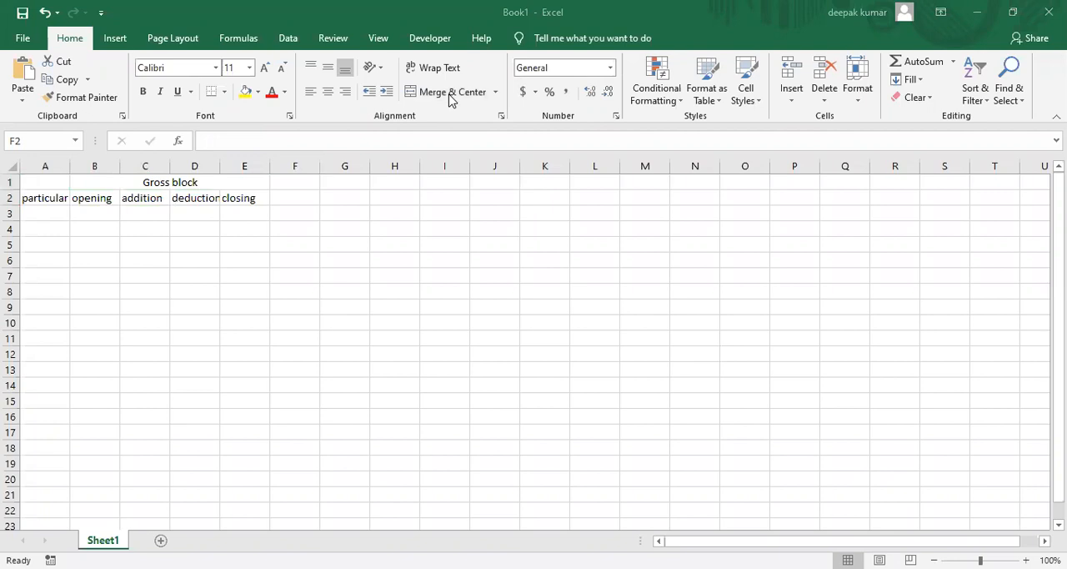
type("opening")
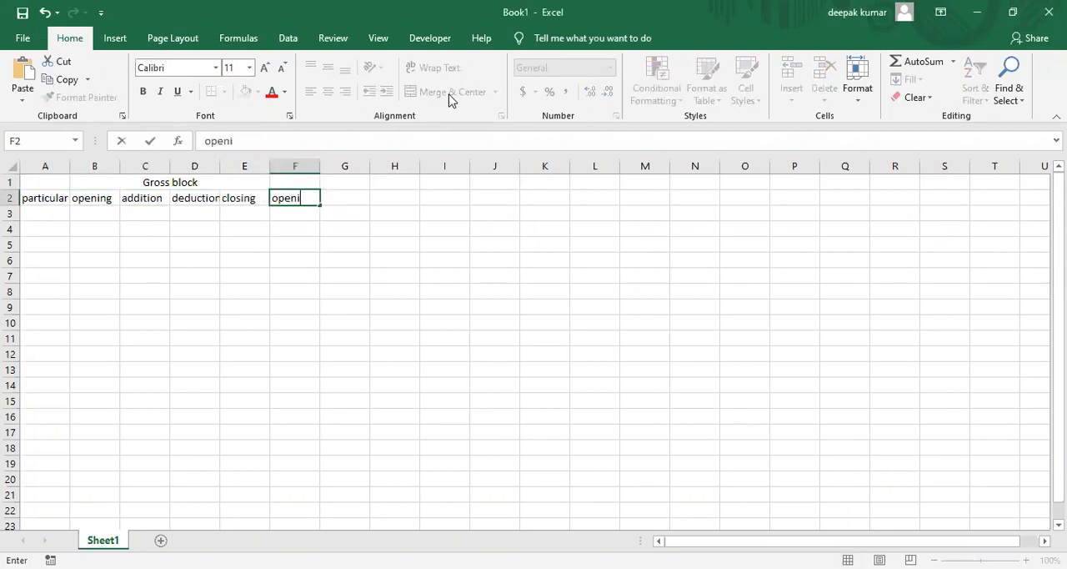
key("Tab")
type("fro")
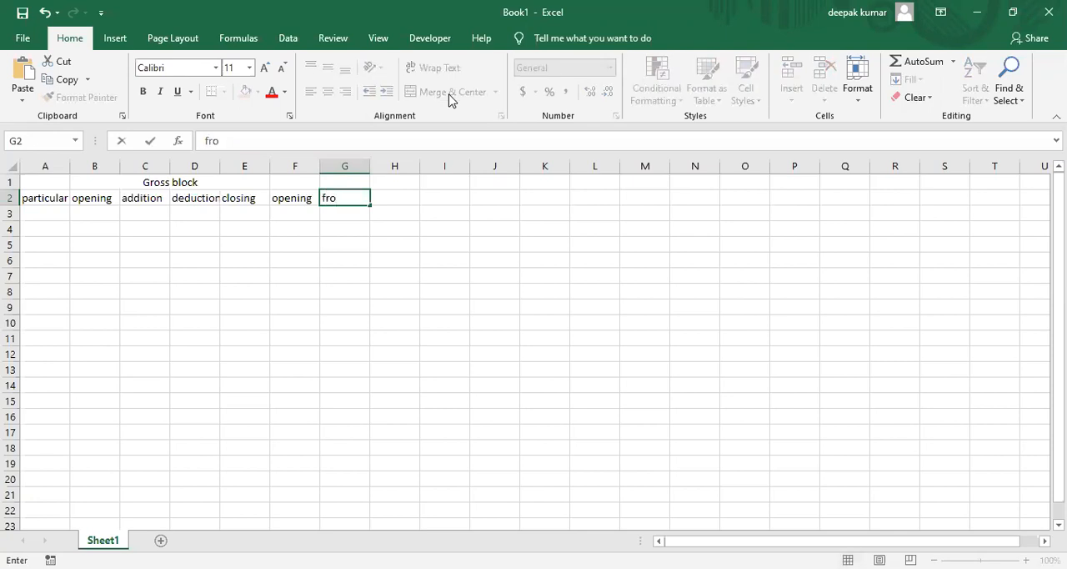
key("BackSpace")
key("BackSpace")
type("or the year")
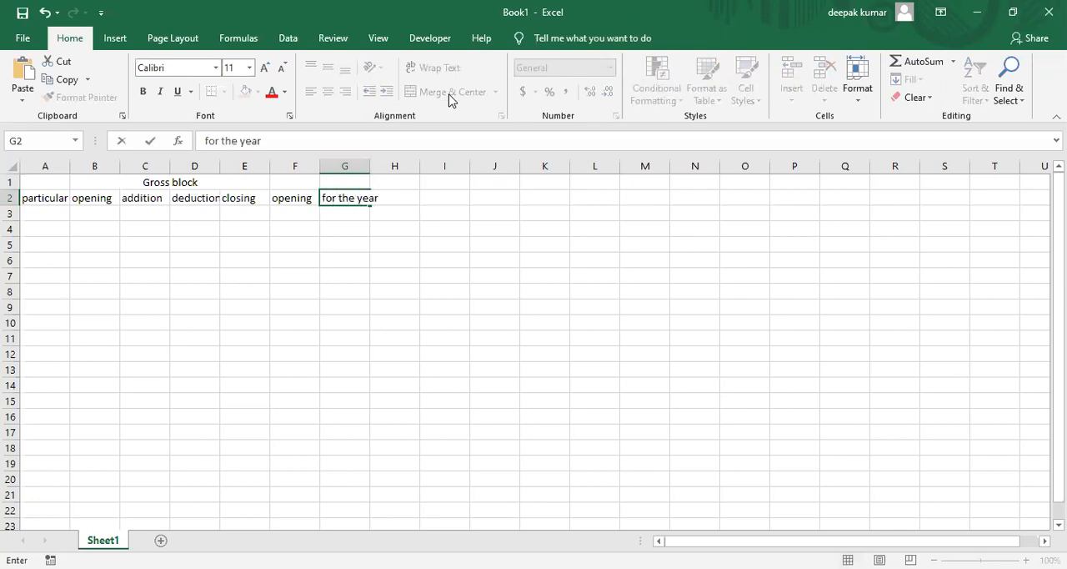
key("Tab")
type("closing")
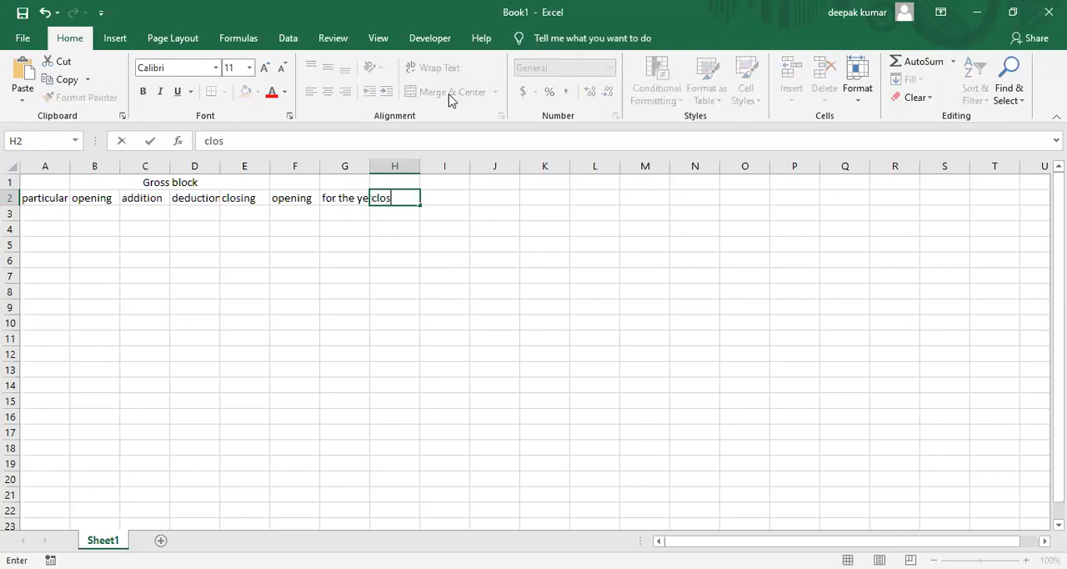
key("Tab")
Merge and center cells F1:H1 and enter the group heading "Depreciation" there
key("Up")
key("Left")
key("Left")
key("Left")
key("Left")
key("Right")
key("shift+Right")
key("shift+Right")
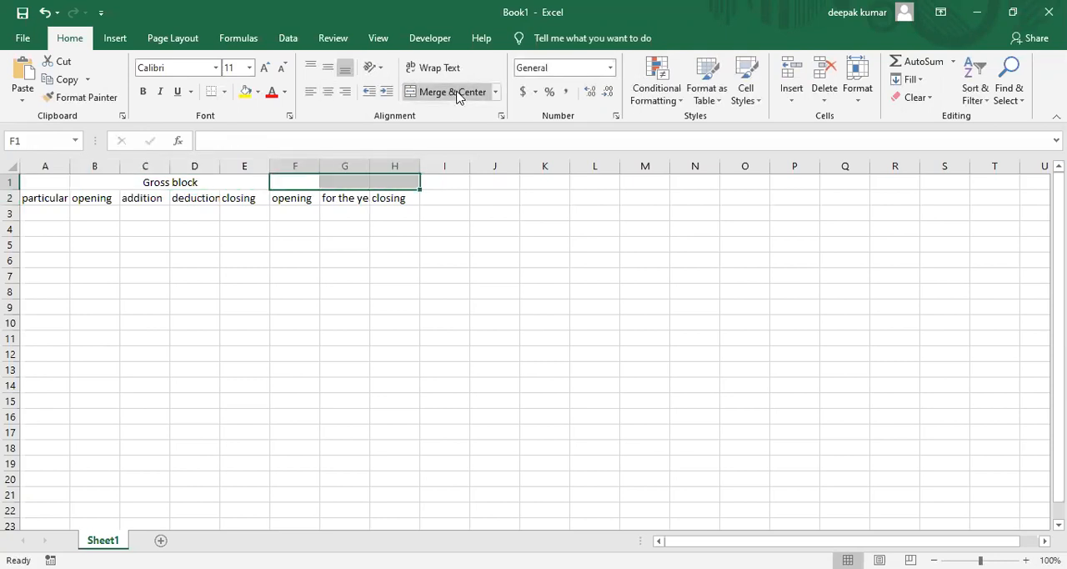
left_click(450, 92)
type("De")
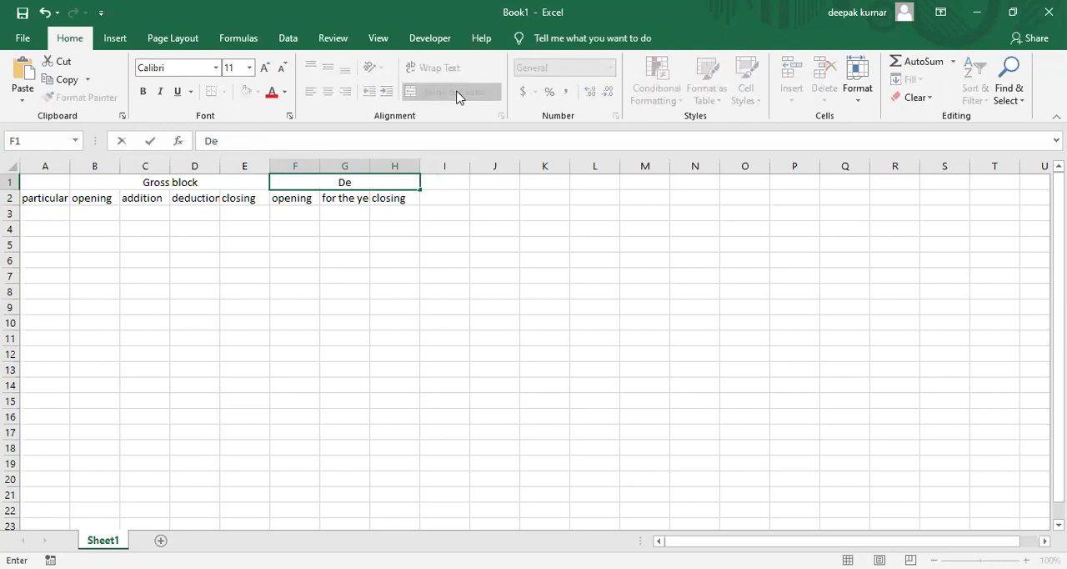
type("preciation")
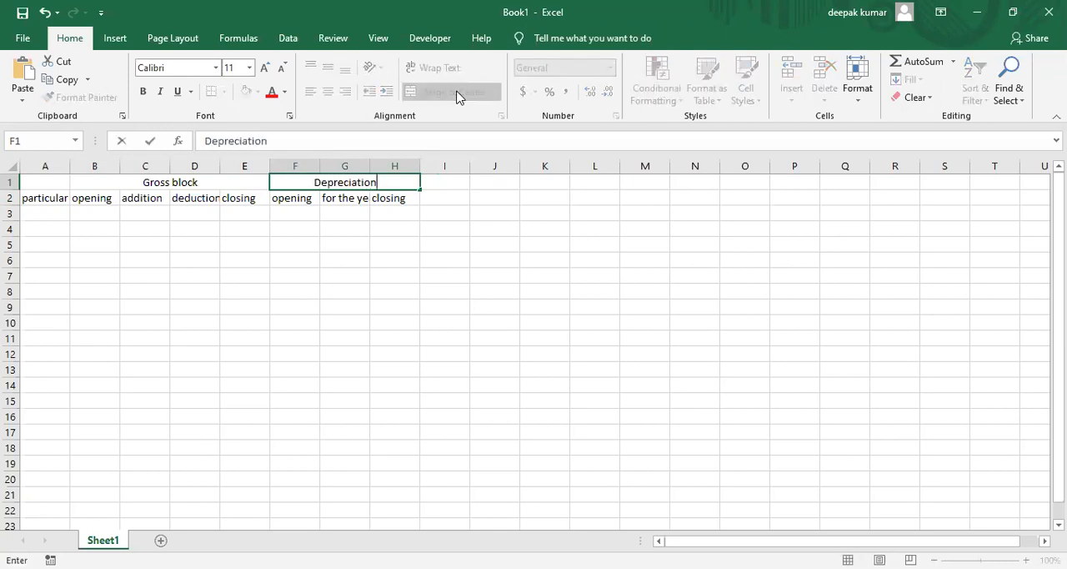
key("Return")
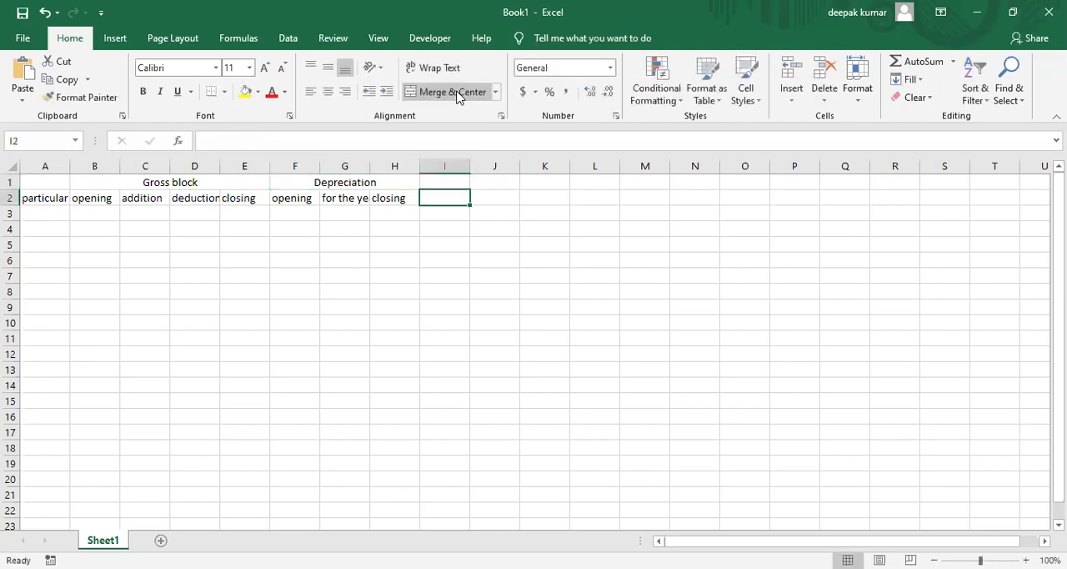
Enter the row 2 headings "opening" in I2 and "closing" in J2
key("alt+Tab")
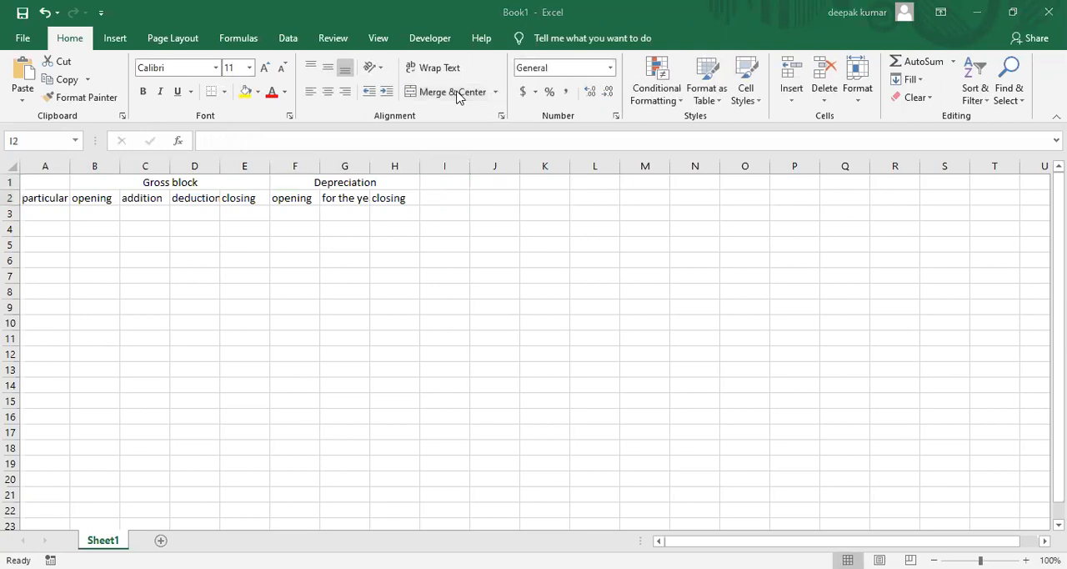
key("alt+Tab")
type("opening")
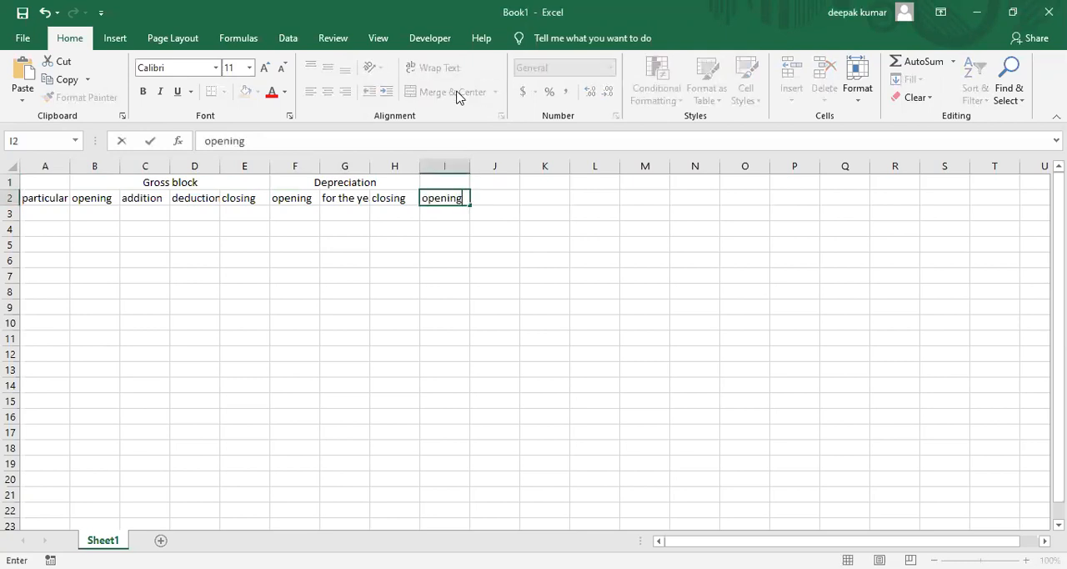
key("Tab")
type("closing")
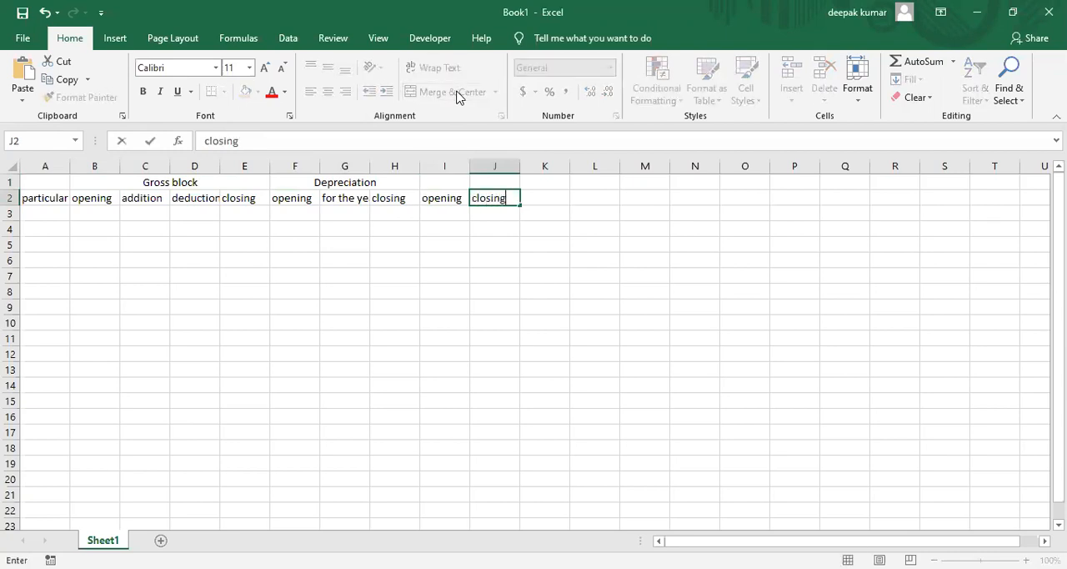
Merge and center cells I1:J1 and enter the group heading "net block" there
key("Up")
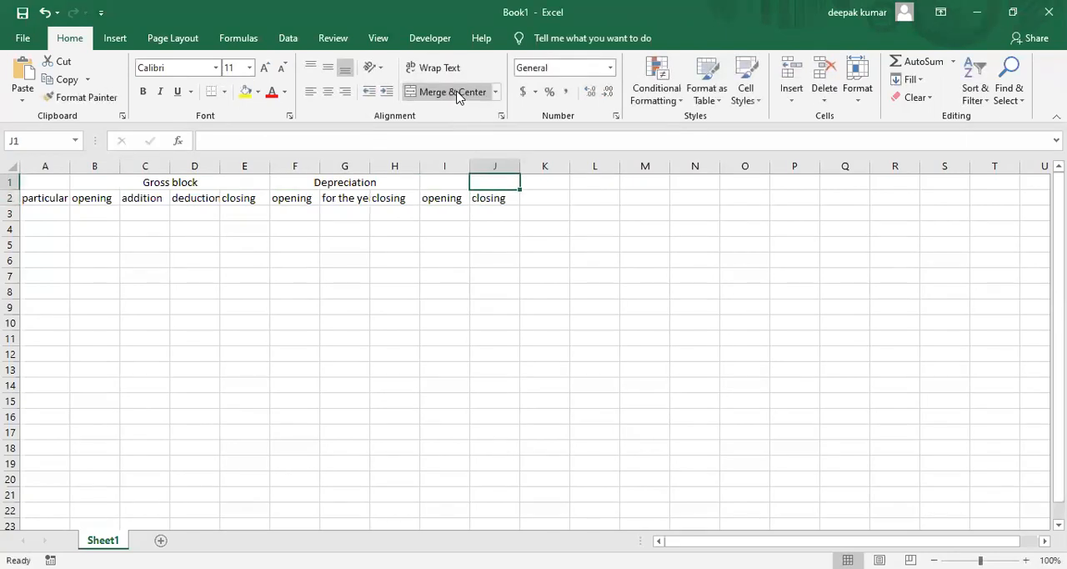
key("shift+Left")
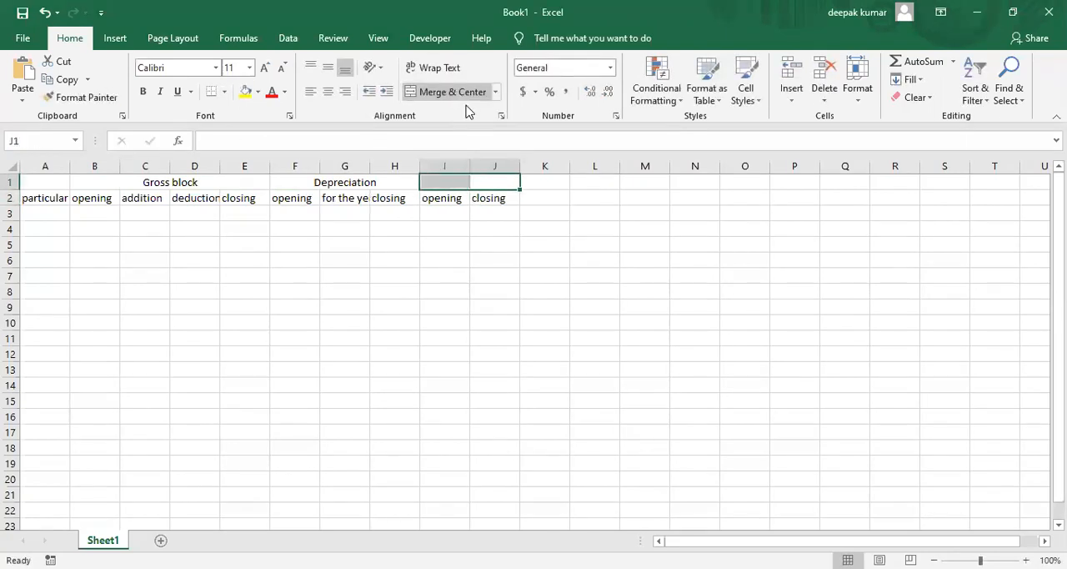
key("Tab")
left_click(462, 96)
type("net")
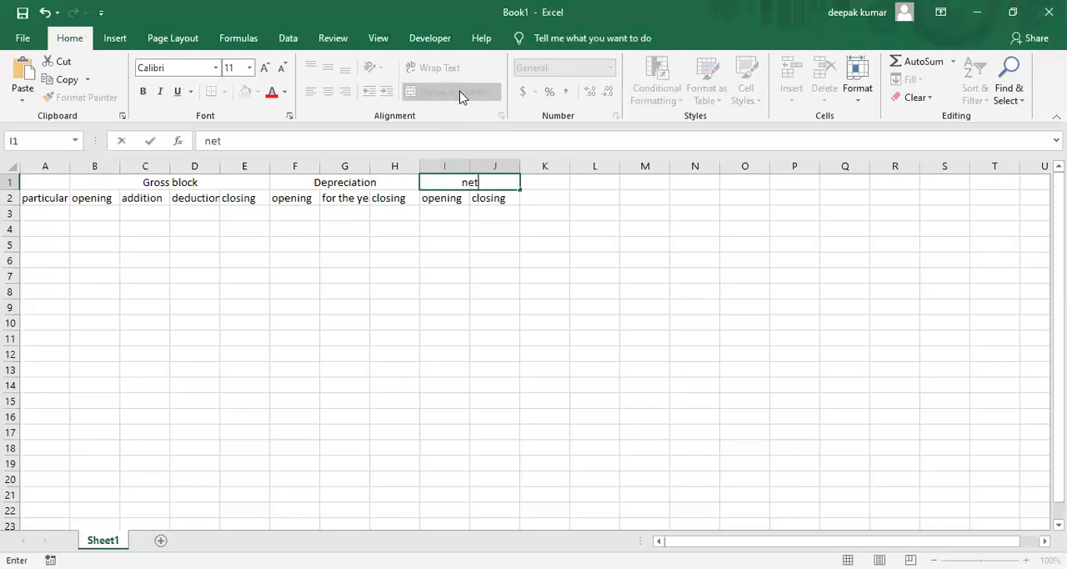
type(" block")
key("Return")
Apply All Borders to the schedule range A1:J6
key("Left")
key("Left")
key("Left")
key("Left")
key("Left")
key("Left")
key("Left")
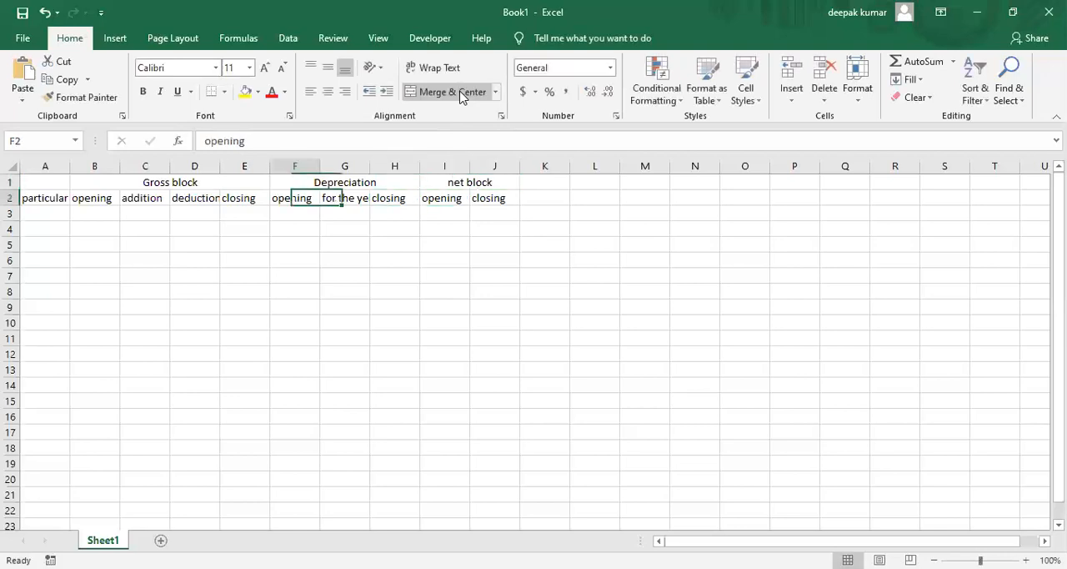
key("Left")
key("Up")
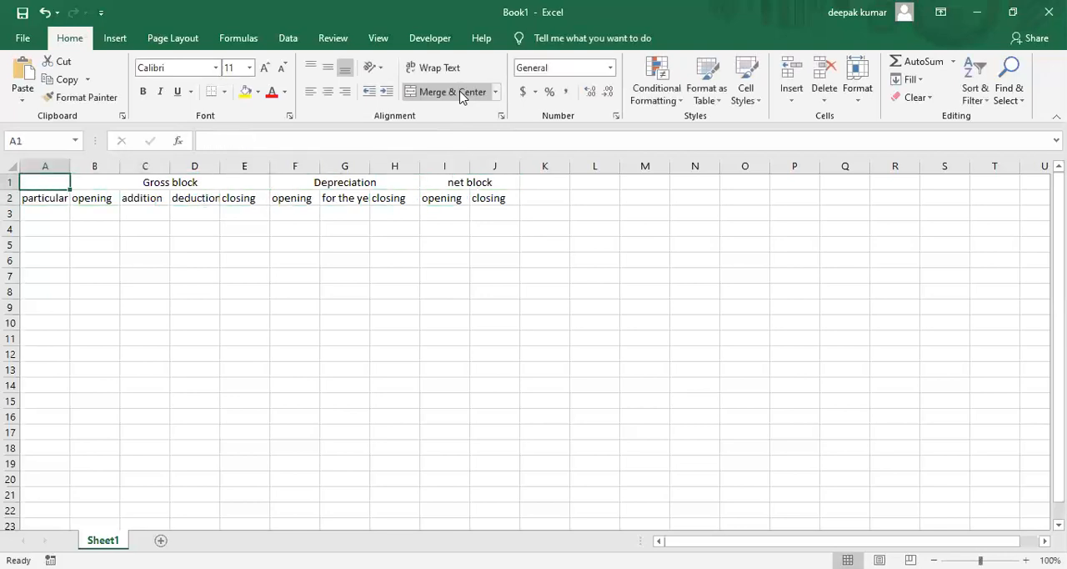
key("shift+Right")
key("shift+Right")
key("shift+Right")
key("shift+Down")
key("shift+Down")
key("shift+Down")
key("shift+Down")
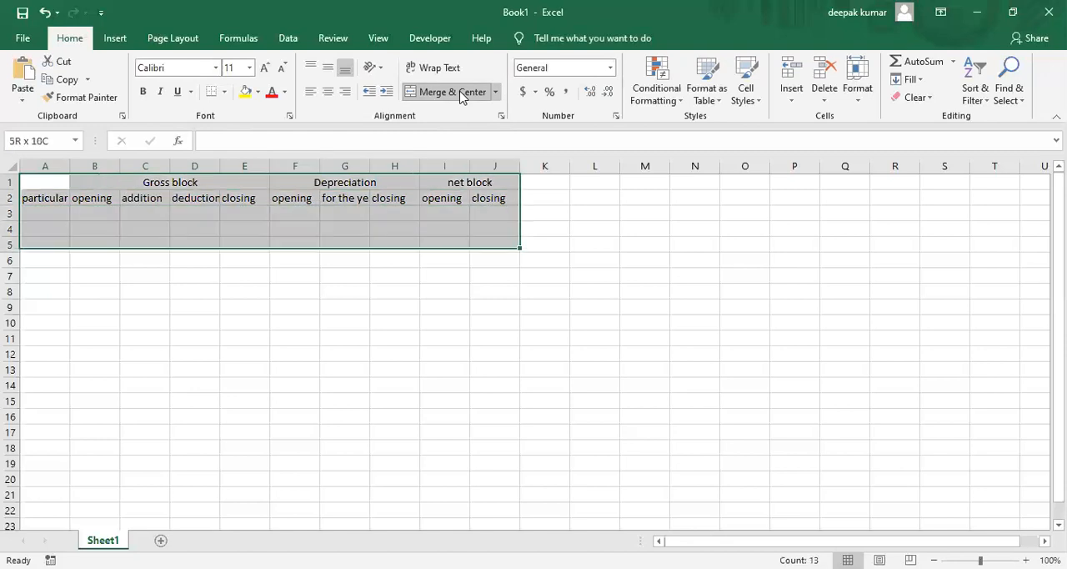
key("shift+Down")
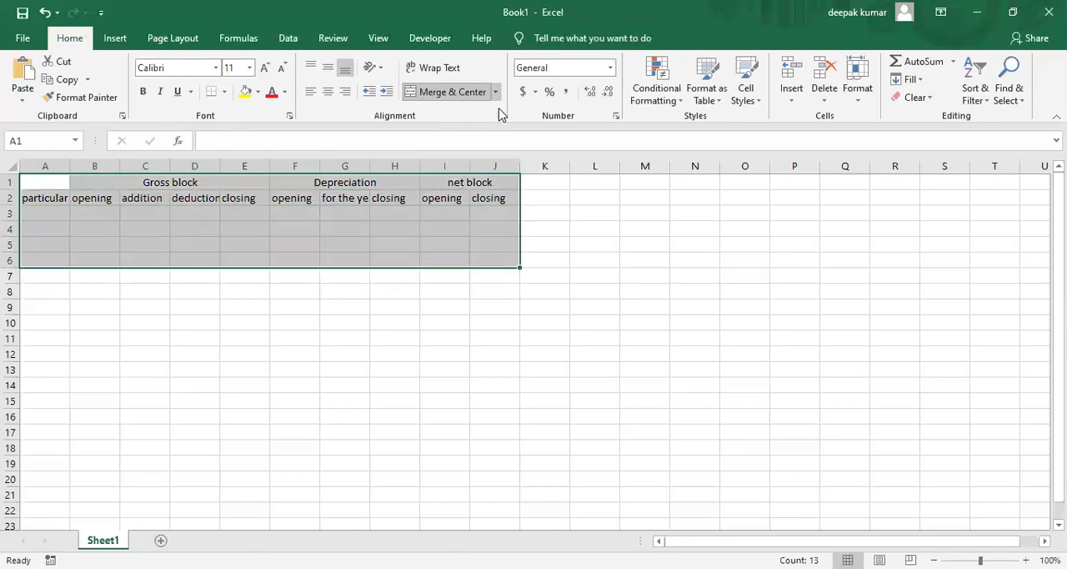
left_click(225, 93)
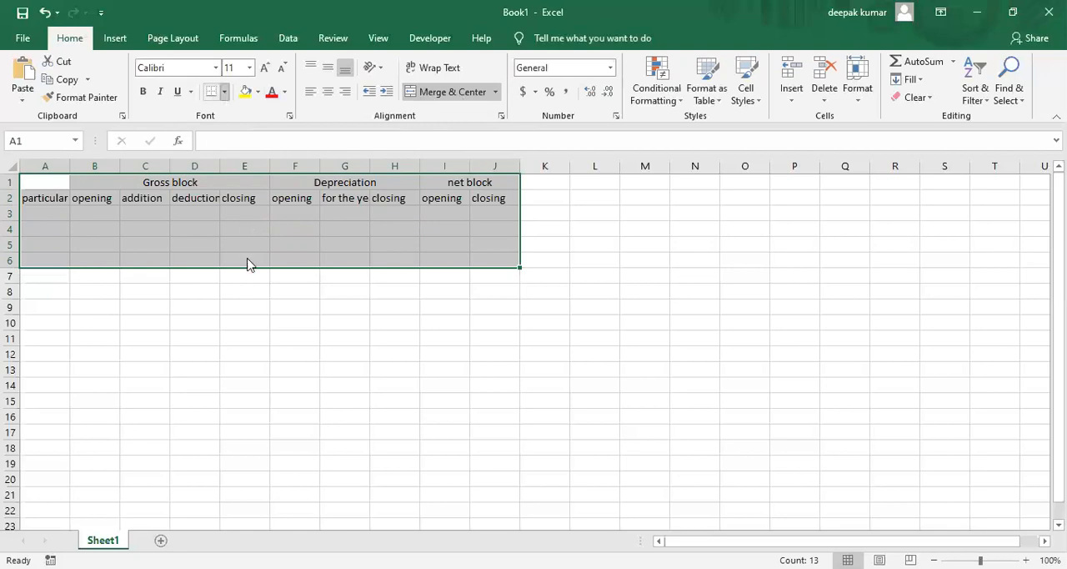
left_click(249, 264)
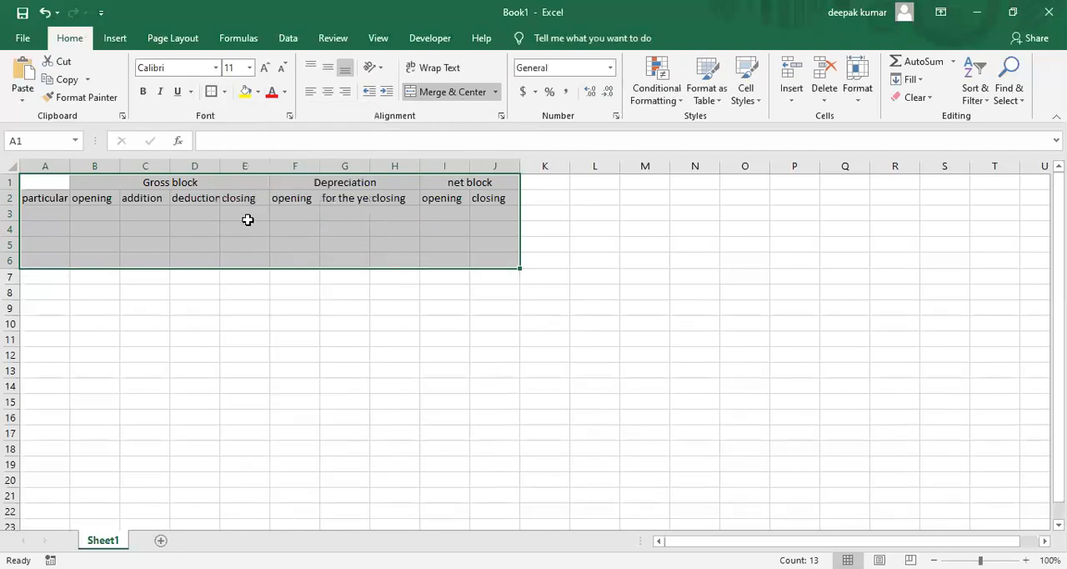
left_click(226, 93)
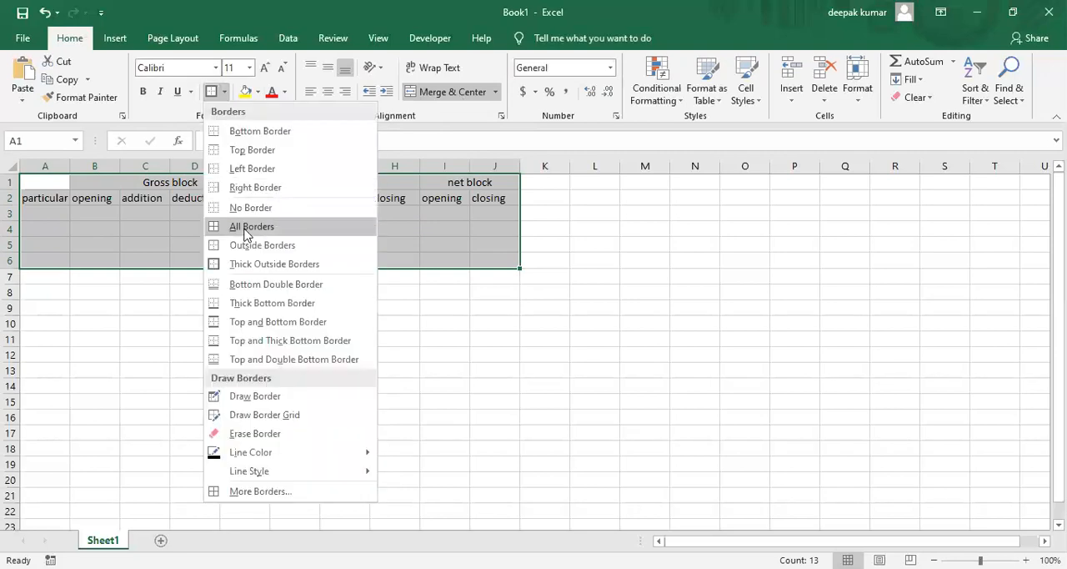
left_click(247, 229)
left_click(243, 228)
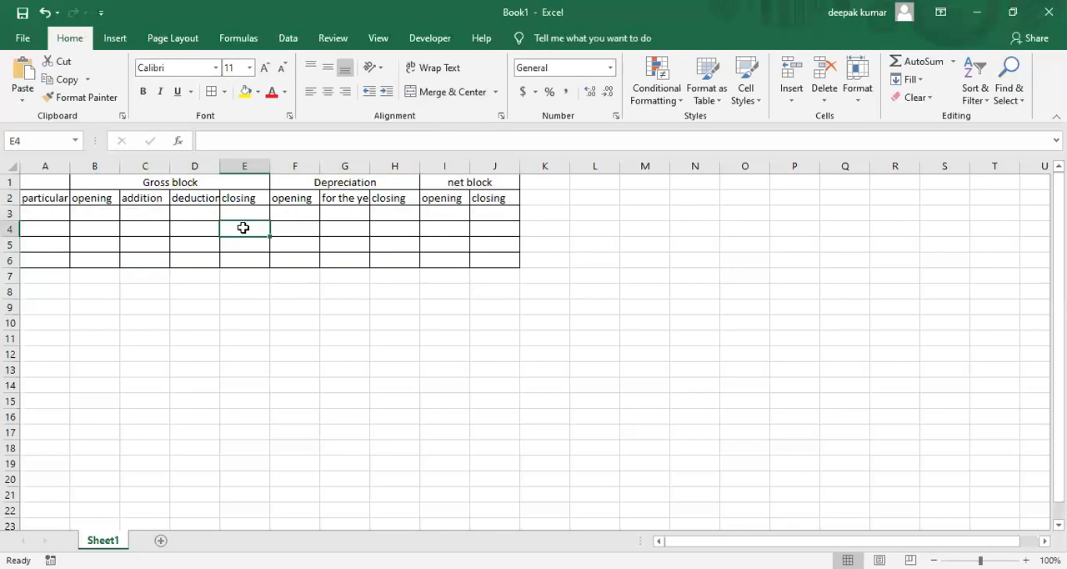
Widen columns A to J equally so that every row 2 heading fits its cell
left_click(38, 163)
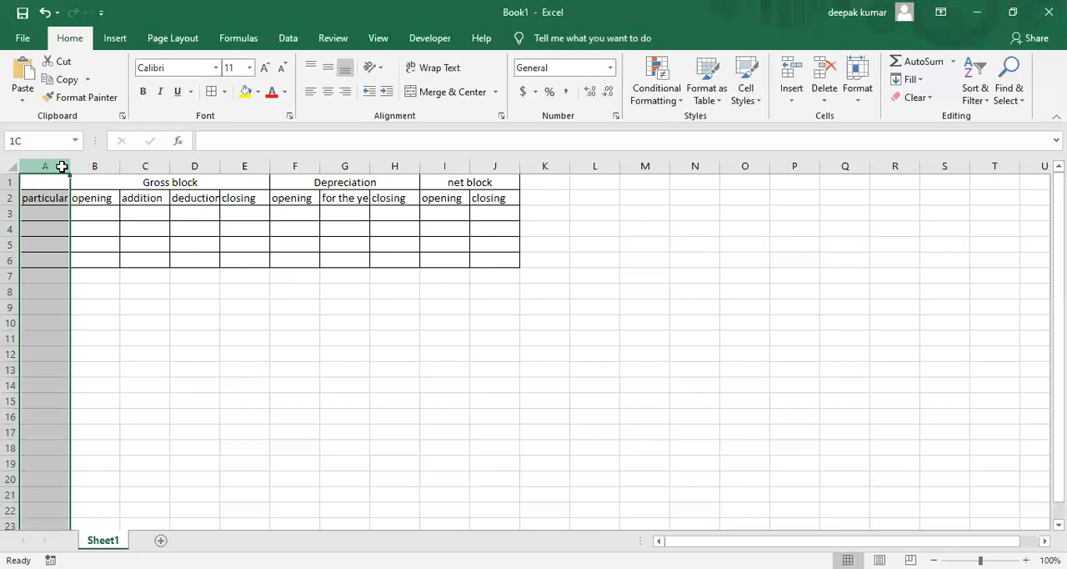
left_click_drag(61, 166, 494, 166)
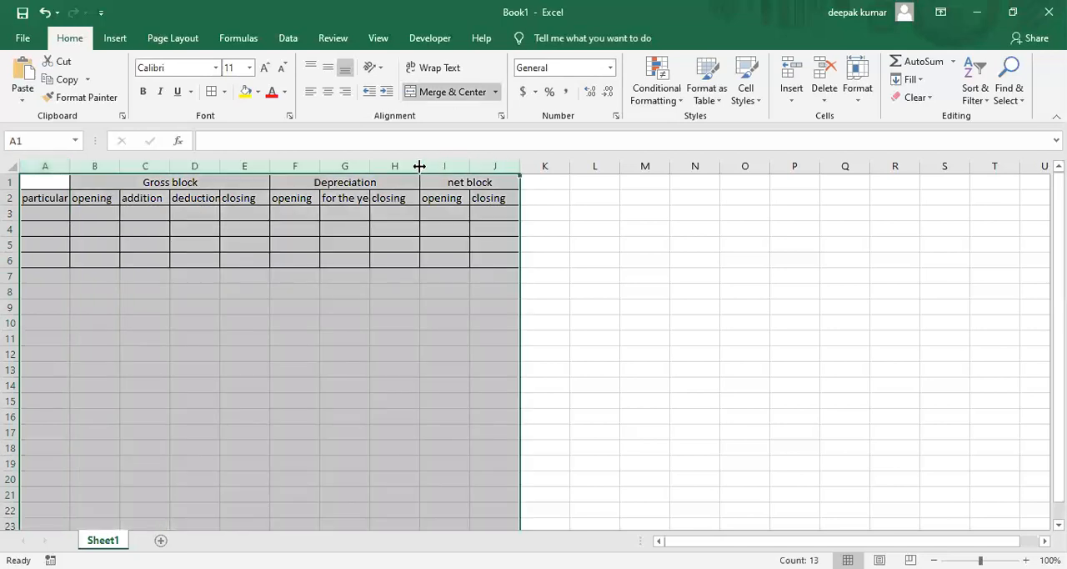
left_click_drag(424, 165, 431, 163)
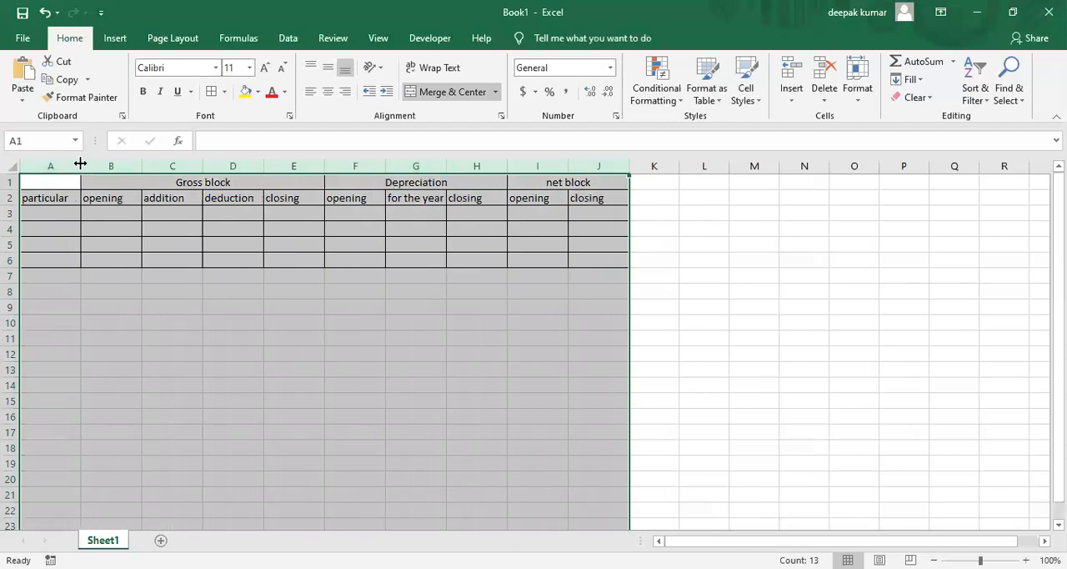
Undo the further widening of all columns and widen only column A to about twice the width of the others
left_click_drag(80, 164, 125, 165)
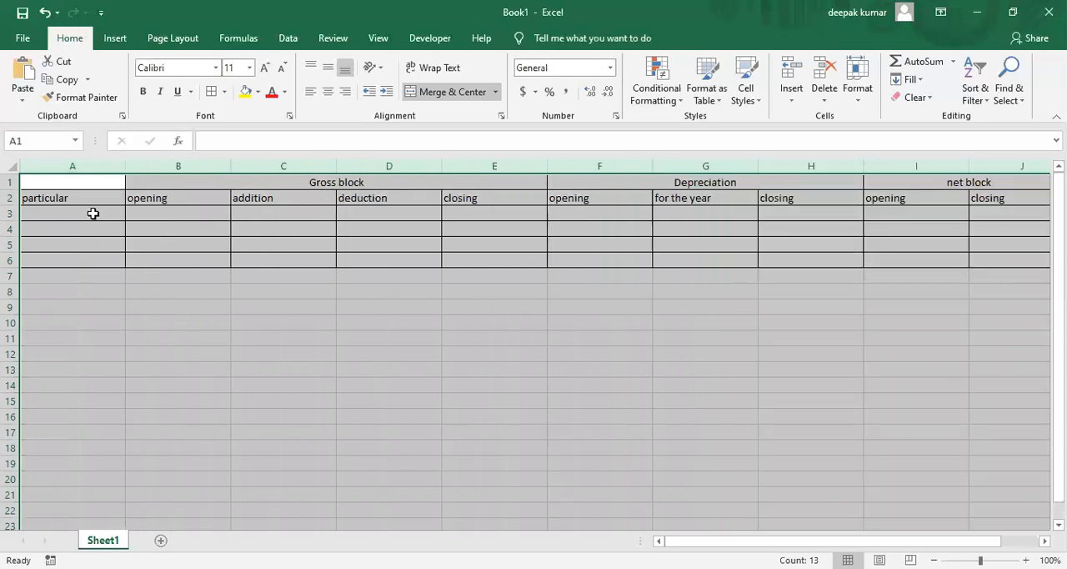
key("ctrl+z")
left_click(93, 214)
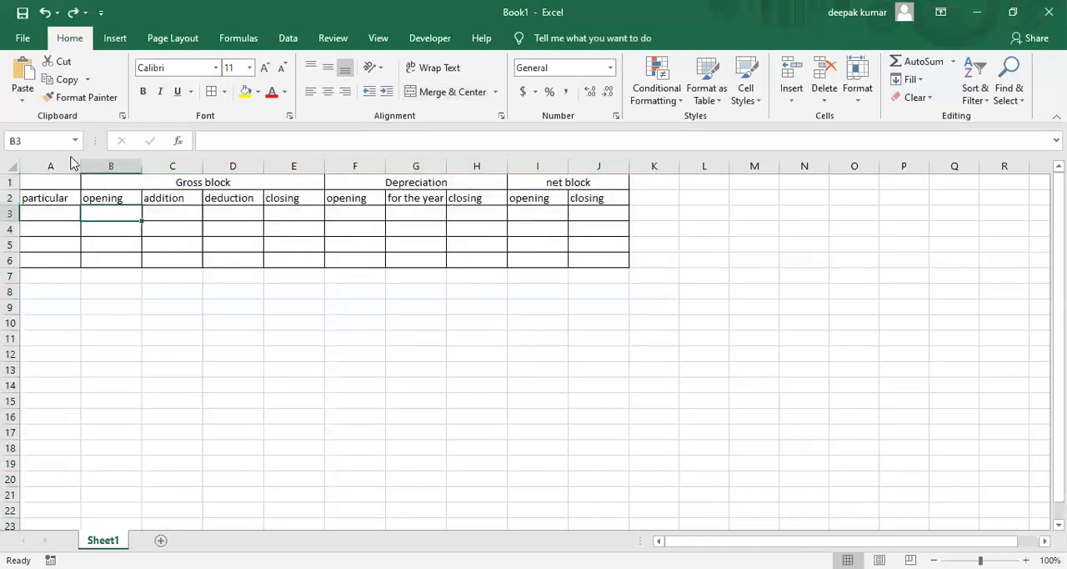
left_click_drag(80, 166, 136, 166)
left_click(101, 286)
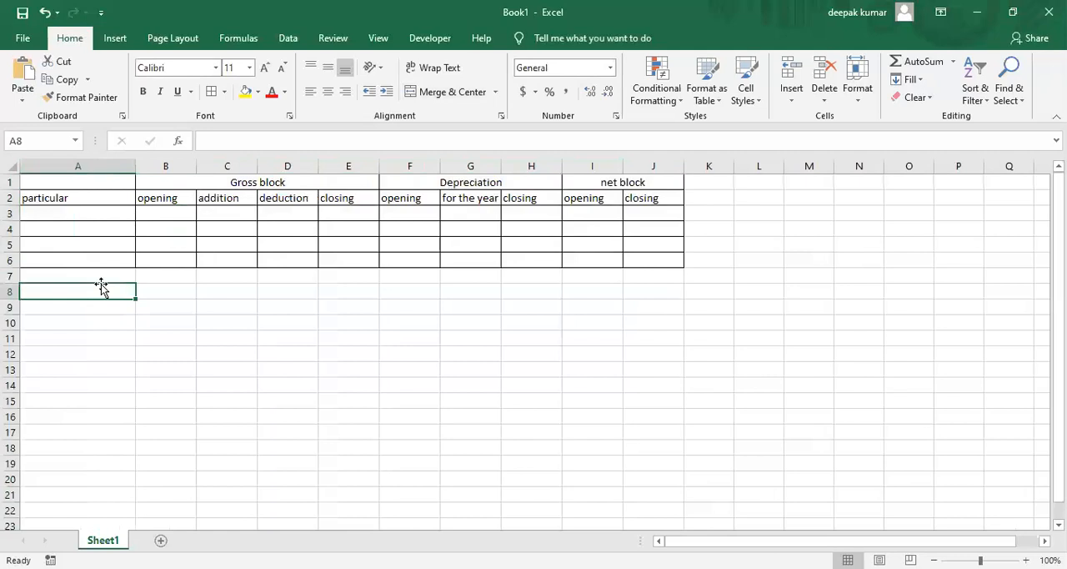
Enter the asset "plant & machinery" in A3 with a gross block opening value of 850000 in B3
key("Up")
key("Up")
key("Up")
key("Up")
key("Up")
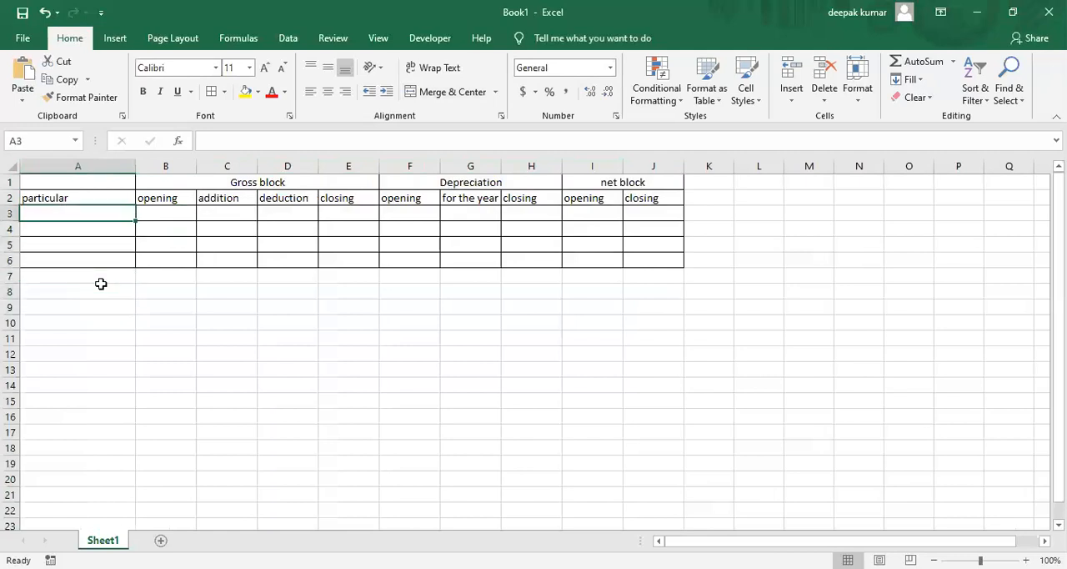
type("plant")
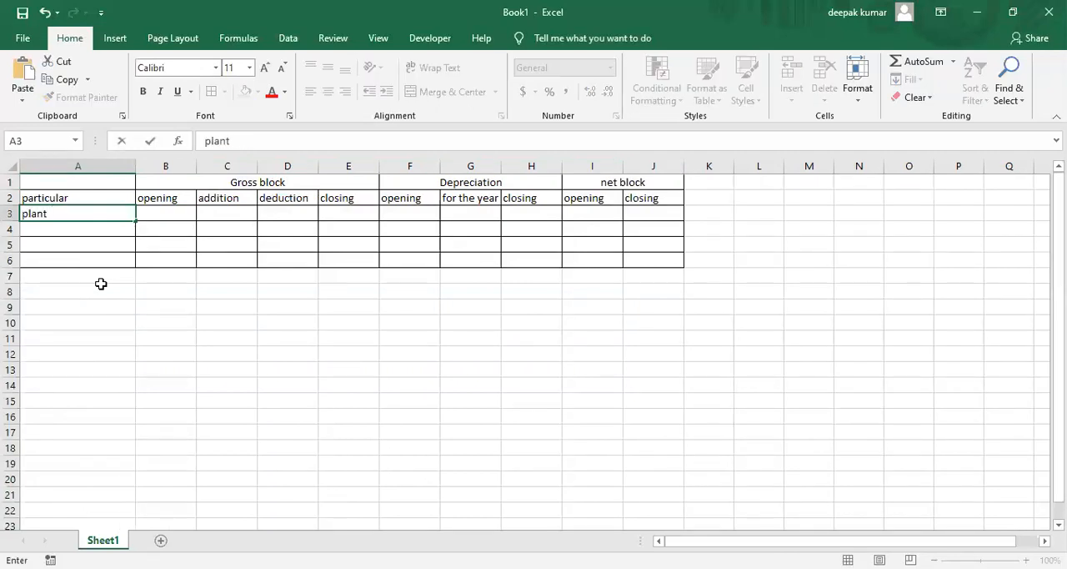
type(" & machinery")
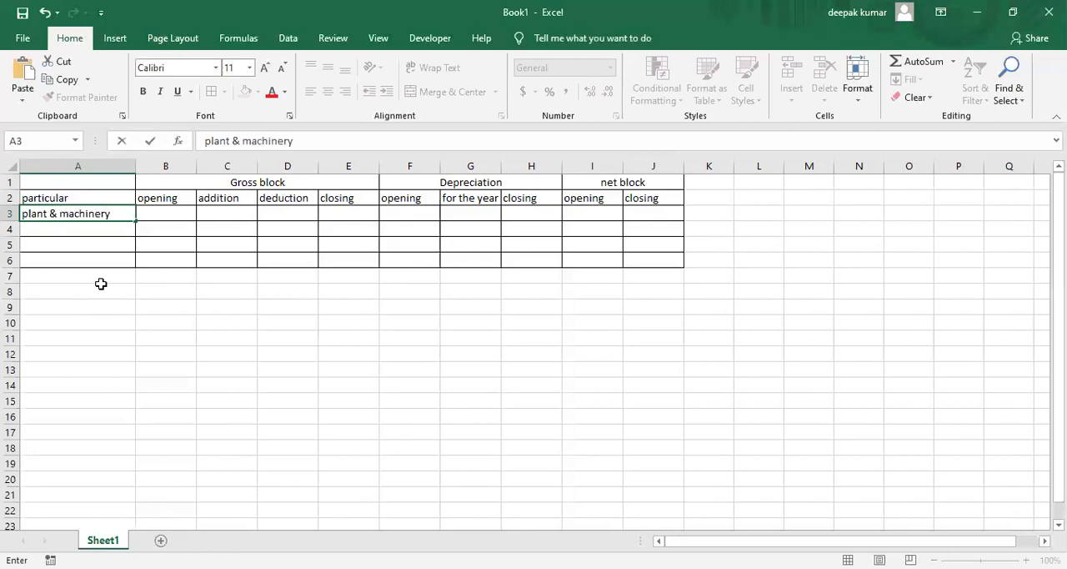
key("Tab")
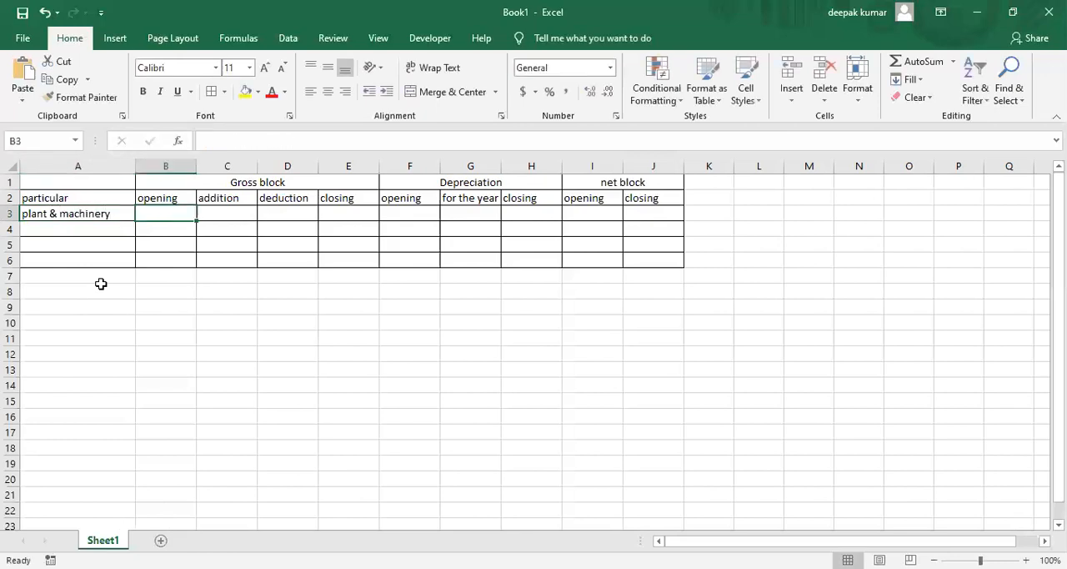
key("alt+Tab")
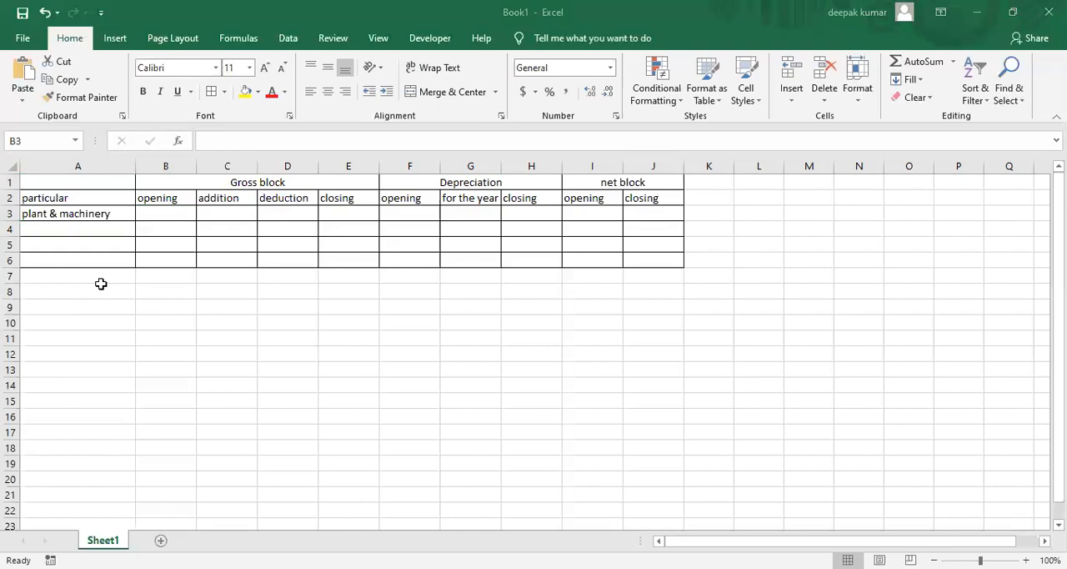
key("alt+Tab")
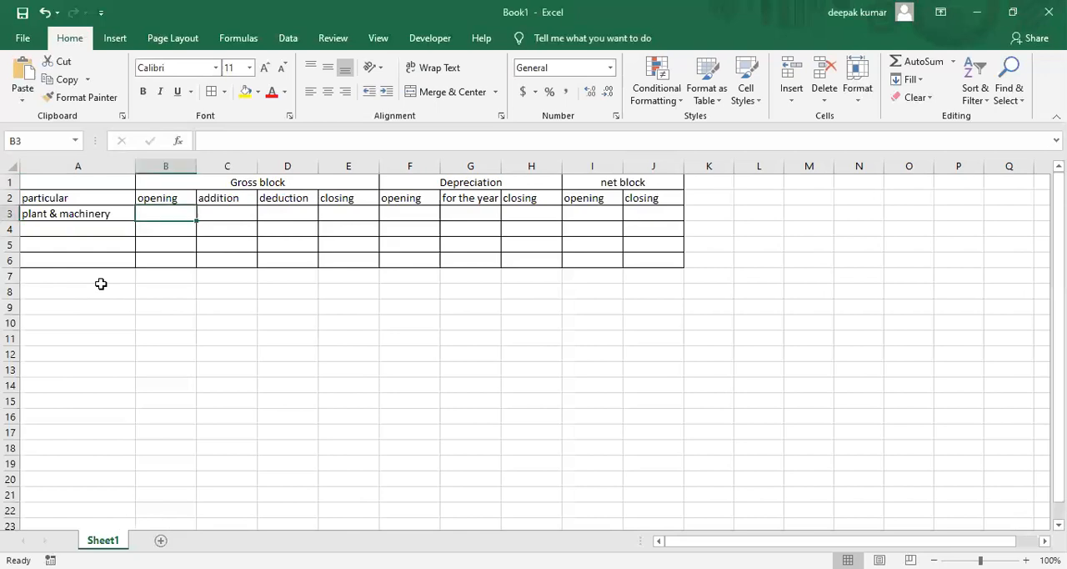
type("850000")
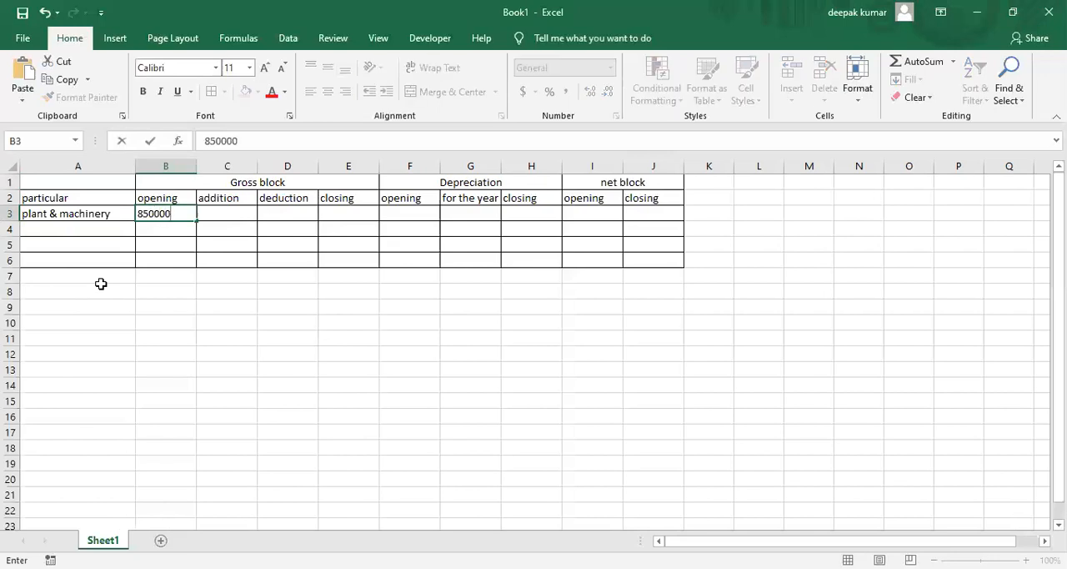
key("Return")
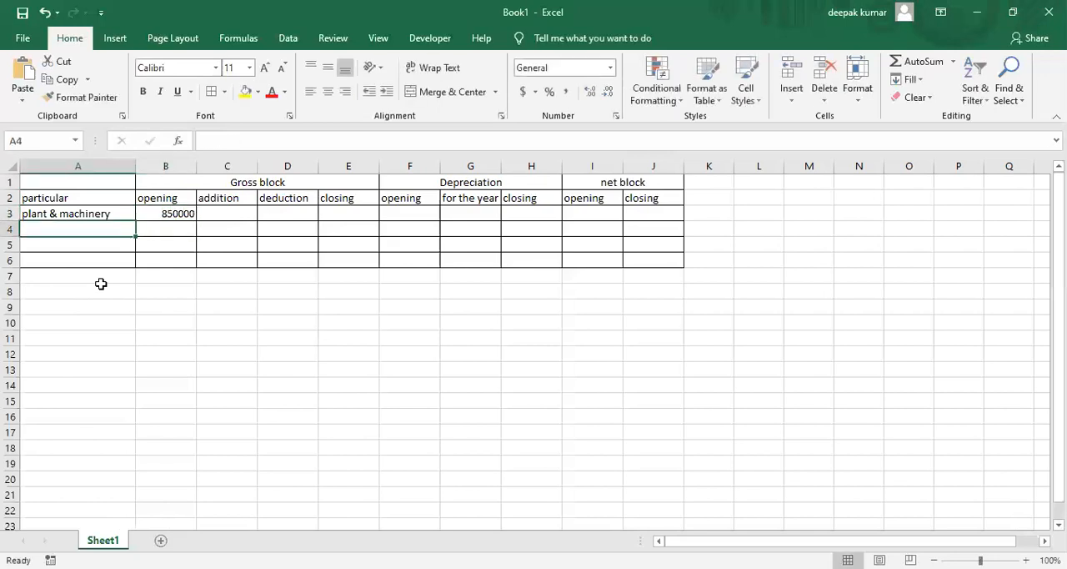
Enter the asset "building" in A4 with a gross block opening value of 800000 in B4
type("building")
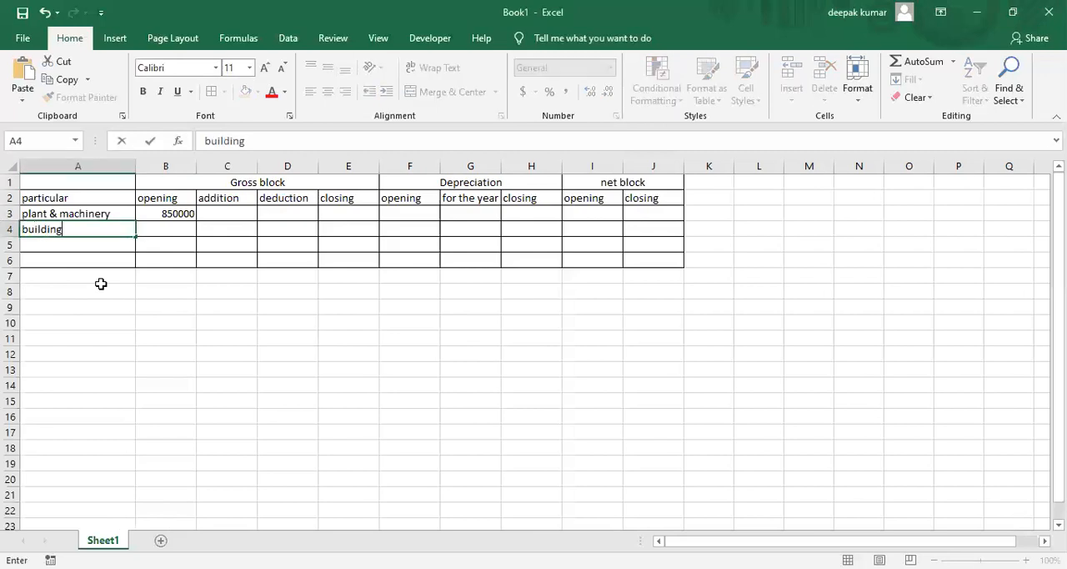
key("Tab")
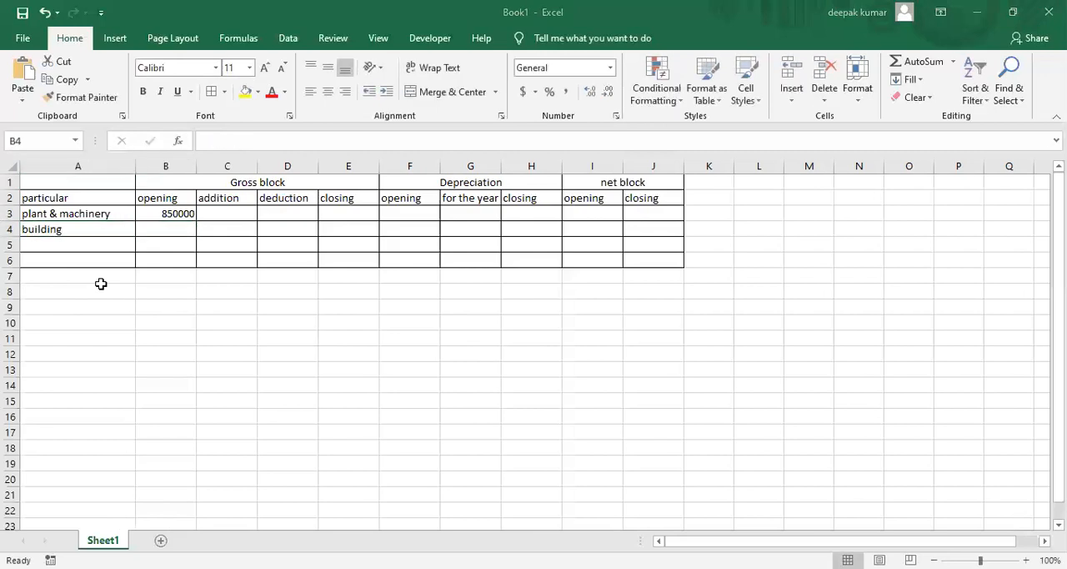
type("800000")
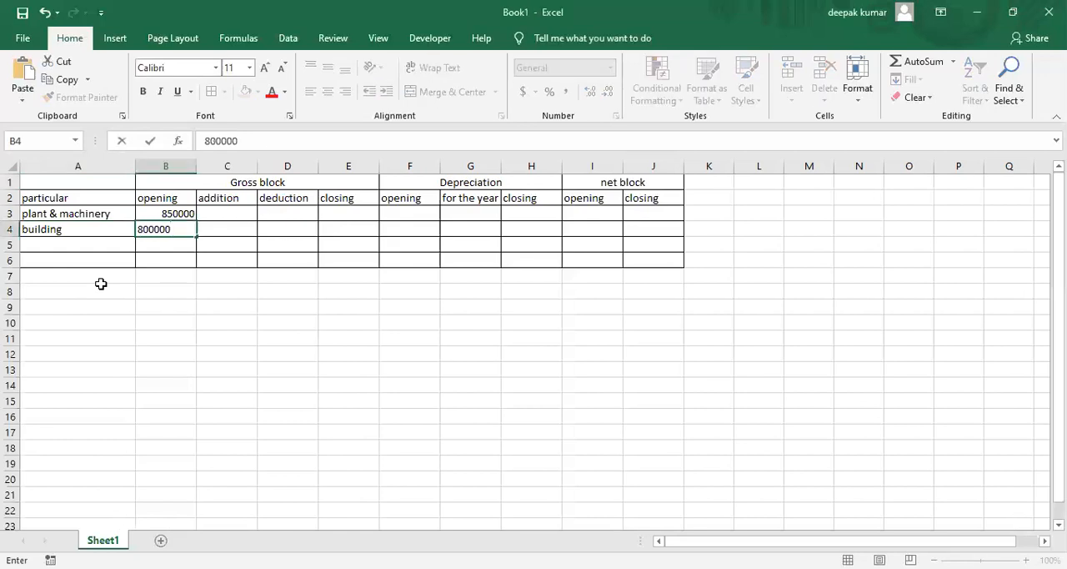
key("Return")
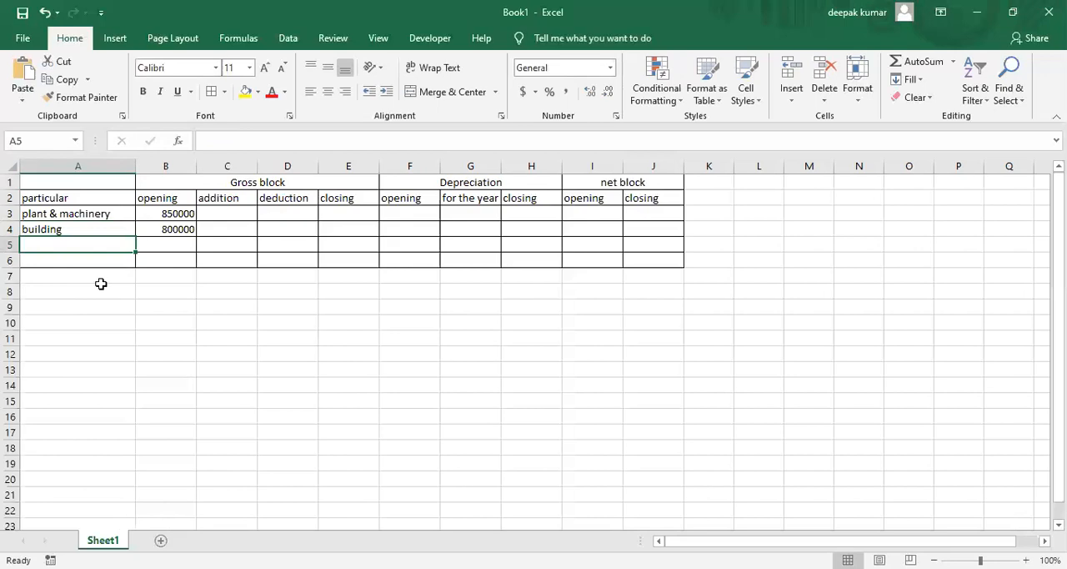
Enter the asset "furniture & fixture" in A5 with a gross block opening value of 100000 in B5
type("furniture & fixture")
key("Tab")
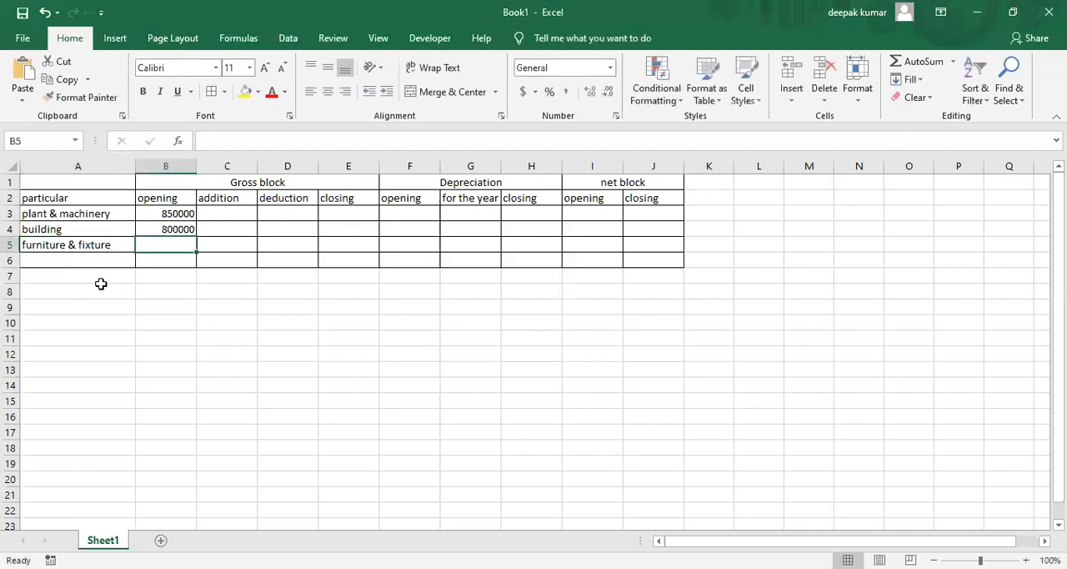
type("100000")
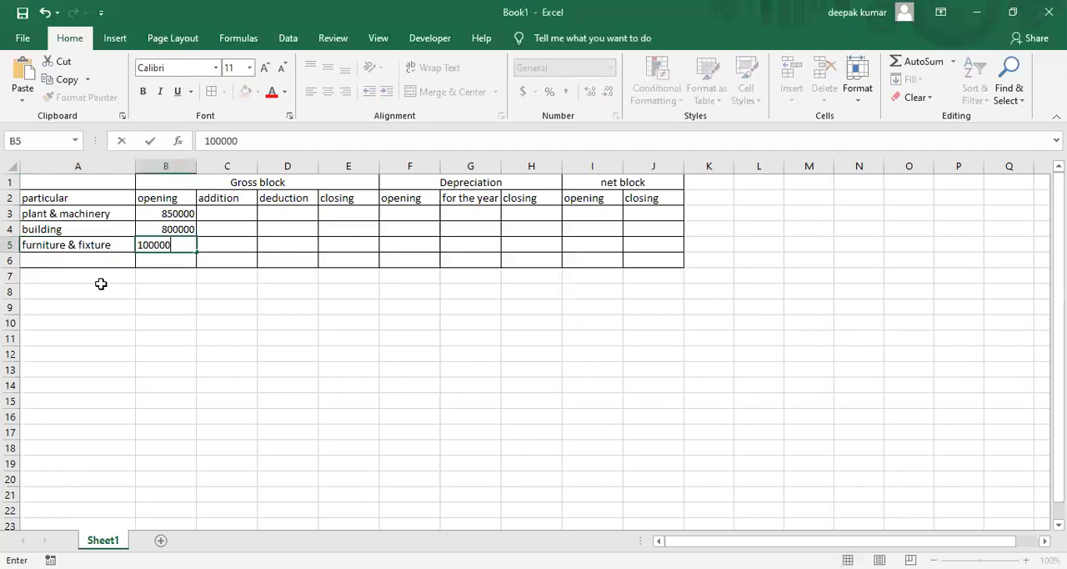
key("Return")
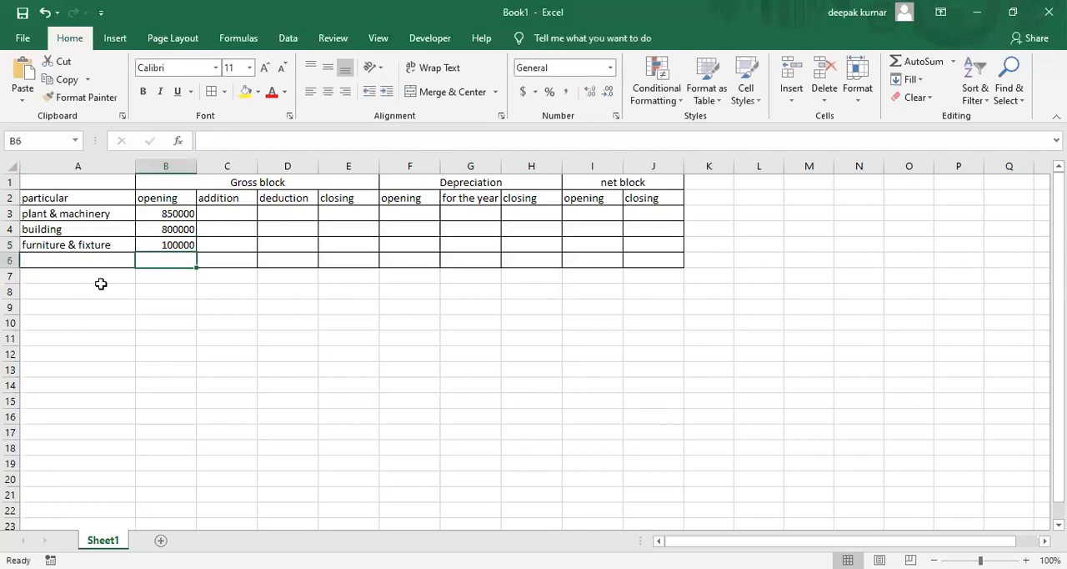
Switch to the PDF in Edge and examine the example's fixed asset purchases and sales made at the beginning of the year
left_click(234, 215)
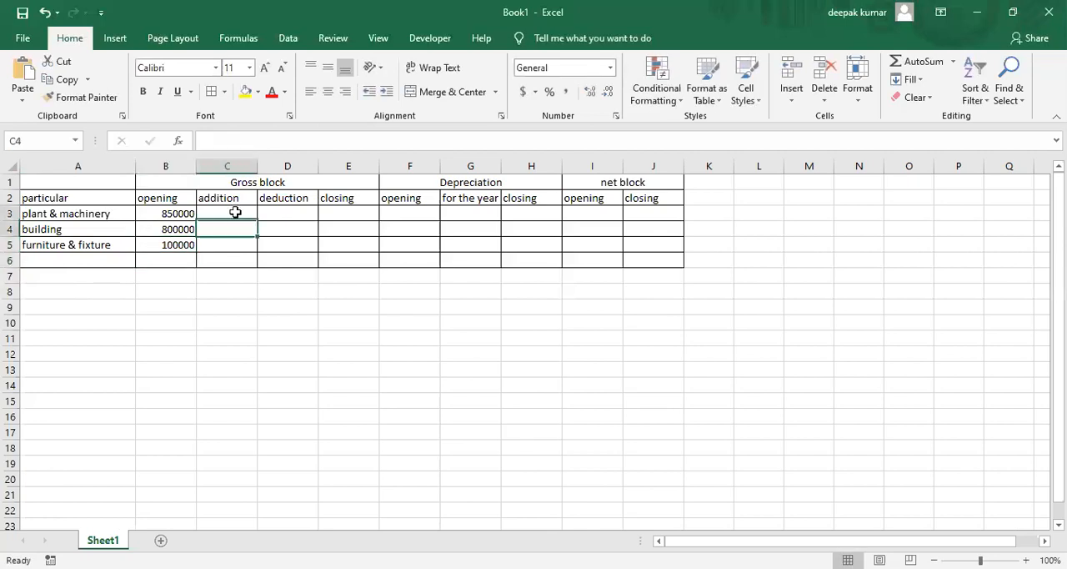
left_click(236, 212)
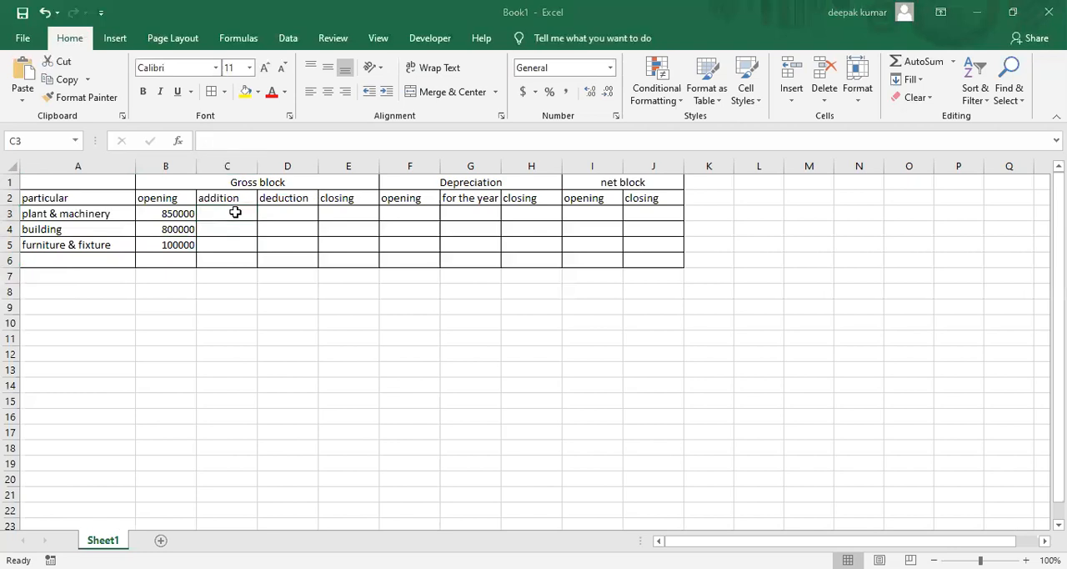
left_click(859, 507)
scroll(486, 362, "up", 1)
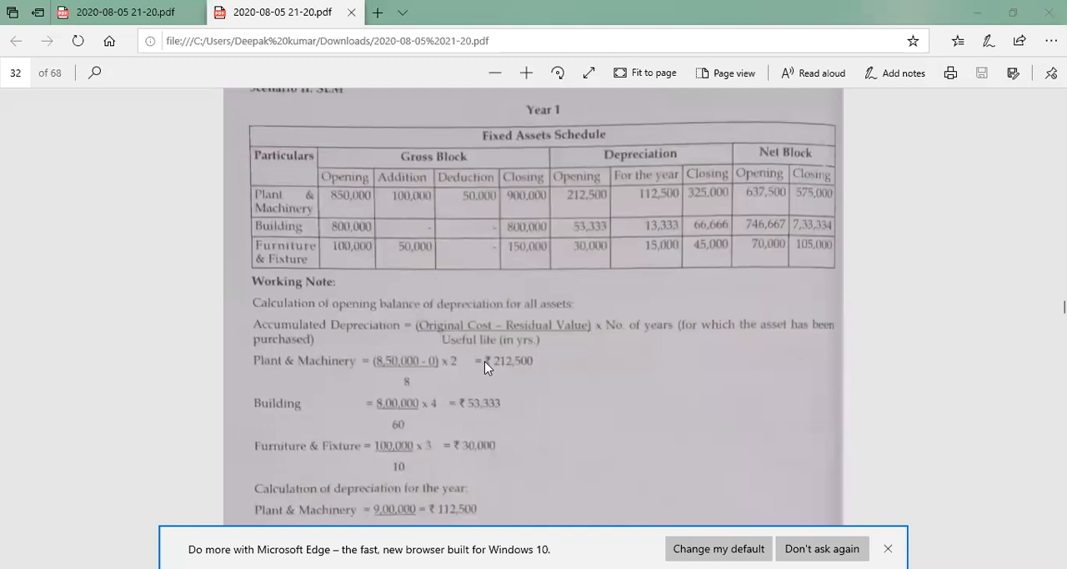
scroll(487, 368, "up", 5)
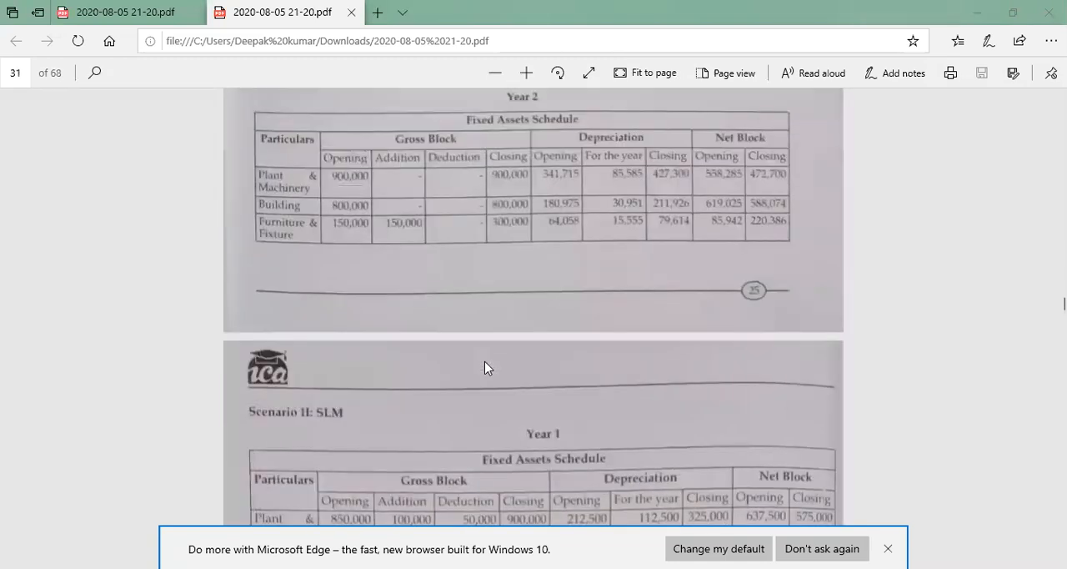
scroll(488, 368, "up", 5)
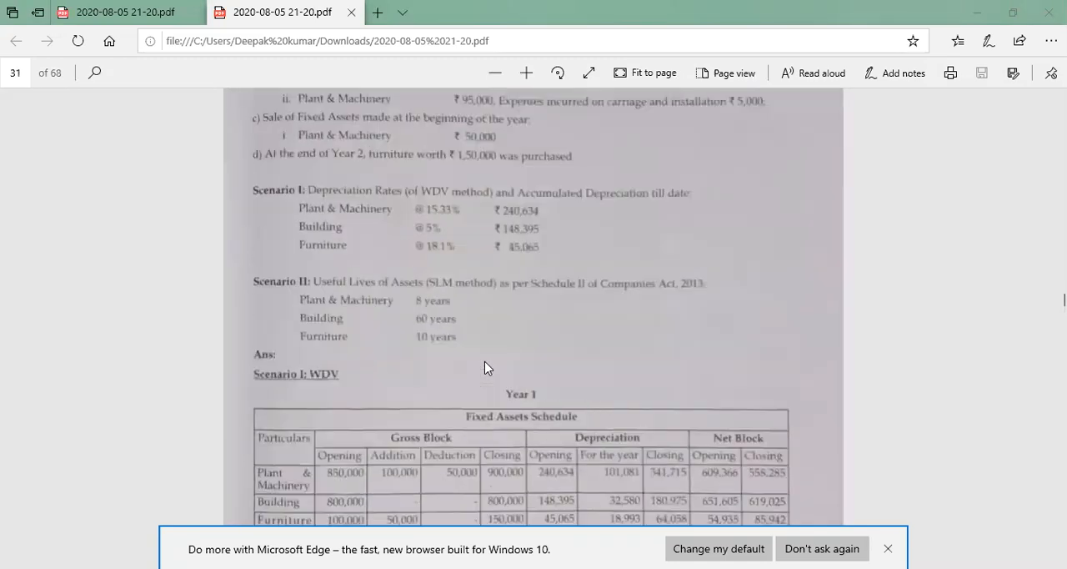
scroll(488, 368, "up", 3)
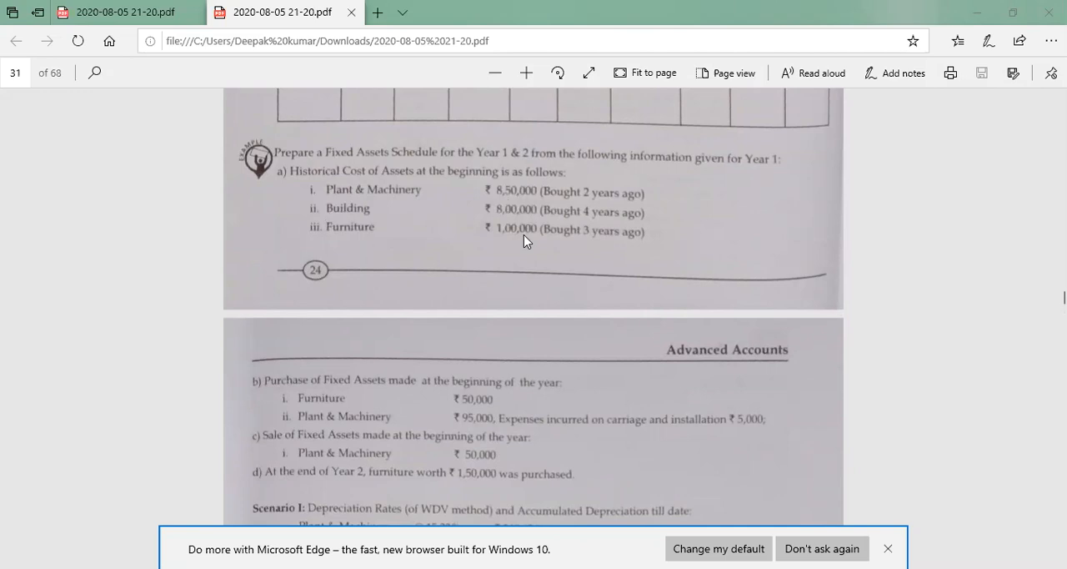
scroll(523, 234, "down", 1)
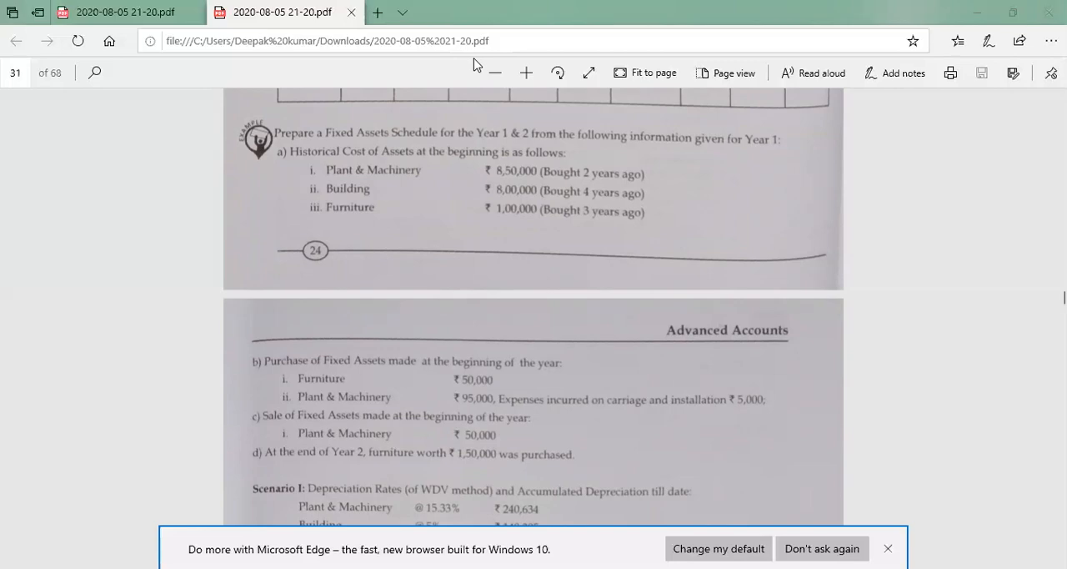
Return to Excel and enter the gross block additions: 100000 for plant & machinery in C3 and 50000 for furniture & fixture in C5
key("alt+Tab")
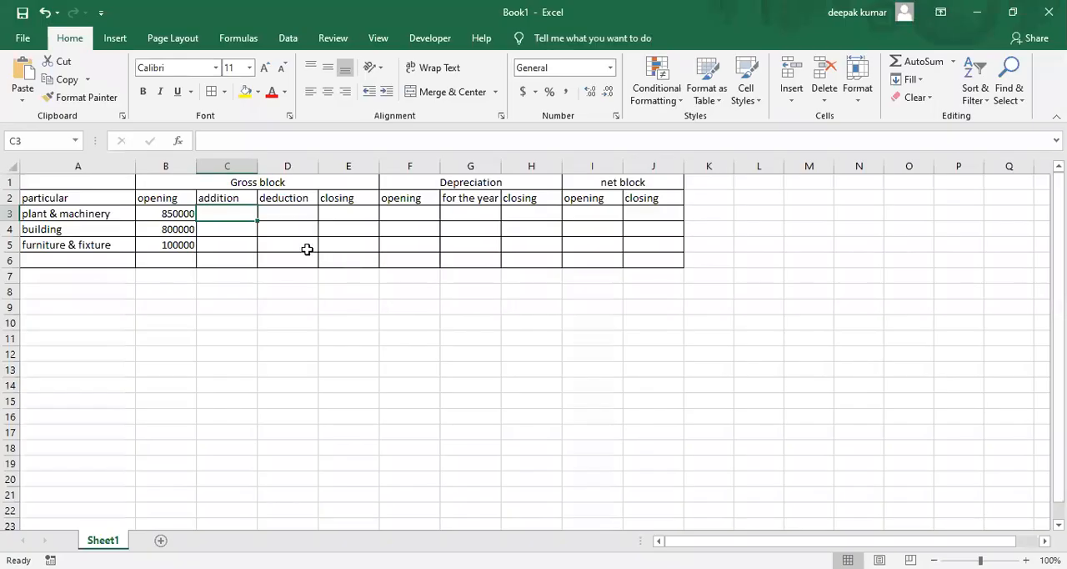
type("100000")
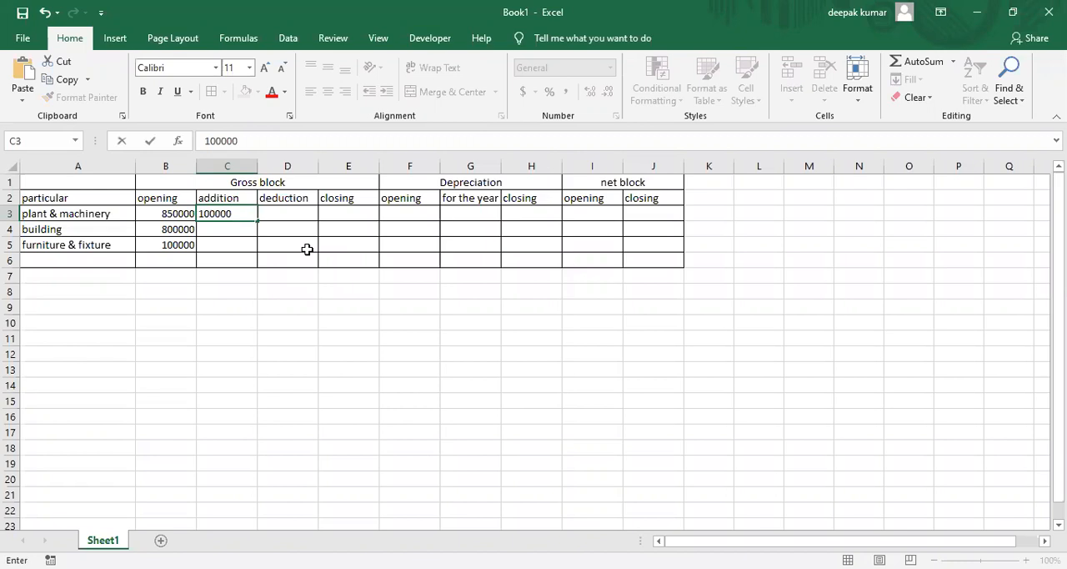
key("Return")
key("Return")
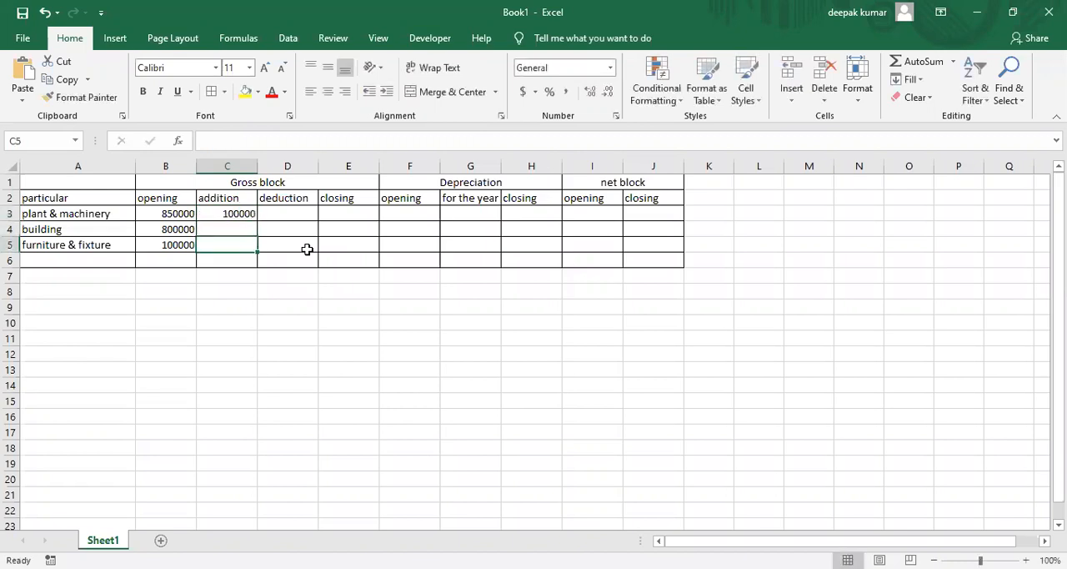
type("50000")
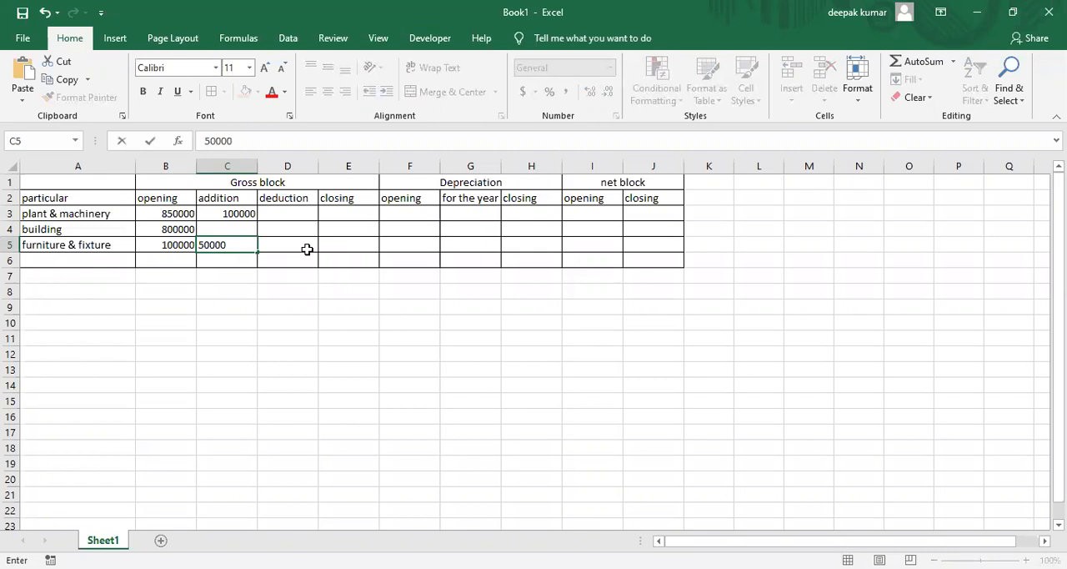
Check the plant & machinery sale in the PDF and enter its gross block deduction of 50000 in D3 in Excel
left_click(307, 249)
key("Return")
key("Return")
key("Up")
key("Up")
key("Up")
key("Up")
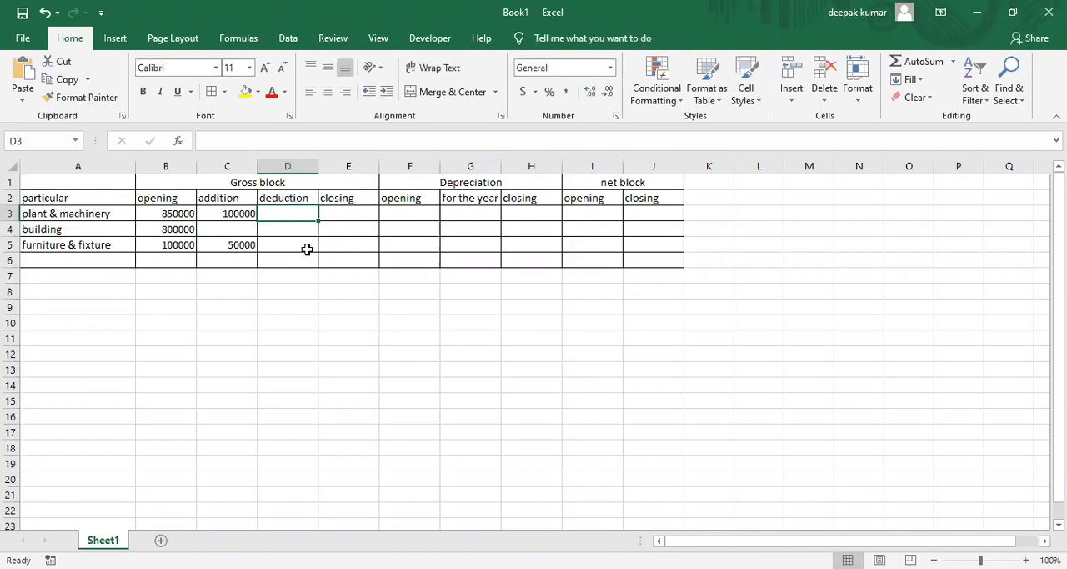
key("alt+Tab")
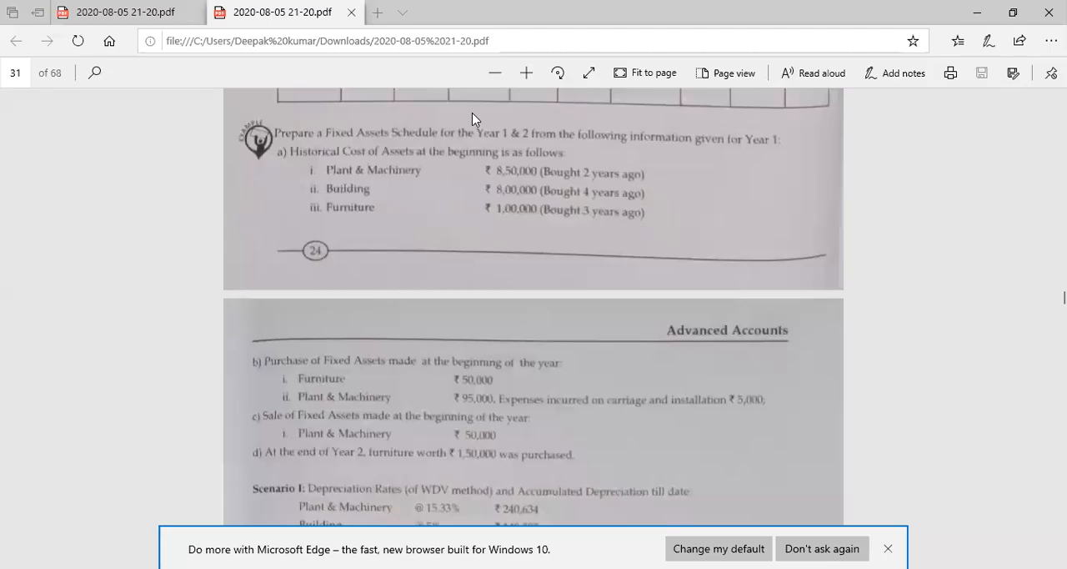
key("alt+Tab")
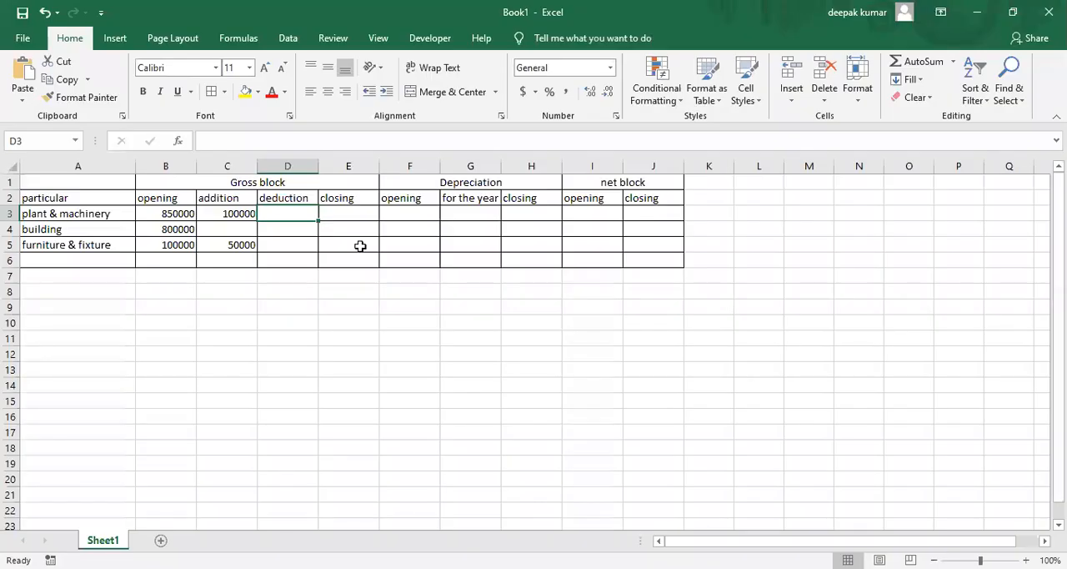
type("50000")
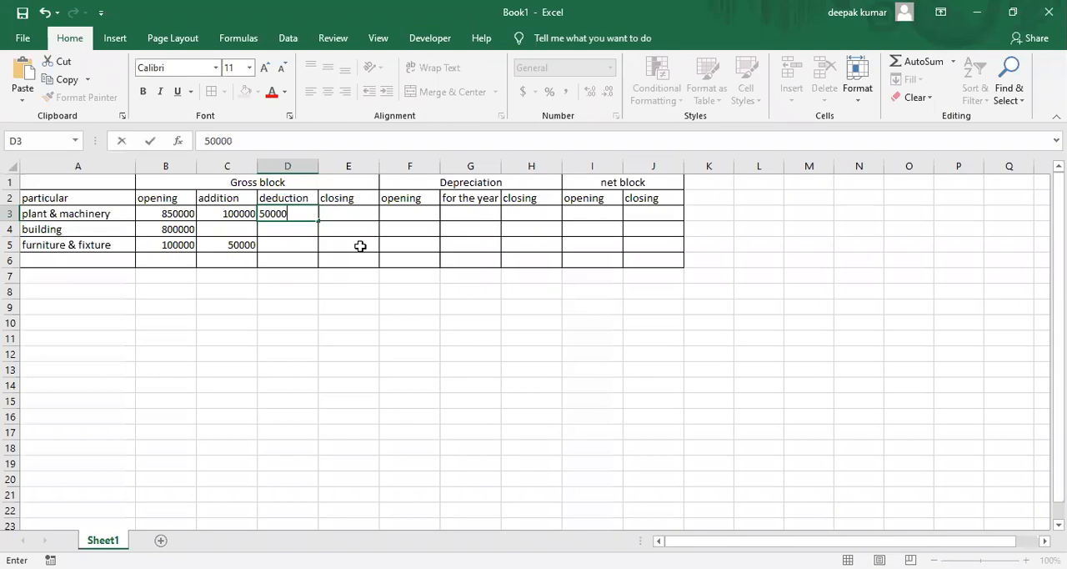
key("Return")
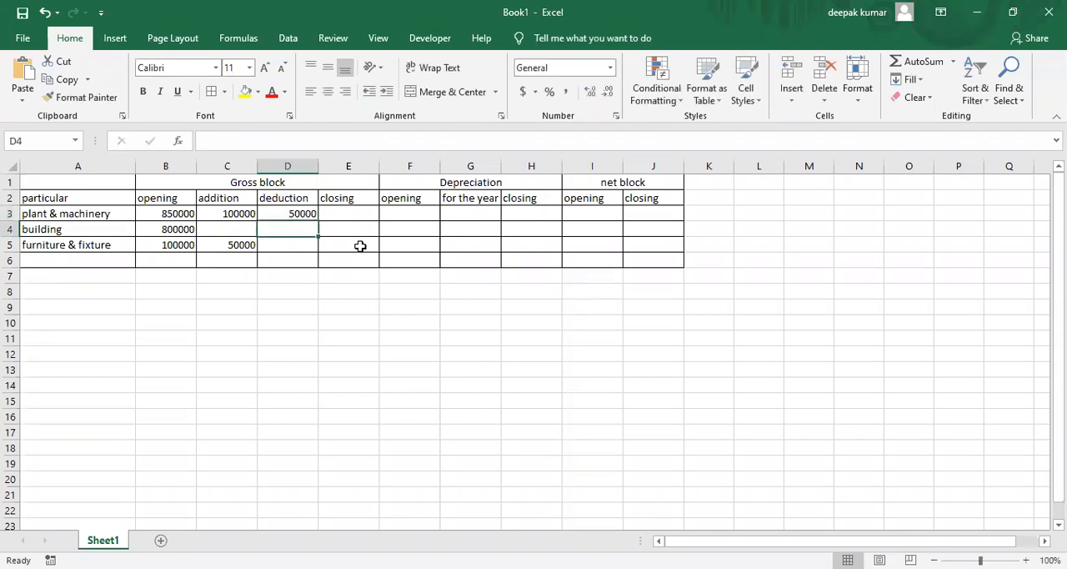
Review the plant & machinery row's opening, addition and deduction figures in the gross block
key("Down")
key("Down")
key("Up")
key("Up")
key("Up")
key("Right")
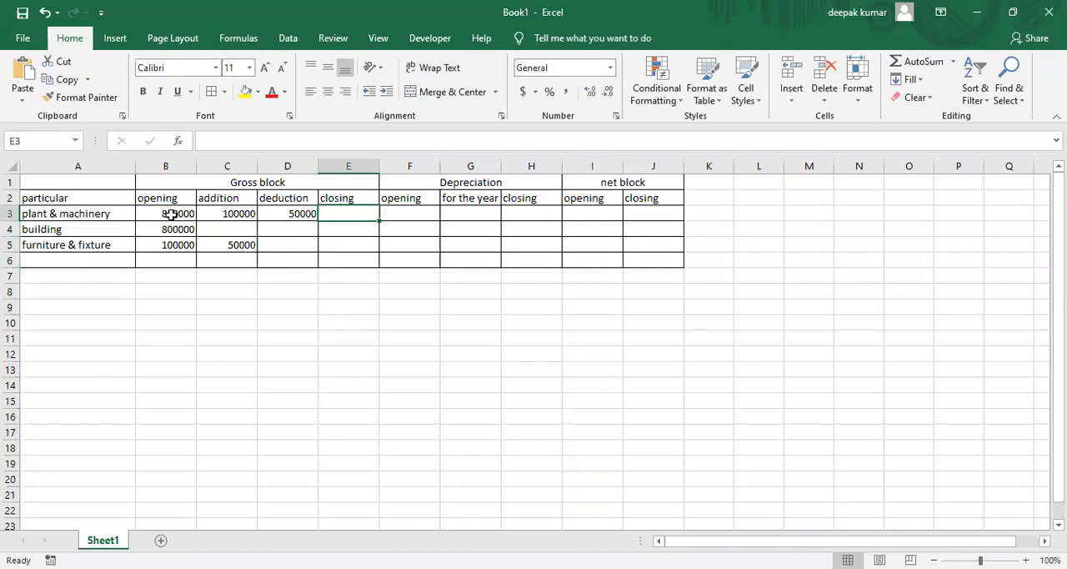
left_click(227, 214)
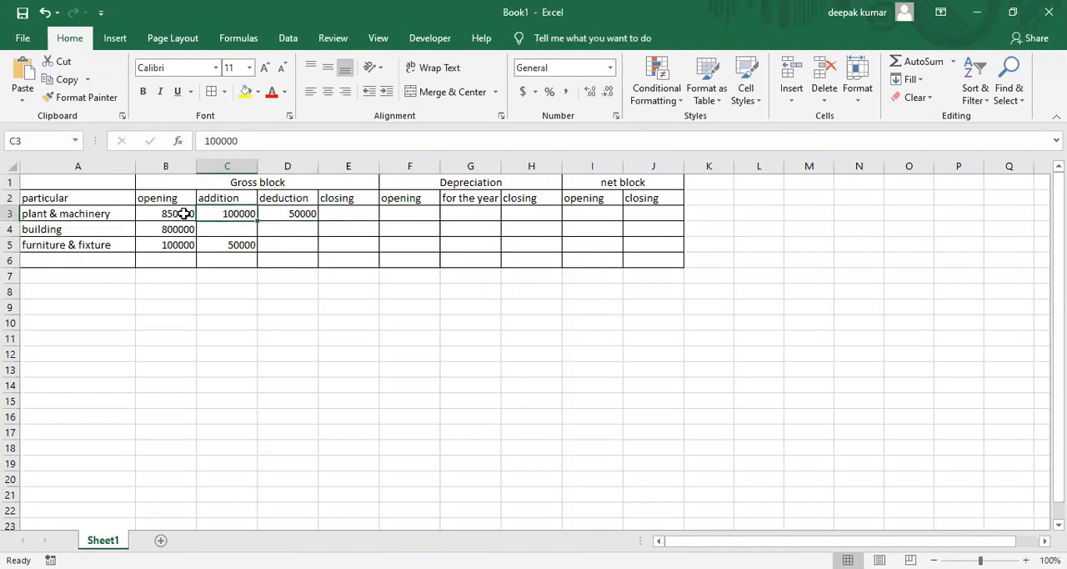
left_click(289, 212)
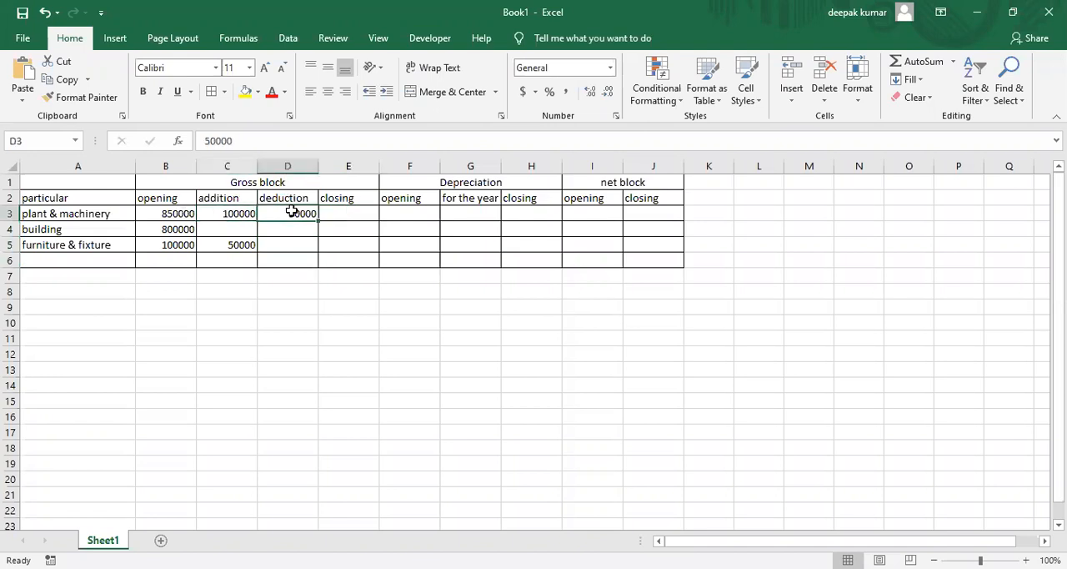
Calculate the plant & machinery closing gross block in E3 with =(B3+C3)-D3 and fill the formula down to E5
left_click(339, 214)
type("=(")
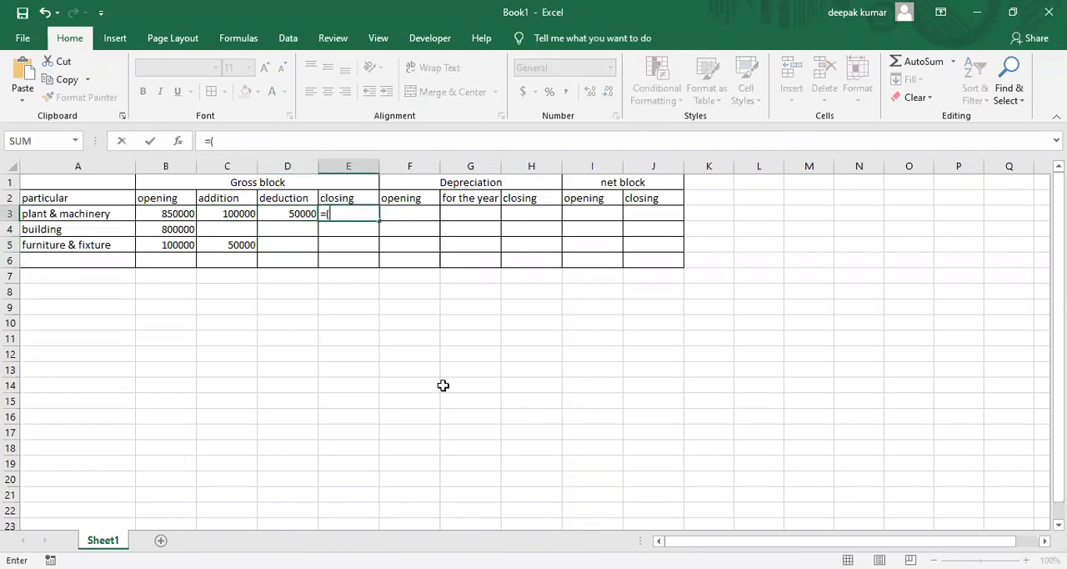
key("Left")
key("Left")
key("Left")
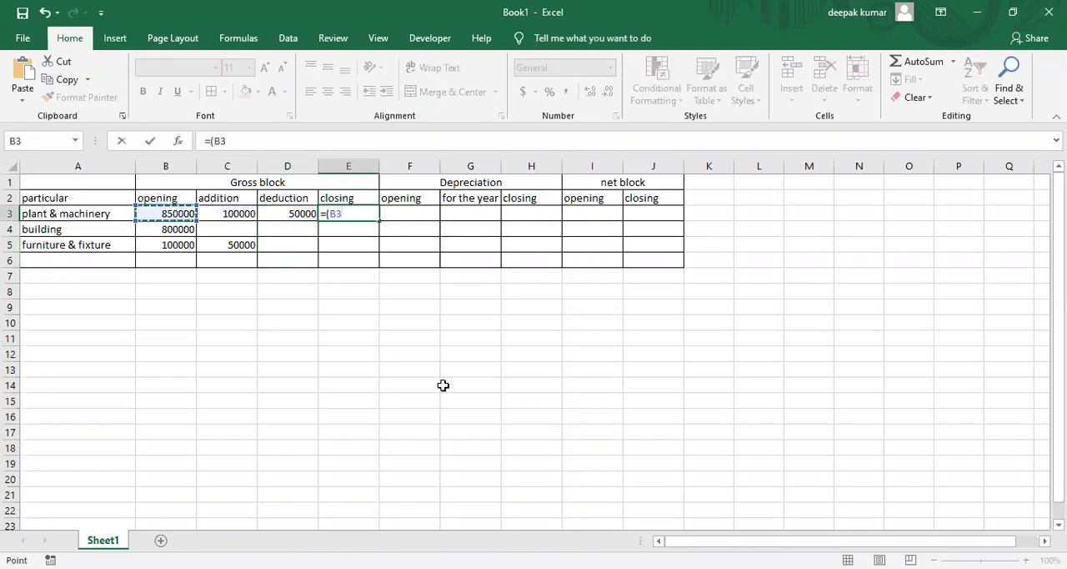
type("+")
key("Left")
key("Left")
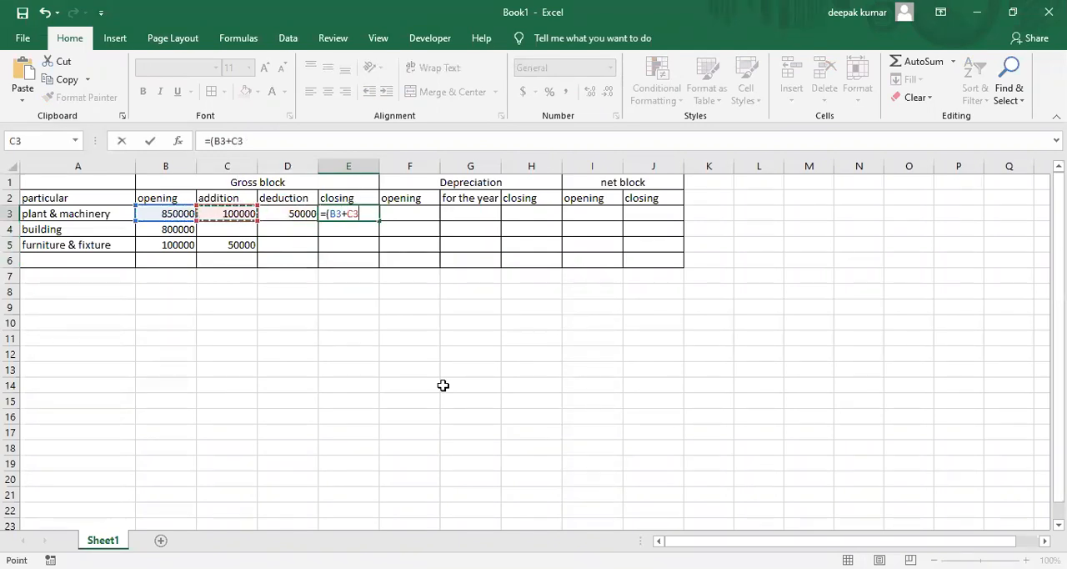
type(")-")
key("Left")
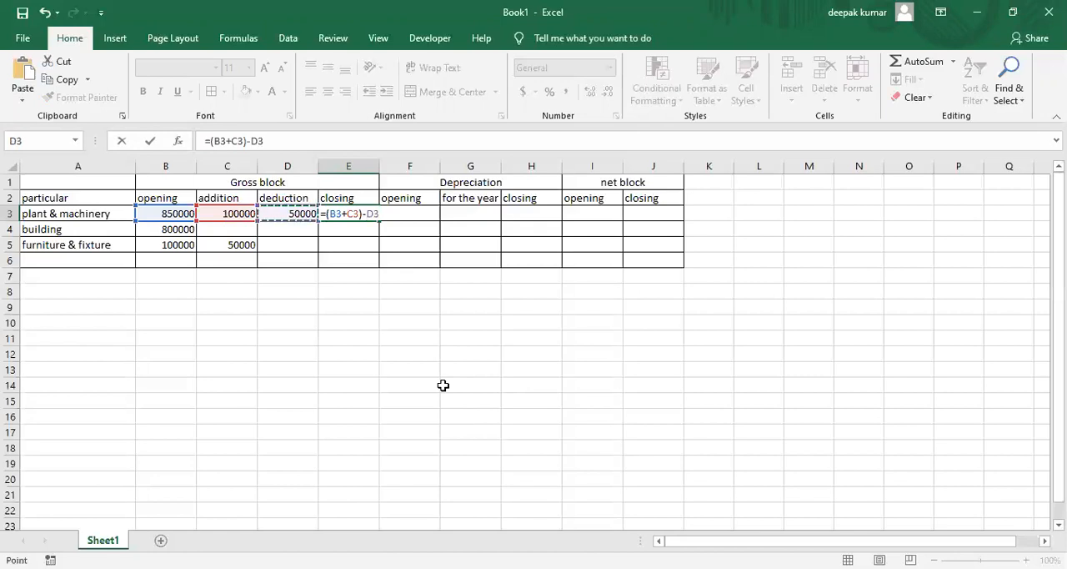
key("Return")
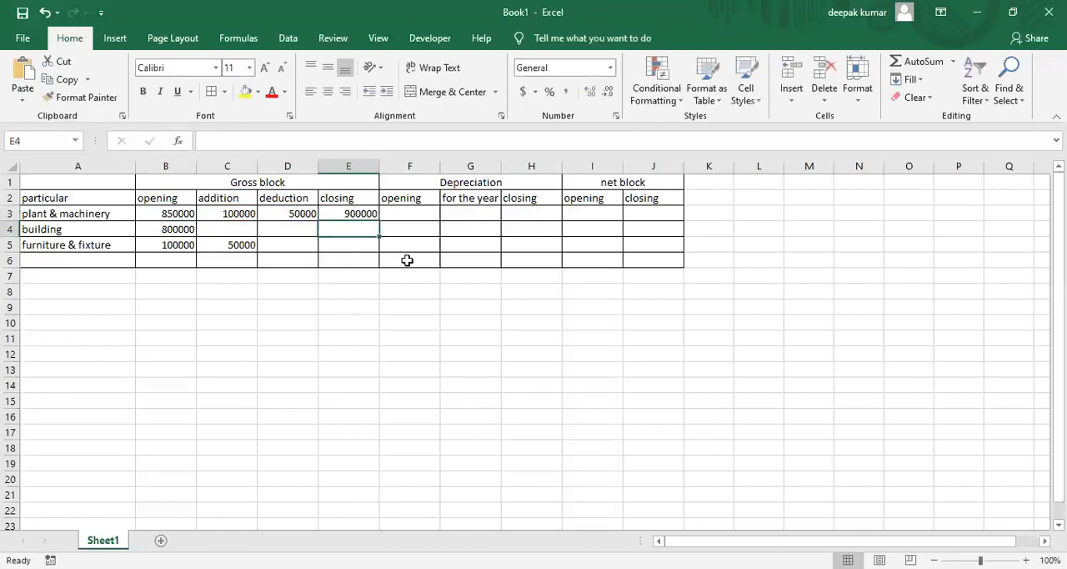
left_click(362, 214)
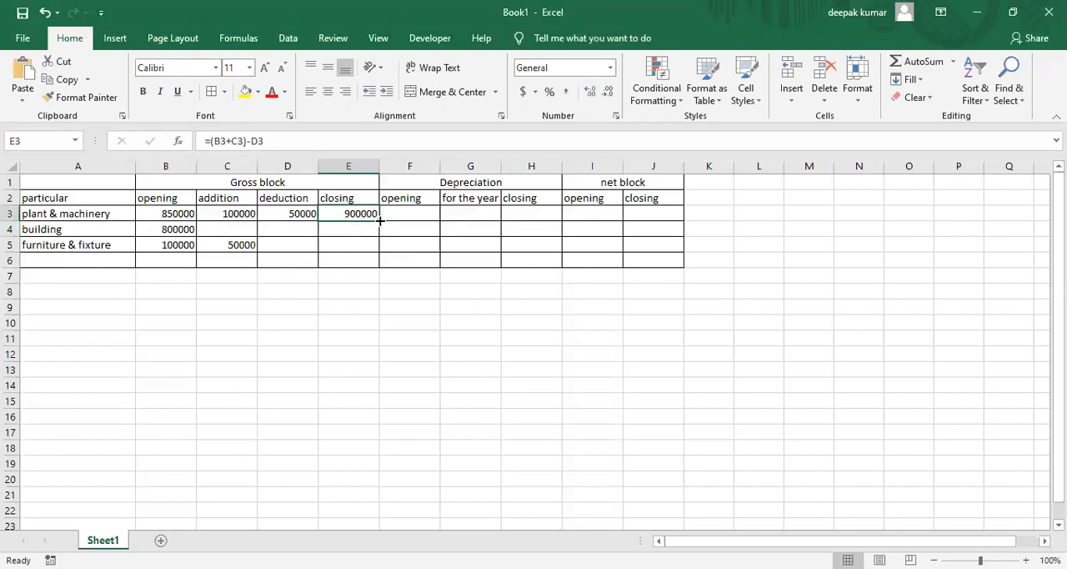
left_click_drag(380, 219, 381, 257)
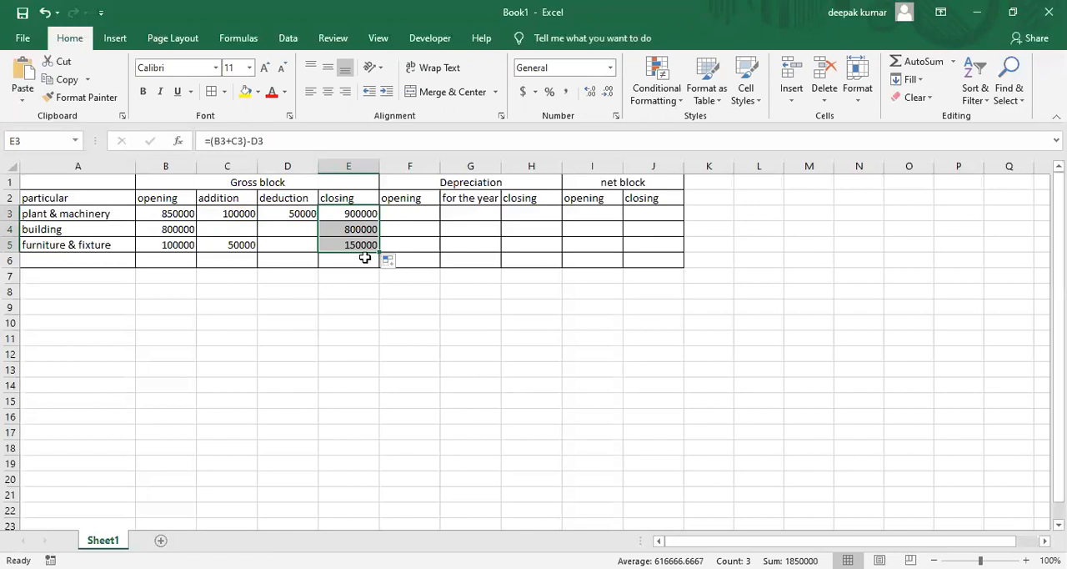
Switch to the PDF in Edge and examine the example's depreciation rates, accumulated depreciation, useful lives and years since each asset was bought
left_click(416, 213)
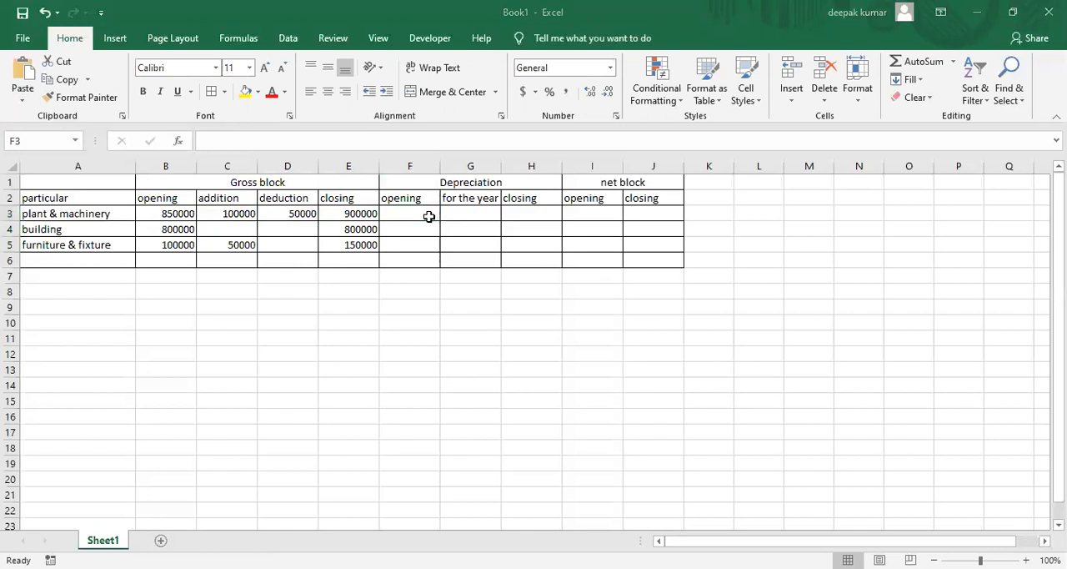
key("alt+Tab")
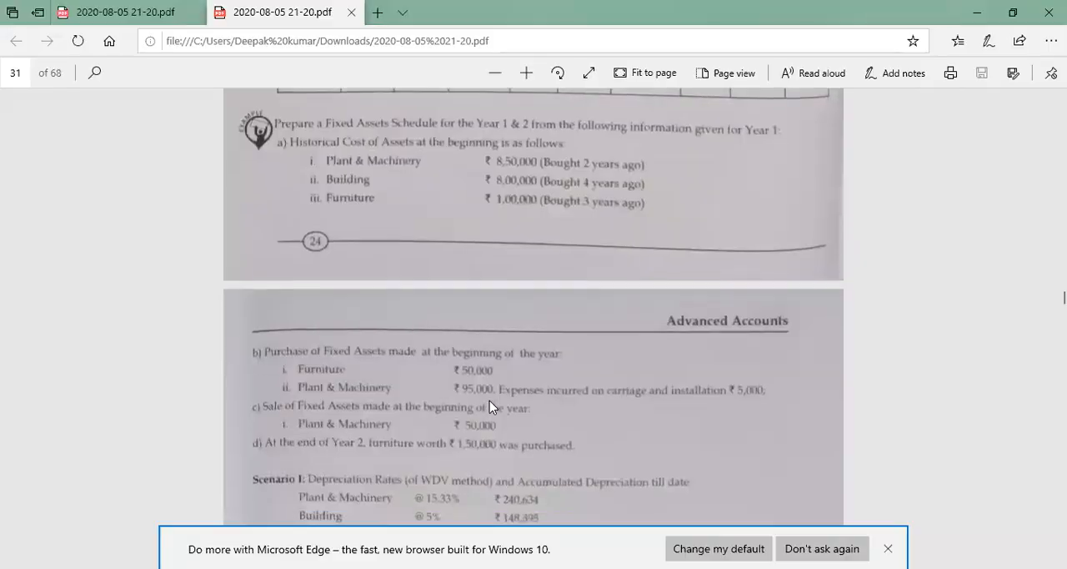
scroll(489, 400, "down", 3)
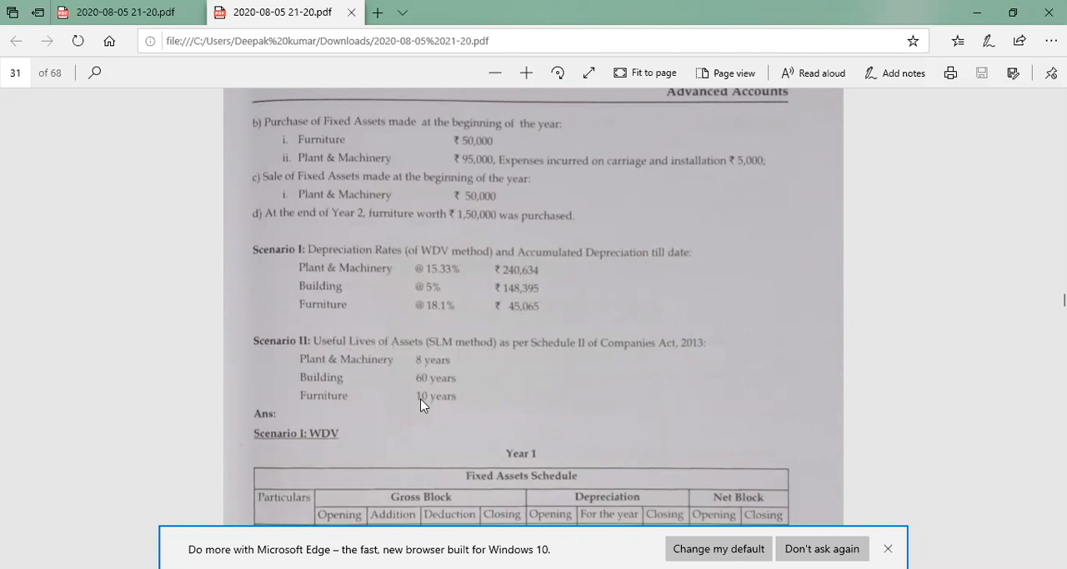
scroll(421, 404, "up", 2)
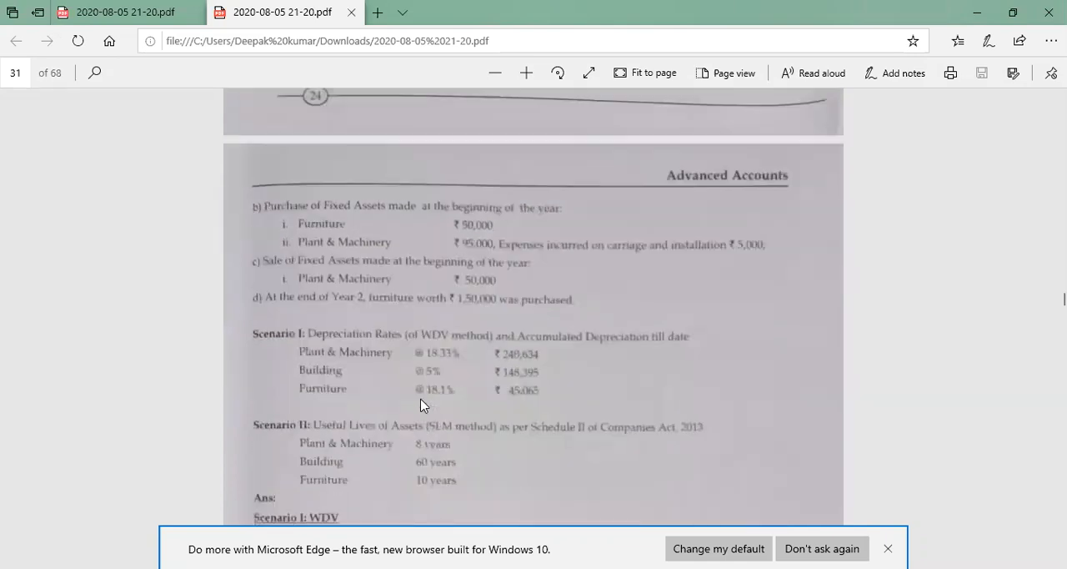
scroll(421, 404, "up", 3)
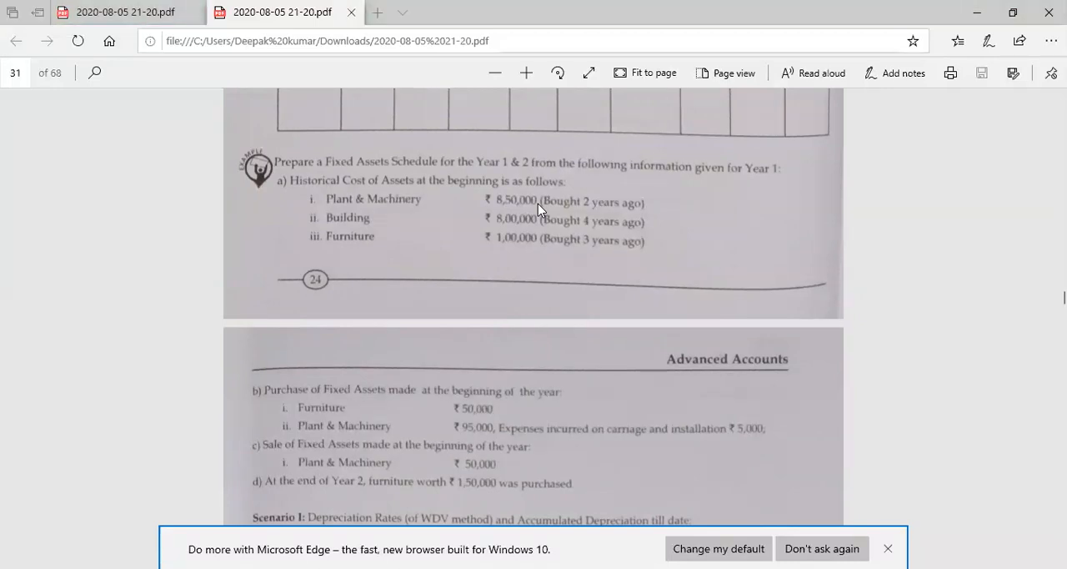
Return to Excel and enter the heading "working note" in A9 below the schedule
key("alt+Tab")
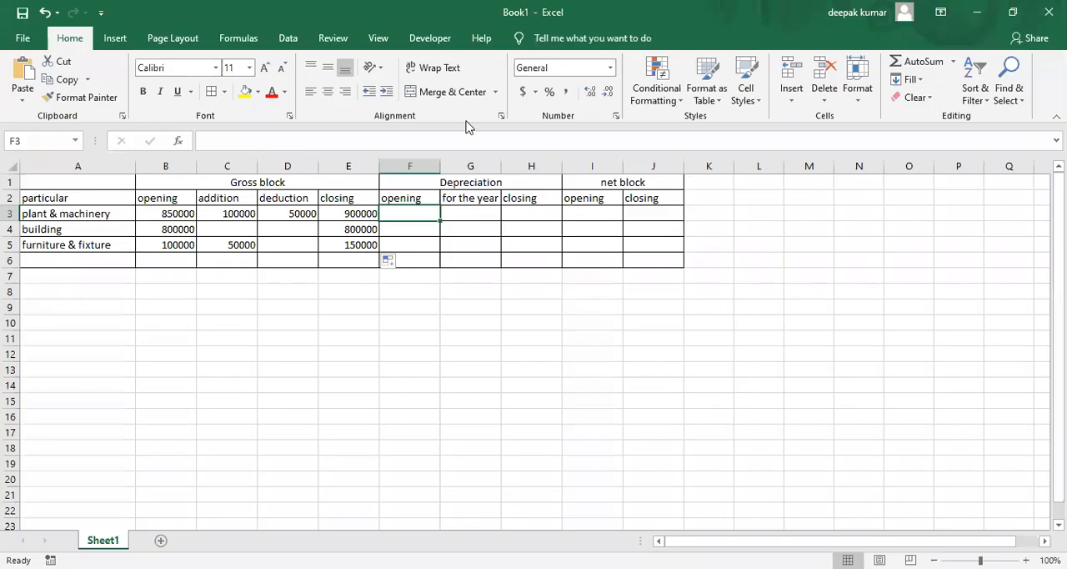
left_click(73, 297)
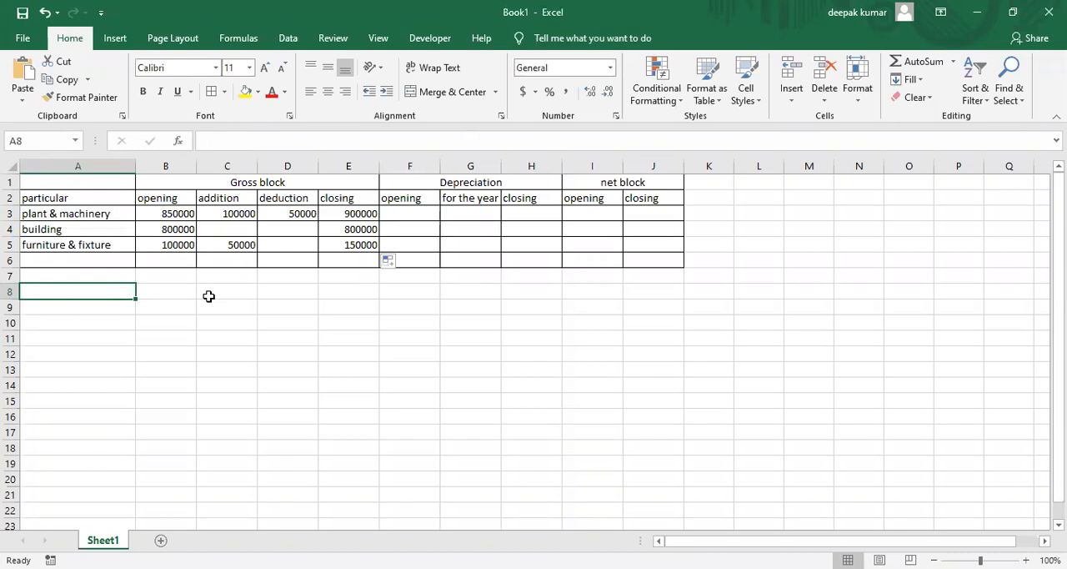
key("Down")
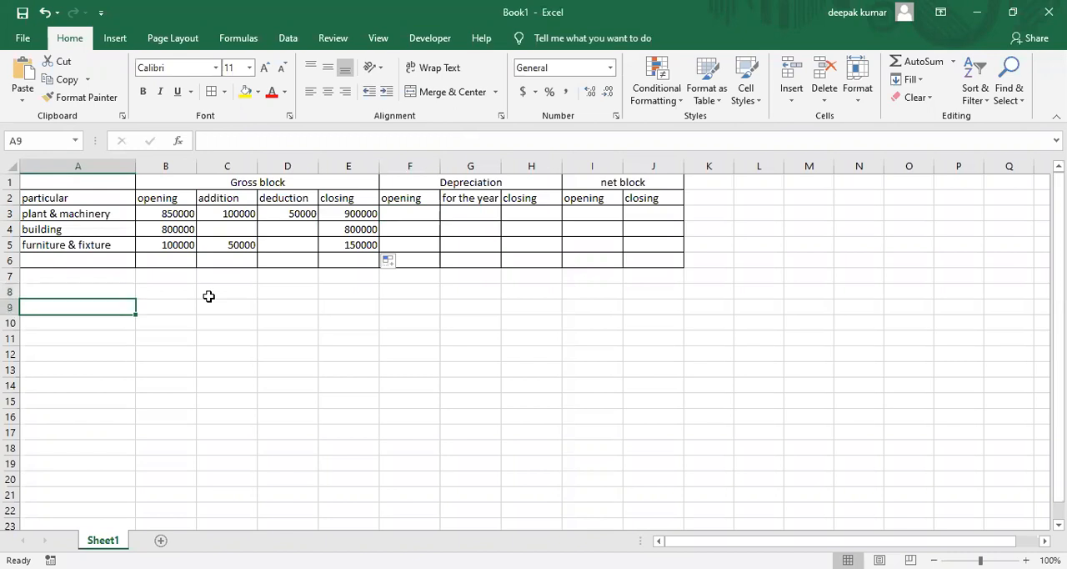
type("working note")
key("Return")
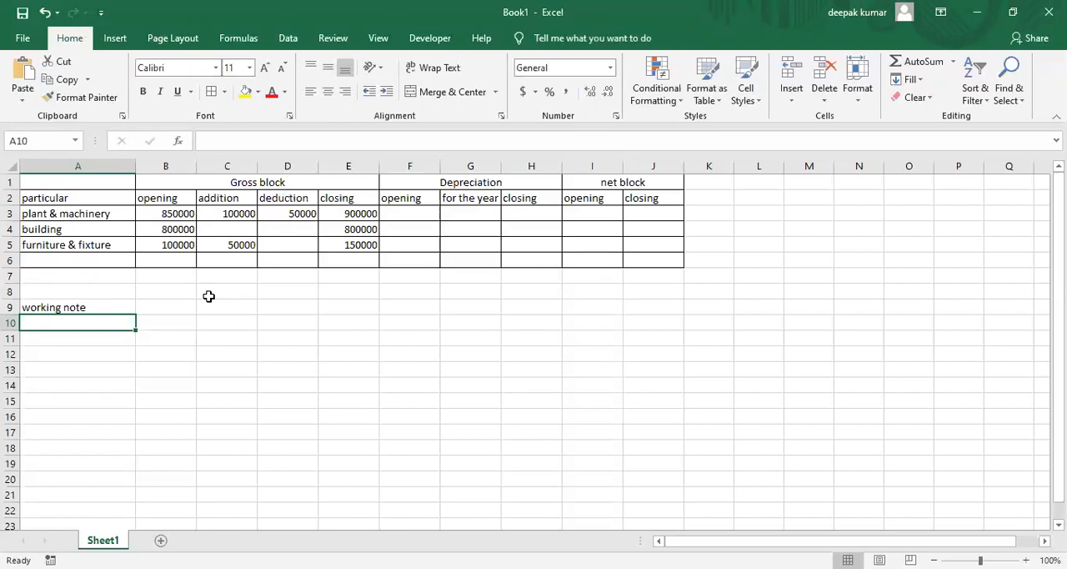
Enter the label "accumulated depreciation" in A10 under the working note heading
type("p")
key("BackSpace")
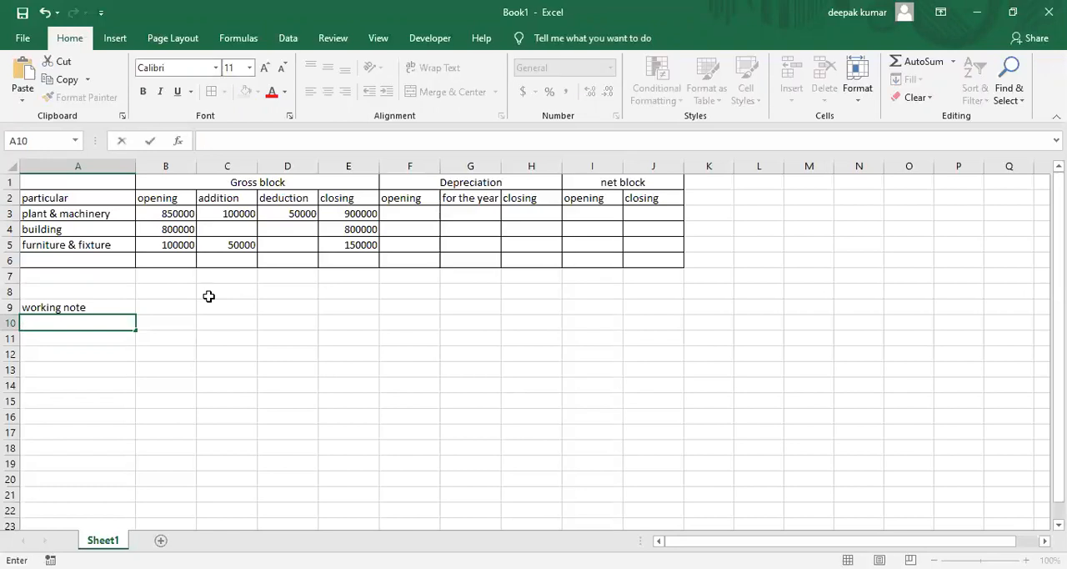
type("accumulated depreciation")
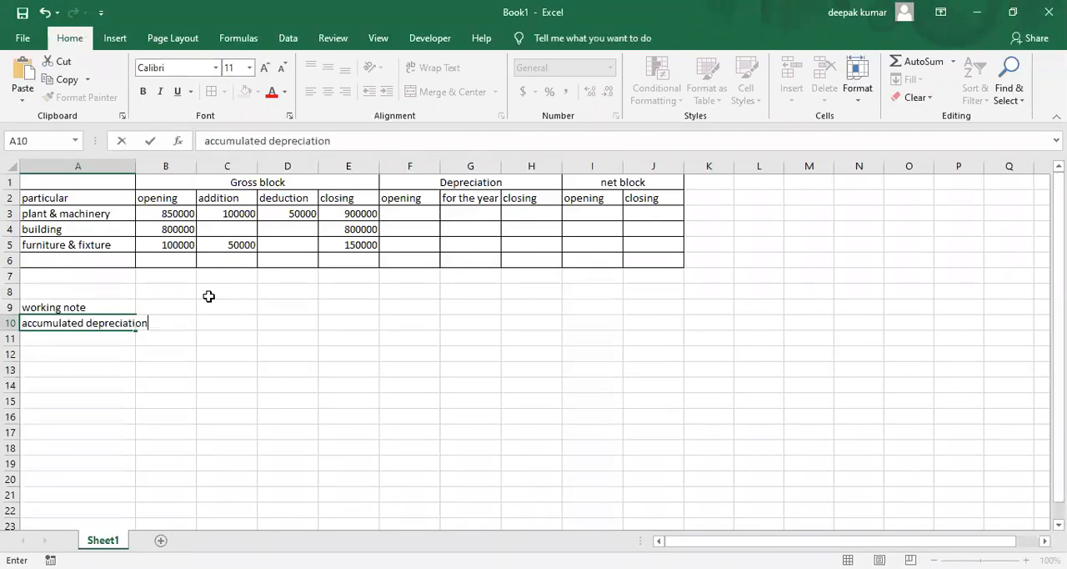
key("Tab")
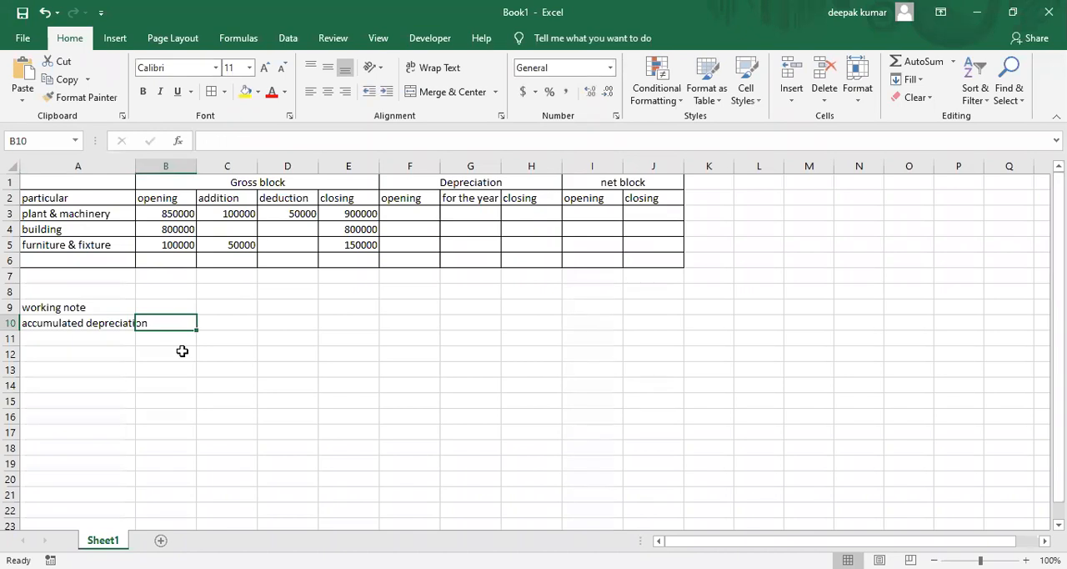
Write the accumulated depreciation formula as text, with "cost - scrap value" in C10 and "no of years" in C11
left_click(221, 321)
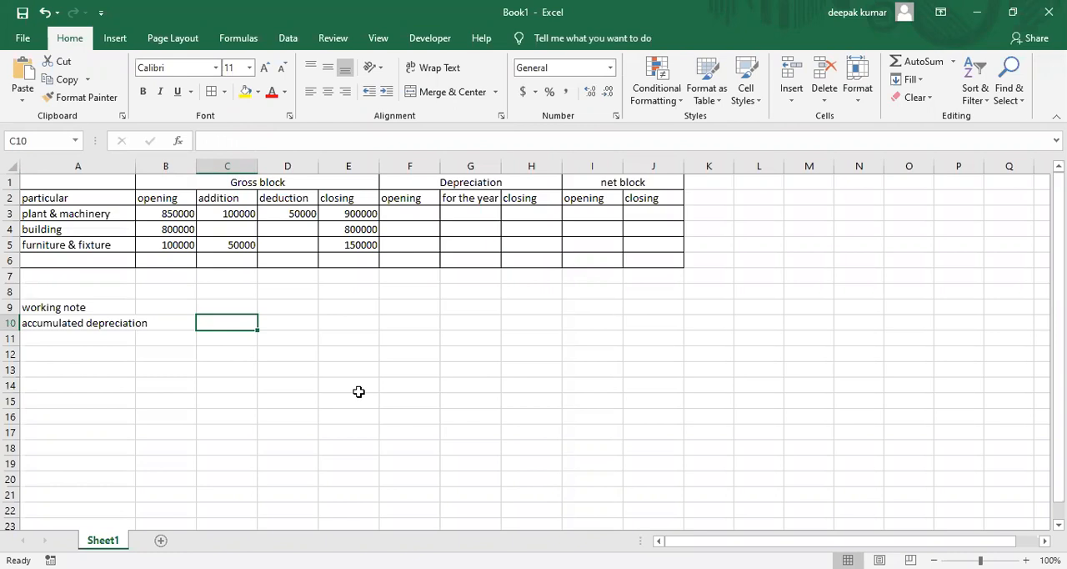
type("c")
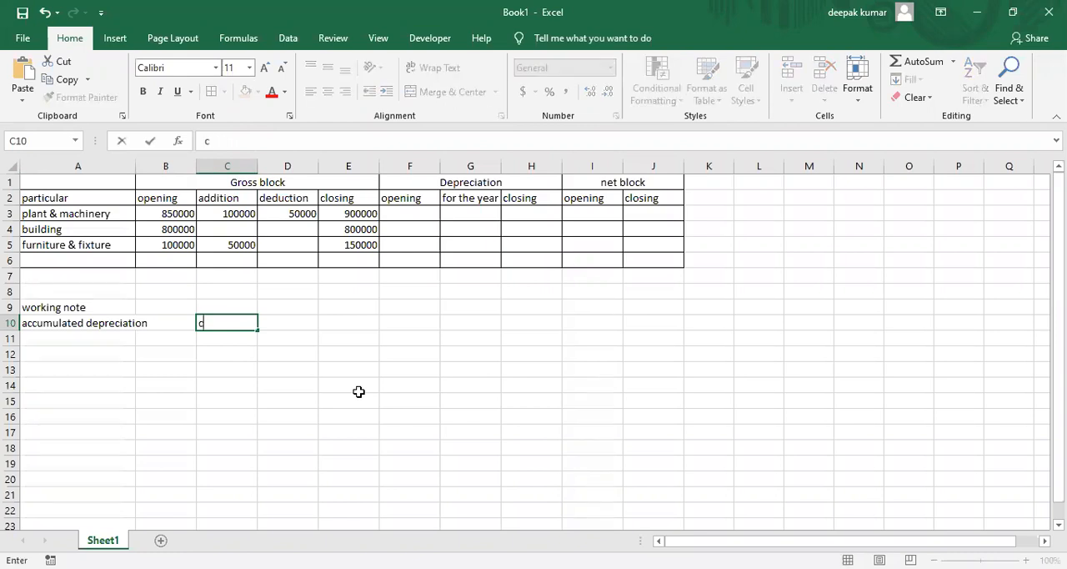
type("ost - scrap value")
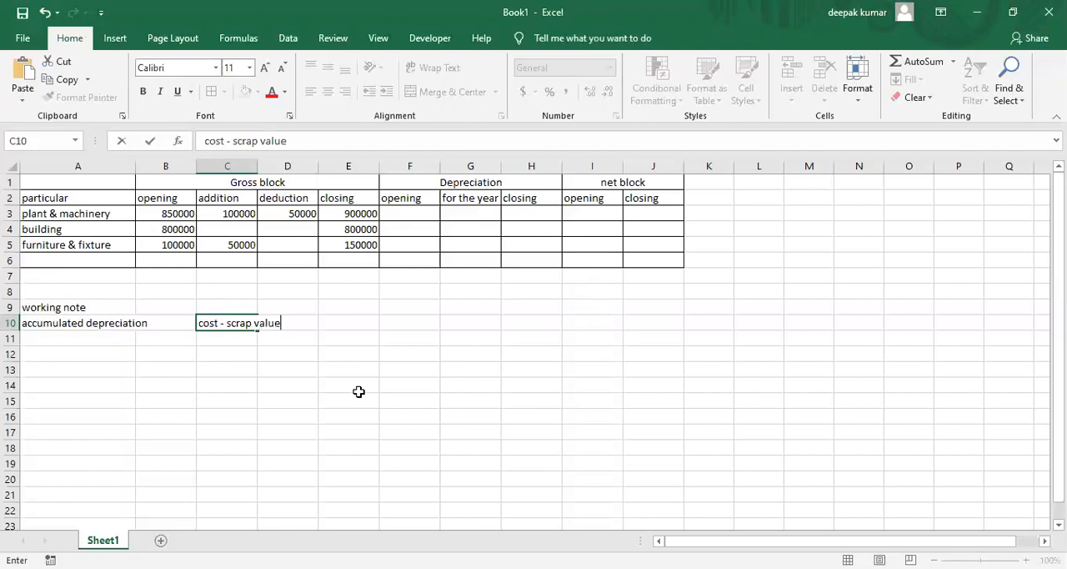
key("Return")
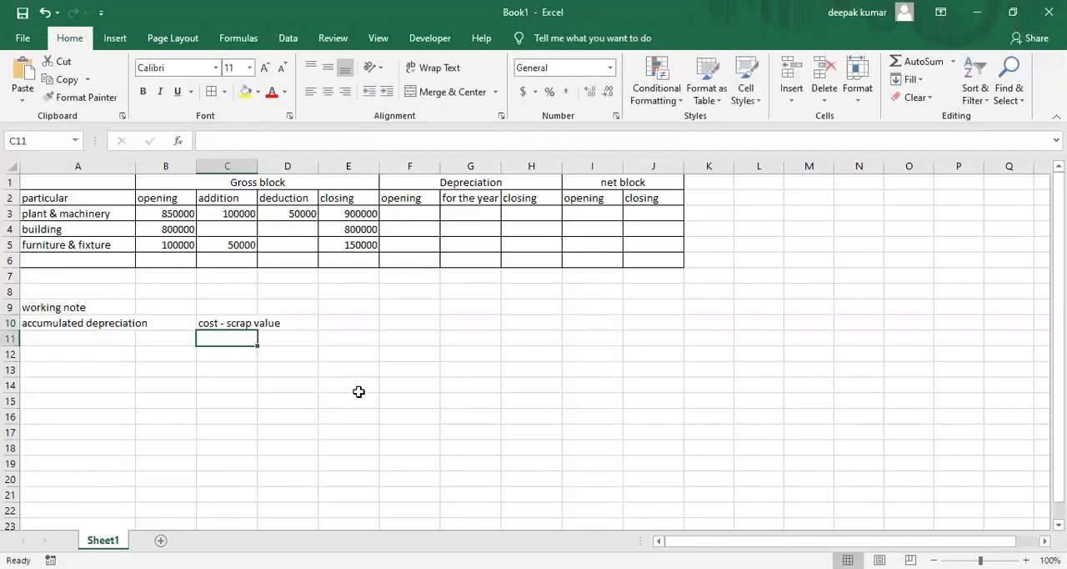
type("no ")
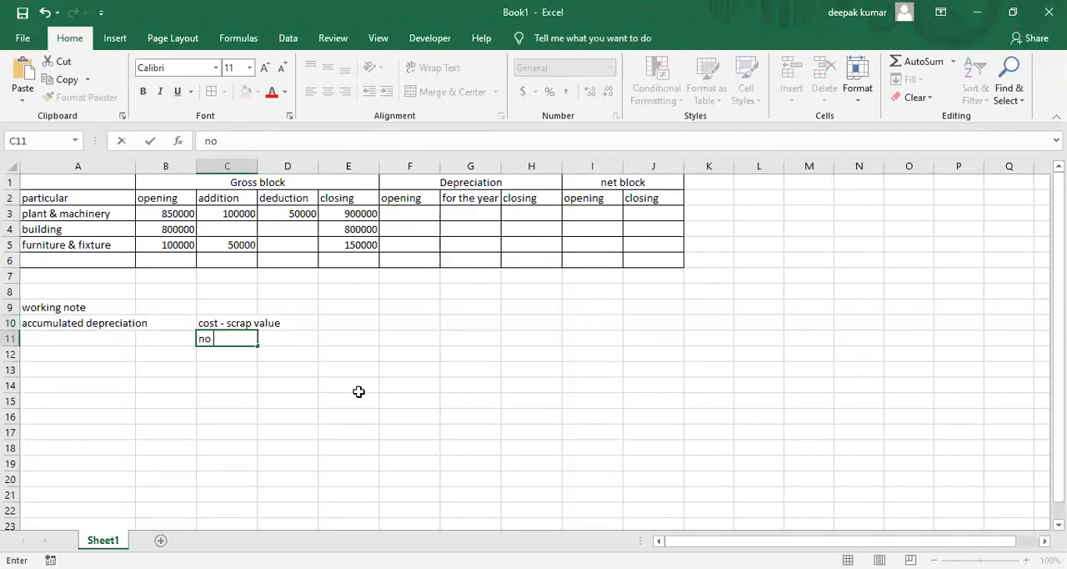
type("of years")
key("Return")
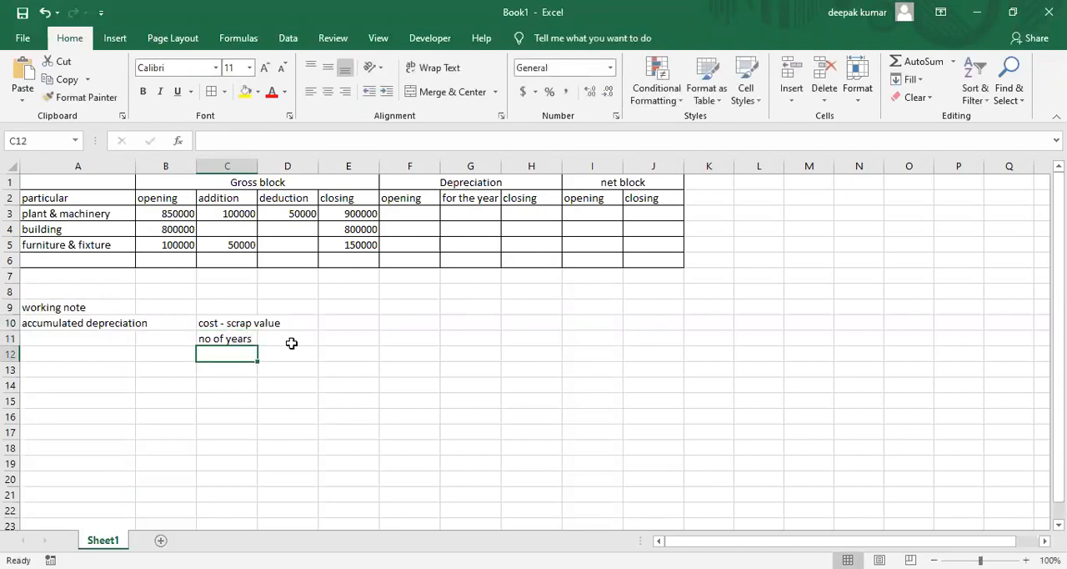
Add a bottom border to C10 as the fraction line and autofit column C to its contents
left_click(237, 321)
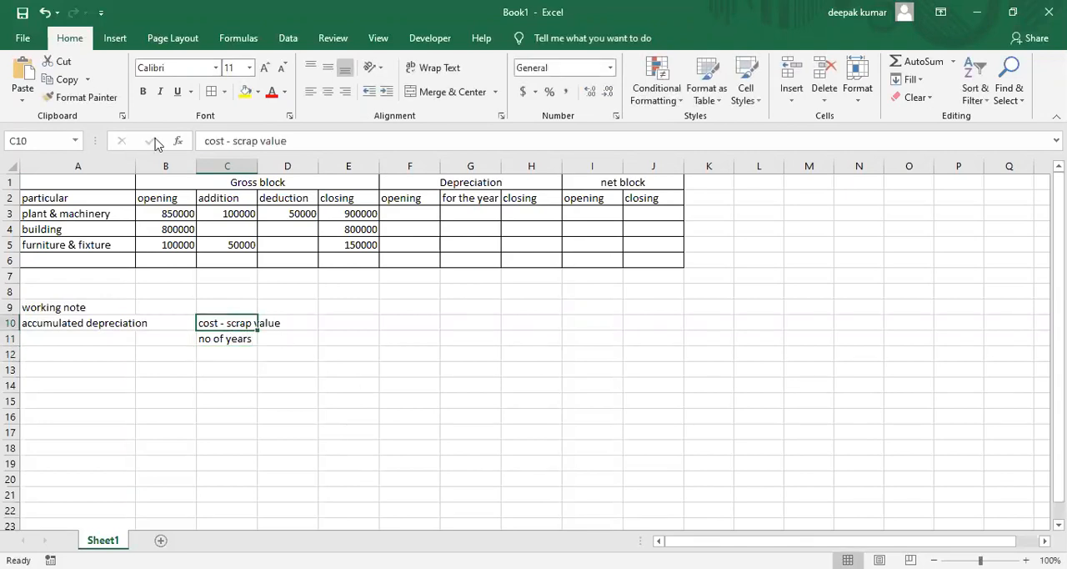
left_click(225, 92)
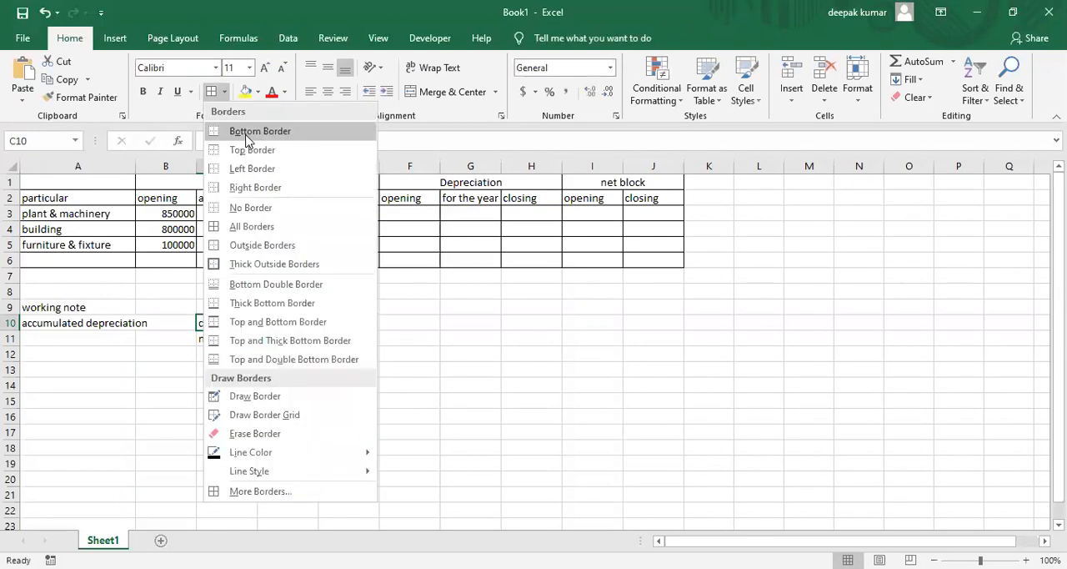
left_click(324, 320)
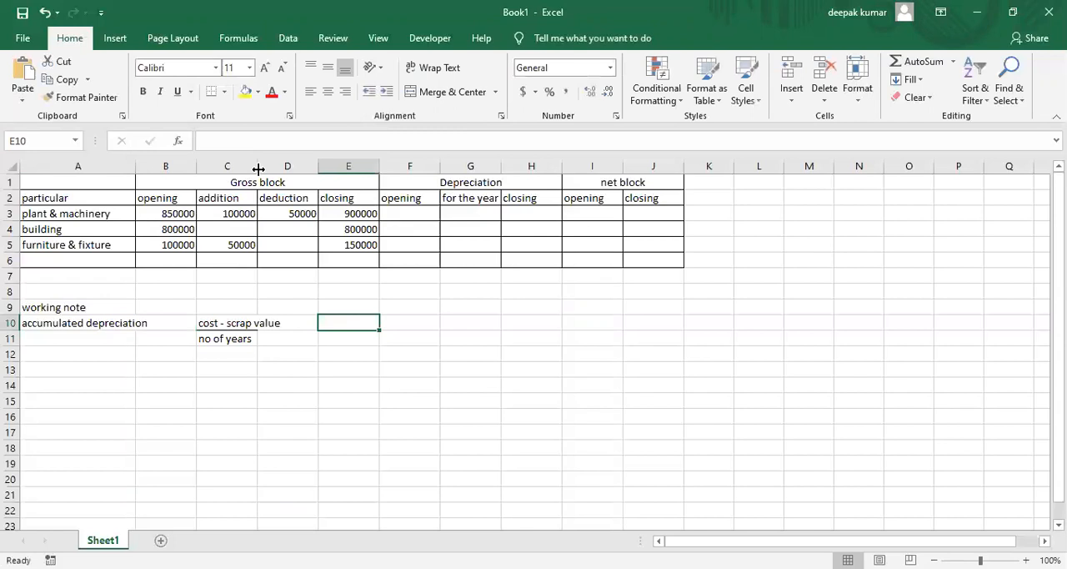
double_click(259, 169)
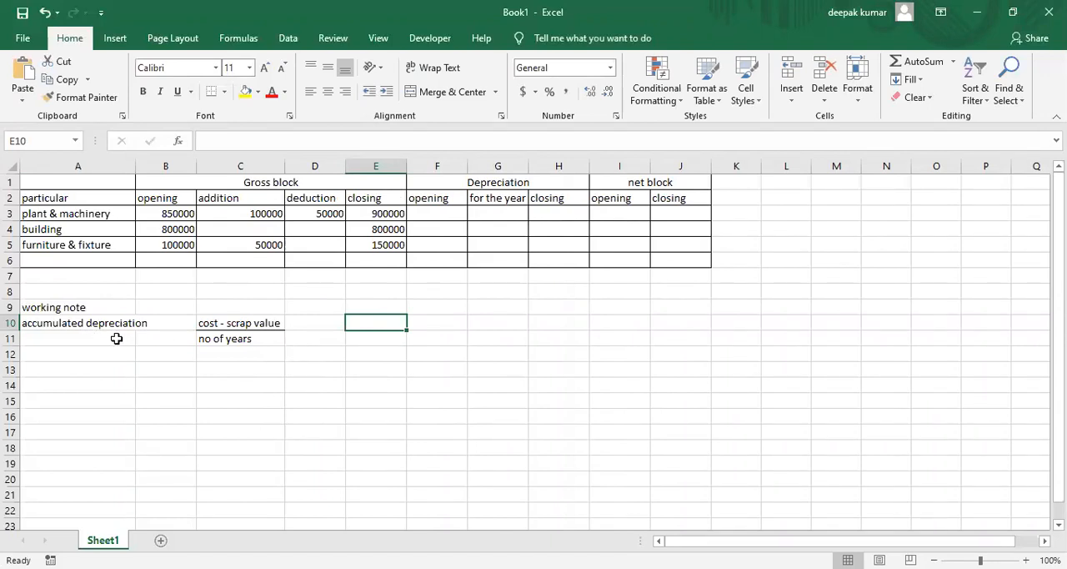
left_click(318, 323)
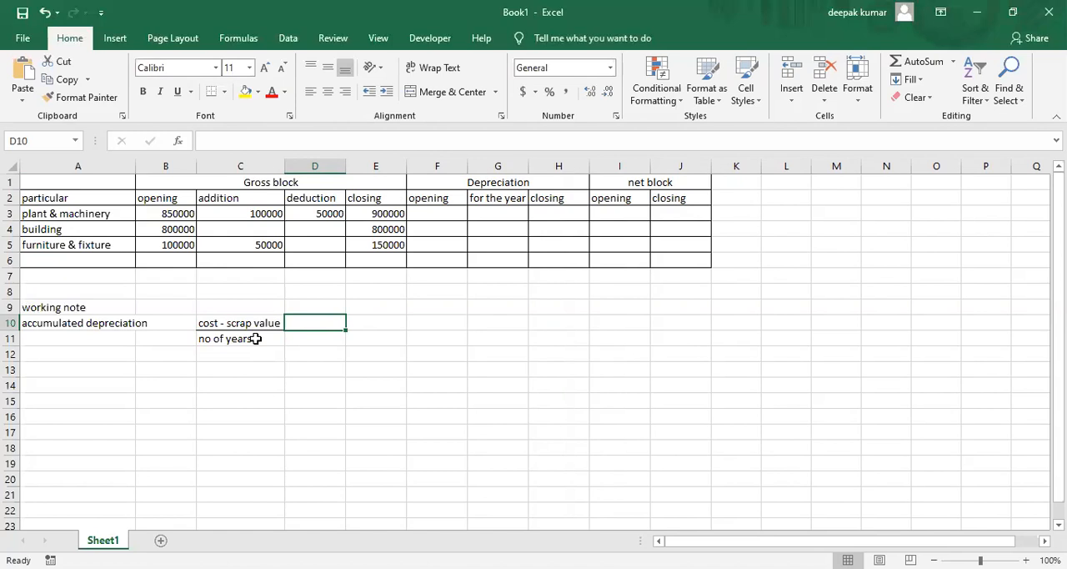
key("alt+Tab")
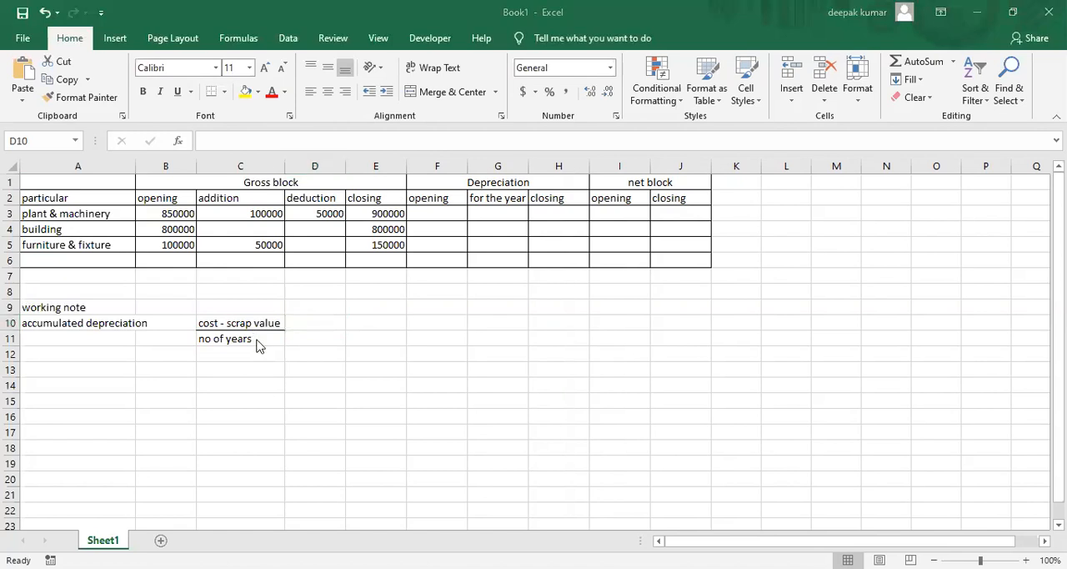
left_click(316, 323)
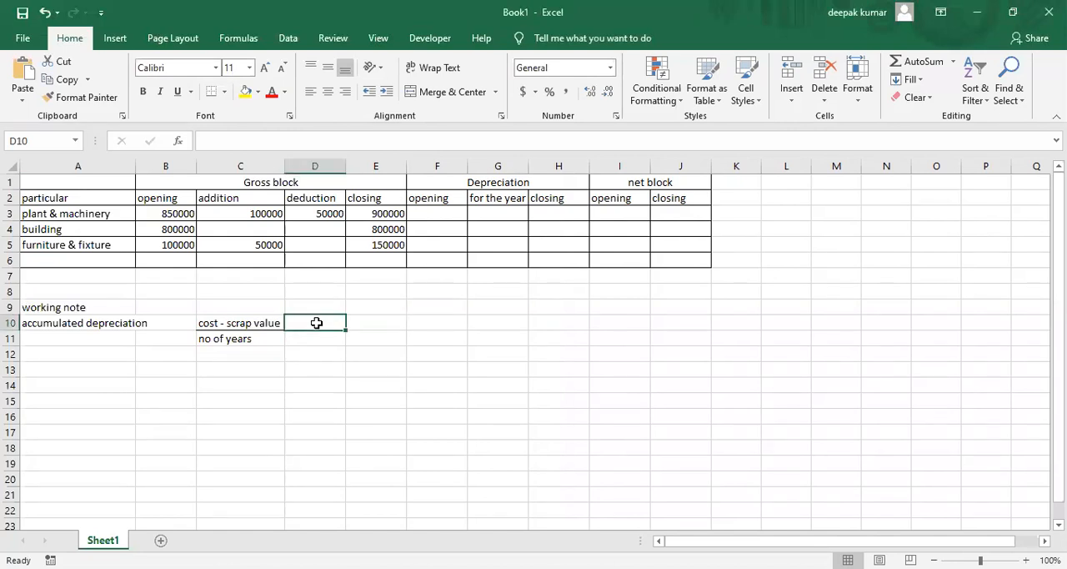
Enter "* no of year used" in D10 to complete the accumulated depreciation formula text
type("* no of year used")
key("Return")
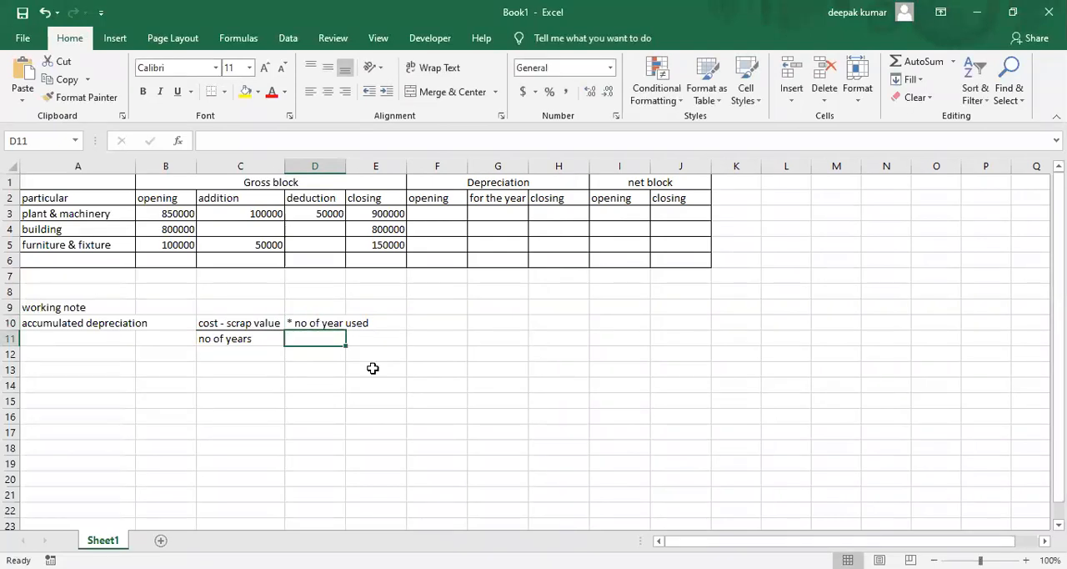
Enter the label "plant & machinery" in A13 below the accumulated depreciation formula
key("Left")
key("Left")
key("Left")
key("Down")
key("Down")
type("plant & machinery")
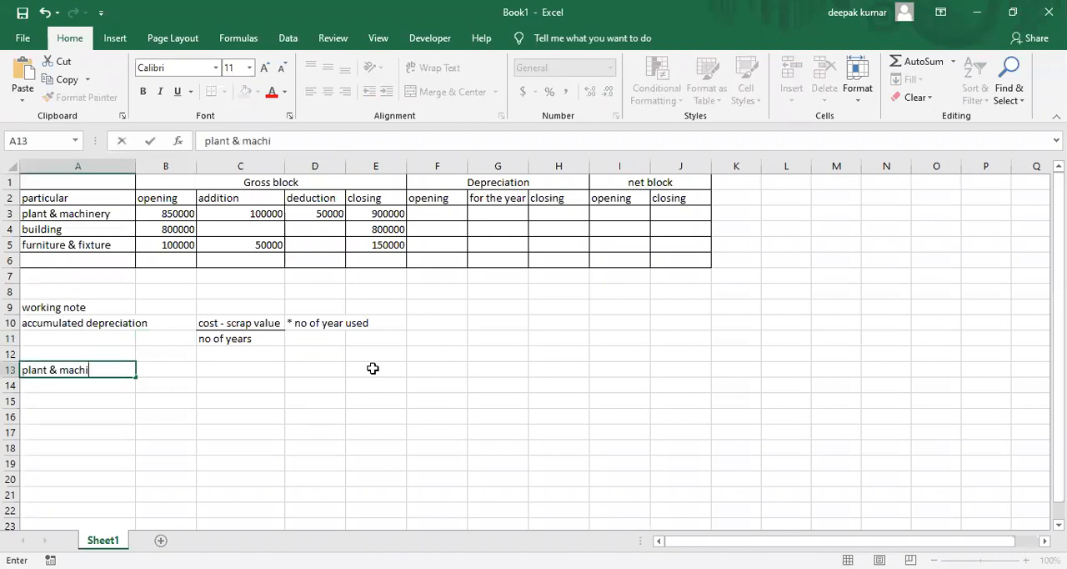
key("Tab")
key("Tab")
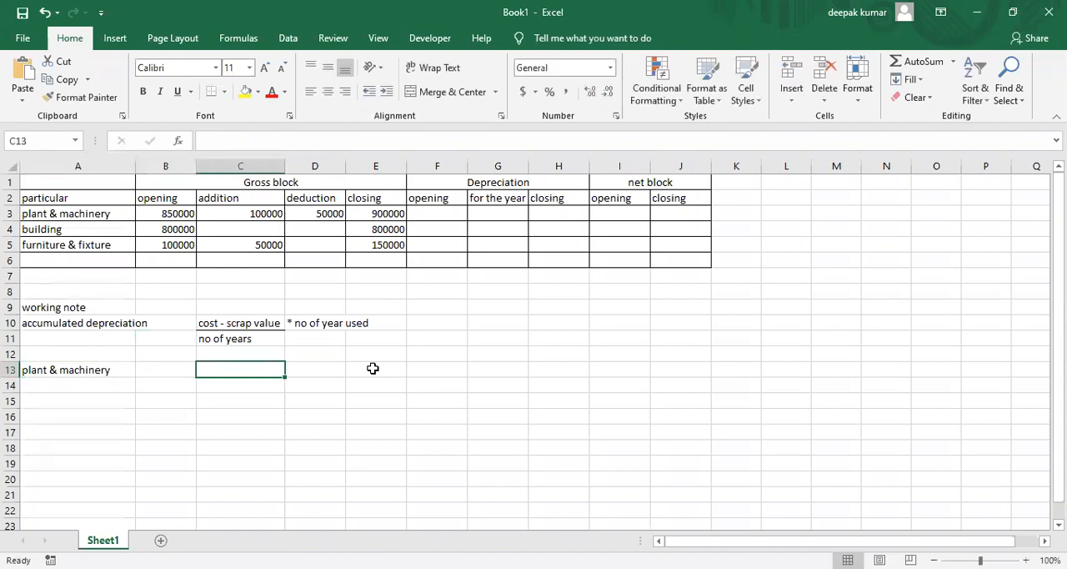
Examine the plant & machinery gross block figures in row 3 for the cost on which opening depreciation is based
left_click_drag(241, 244, 225, 230)
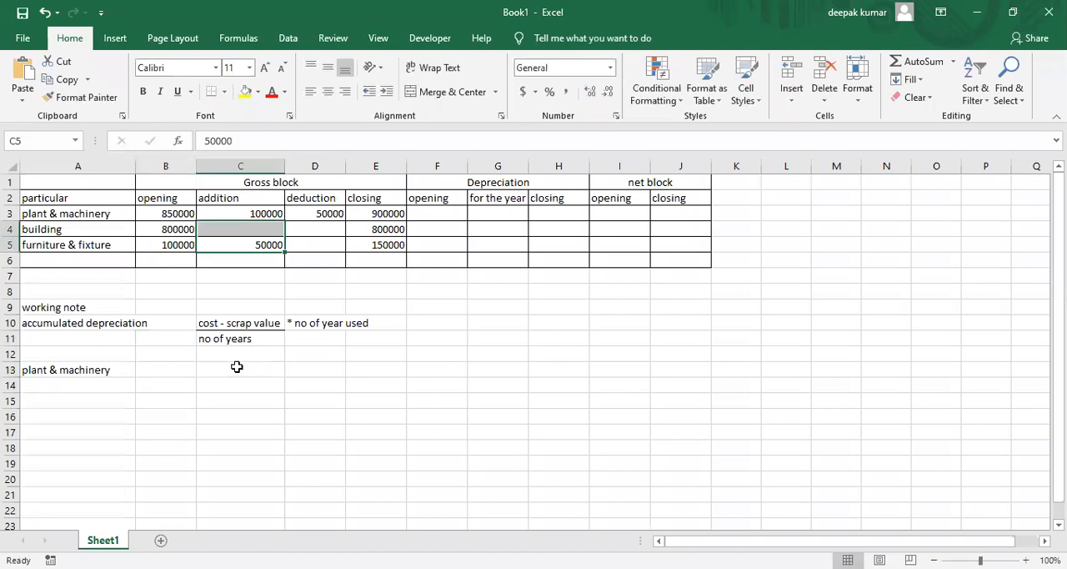
left_click(236, 367)
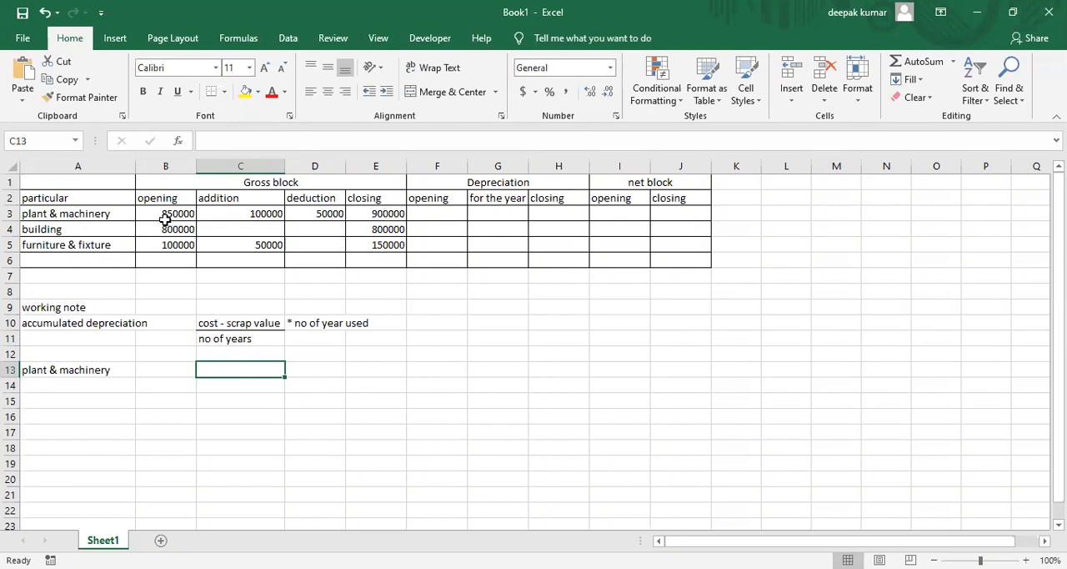
left_click(236, 215)
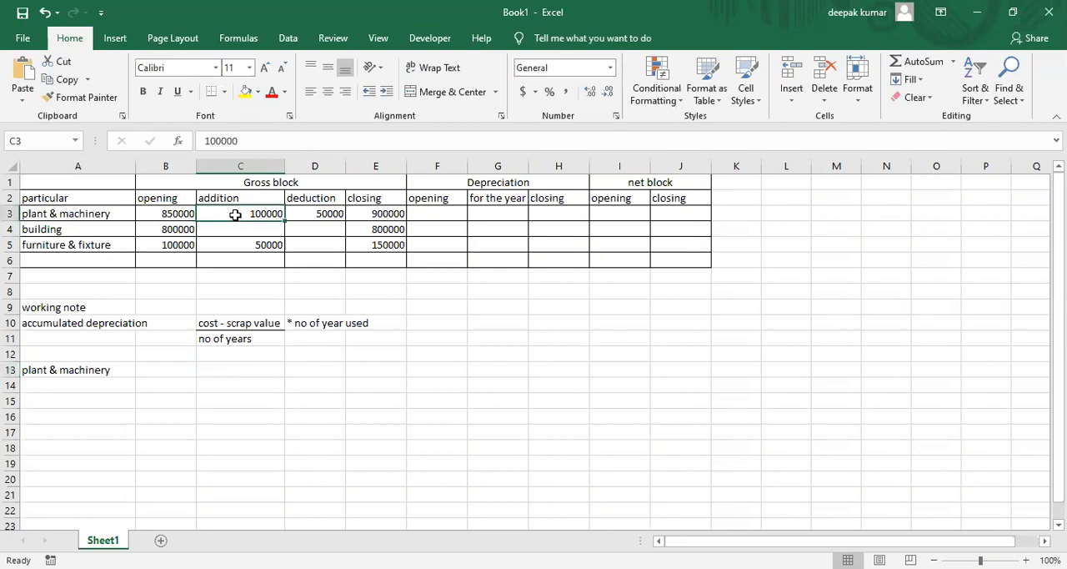
left_click(318, 217)
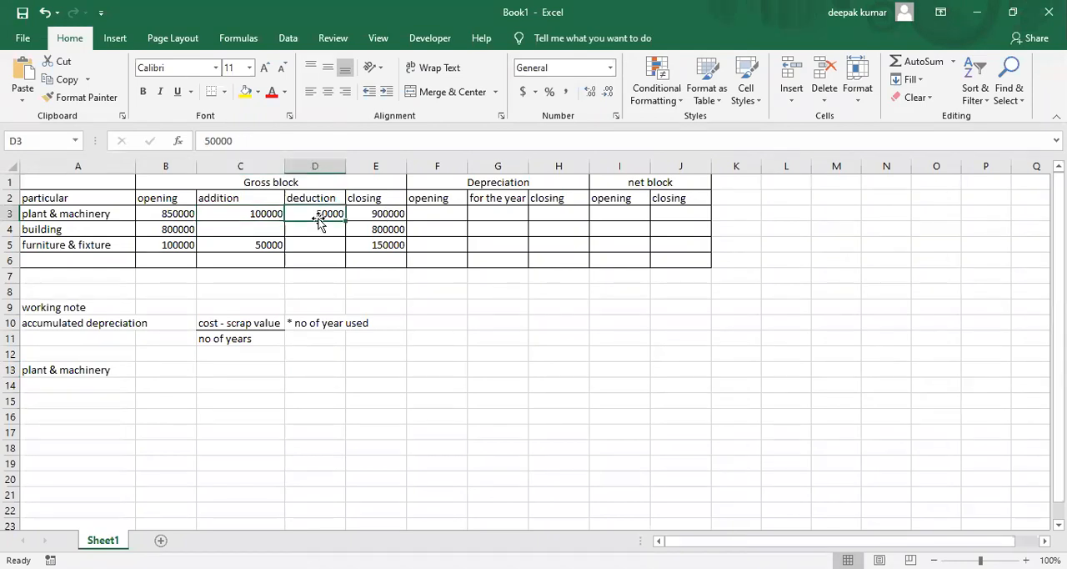
left_click(369, 214)
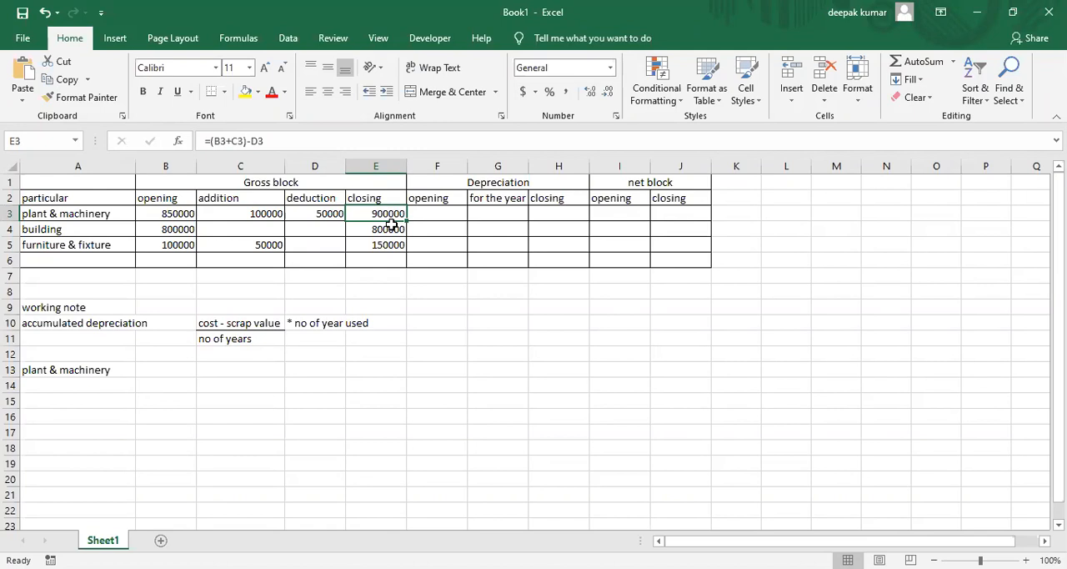
left_click(431, 214)
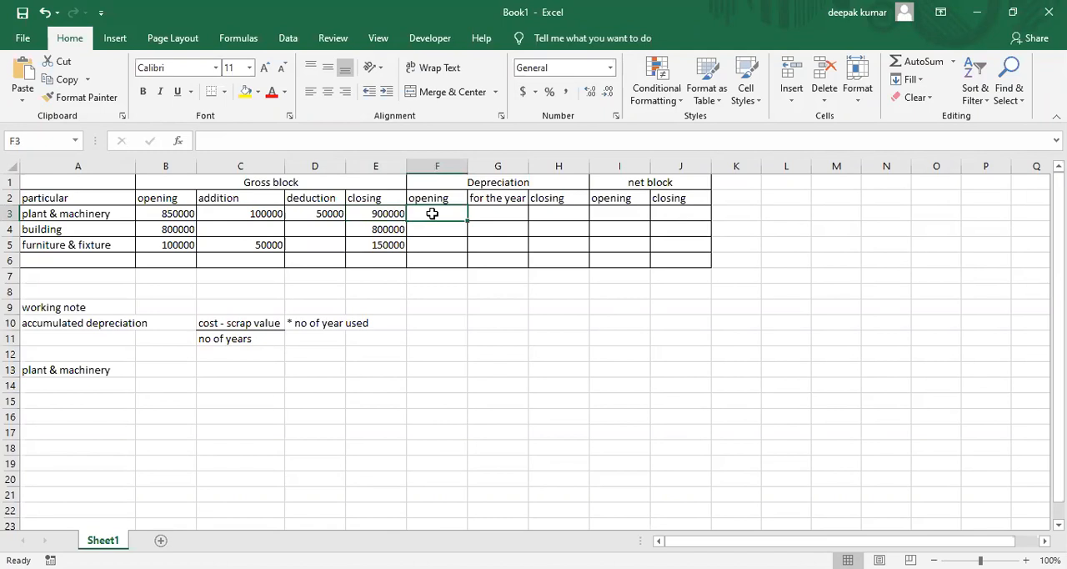
left_click(244, 215)
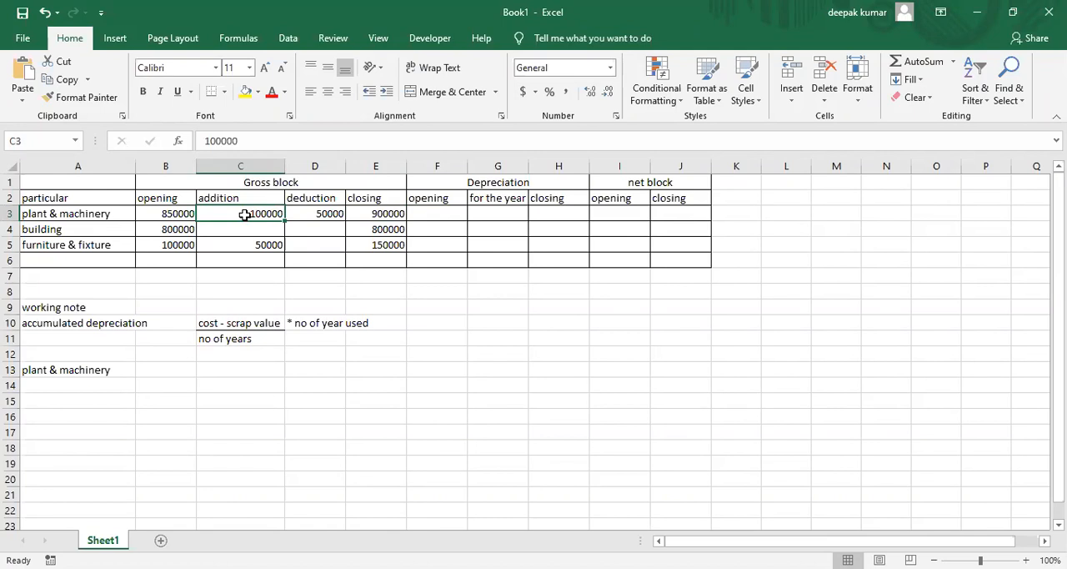
left_click(173, 214)
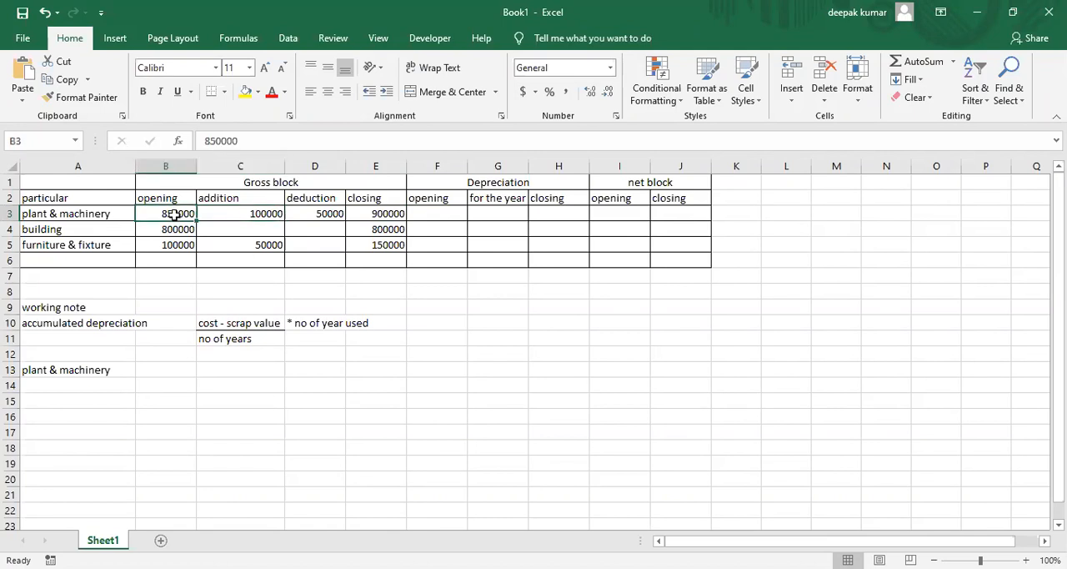
Write the plant & machinery fraction as 850000-0 in C13 over 8 in C14
left_click(219, 372)
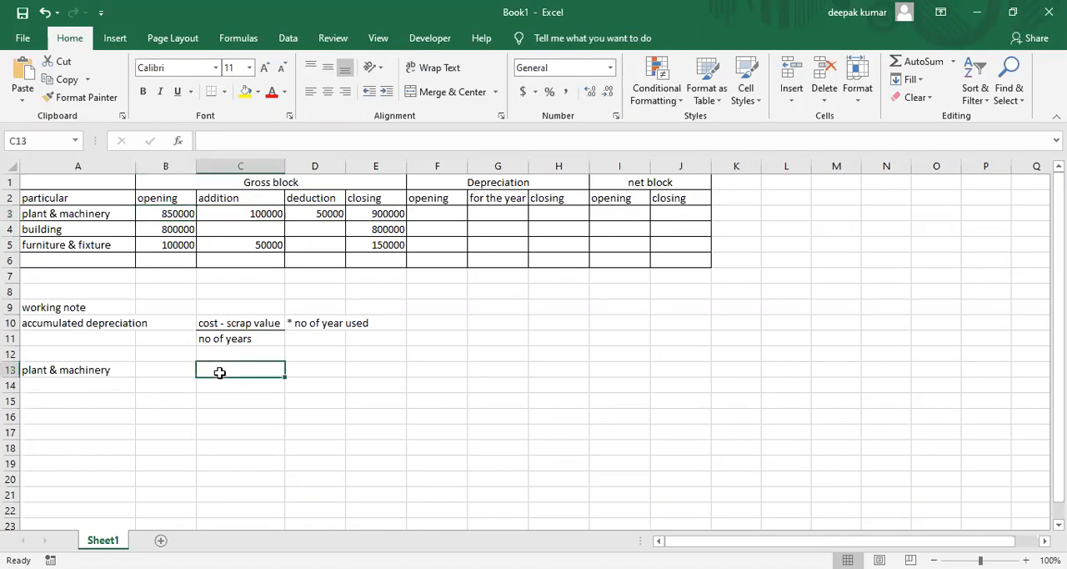
type("85")
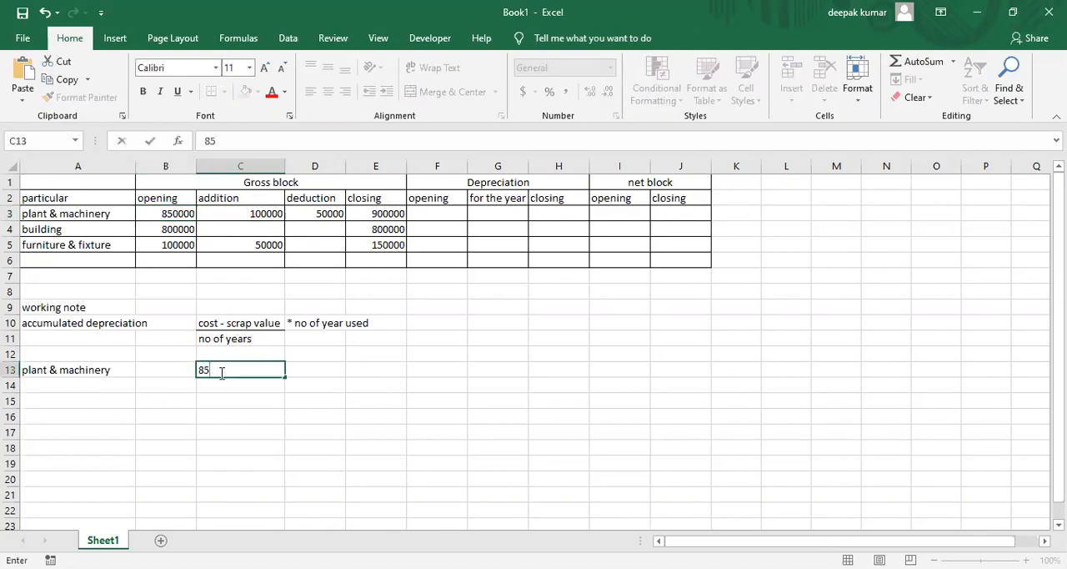
type("0000-0")
key("Return")
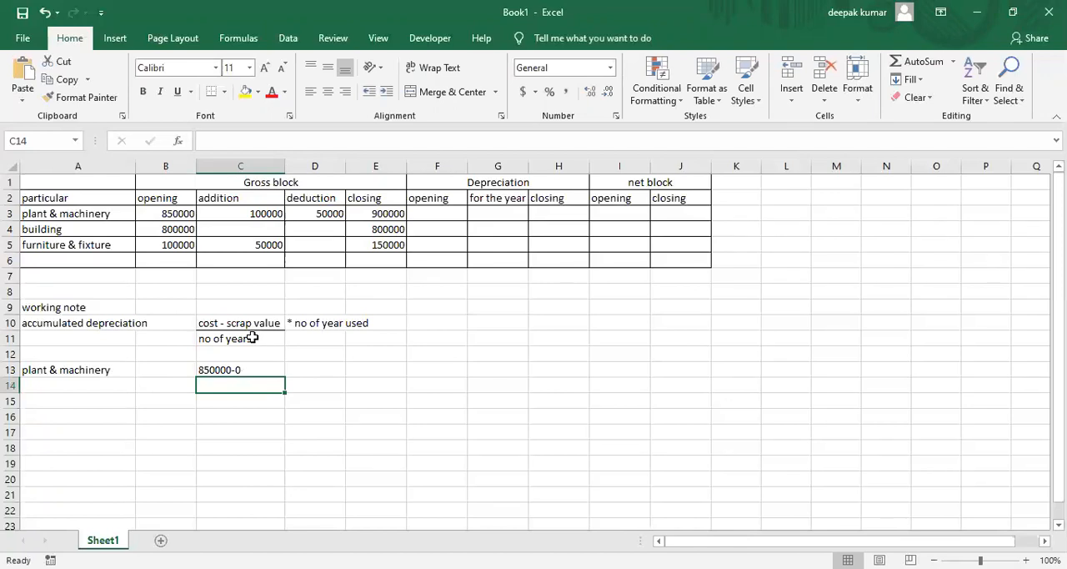
key("alt+Tab")
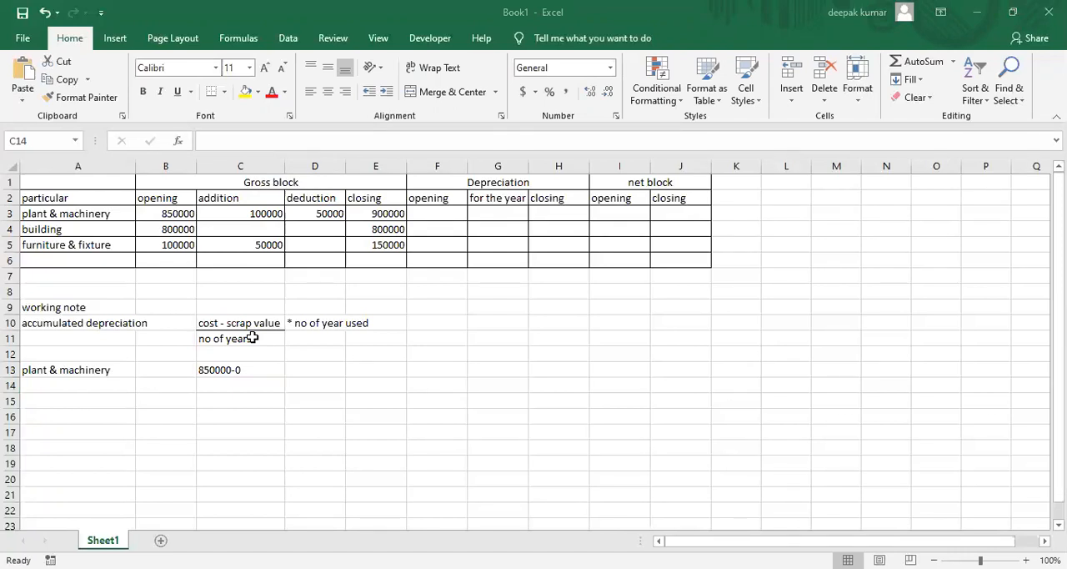
key("alt+Tab")
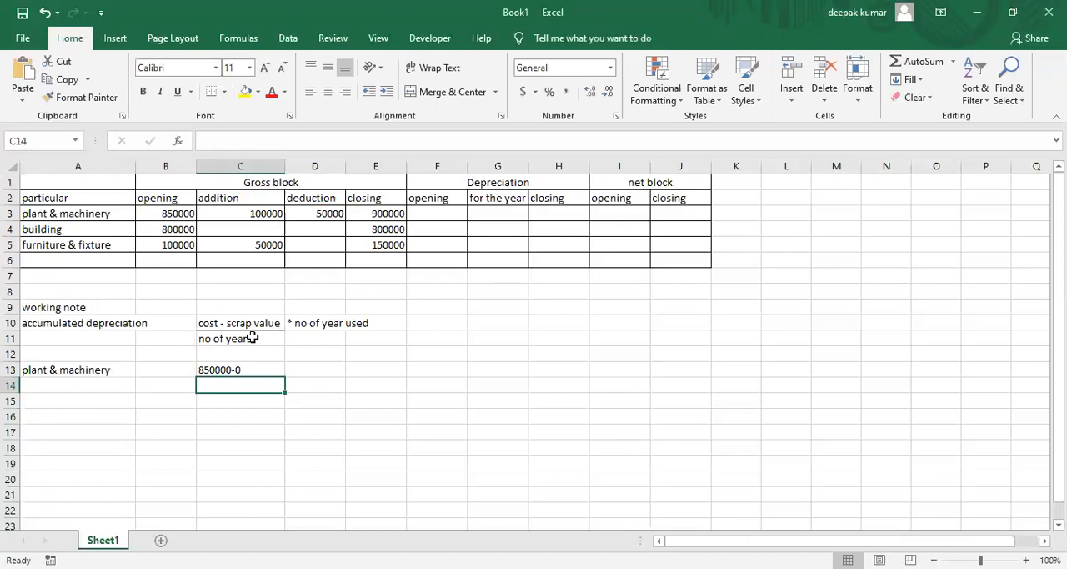
type("8")
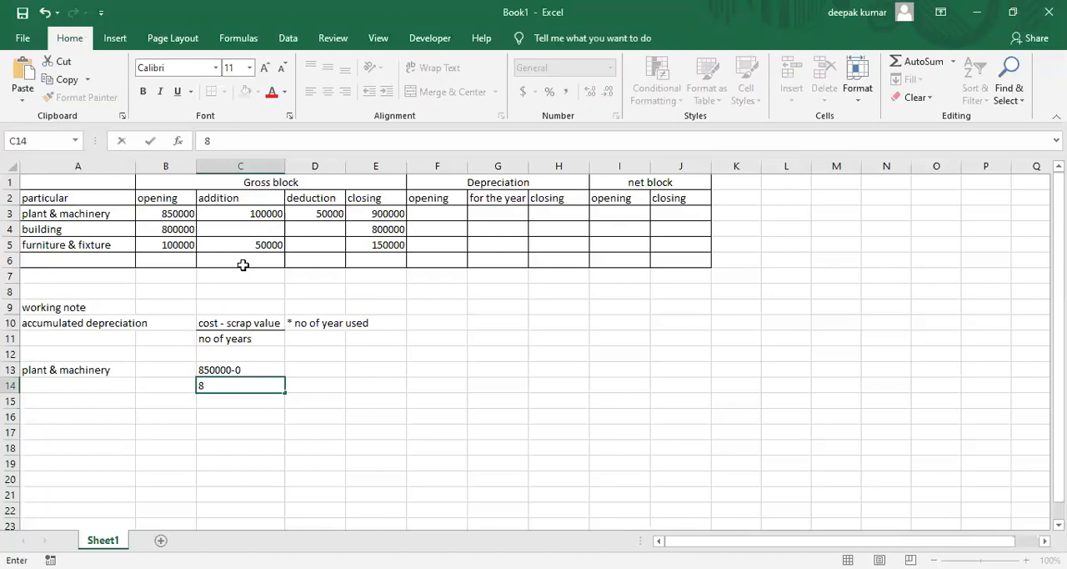
Add a bottom border to C13 as the fraction line and center the contents of C13:C14
left_click(241, 370)
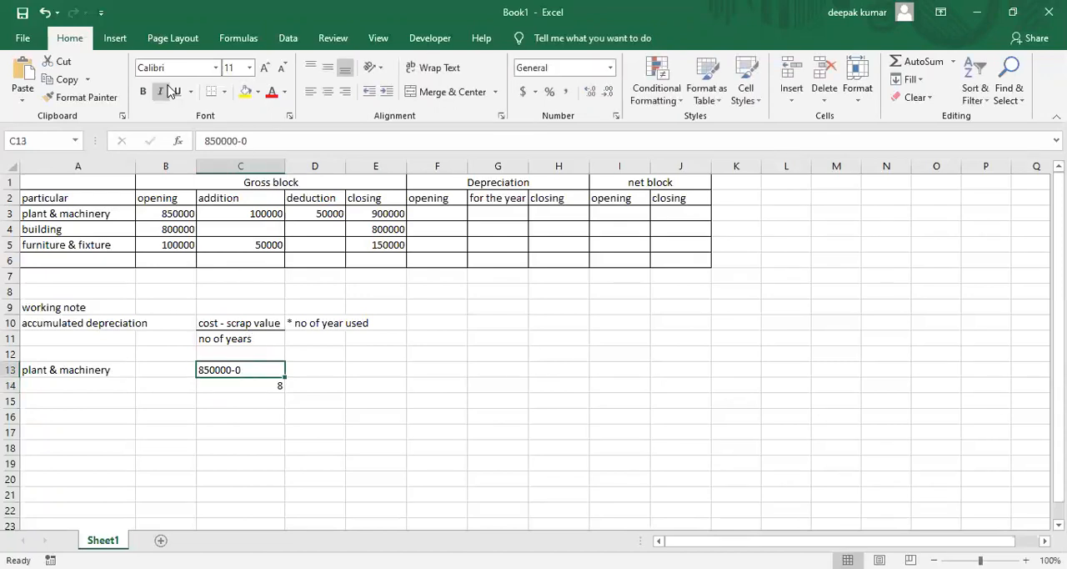
left_click(211, 95)
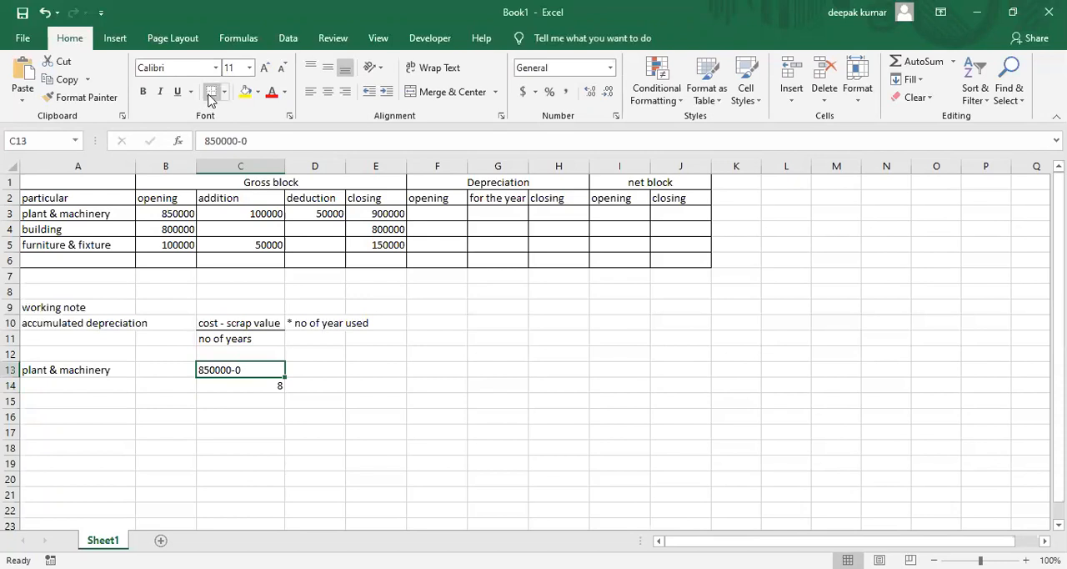
left_click(285, 413)
left_click_drag(260, 370, 260, 383)
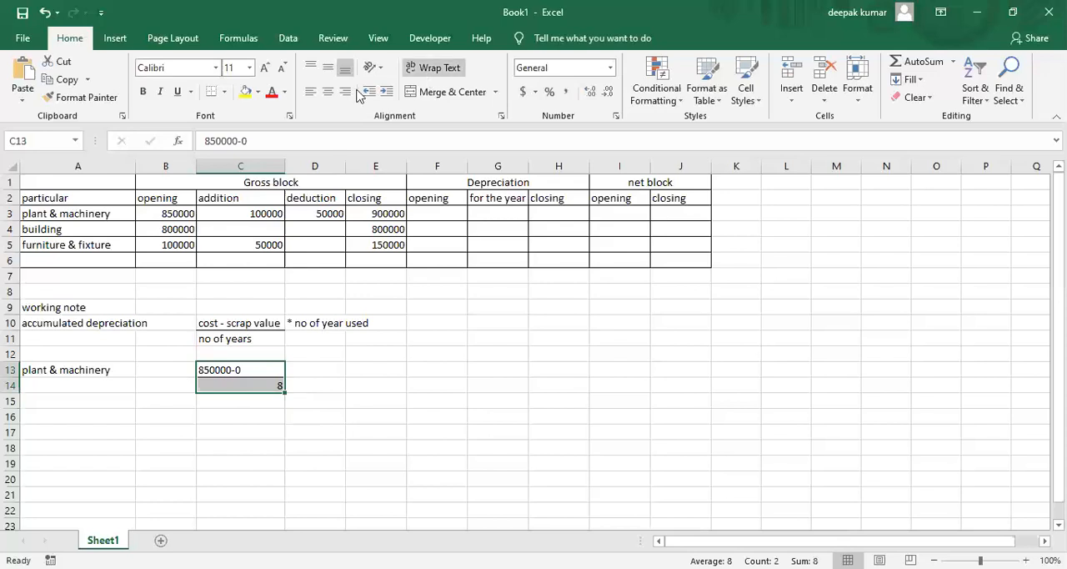
left_click(330, 93)
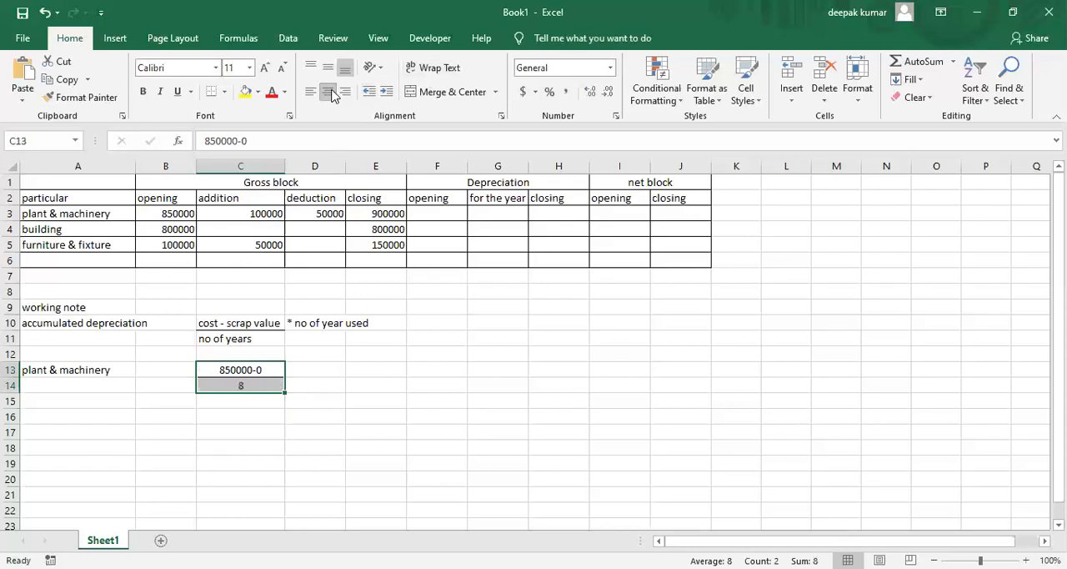
left_click(349, 307)
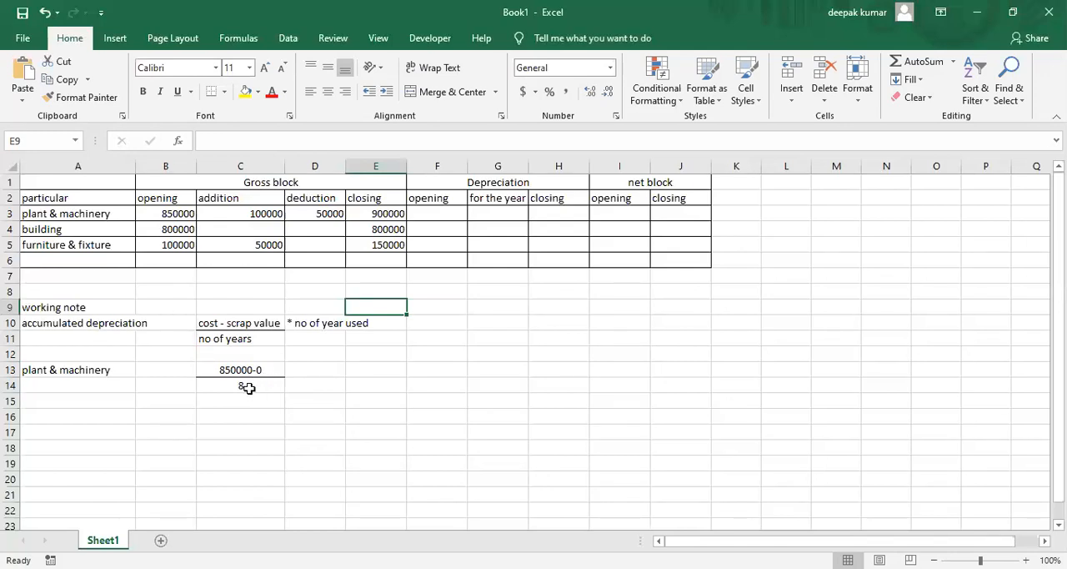
Enter the years-used multiplier "*2" in D13 beside the plant & machinery fraction
left_click(304, 376)
type("*")
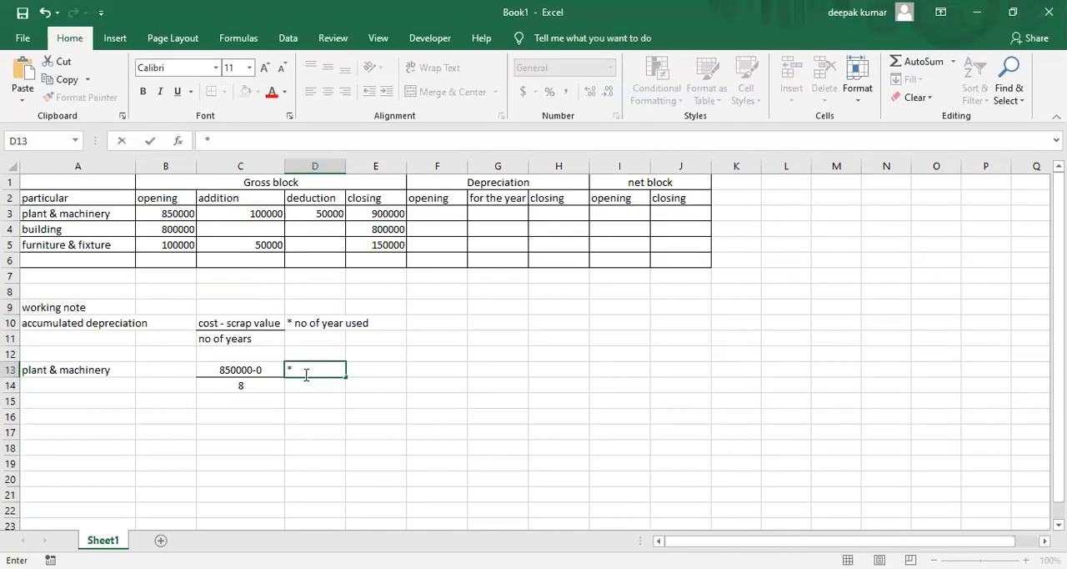
type("2")
key("Return")
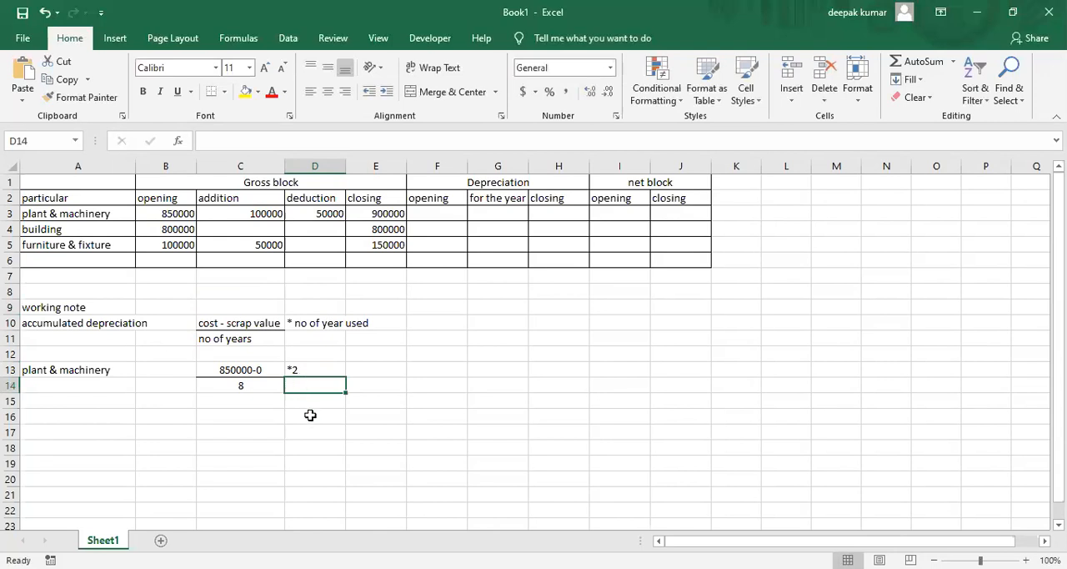
Calculate the plant & machinery accumulated depreciation in E13 with the formula =(850000*2)/8
left_click(387, 377)
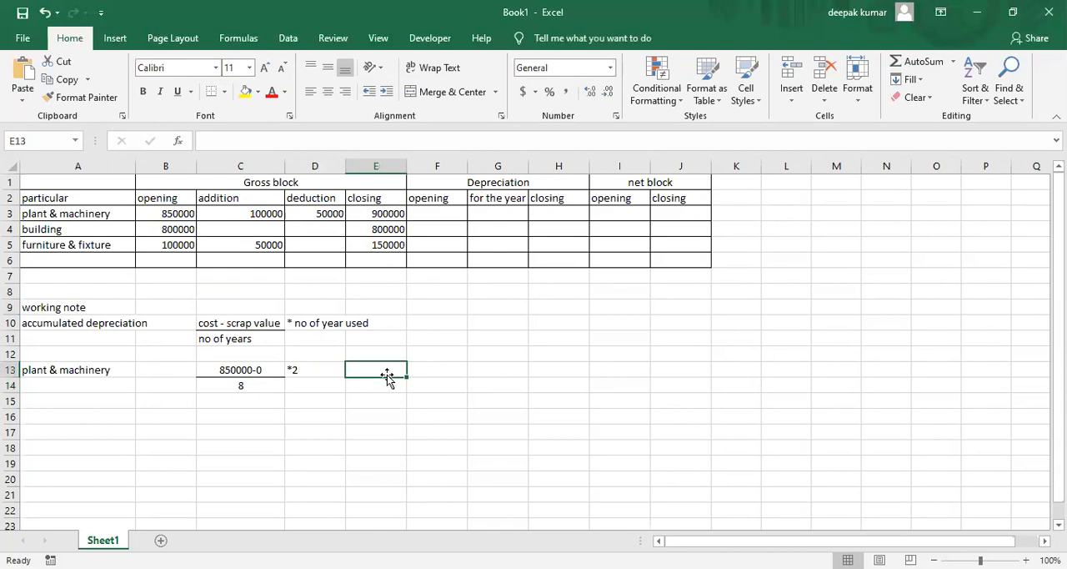
type("=")
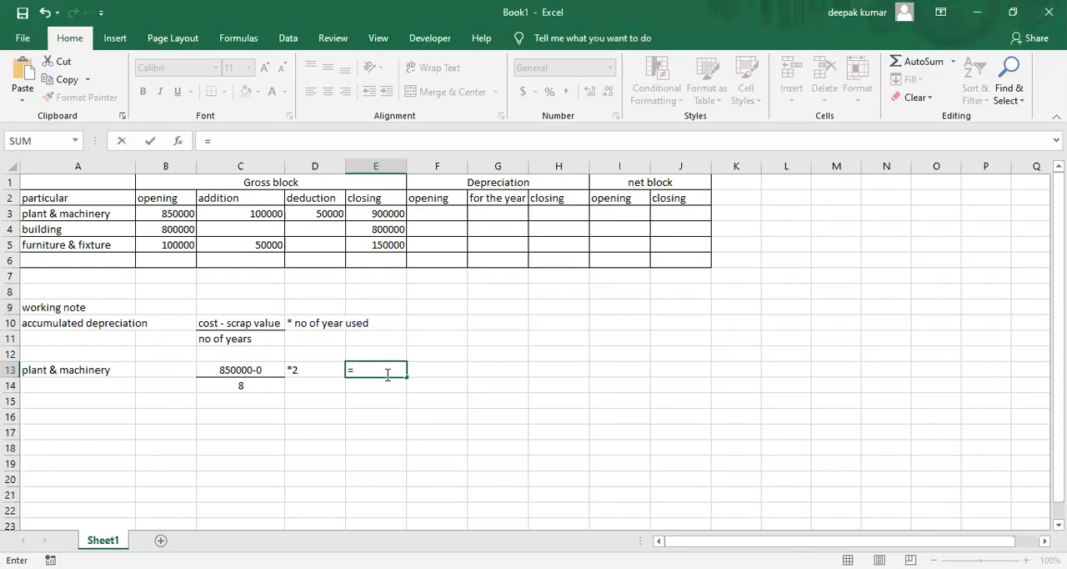
type("(850000*2)")
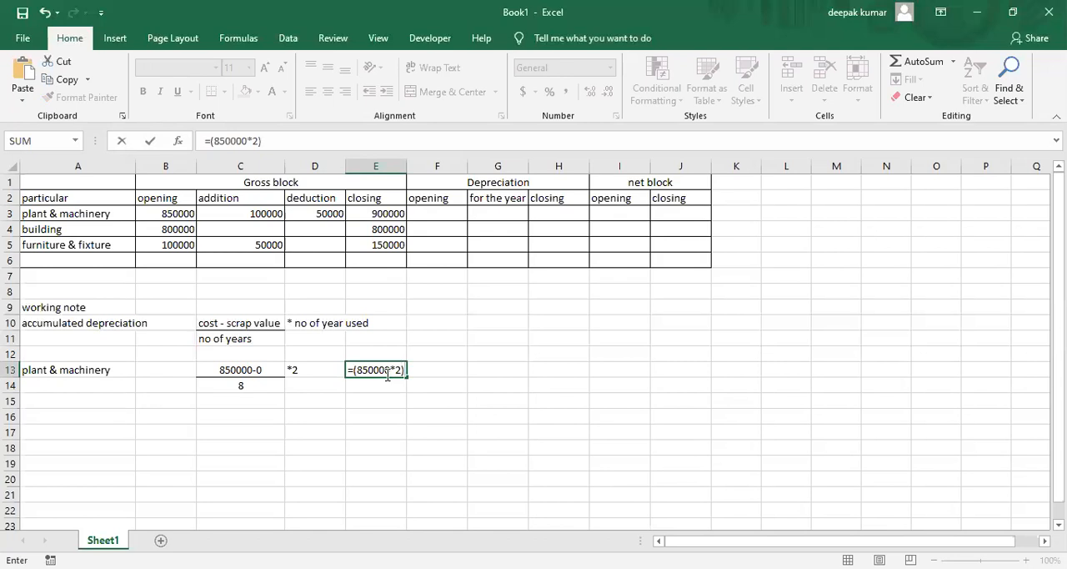
type("/8")
key("Return")
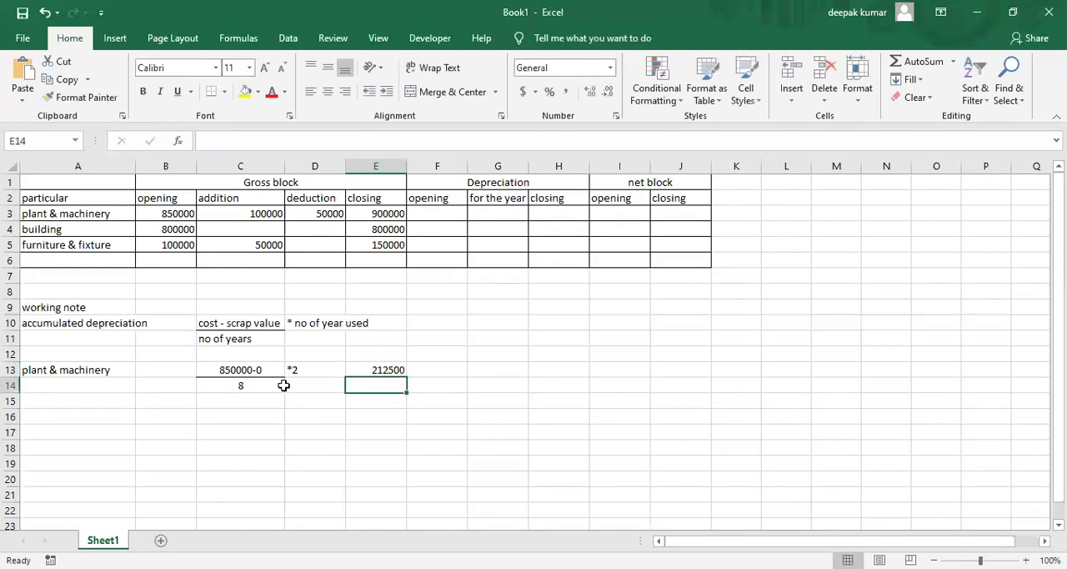
Enter 212500 as the opening depreciation for plant & machinery in F3
left_click(366, 373)
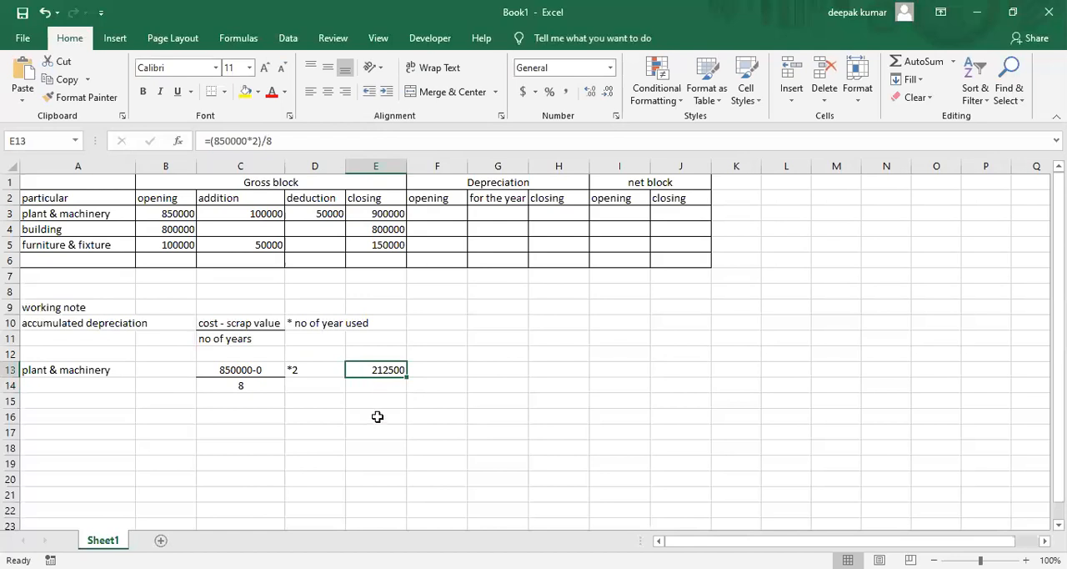
left_click(440, 213)
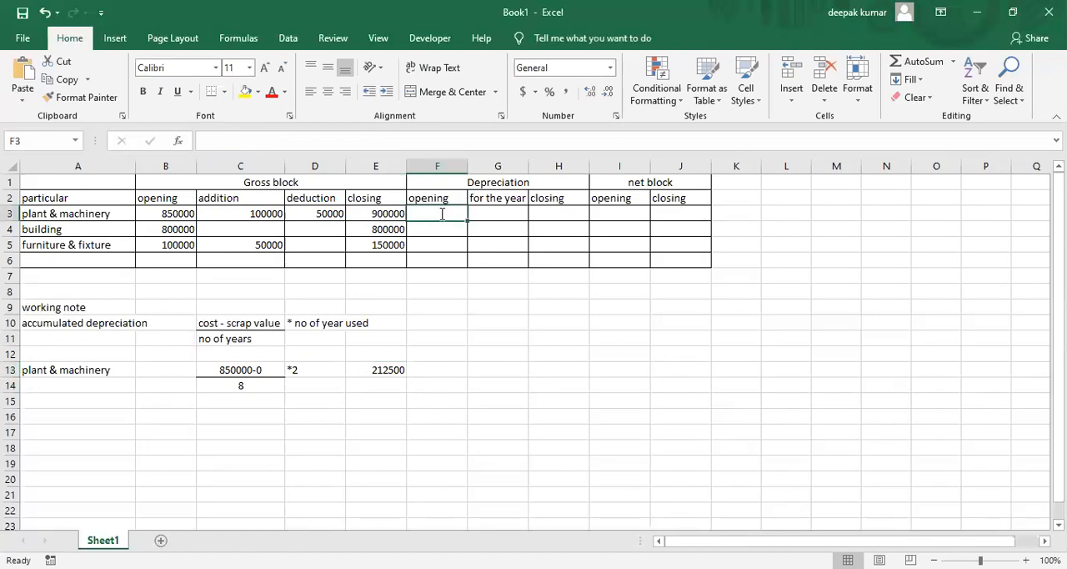
type("212500")
key("Return")
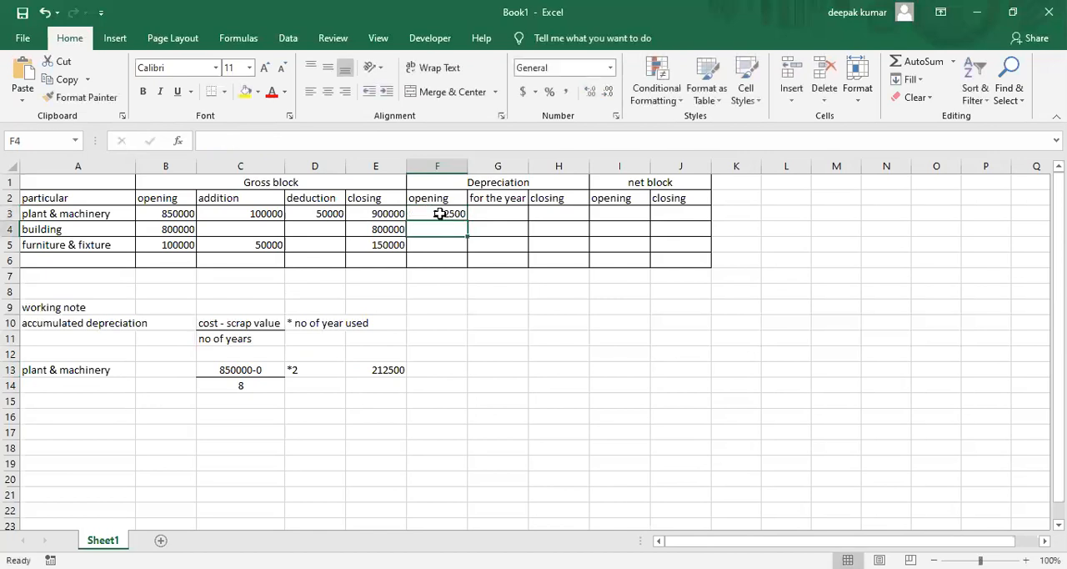
Enter the label "building" in A16 below the plant & machinery working
left_click(136, 446)
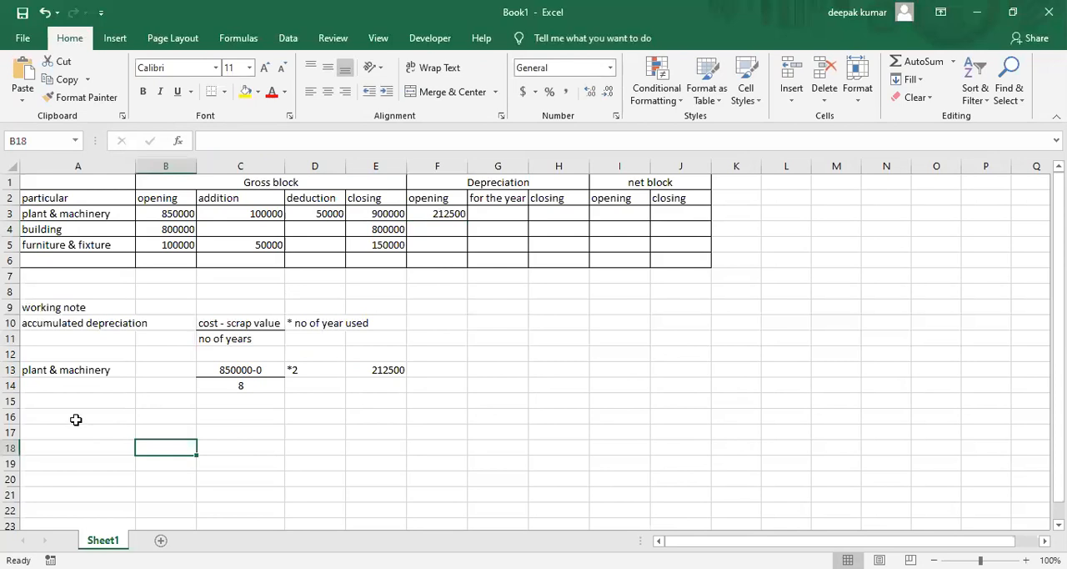
left_click(76, 420)
type("uilding")
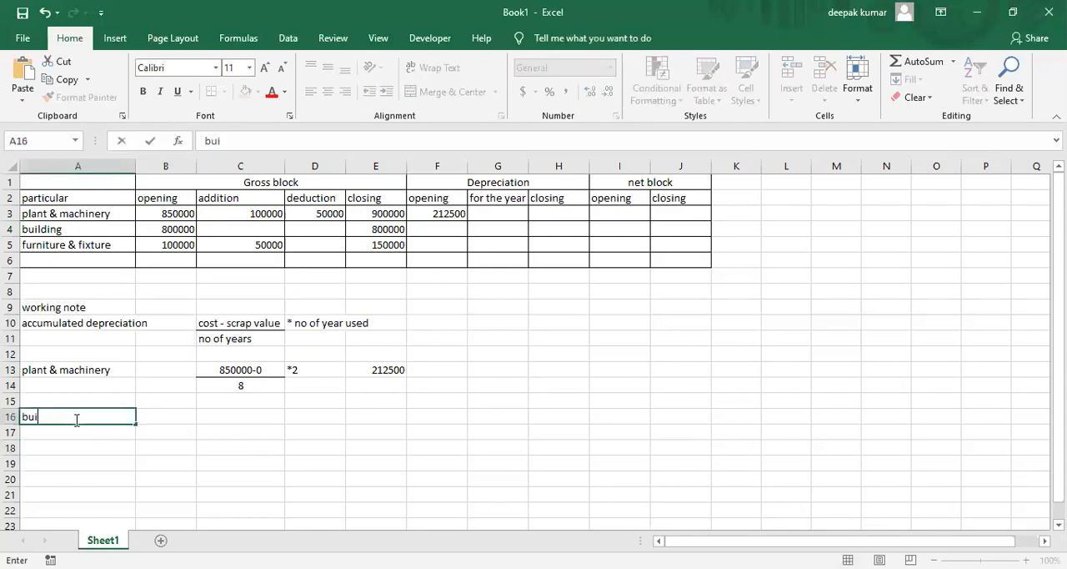
key("Tab")
key("Tab")
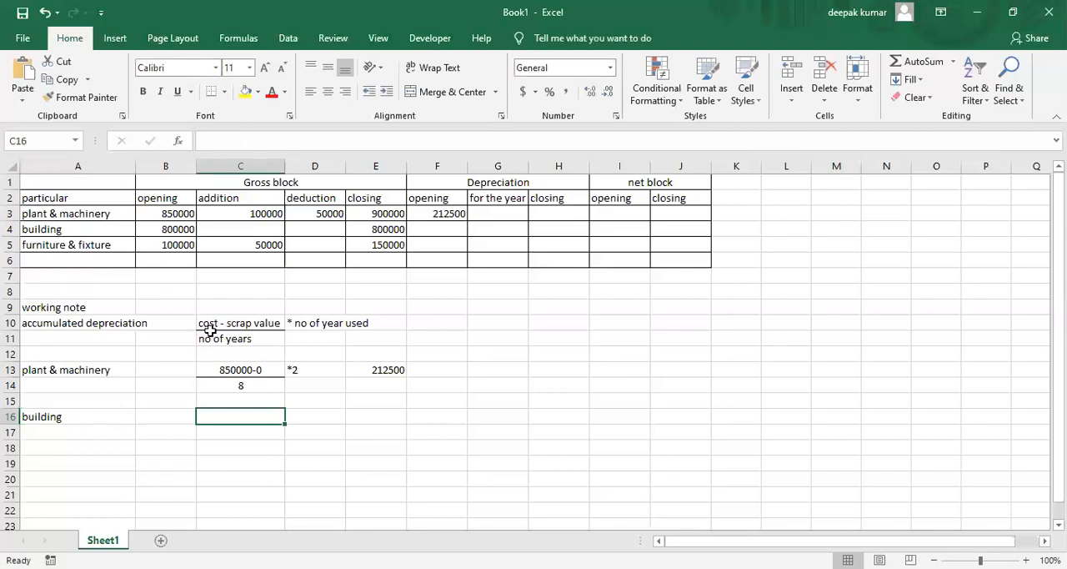
Enter 800000-0 in C16 and the useful life 60 in C17 as the building depreciation fraction, checking the PDF for the life
type("80")
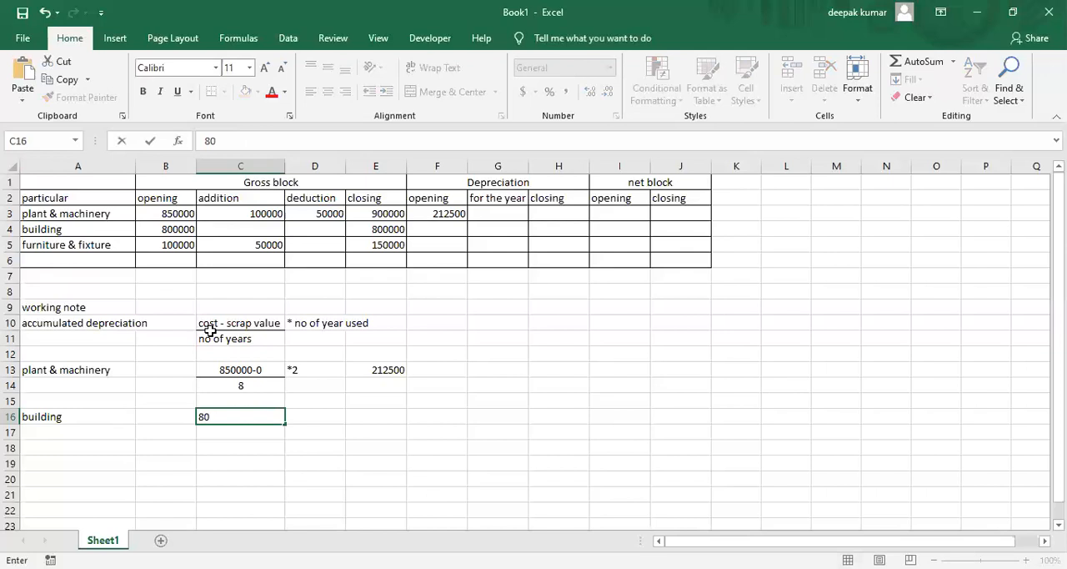
type("0000-0")
key("Return")
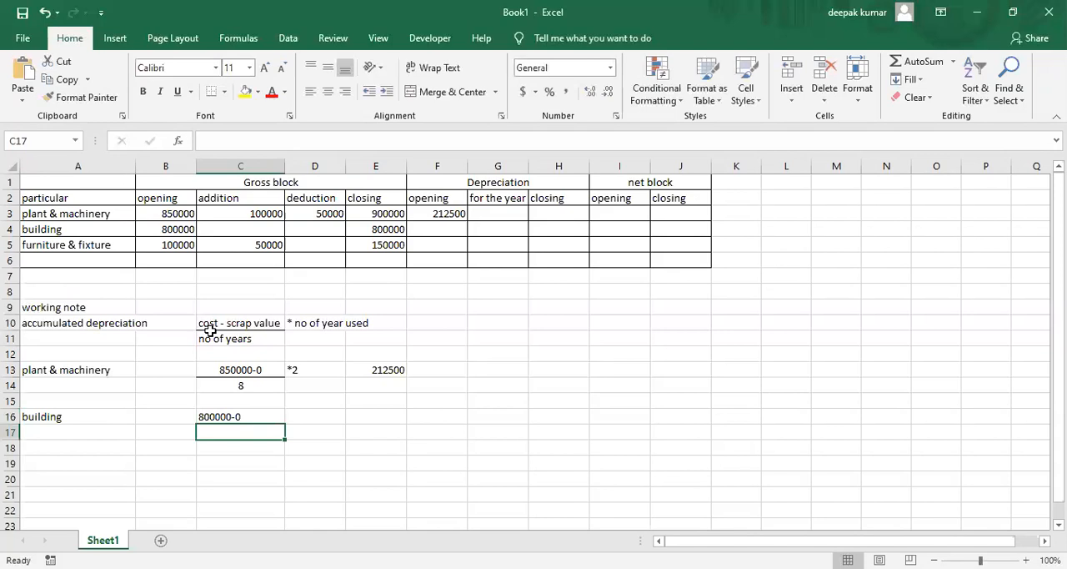
key("alt+Tab")
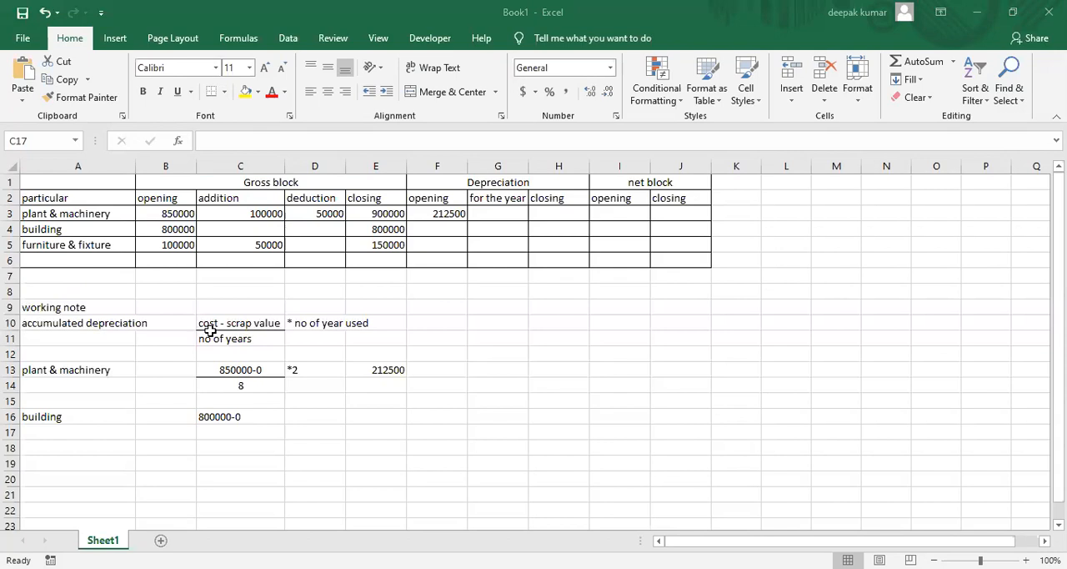
type("60")
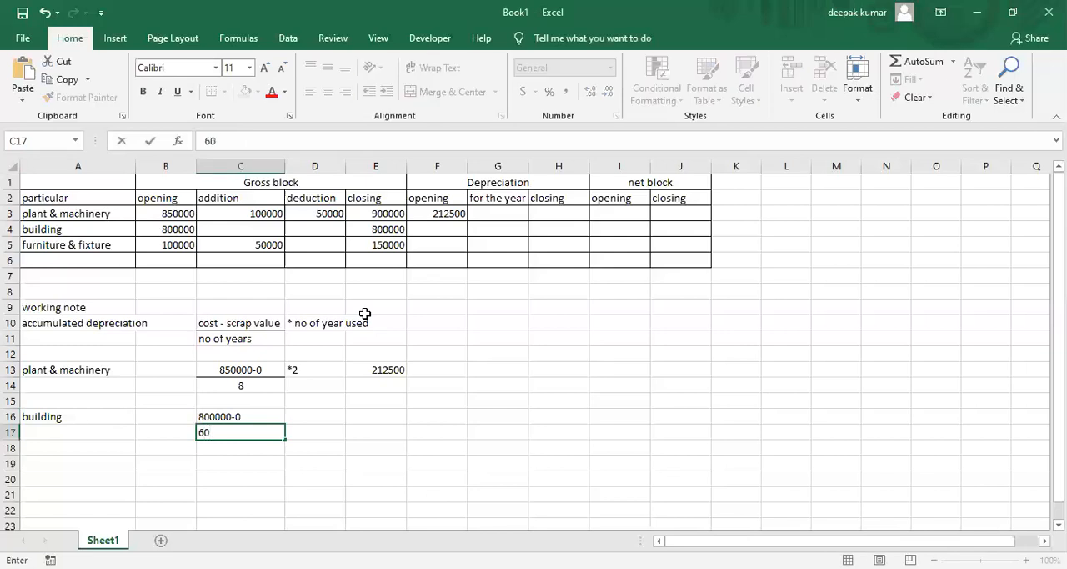
Enter the years-used multiplier "*4" in D16 beside the building fraction, checking the building's age in the PDF
key("Tab")
key("Up")
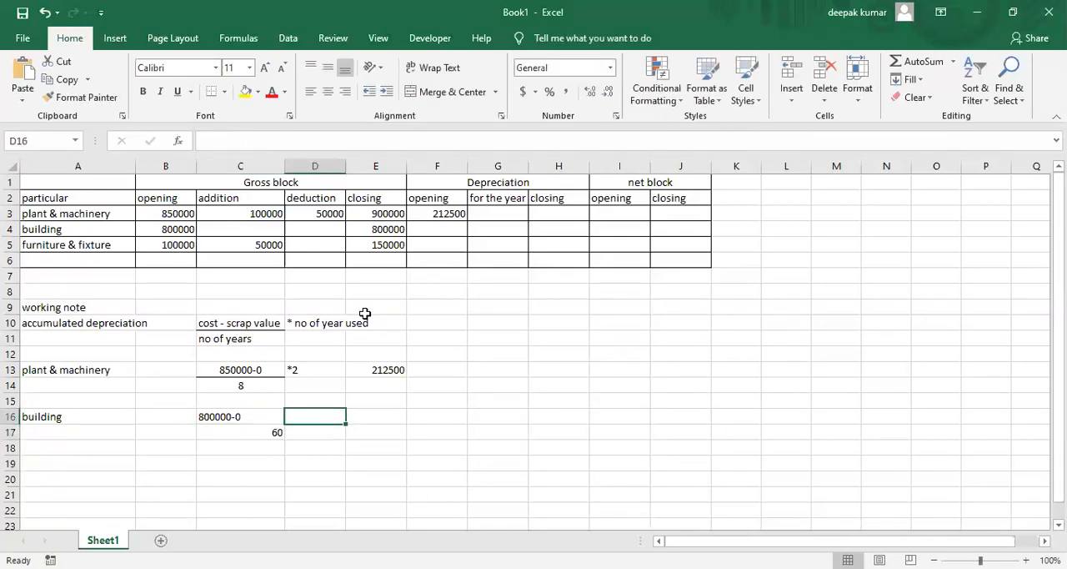
type("*")
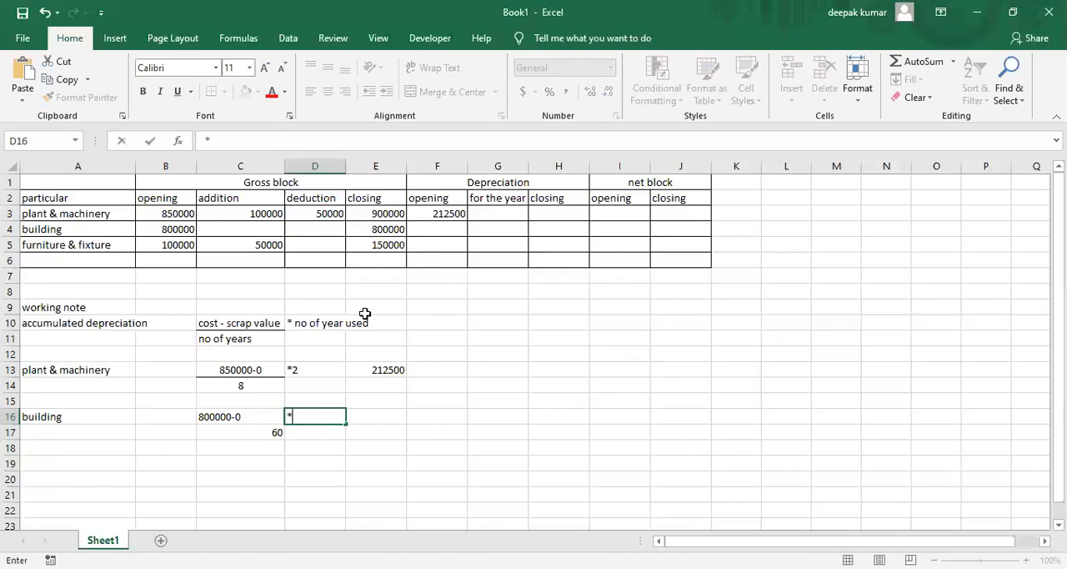
key("alt+Tab")
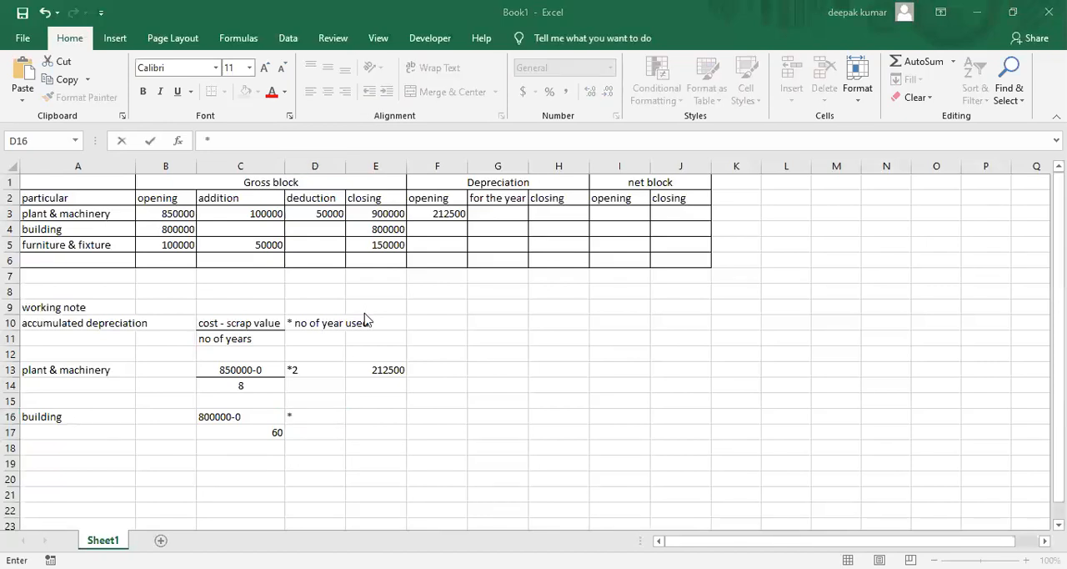
key("alt+Tab")
type("4")
key("Return")
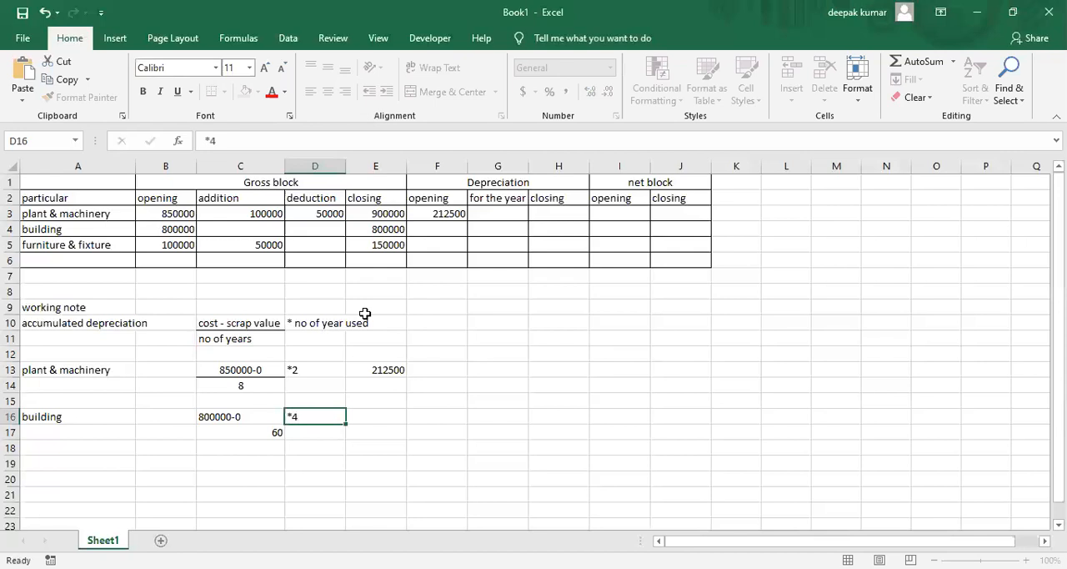
Center the building fraction in C16:C17 and add a bottom border under C16
left_click_drag(239, 419, 239, 432)
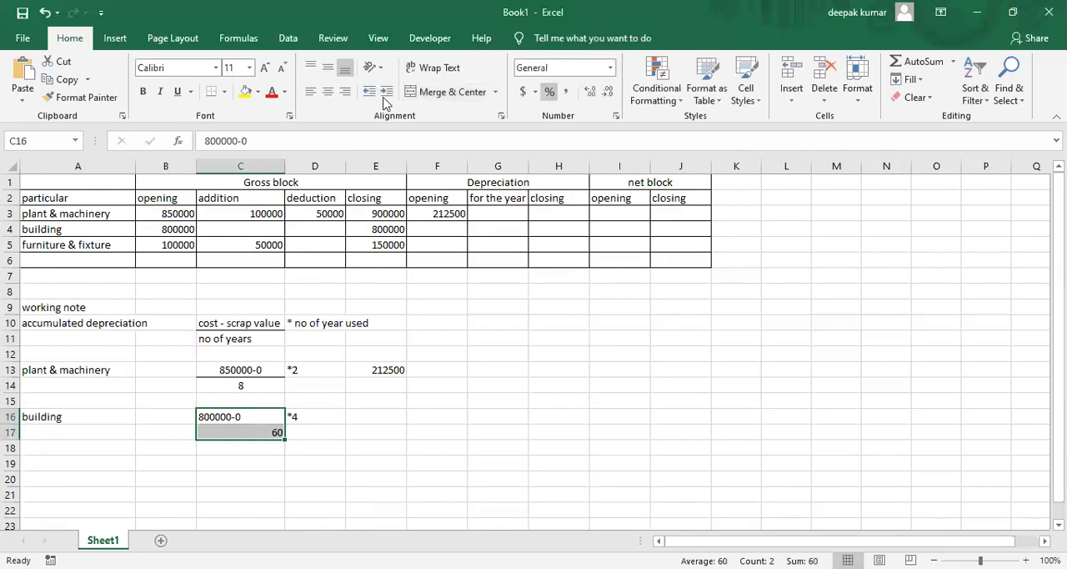
left_click(329, 91)
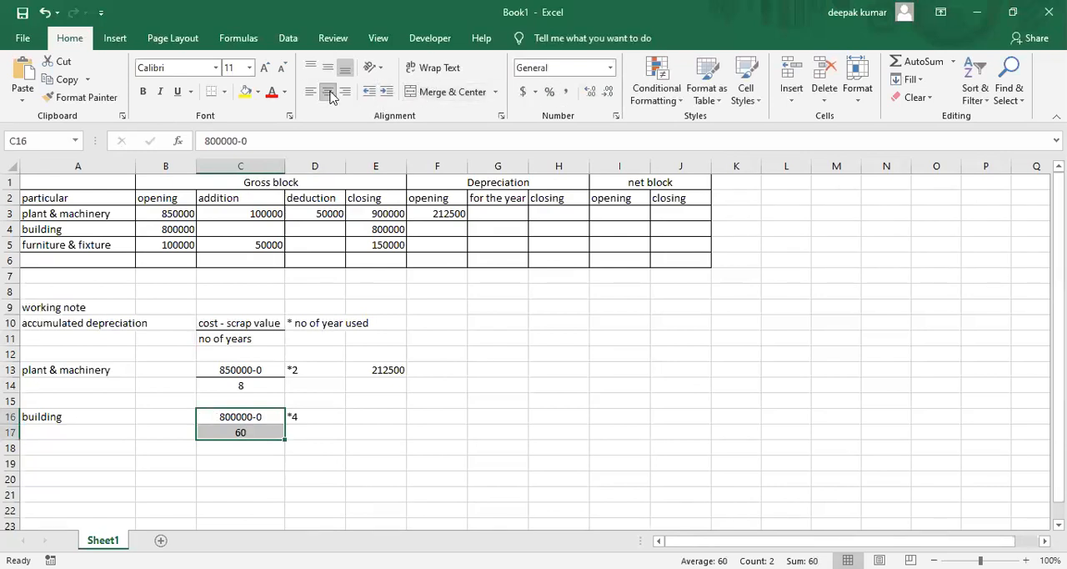
left_click(239, 419)
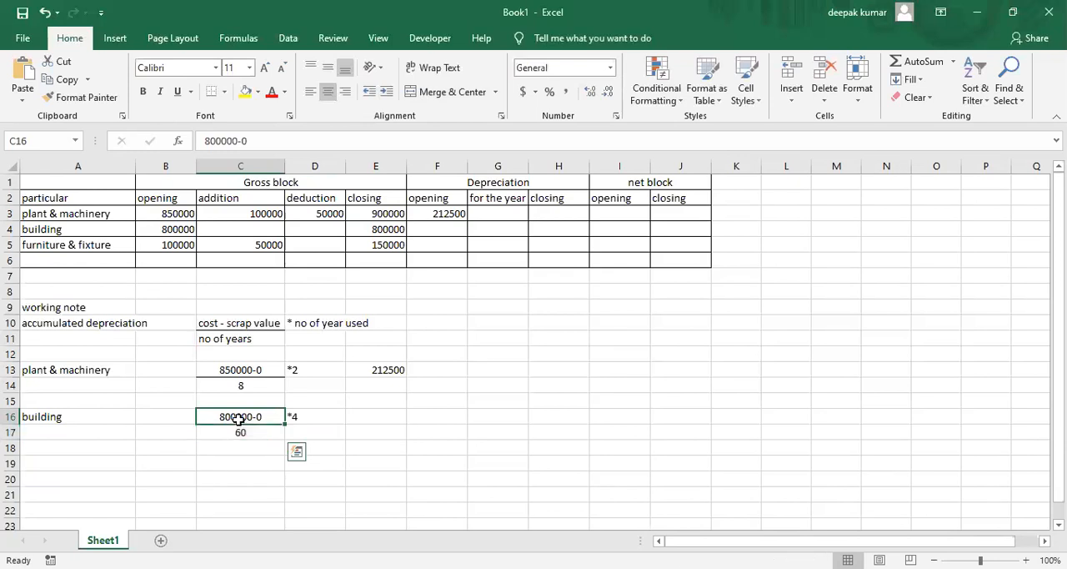
left_click(213, 91)
Calculate the building accumulated depreciation in E16 with the formula =(800000*4)/60
left_click(374, 471)
left_click(380, 416)
type("=")
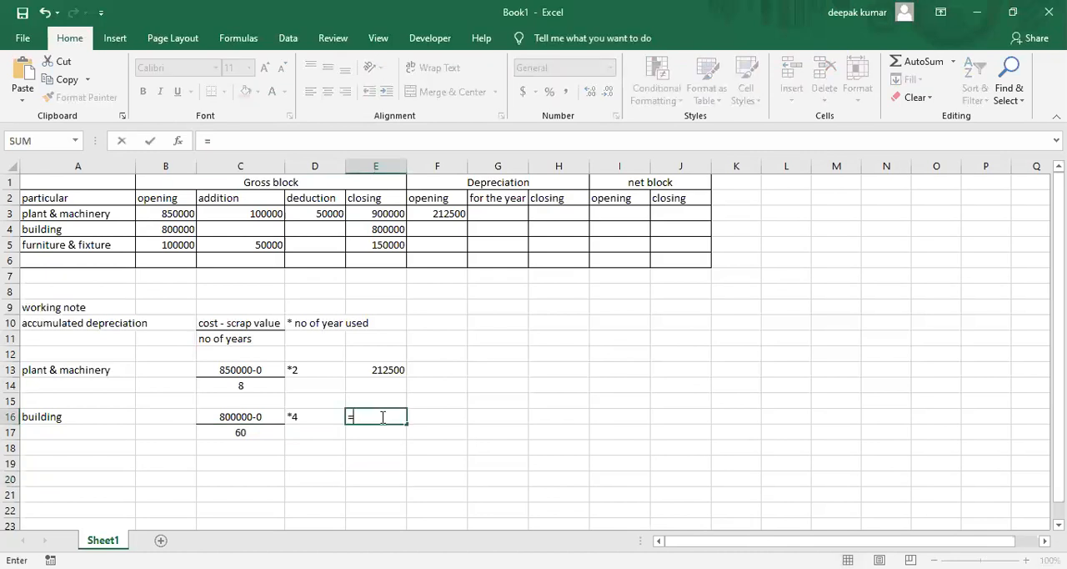
type("(800000")
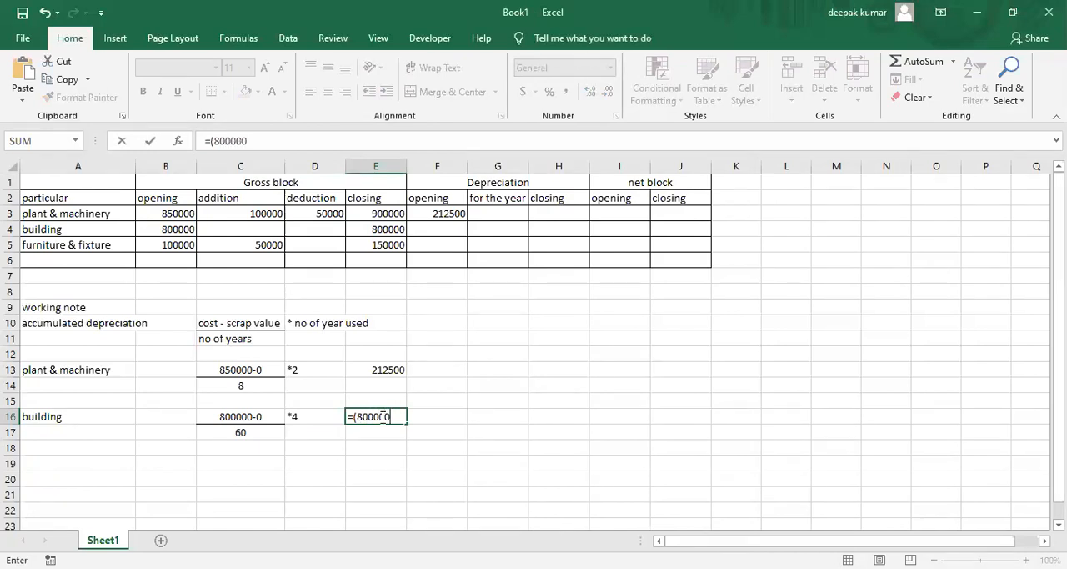
type("*4)/60")
key("Return")
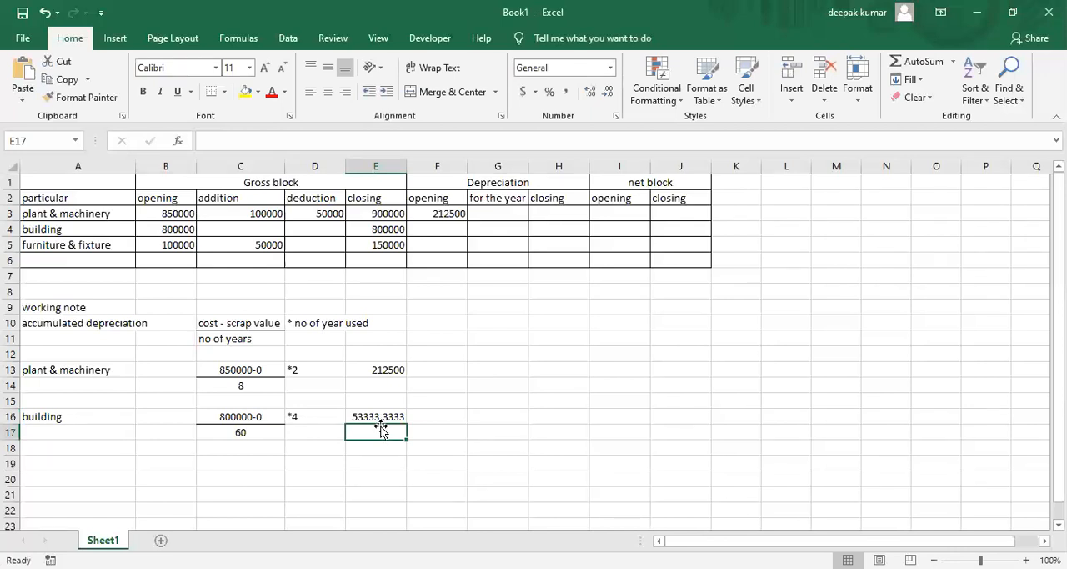
Enter 53333 as the opening depreciation for building in F4
left_click(437, 231)
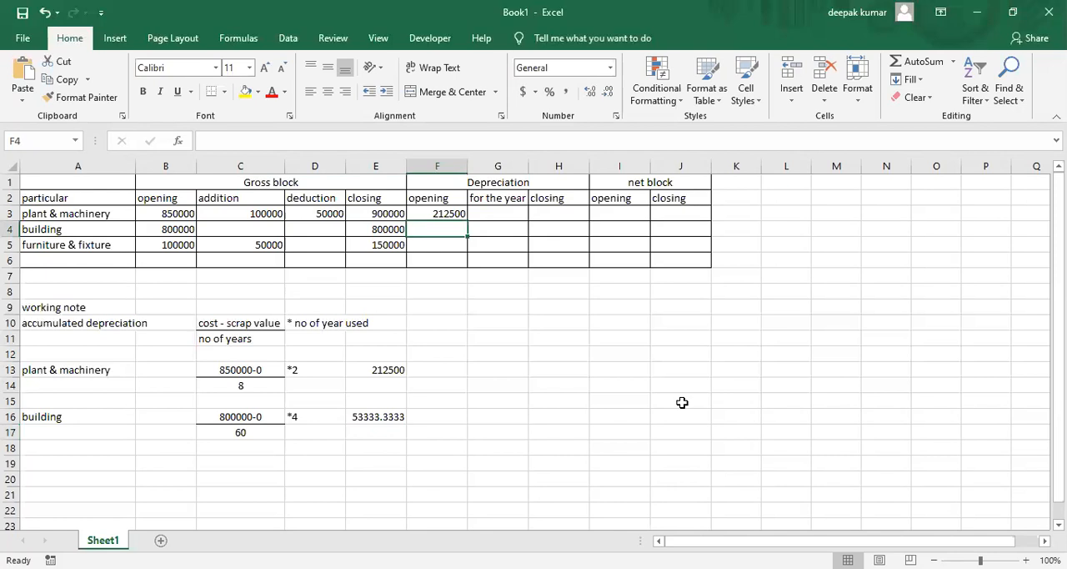
type("5")
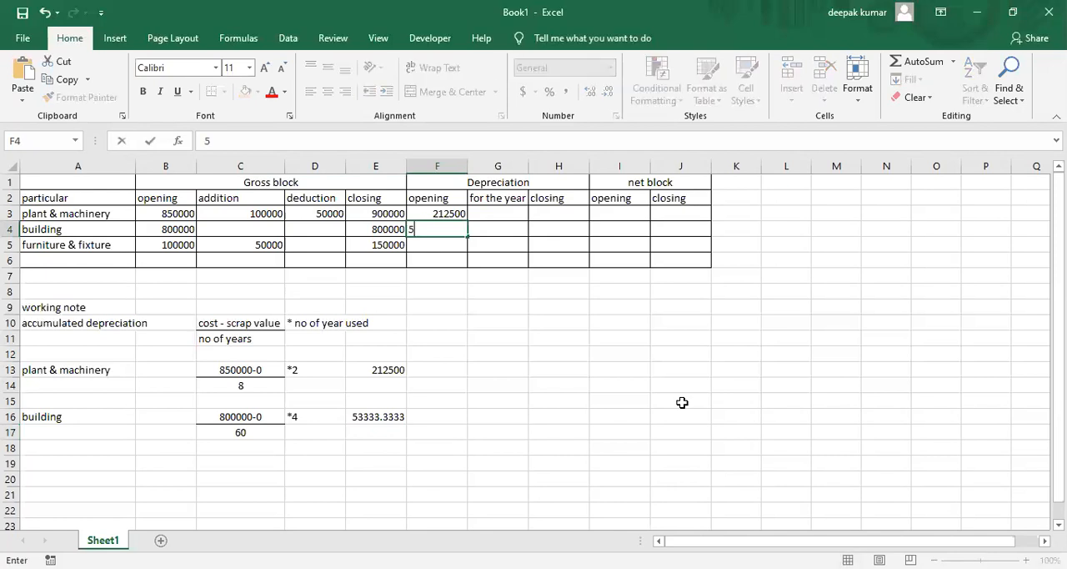
type("3333")
key("Return")
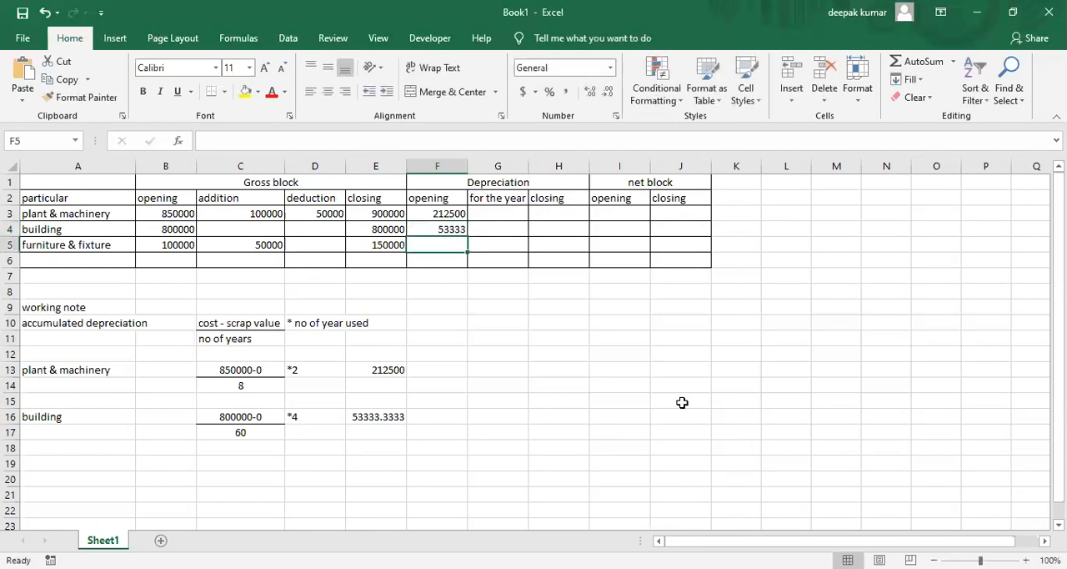
Enter the label "furniture & fixture" in A19 below the building working
key("Down")
key("Down")
key("Down")
key("Down")
key("Down")
key("Down")
key("Down")
key("Down")
key("Down")
key("Down")
key("Down")
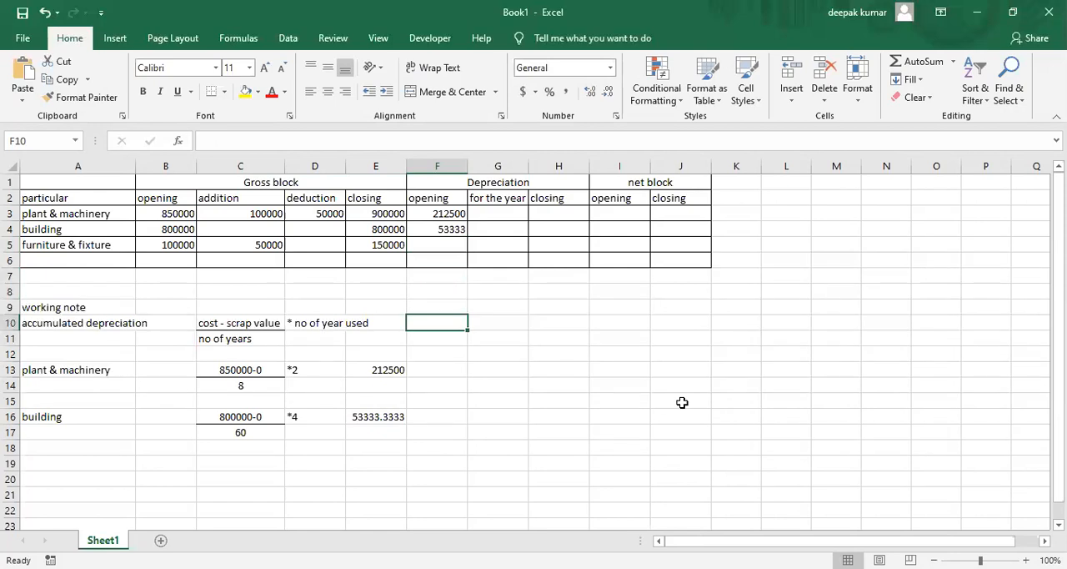
key("Down")
key("Left")
key("Left")
key("Left")
key("Left")
key("Left")
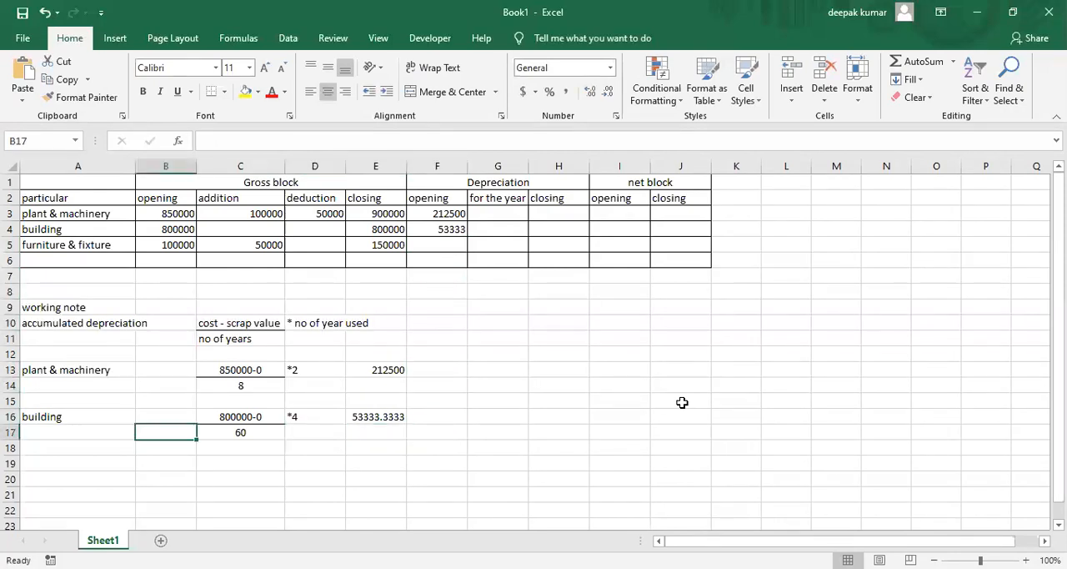
key("Down")
key("Down")
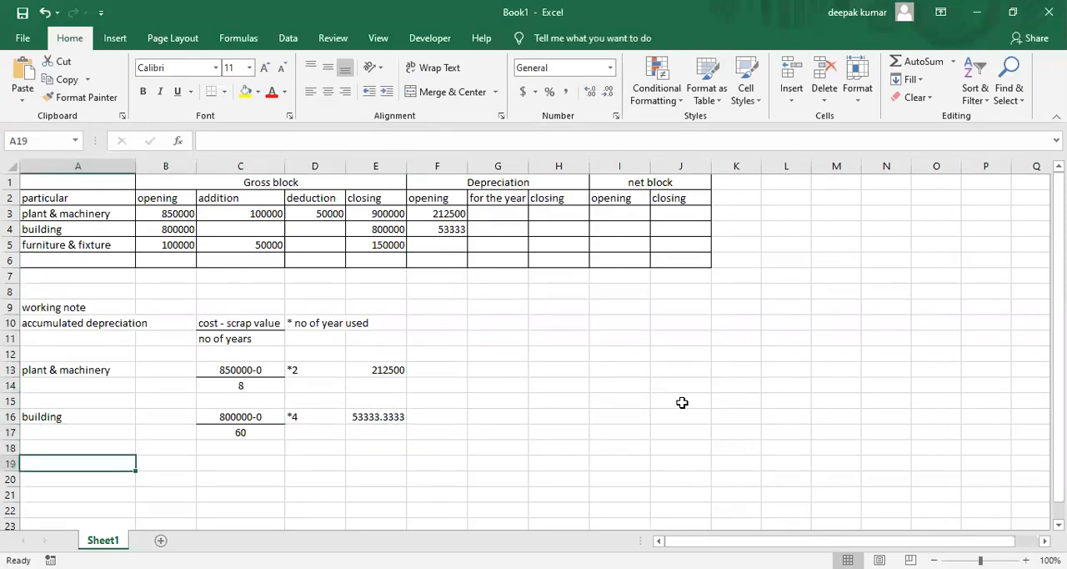
type("furniture & fixture")
Enter the furniture & fixture opening cost less scrap value as 100000-0 in C19
key("Tab")
key("Tab")
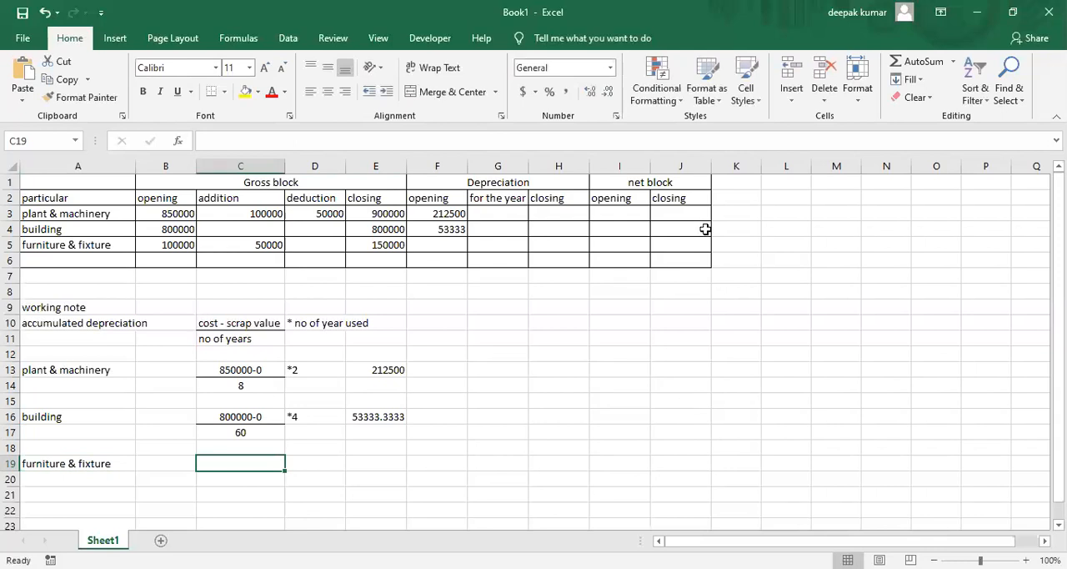
left_click(256, 248)
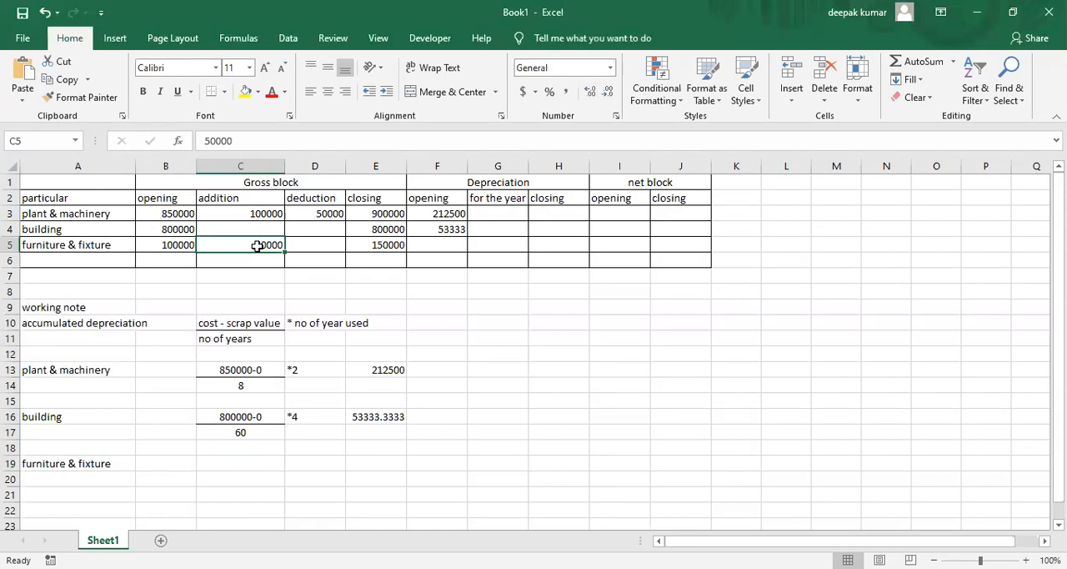
left_click(166, 245)
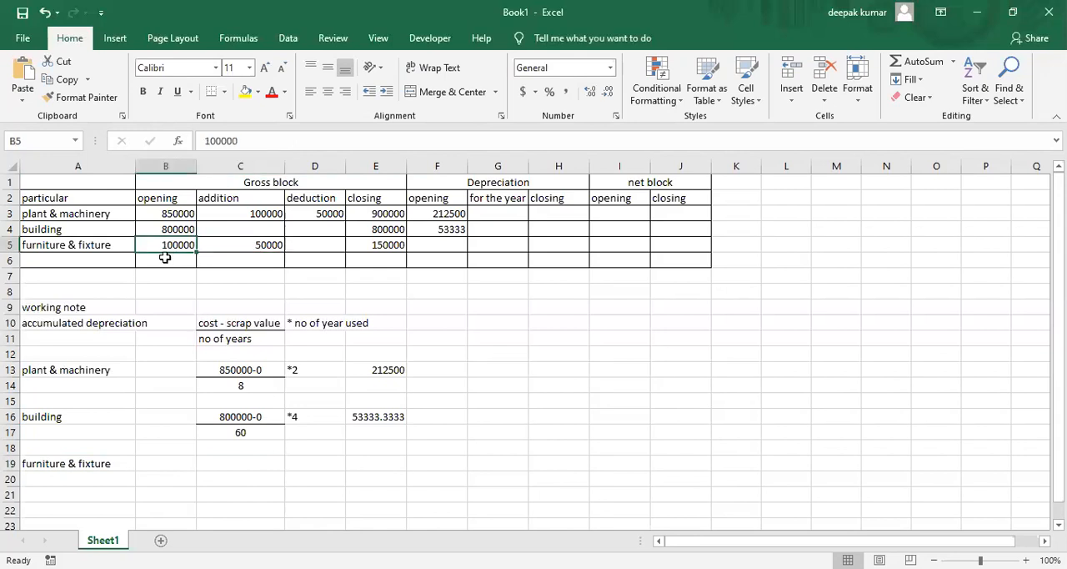
left_click(253, 463)
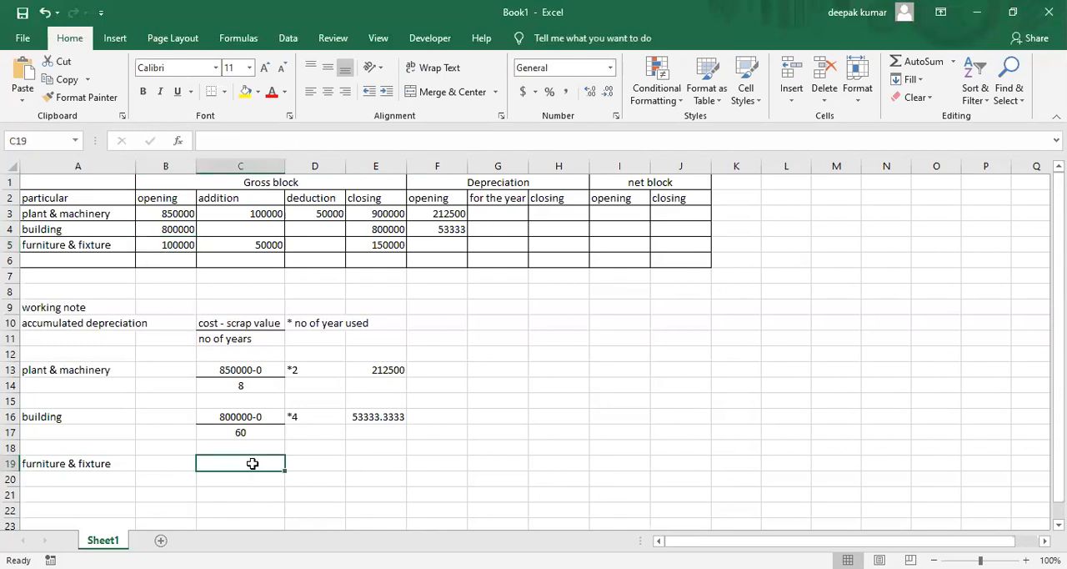
type("100000")
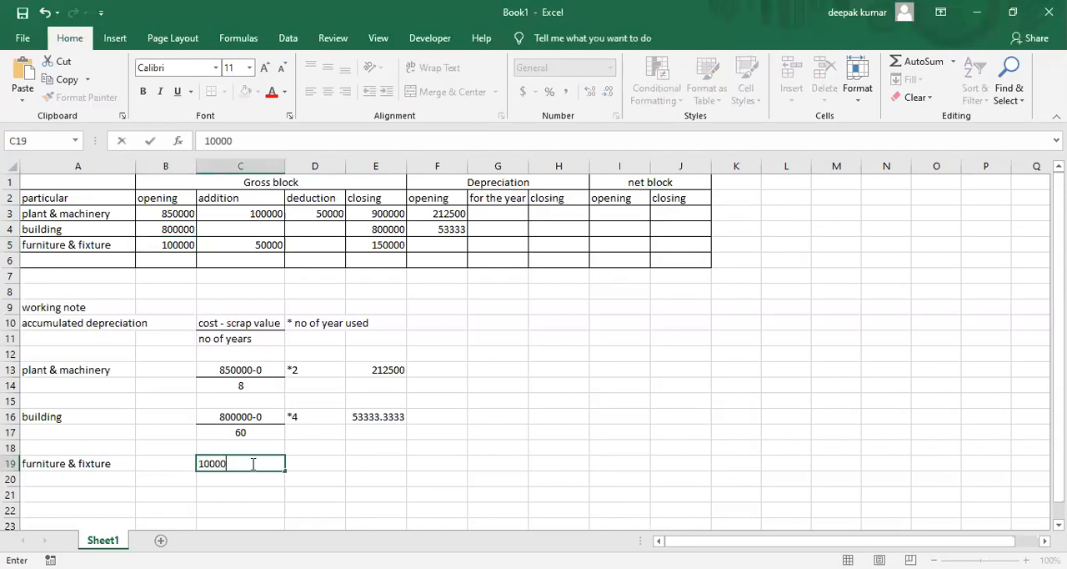
type("-0")
key("Return")
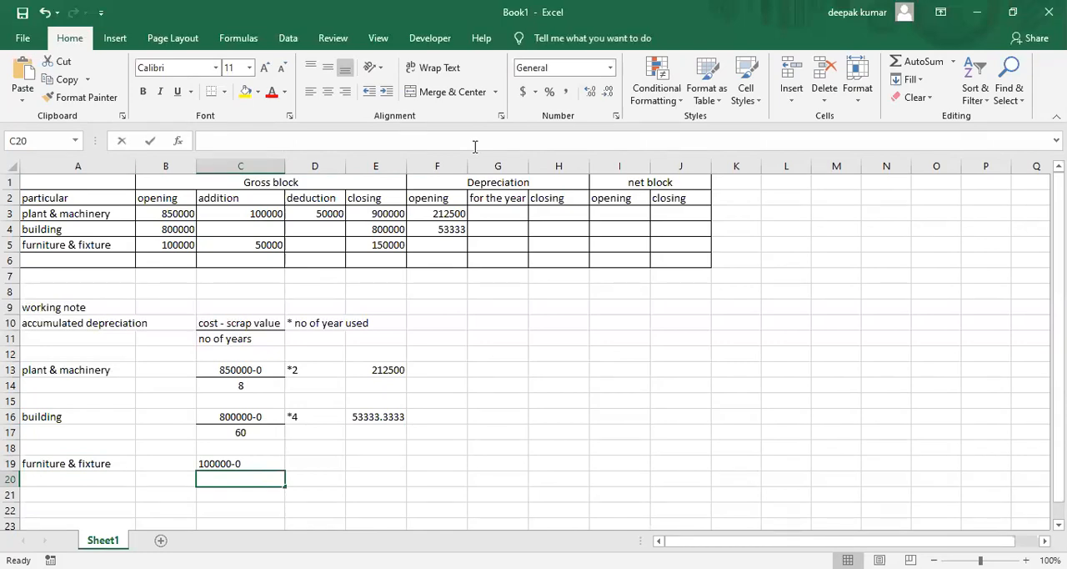
Look up the furniture's age and useful life in the PDF, and enter 10 years as the denominator in C20
key("alt+Tab")
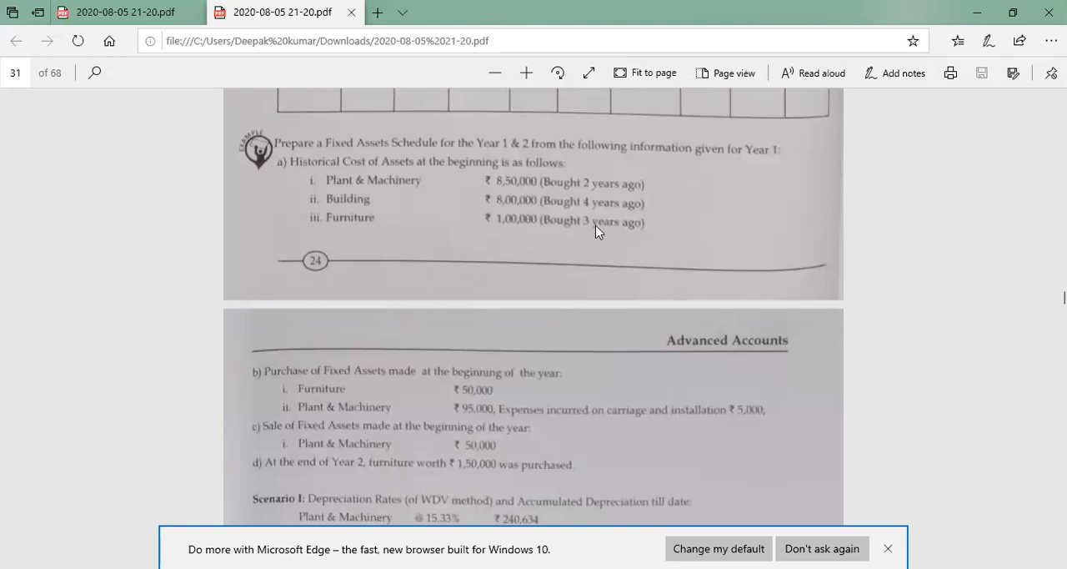
scroll(596, 232, "down", 5)
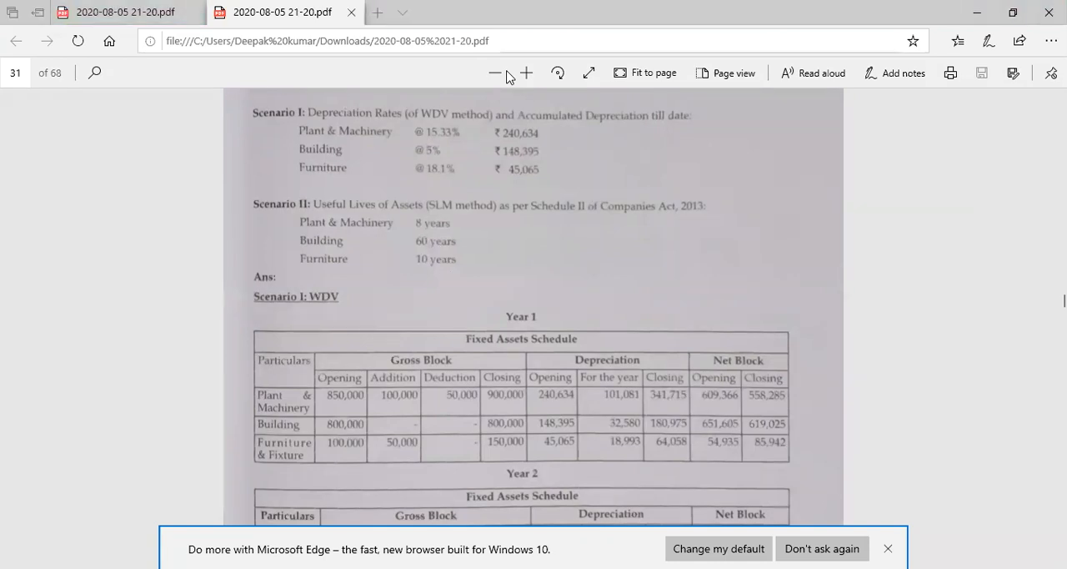
key("alt+Tab")
type("10")
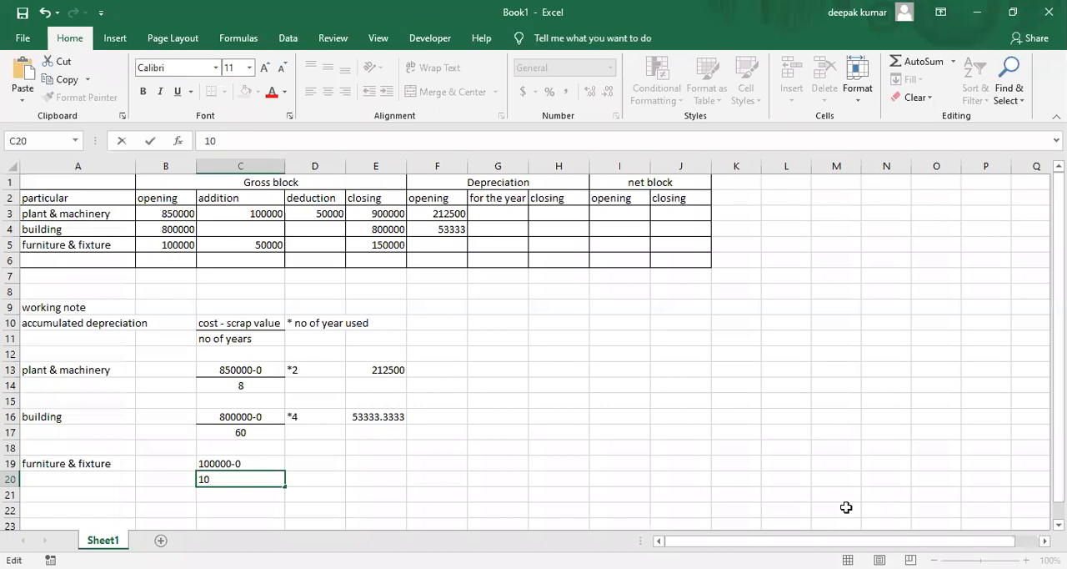
key("Return")
Enter the years-used multiplier "*3" in D19 beside the furniture & fixture fraction
key("Up")
key("Up")
key("Right")
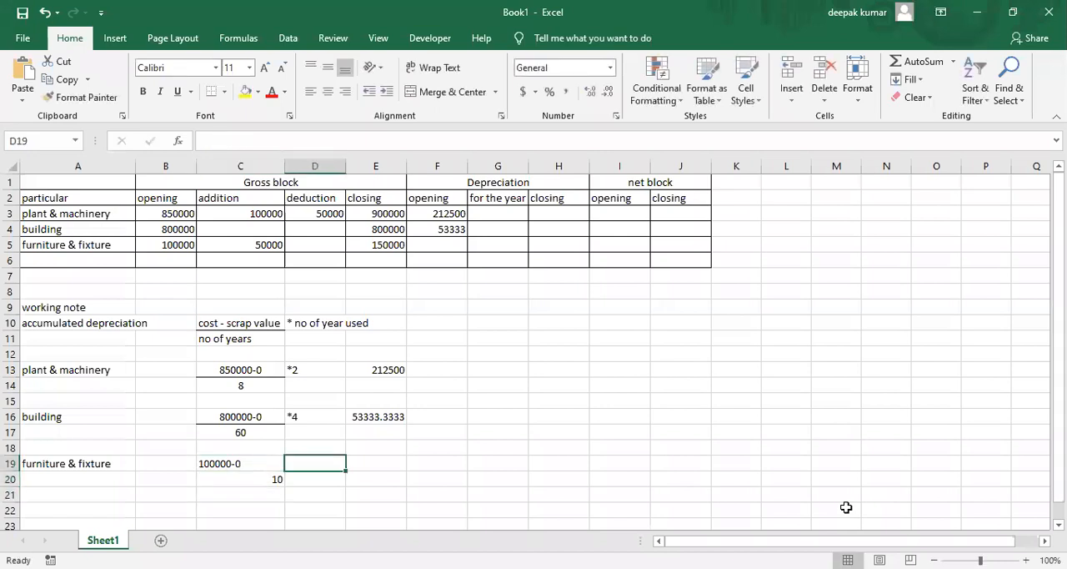
type("*3")
key("Return")
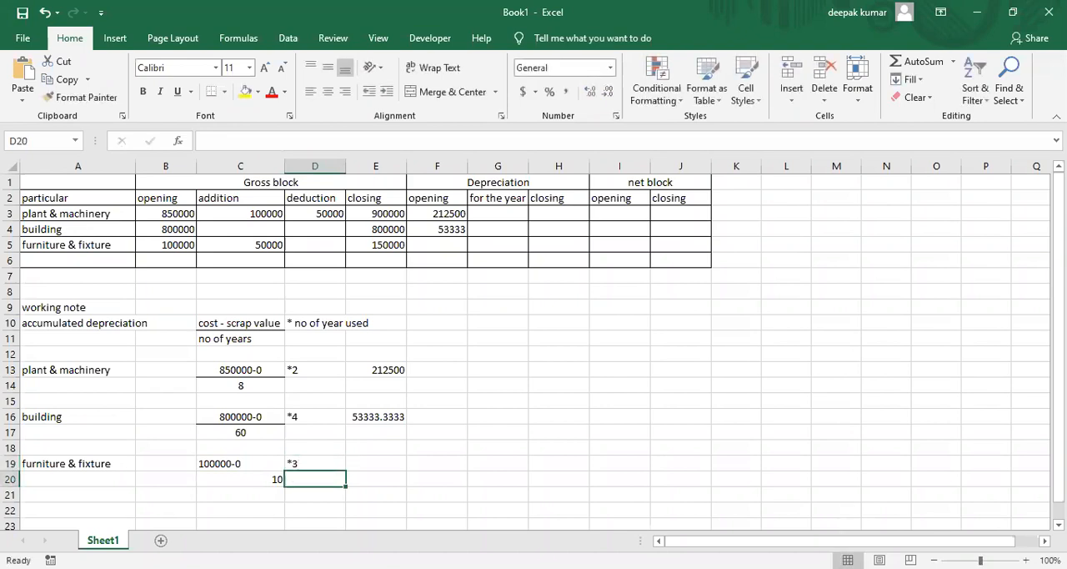
Center the furniture & fixture fraction in C19:C20 and add a bottom border under C19
left_click_drag(238, 464, 240, 478)
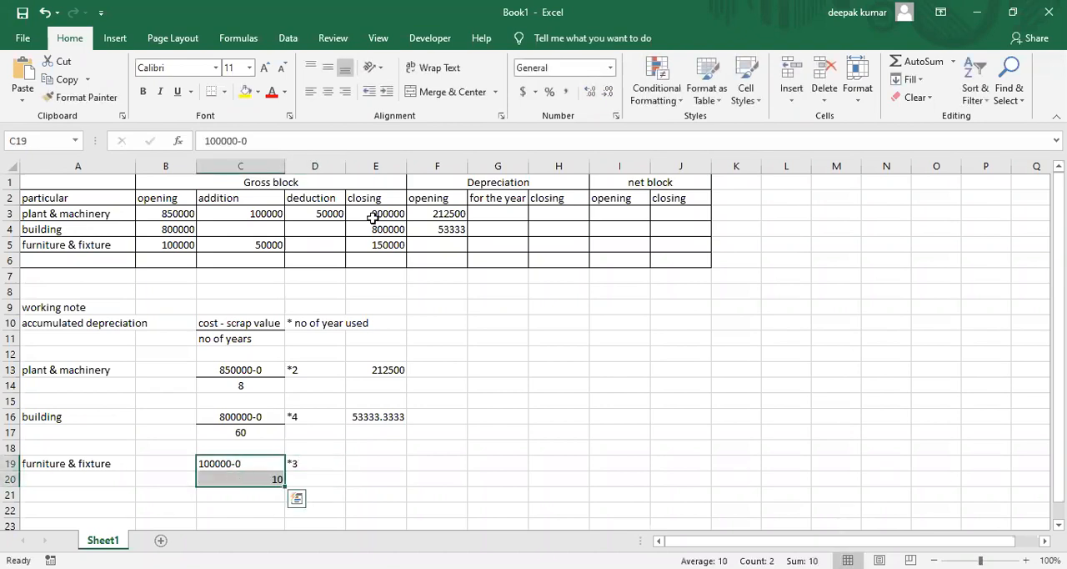
left_click(328, 91)
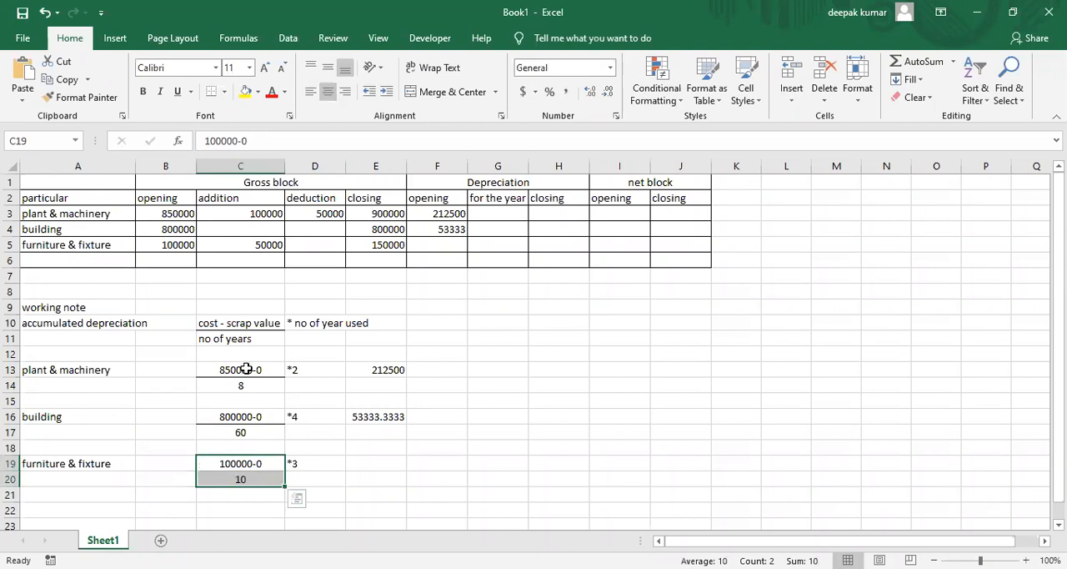
left_click(240, 463)
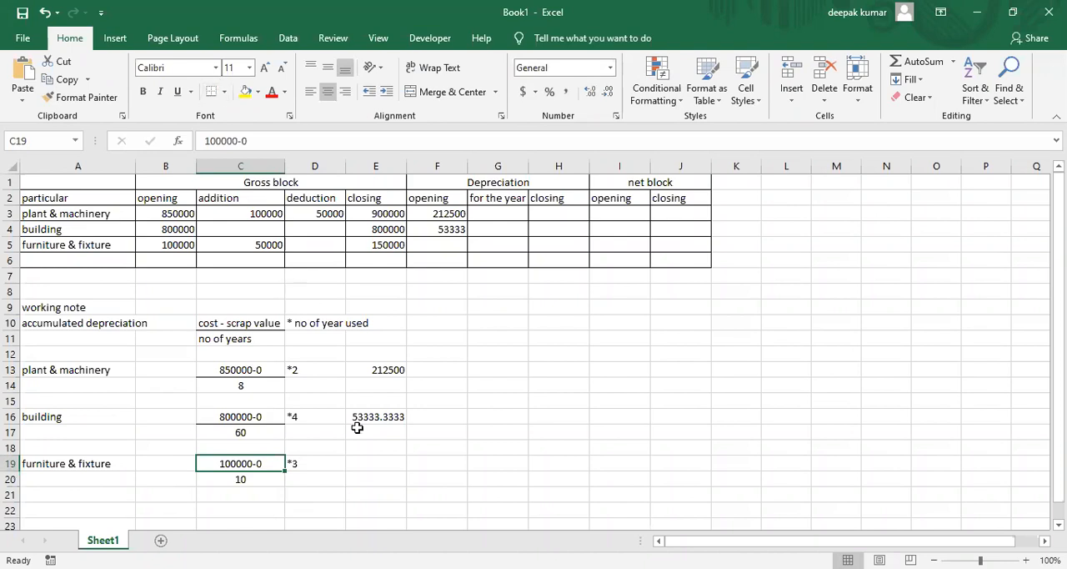
Calculate the furniture & fixture accumulated depreciation in E19 with the formula =(100000*3)/10
left_click(373, 487)
left_click(380, 463)
type("=(100000")
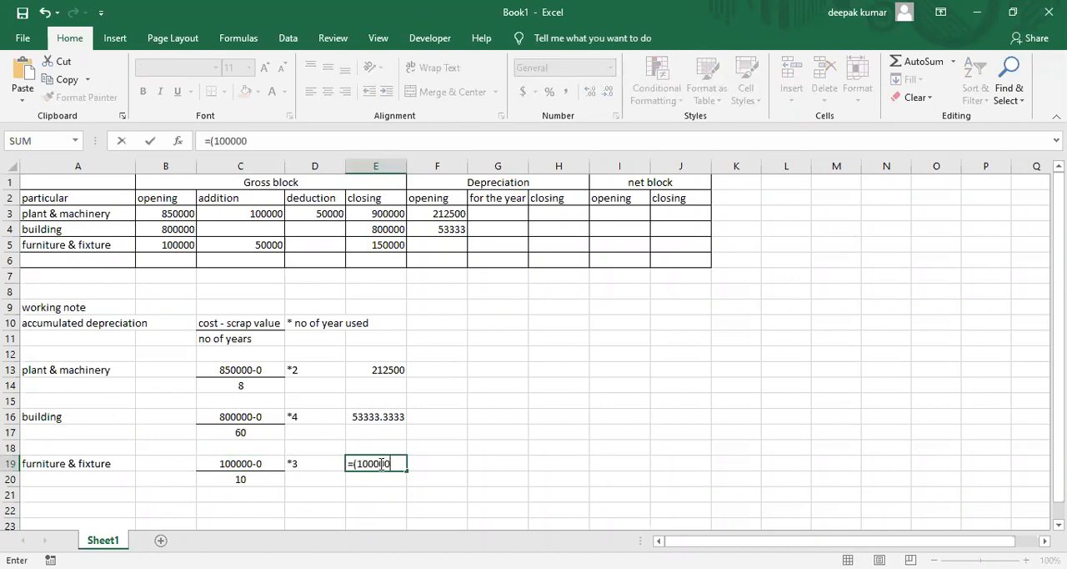
type("*3)/10")
key("Return")
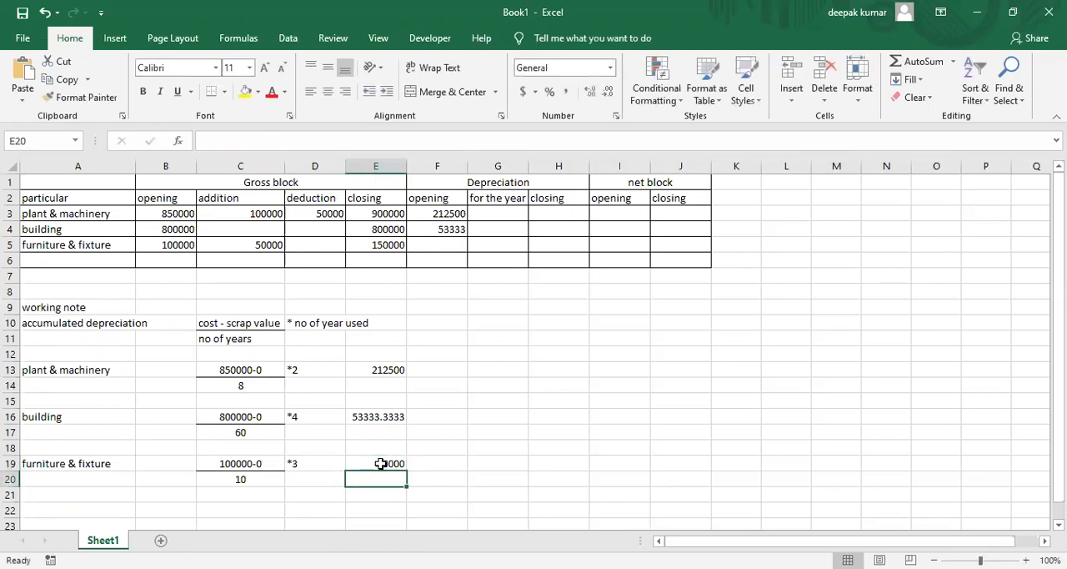
Switch from the worksheet back to the textbook PDF in Microsoft Edge
left_click(554, 432)
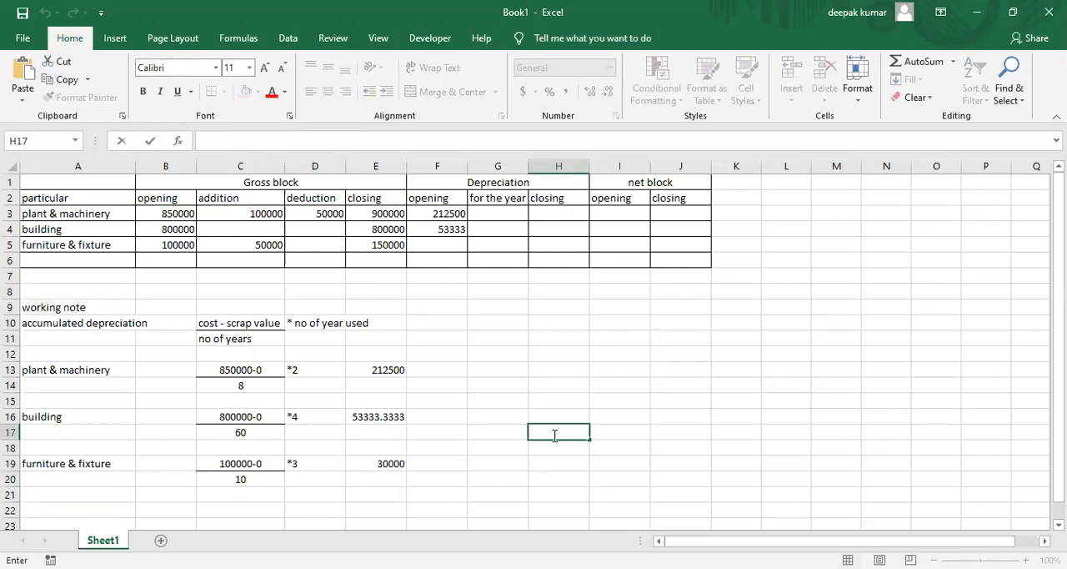
key("alt+Tab")
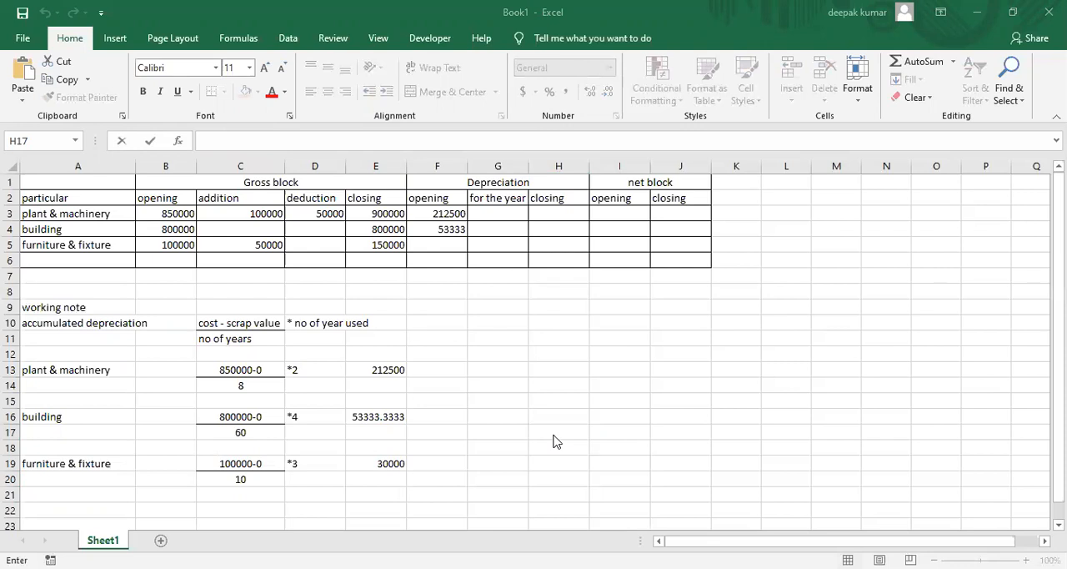
Enter 30000 as the furniture & fixture opening depreciation in F5
left_click(555, 434)
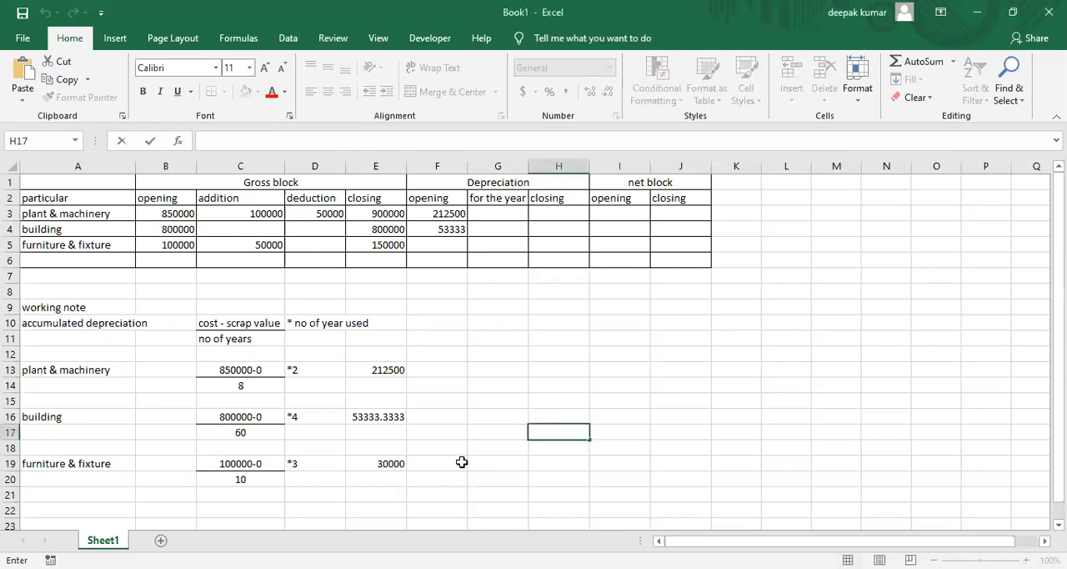
left_click(436, 248)
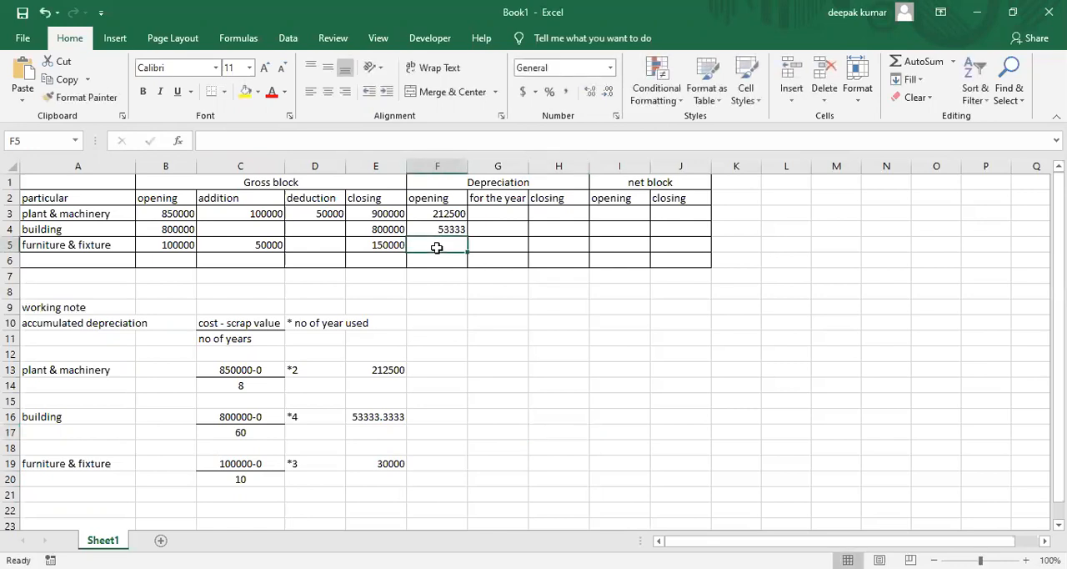
type("30000")
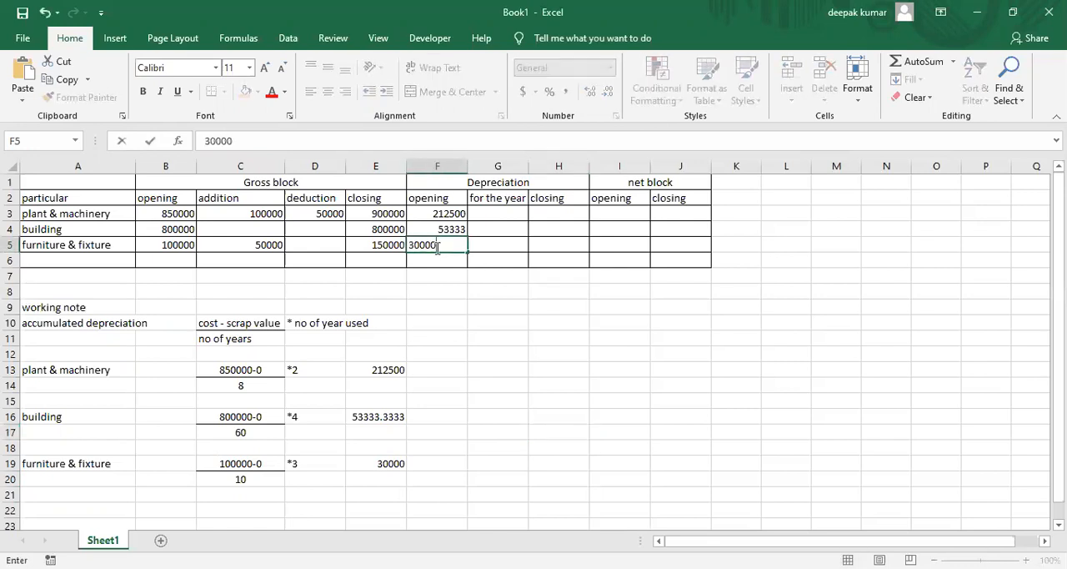
key("Return")
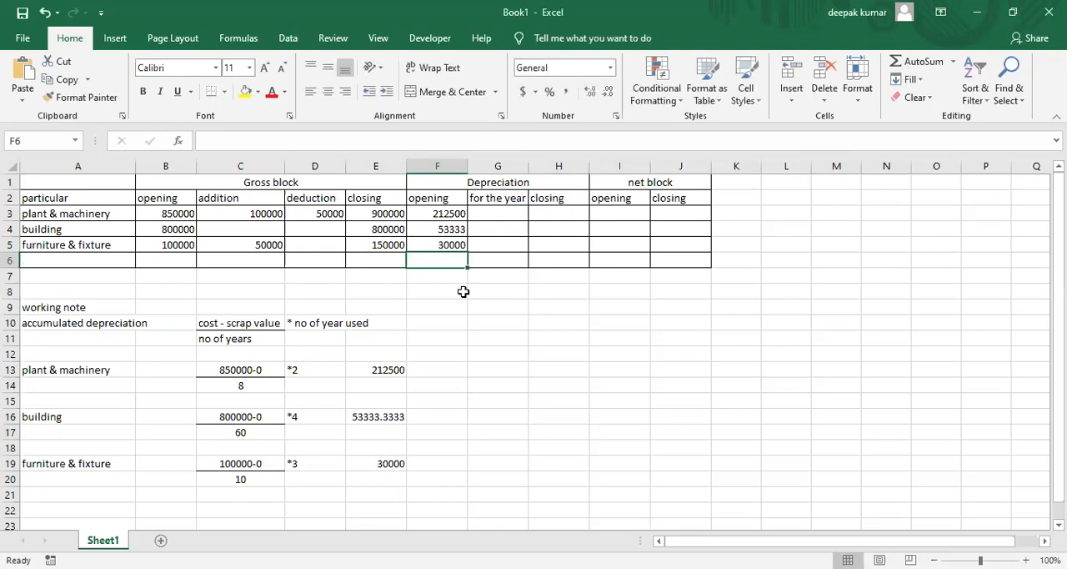
Add the working-note heading "depreciation for the year" in A22
left_click(512, 213)
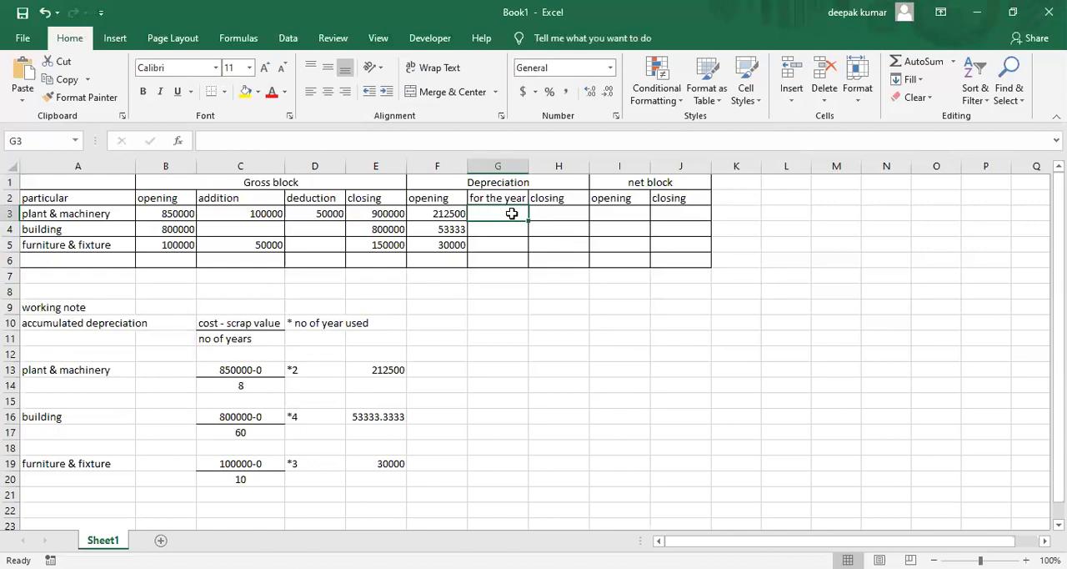
left_click(52, 509)
type("depreciation for the year")
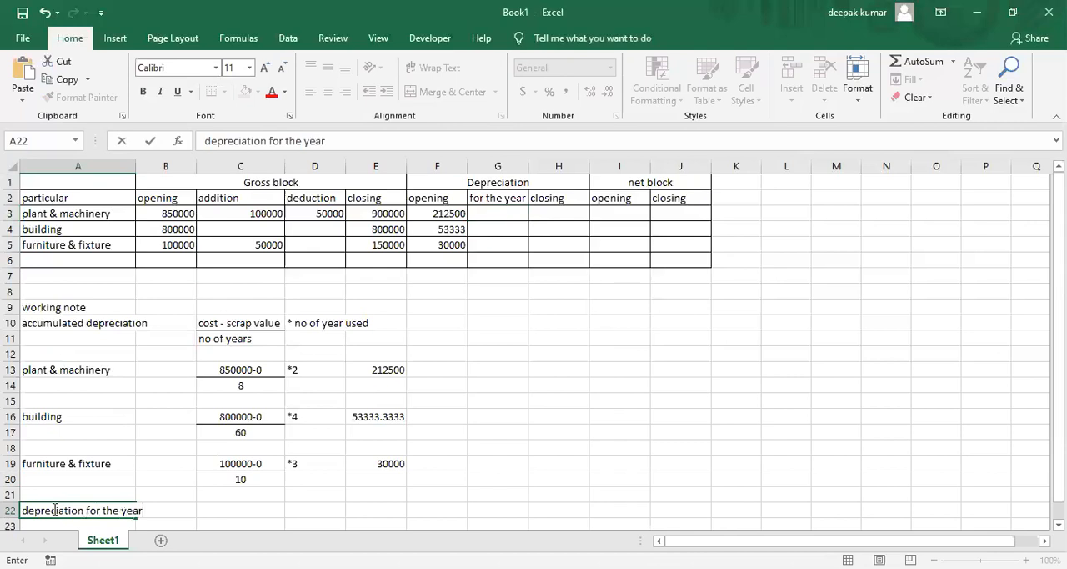
key("Return")
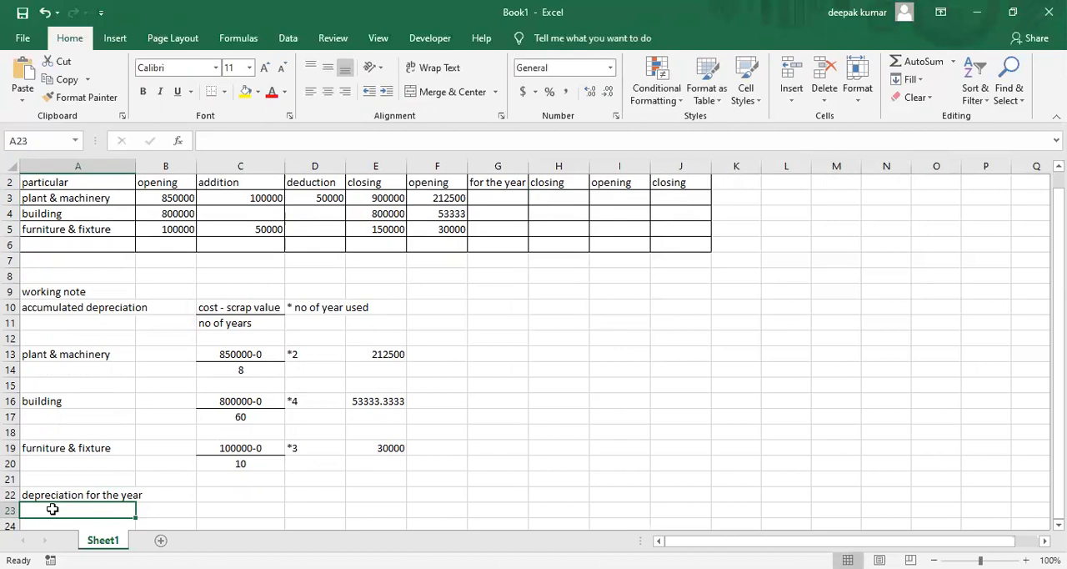
Write the yearly depreciation formula as text, with "cost - scrap value" in C22 and "no of years" in C23
key("Right")
key("Right")
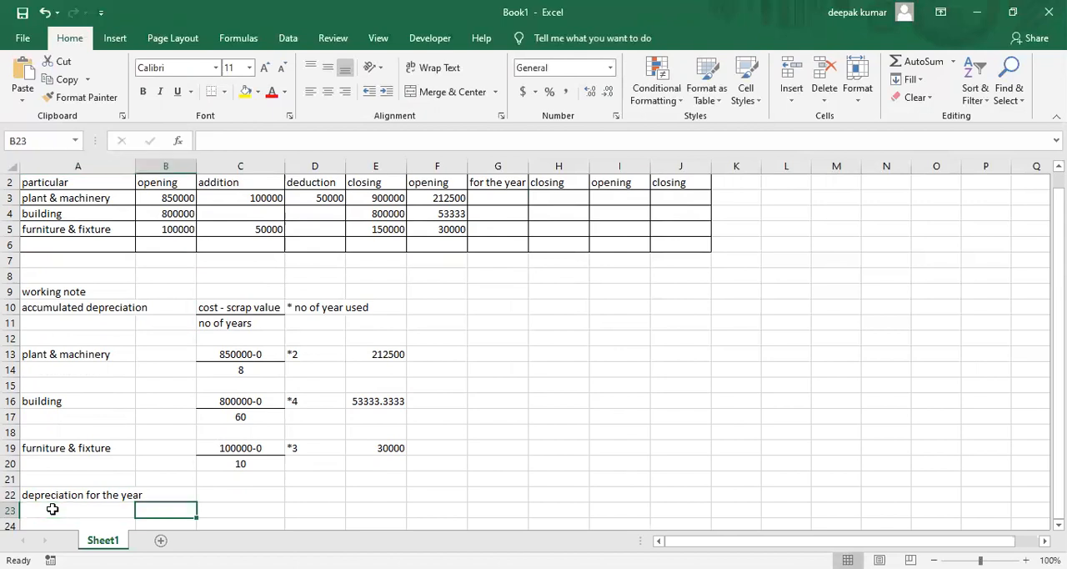
key("Up")
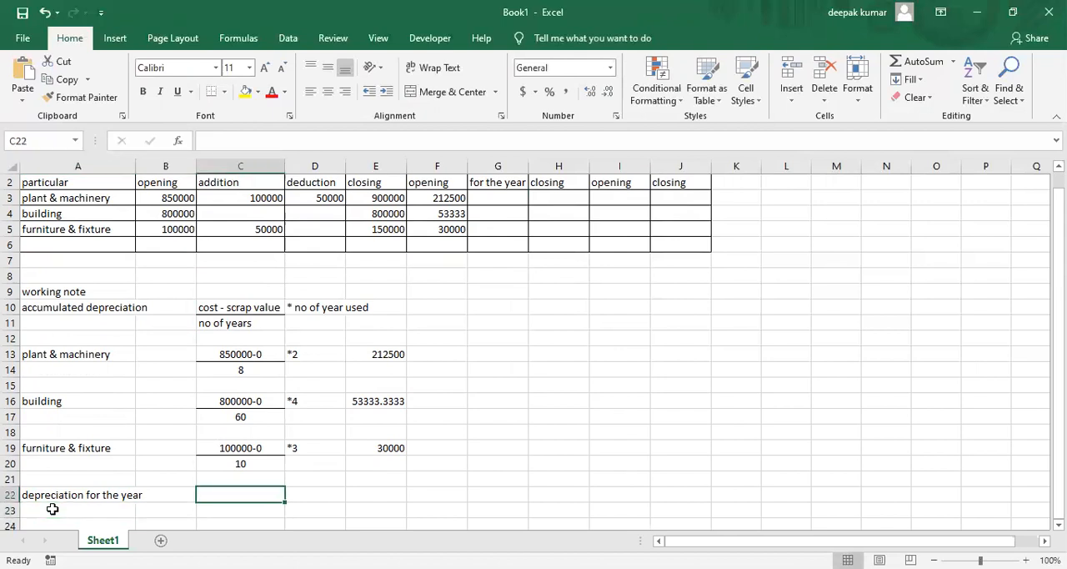
type("cos")
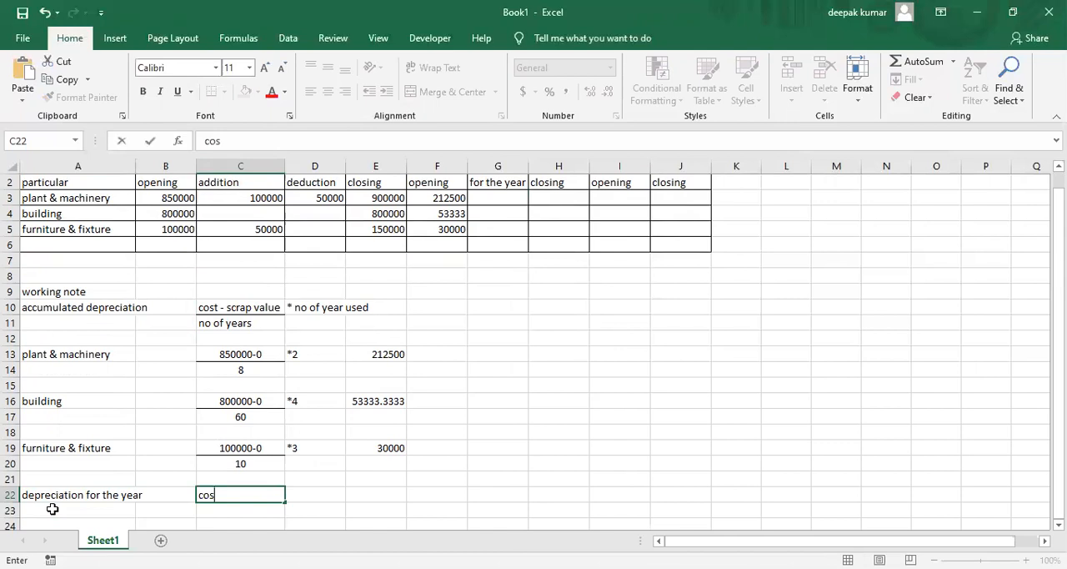
type("t - scrap value")
key("Return")
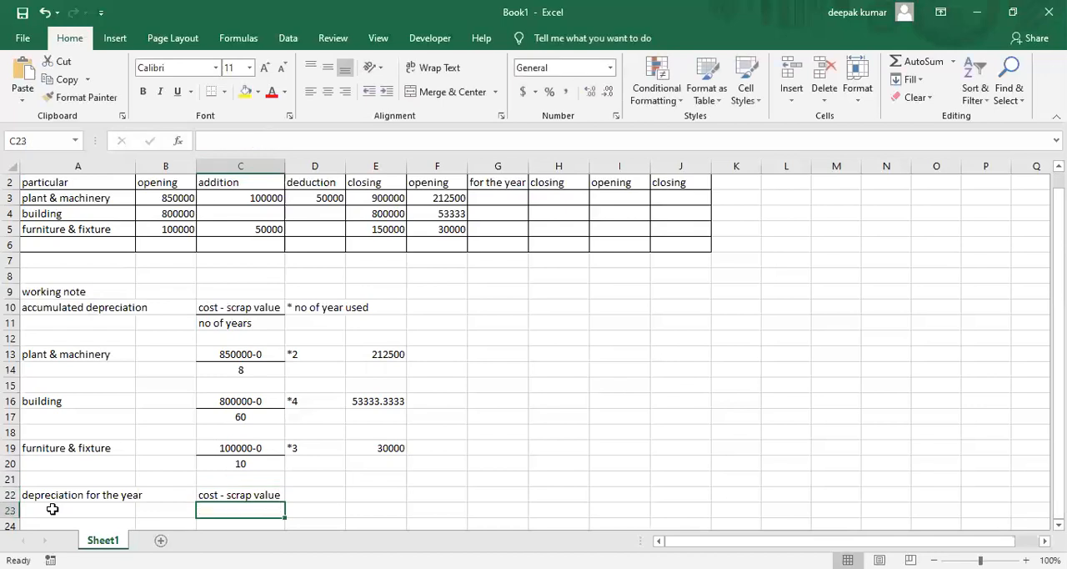
type("no of years")
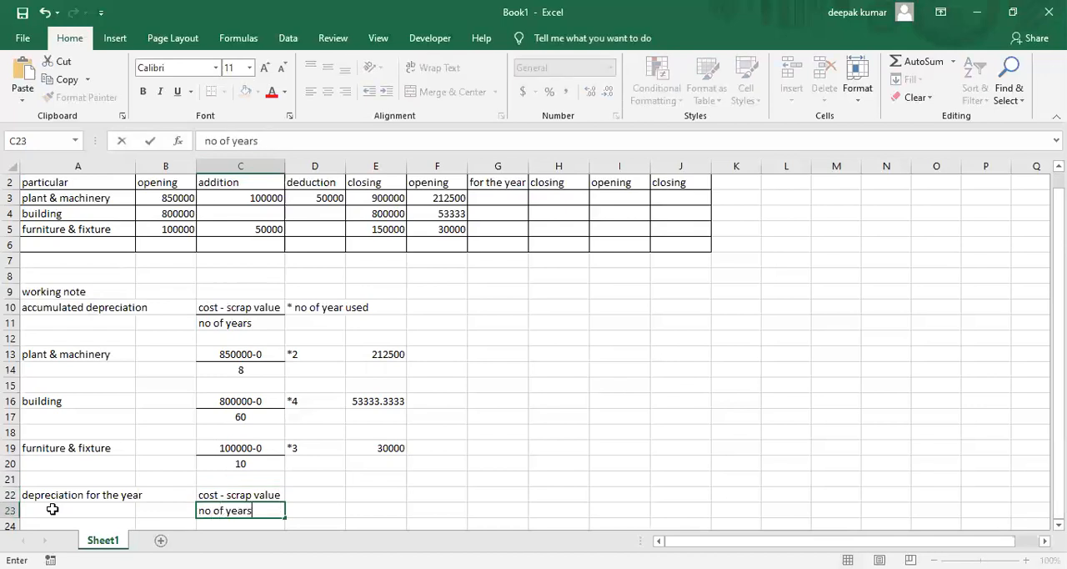
key("Return")
Add a bottom border under "cost - scrap value" in C22 to form the fraction line
left_click(159, 522)
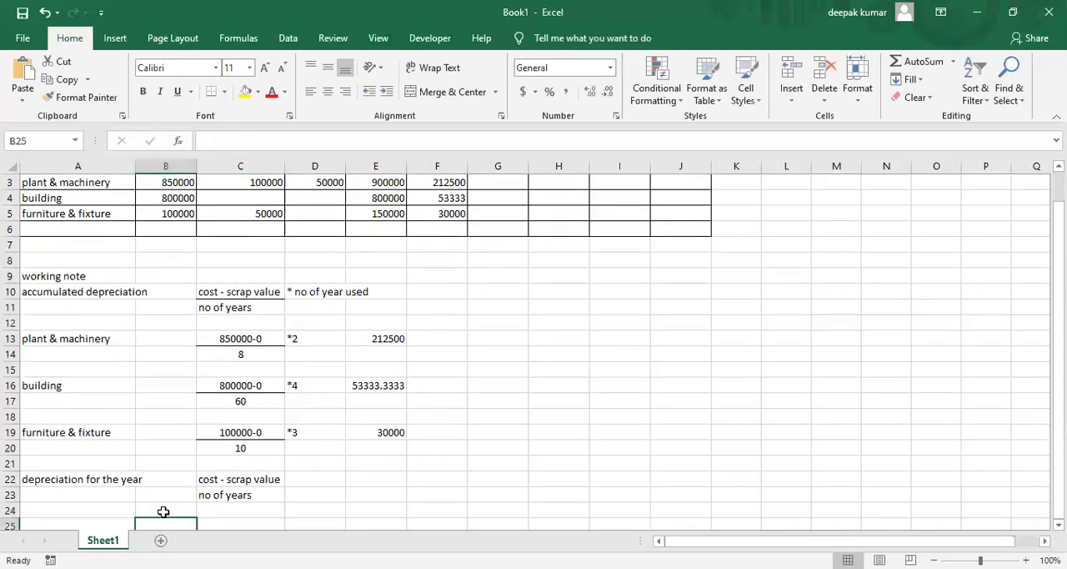
left_click(255, 477)
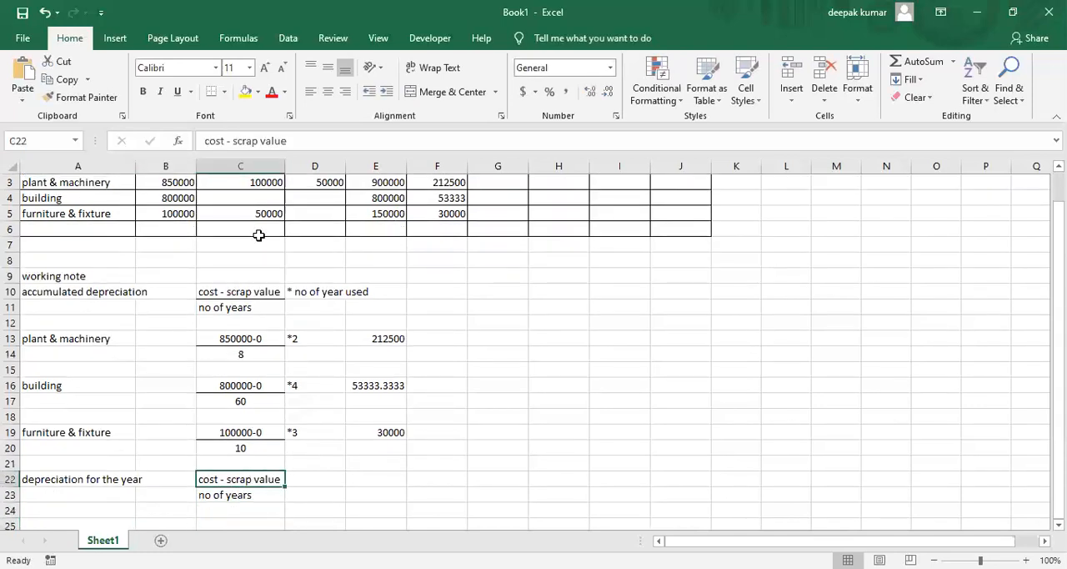
left_click(212, 93)
Label A25 "plant & machinery" under the depreciation for the year note
left_click(360, 494)
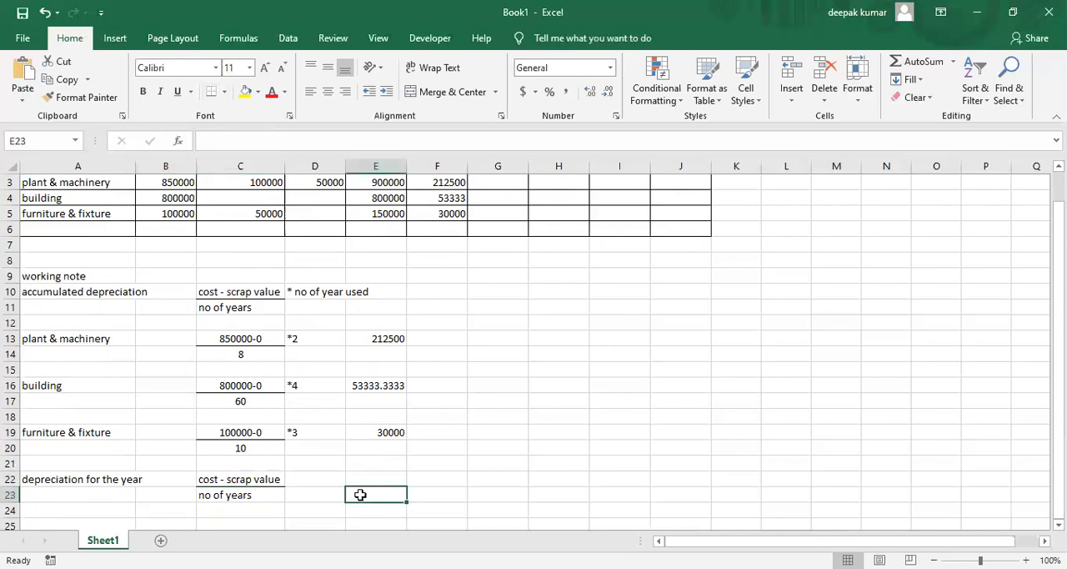
key("Down")
key("Down")
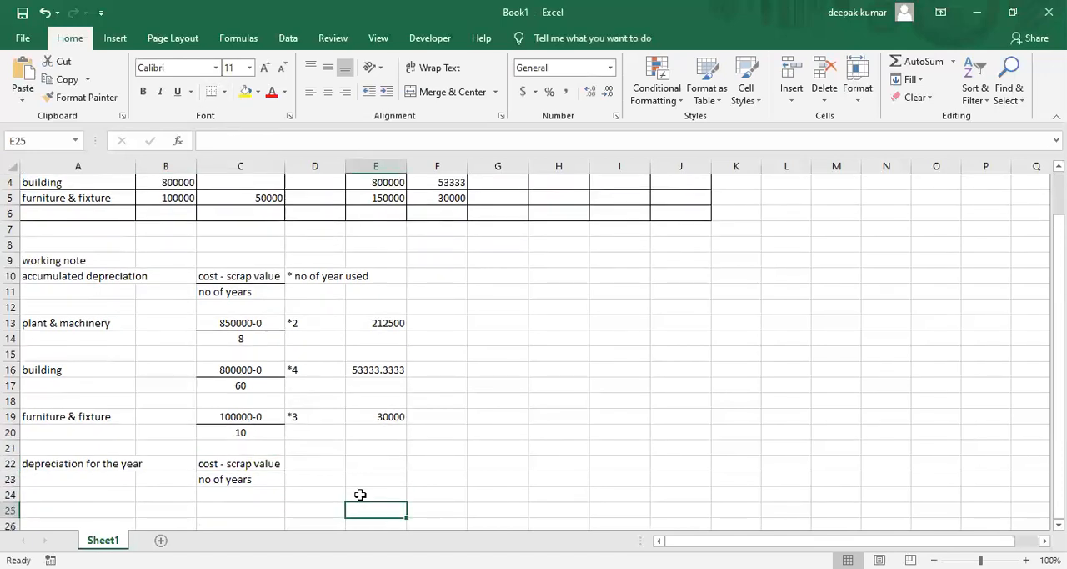
key("Home")
type("p")
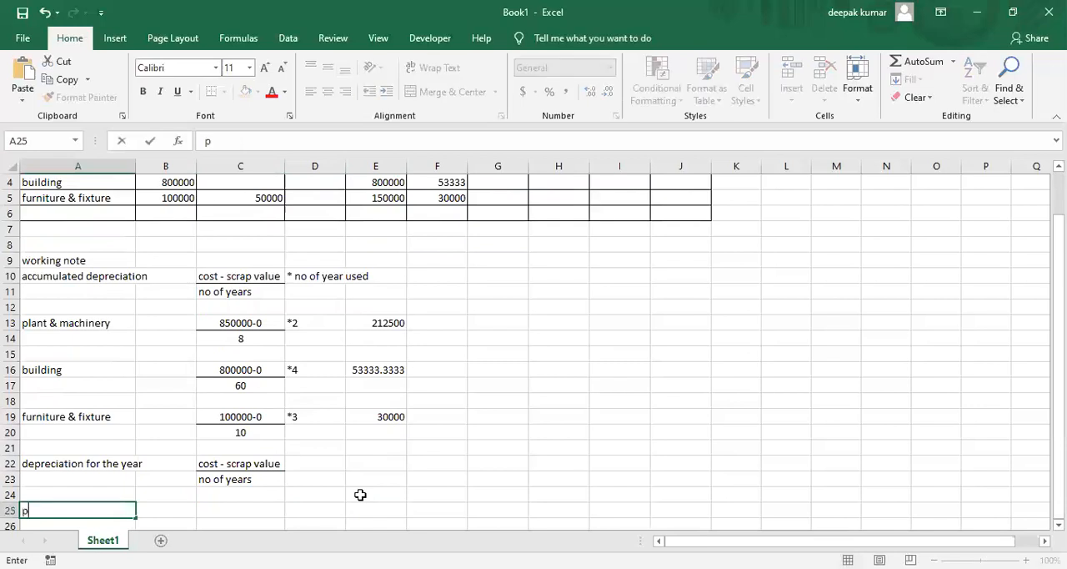
type("lant & machinery")
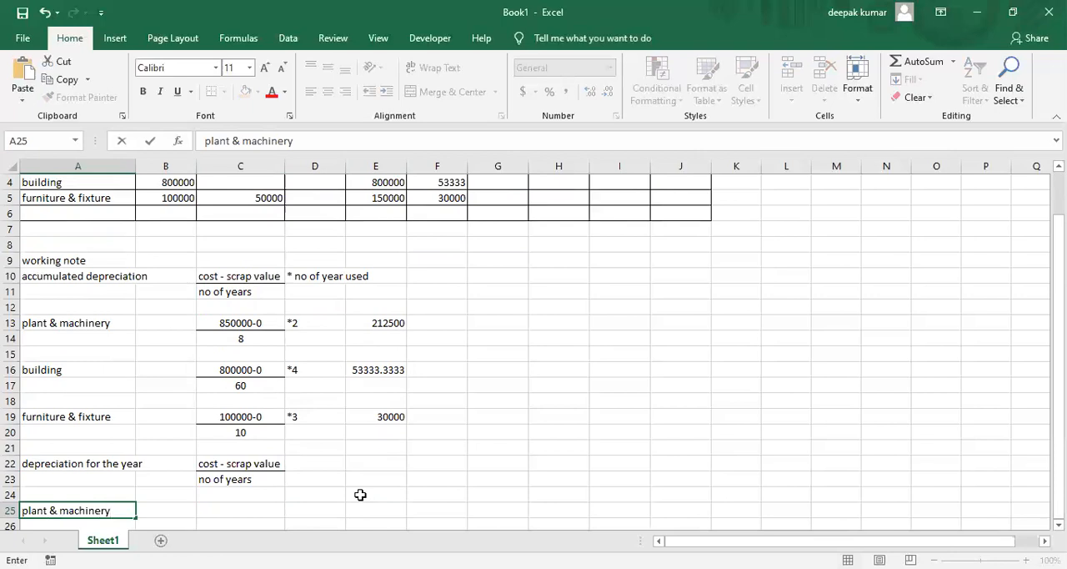
key("Tab")
key("Tab")
Check the plant & machinery closing gross block in E3 and enter 900000 as the cost in C25
key("Up")
key("Up")
key("Up")
key("Up")
key("Up")
key("Up")
key("Up")
key("Up")
key("Up")
key("Up")
key("Up")
key("Up")
key("Up")
key("Up")
key("Up")
key("Up")
key("Up")
key("Up")
key("Up")
key("Up")
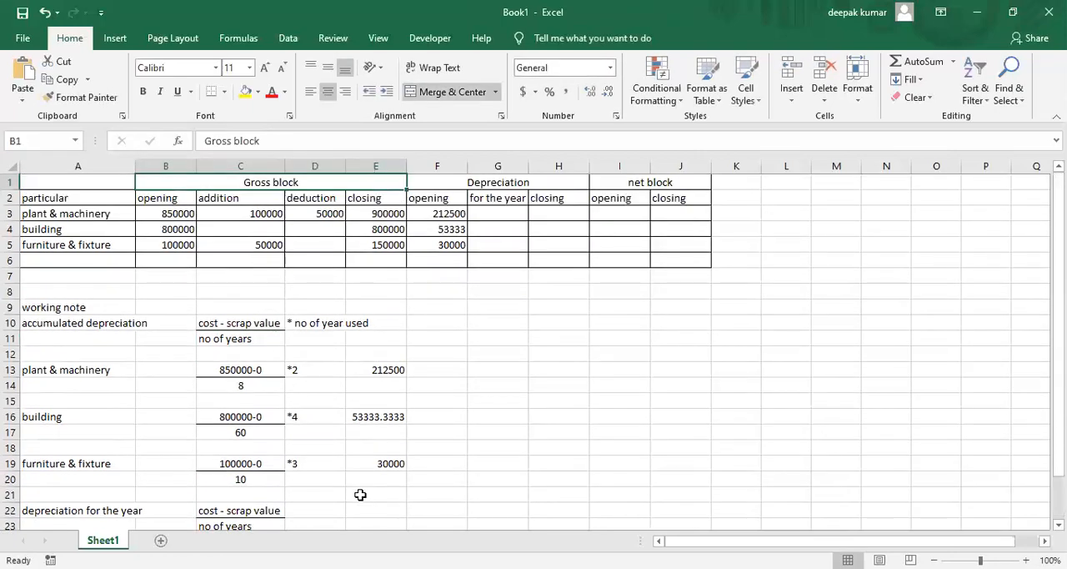
left_click(382, 214)
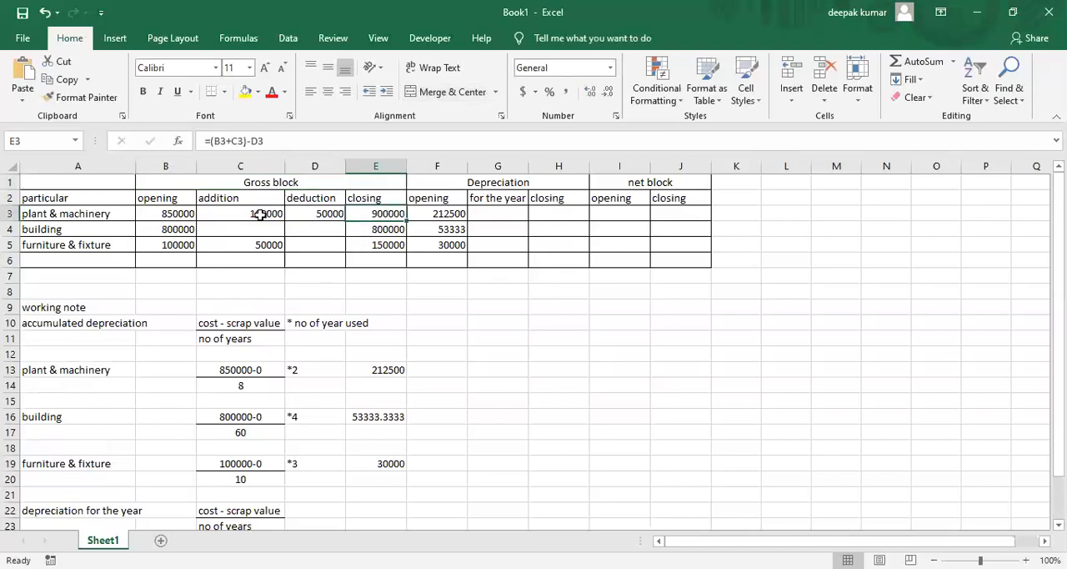
left_click(389, 227)
key("Down")
key("Down")
key("Down")
key("Down")
key("Down")
key("Down")
key("Down")
key("Down")
key("Down")
key("Down")
key("Down")
key("Down")
key("Down")
key("Down")
key("Down")
key("Down")
key("Down")
key("Down")
key("Down")
key("Down")
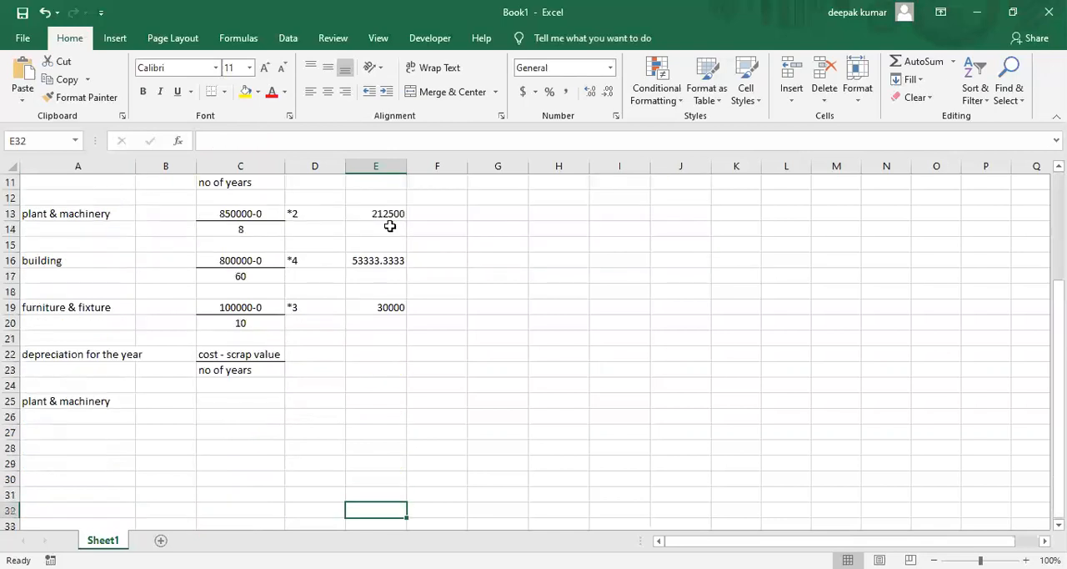
key("Left")
key("Left")
key("Up")
key("Up")
key("Up")
key("Up")
key("Up")
key("Up")
key("Up")
type("900000")
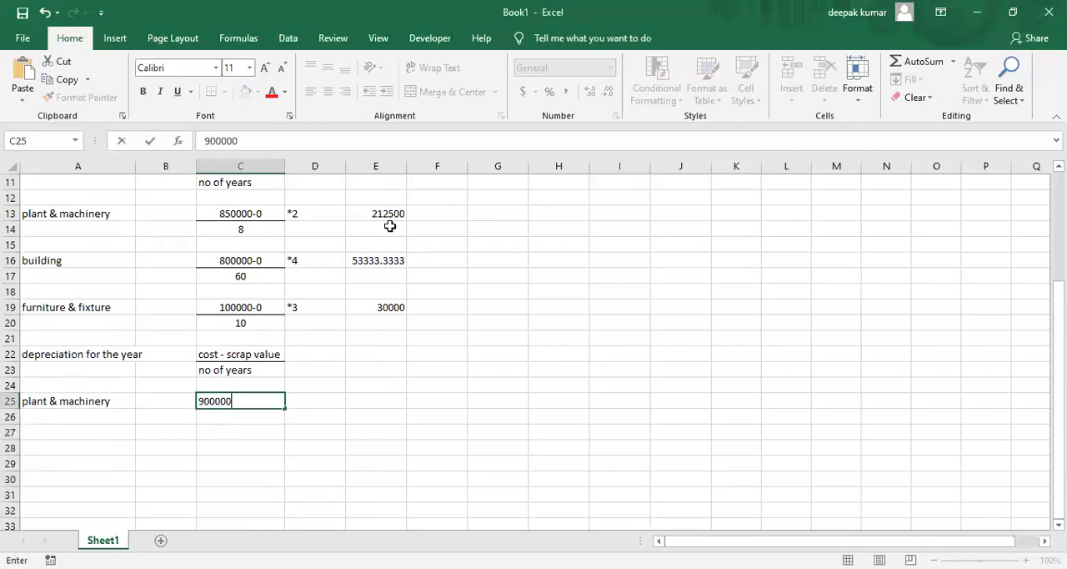
key("Return")
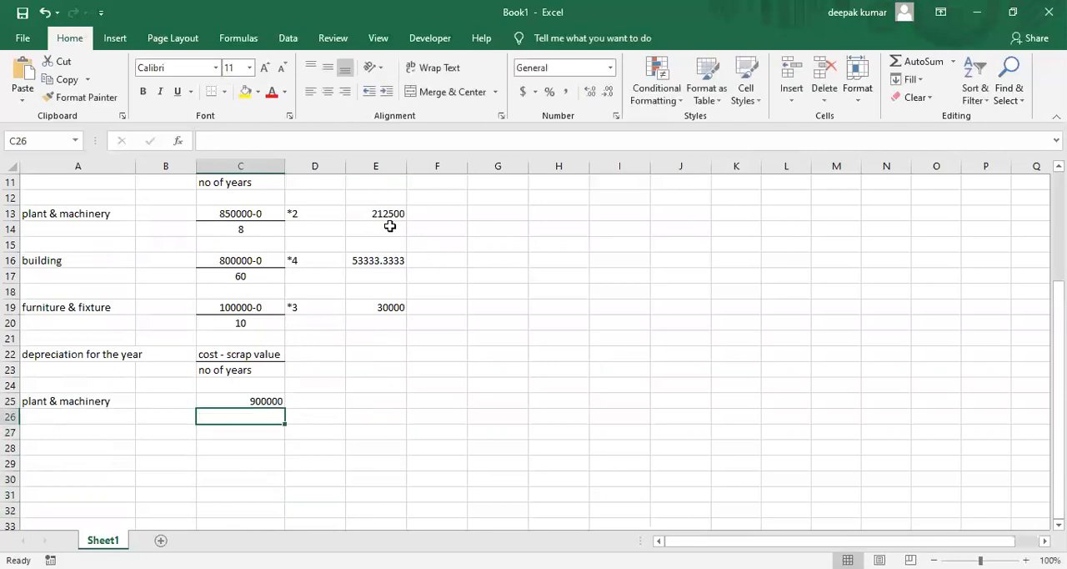
Check the plant & machinery useful life in C14 and enter 8 as the number of years in C26
key("Up")
key("Up")
key("Up")
key("Up")
key("Up")
key("Up")
key("Up")
key("Up")
key("Up")
key("Up")
key("Up")
key("Up")
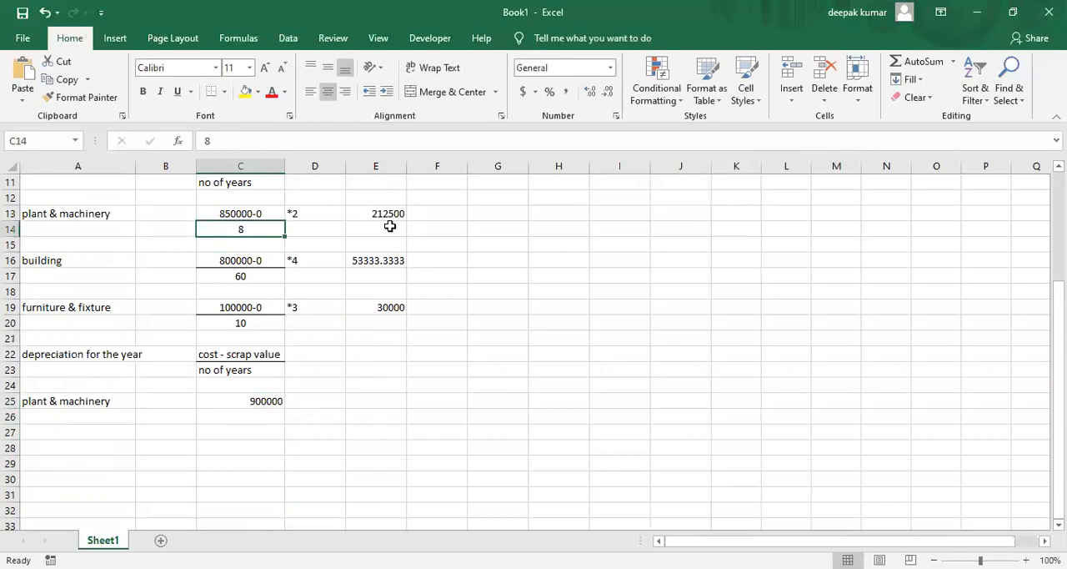
key("Down")
key("Down")
key("Down")
key("Down")
key("Down")
key("Down")
key("Down")
key("Down")
key("Down")
key("Down")
key("Down")
key("Down")
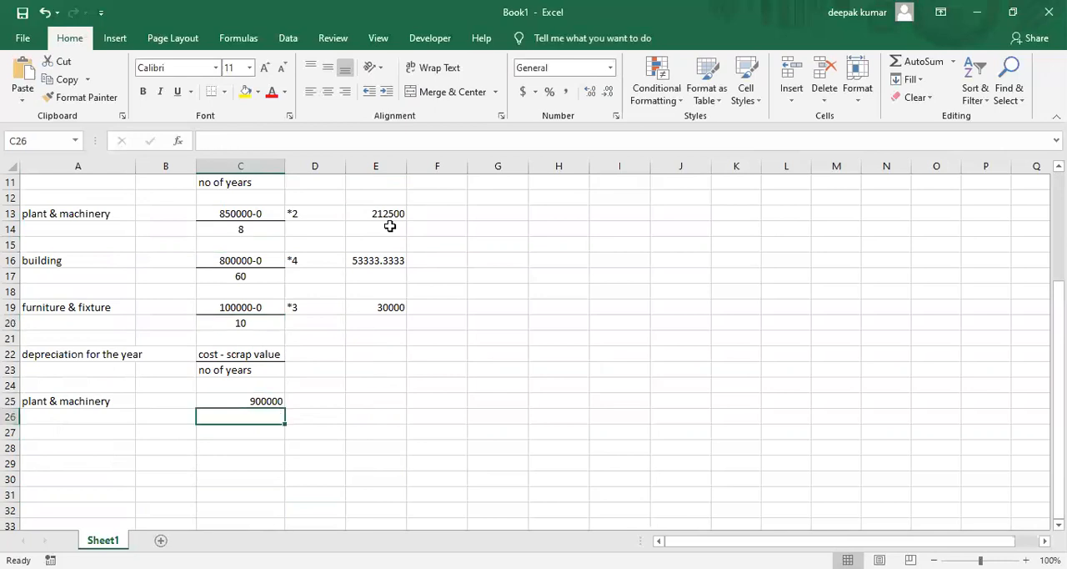
type("8")
key("Return")
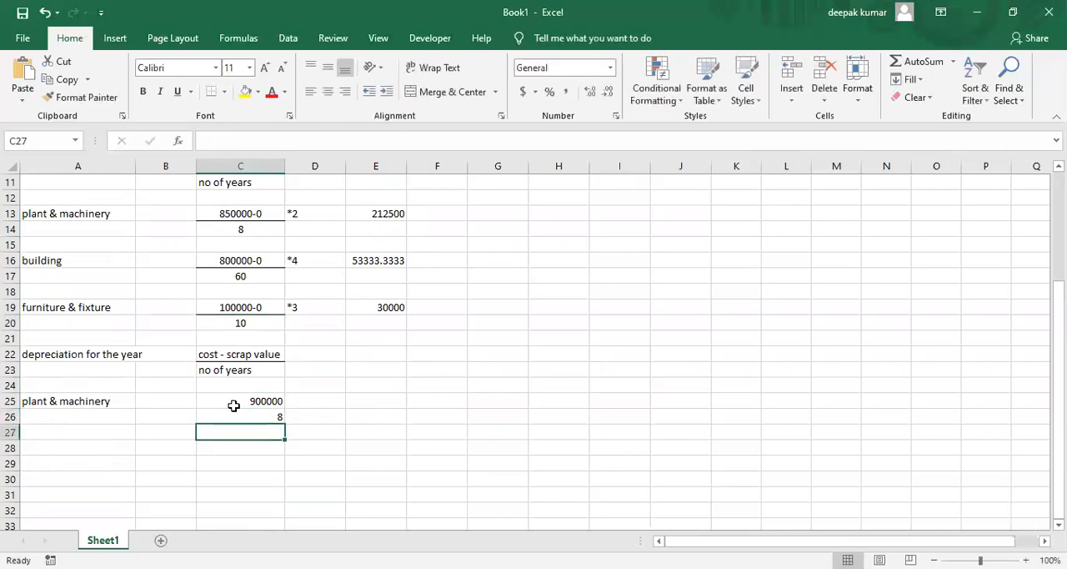
Center the plant & machinery fraction in C25:C26 and add a bottom border under C25
left_click_drag(230, 405, 231, 417)
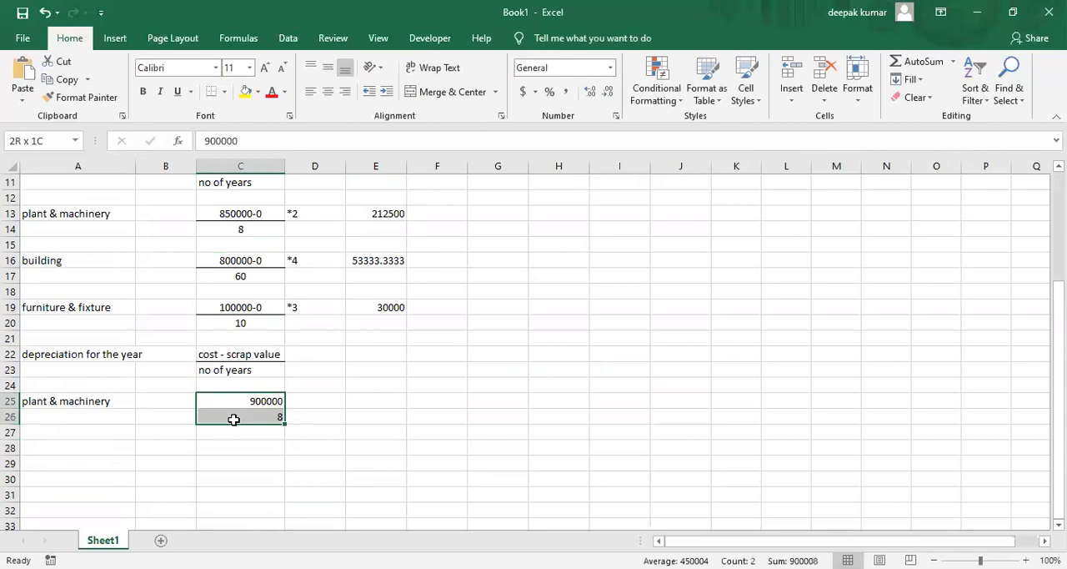
left_click(329, 97)
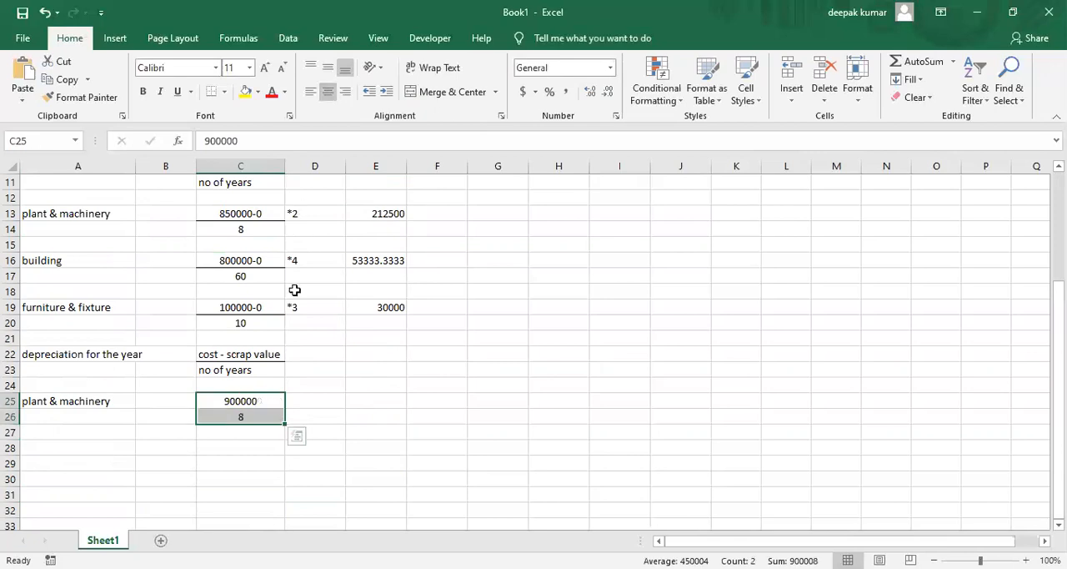
left_click(248, 401)
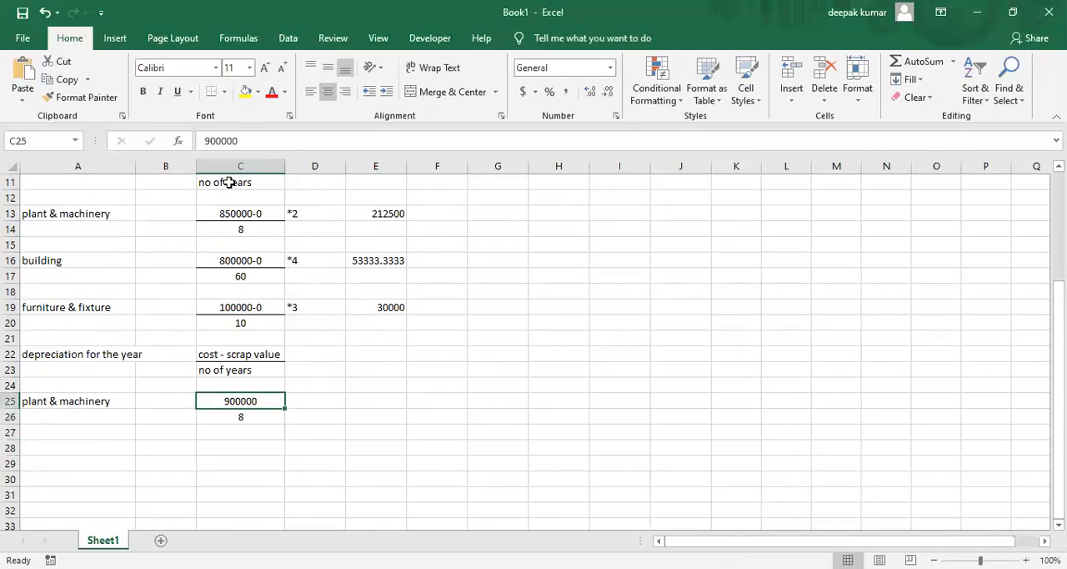
left_click(214, 93)
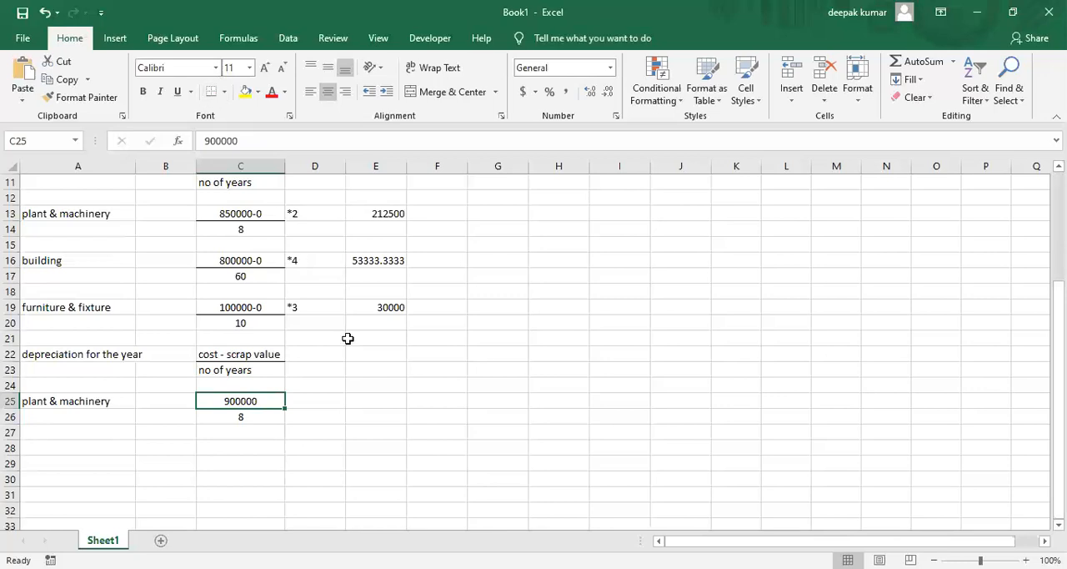
Calculate the plant & machinery depreciation for the year in E25 with the formula =C25/C26
left_click(382, 407)
type("=")
key("Left")
key("Left")
type("/")
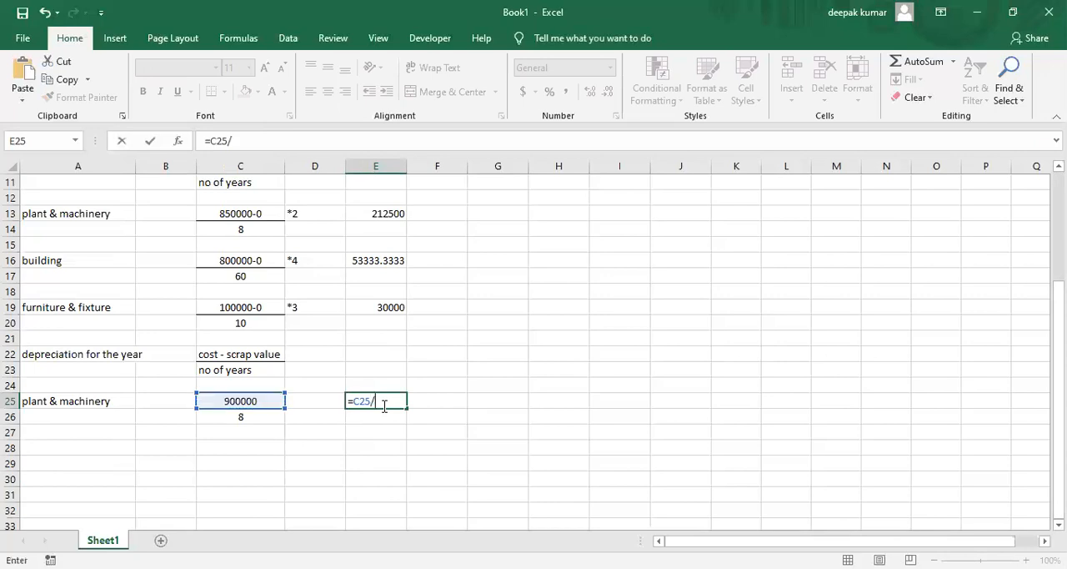
key("Down")
key("Left")
key("Left")
key("Return")
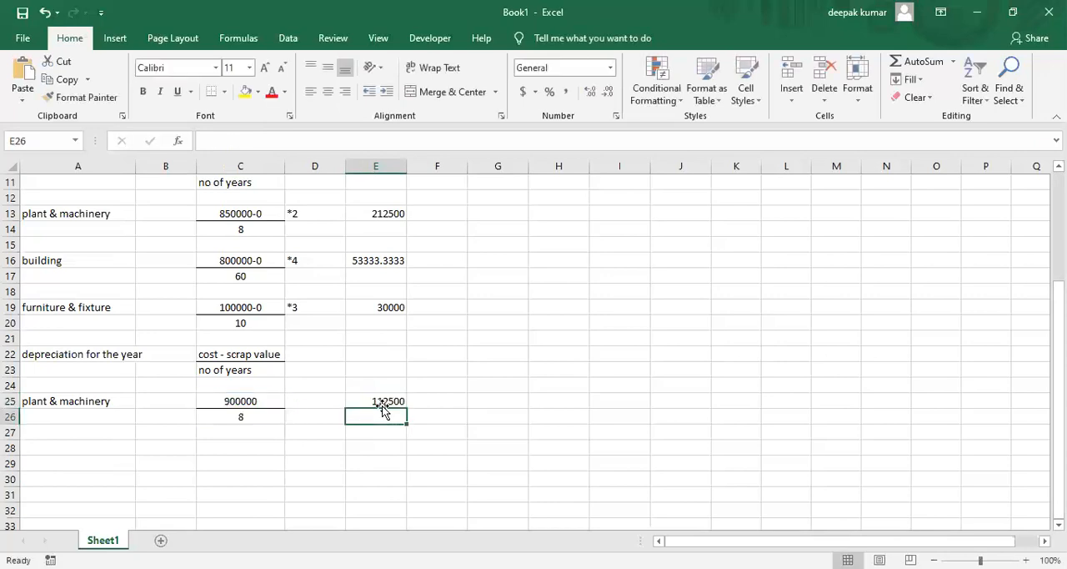
Enter 112500 as the plant & machinery depreciation for the year in G3 of the schedule
key("Up")
key("Up")
key("Up")
key("Up")
key("Up")
key("Up")
key("Up")
key("Up")
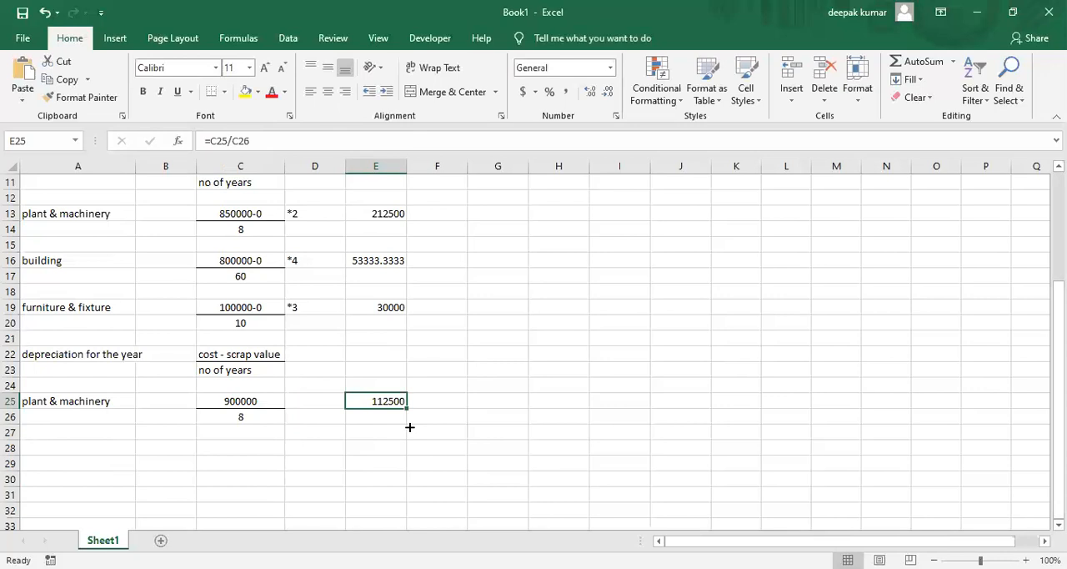
key("Up")
key("Up")
key("Up")
key("Up")
key("Up")
key("Up")
key("Up")
key("Up")
key("Up")
key("Up")
key("Up")
key("Up")
key("Up")
key("Up")
key("Up")
key("Up")
key("Up")
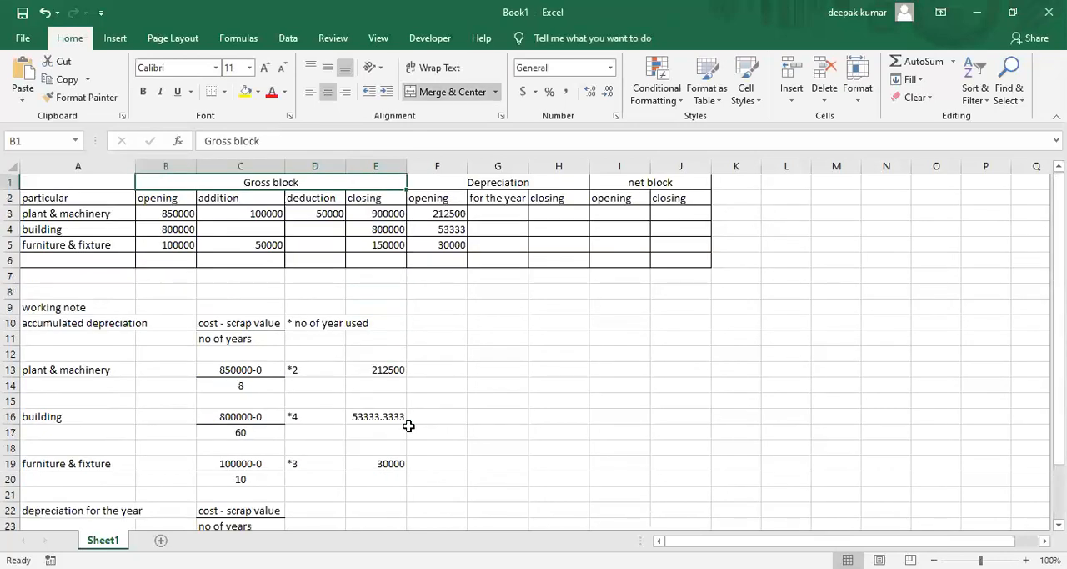
key("Right")
key("Right")
key("Down")
key("Down")
key("Left")
key("Left")
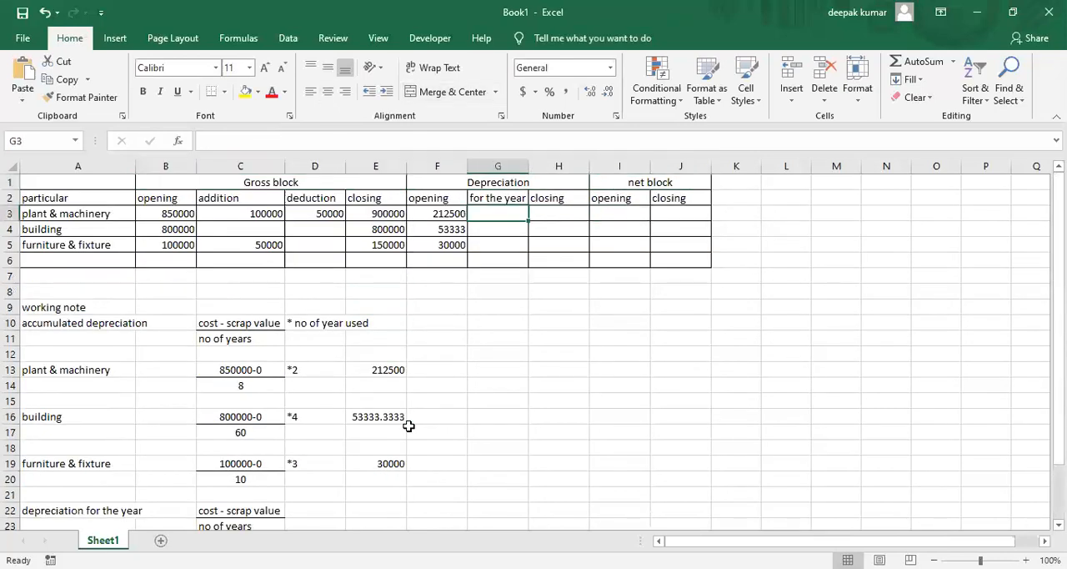
type("112500")
key("Return")
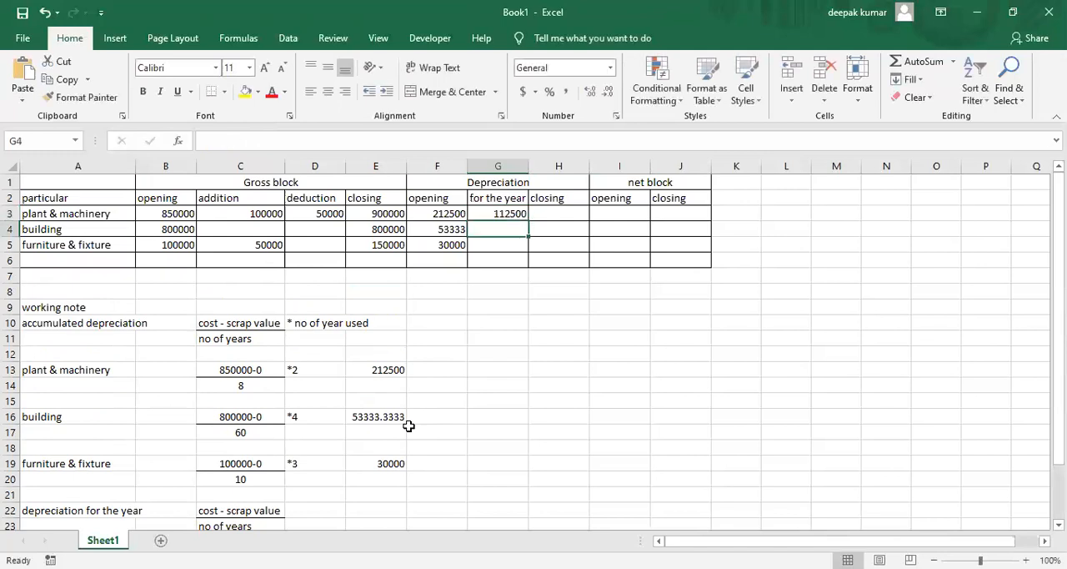
Check the building's closing gross block value in E4 and label A28 in the working note as building
key("Down")
key("Up")
key("Up")
key("Down")
key("Left")
key("Left")
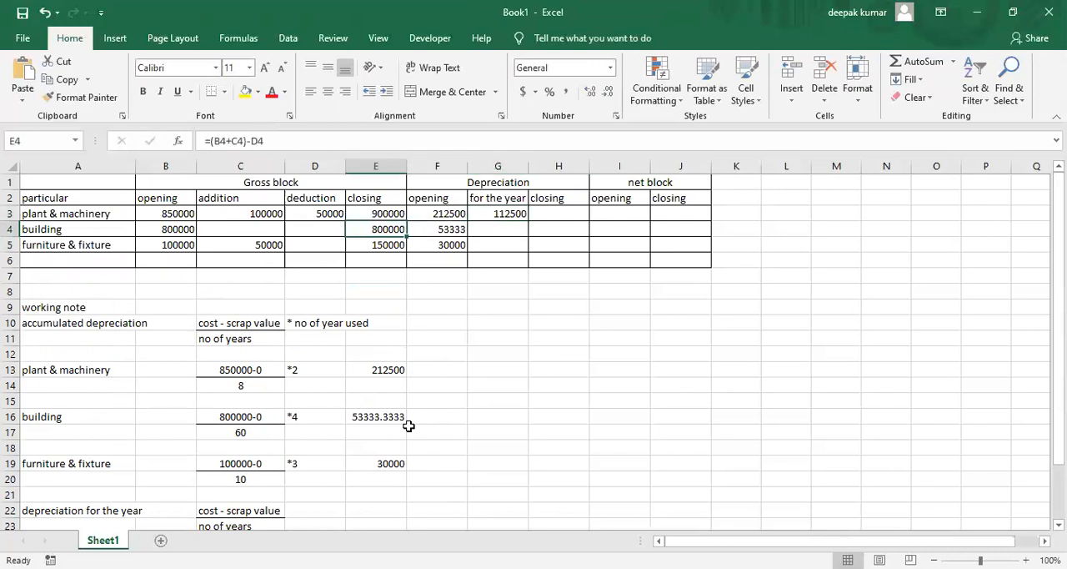
key("Down")
key("Down")
key("Down")
key("Down")
key("Down")
key("Down")
key("Down")
key("Down")
key("Down")
key("Down")
key("Down")
key("Down")
key("Down")
key("Down")
key("Down")
key("Down")
key("Down")
key("Down")
key("Down")
key("Down")
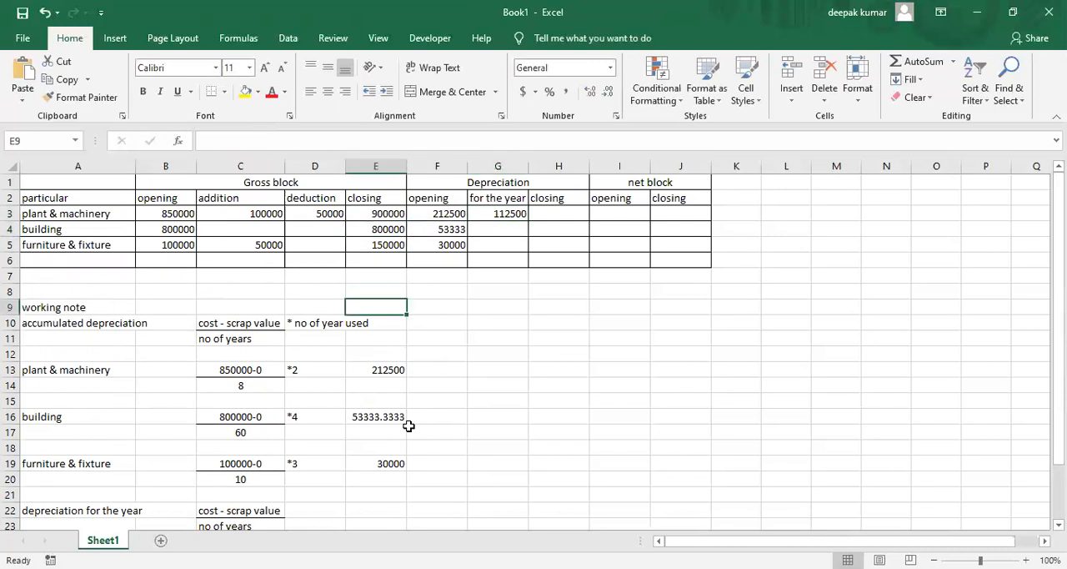
key("Left")
key("Left")
key("Left")
key("Left")
key("Up")
key("Up")
key("Up")
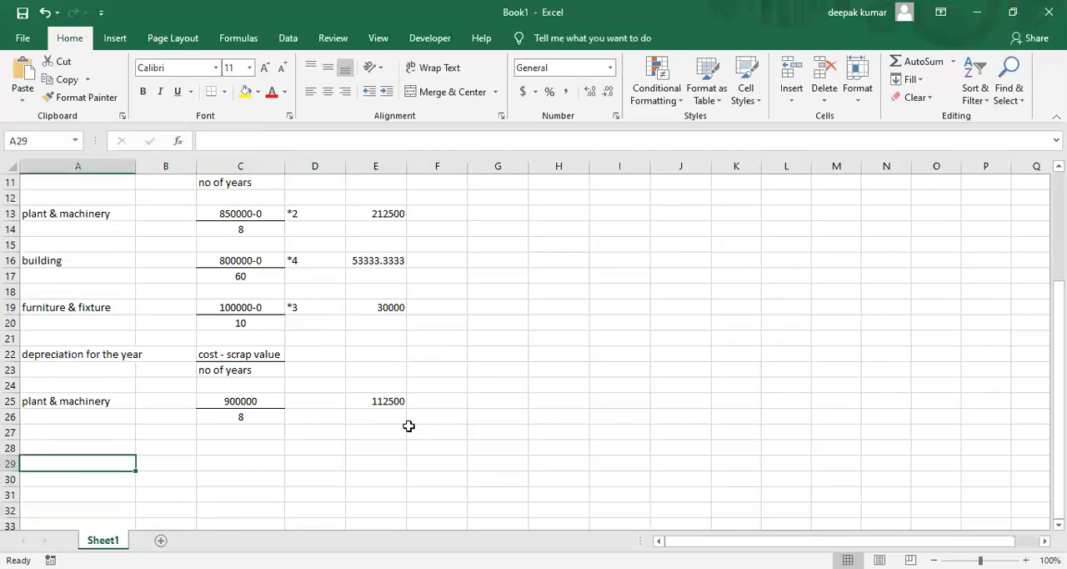
key("Up")
type("b")
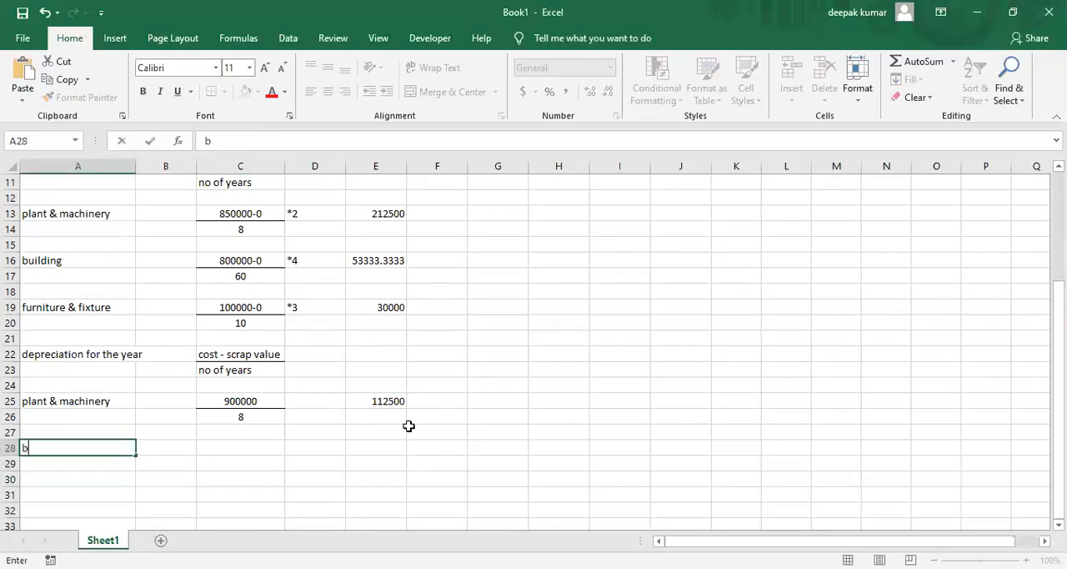
type("uilidng")
key("BackSpace")
key("BackSpace")
key("BackSpace")
key("BackSpace")
type("ding")
Enter 800000 as the building cost in C28 of the depreciation-for-the-year note
key("Tab")
key("Tab")
type("80000")
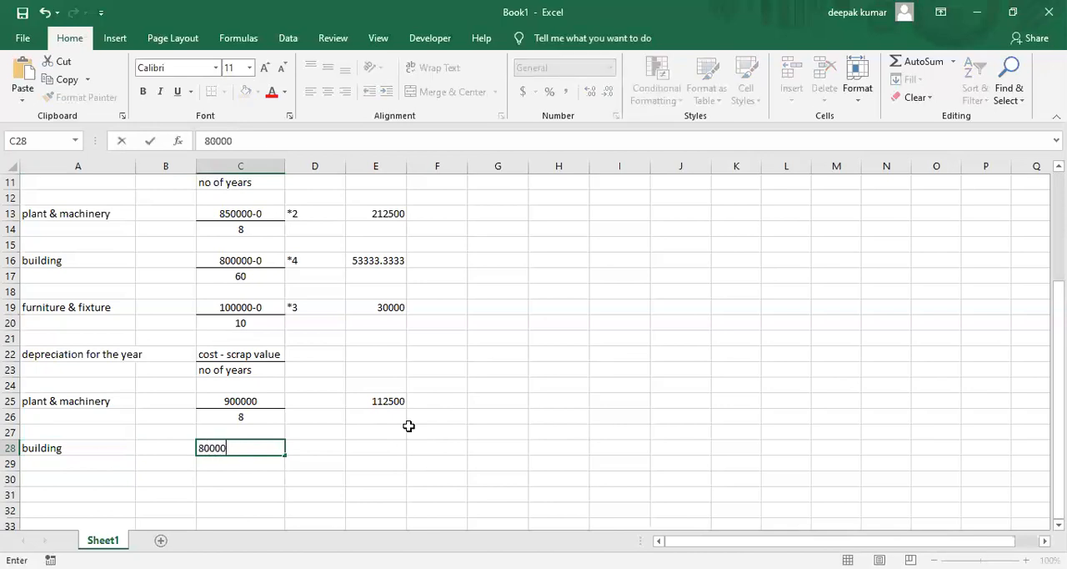
type("0")
key("Return")
Check the building's useful life in the accumulated depreciation note and enter 60 as the number of years in C29
key("Up")
key("Up")
key("Up")
key("Up")
key("Up")
key("Up")
key("Up")
key("Up")
key("Up")
key("Up")
key("Up")
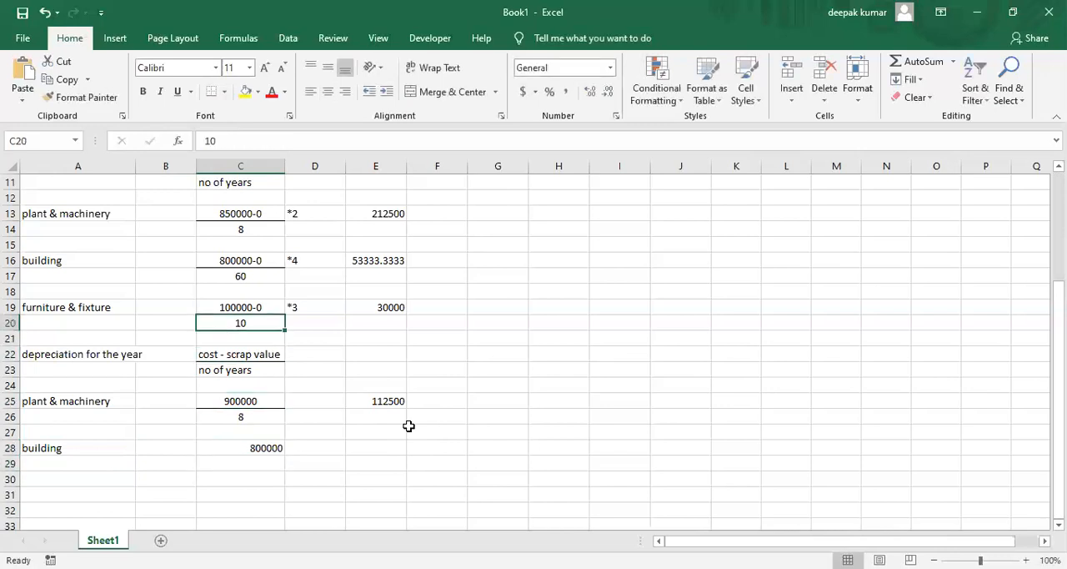
key("Down")
key("Down")
key("Down")
key("Down")
key("Down")
key("Down")
key("Down")
key("Down")
key("Down")
key("Down")
key("Down")
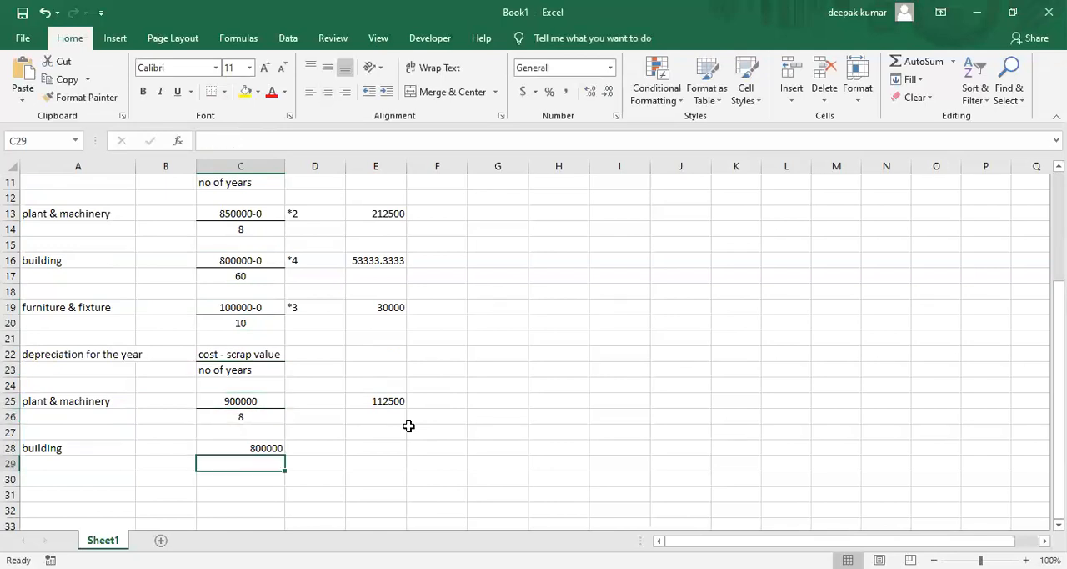
type("60")
key("Return")
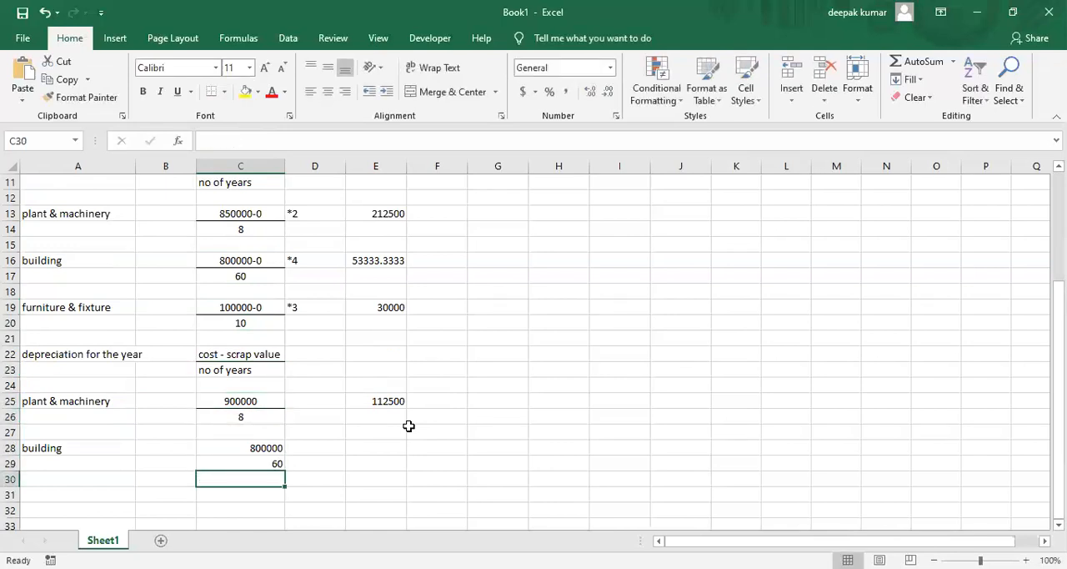
Center the building fraction in C28:C29 and add a bottom border under C28
key("Up")
key("Up")
key("shift+Down")
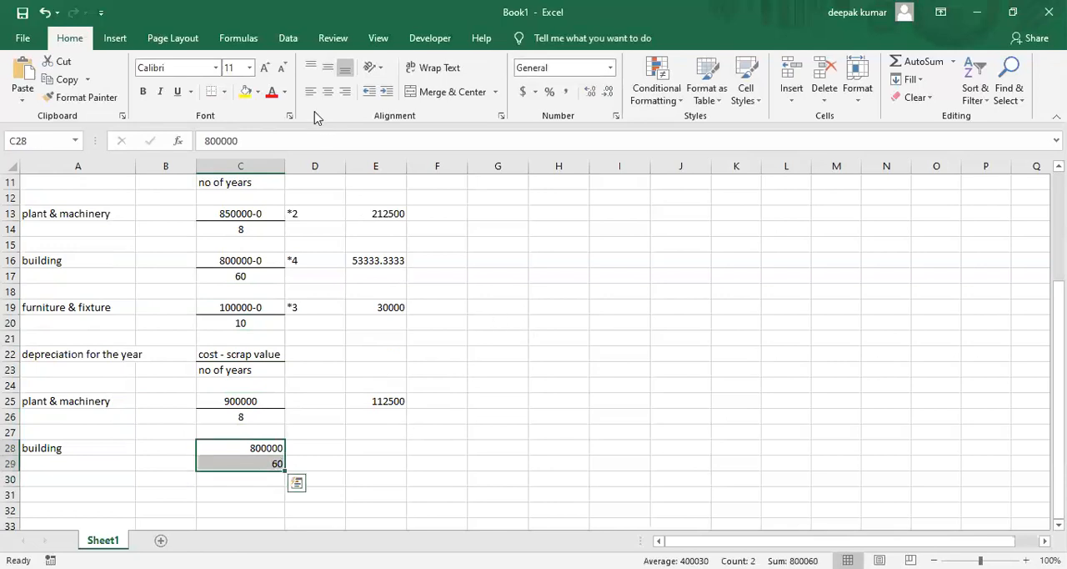
left_click(326, 94)
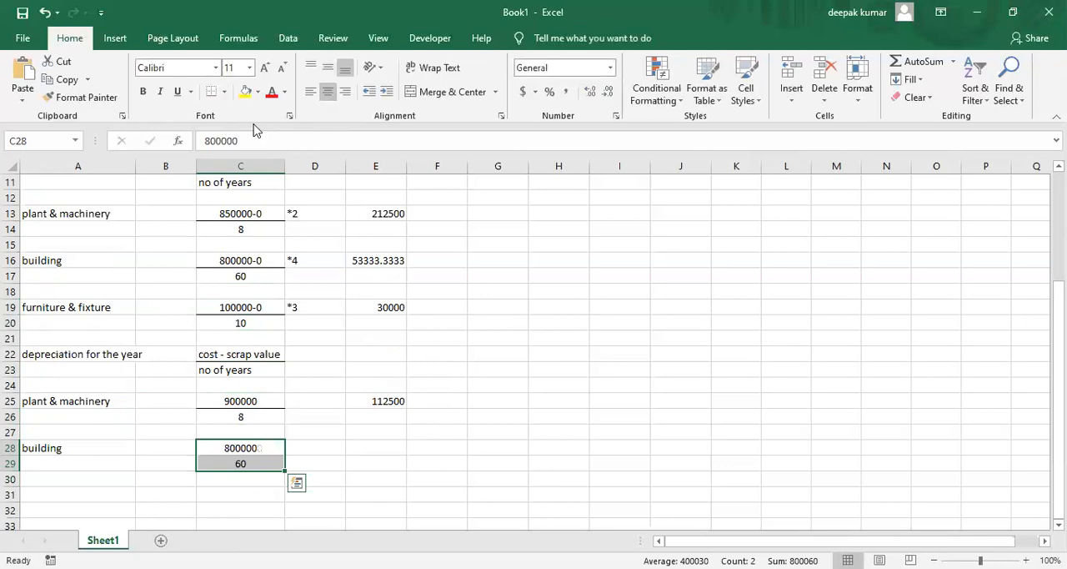
left_click(239, 451)
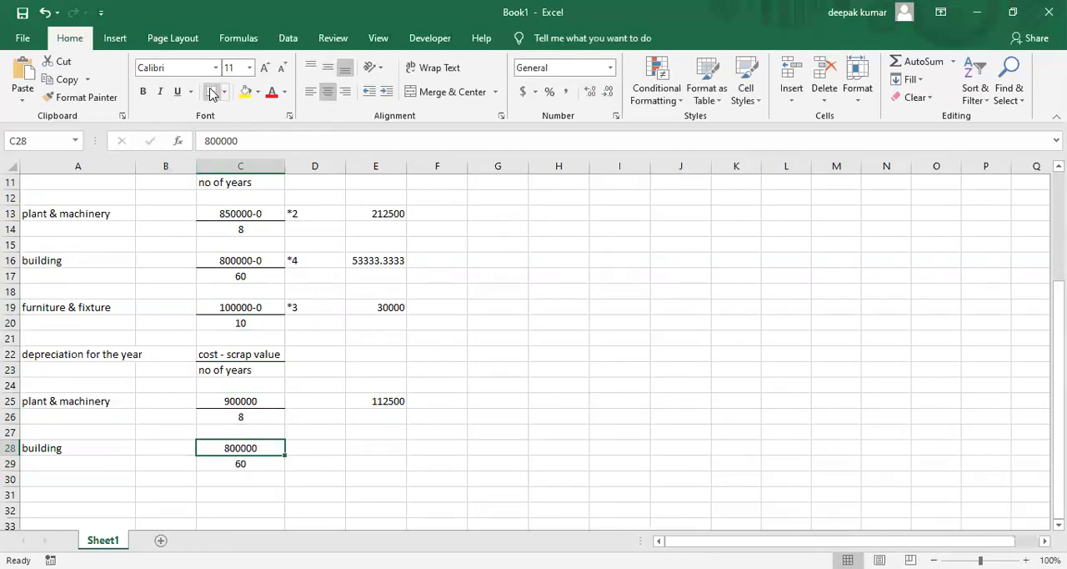
Calculate the building depreciation for the year in E28 with the formula =C28/C29
left_click(389, 448)
type("=")
key("Left")
key("Left")
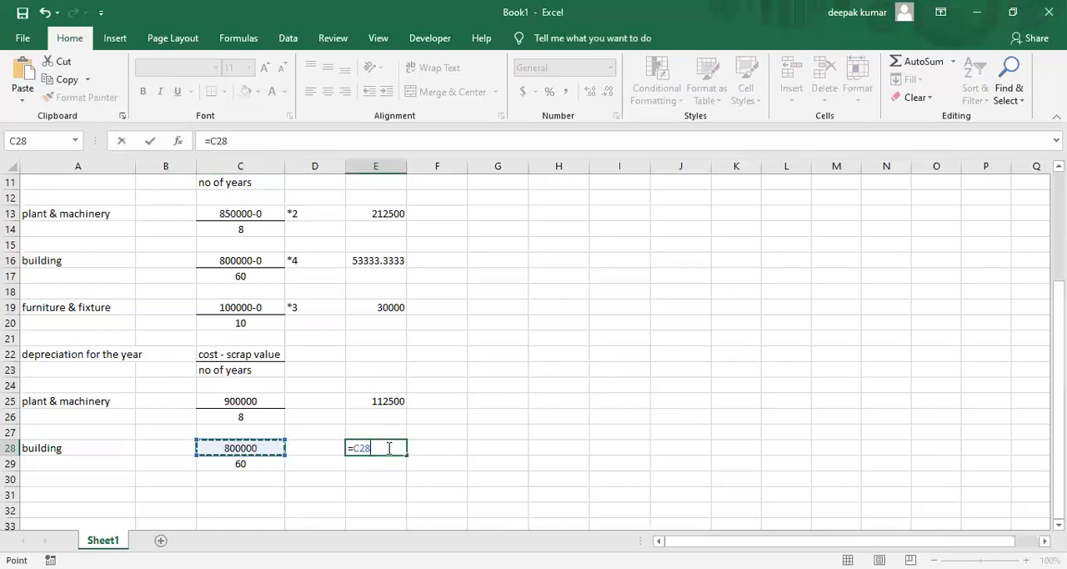
type("/")
key("Down")
key("Left")
key("Left")
key("Left")
key("Right")
key("Return")
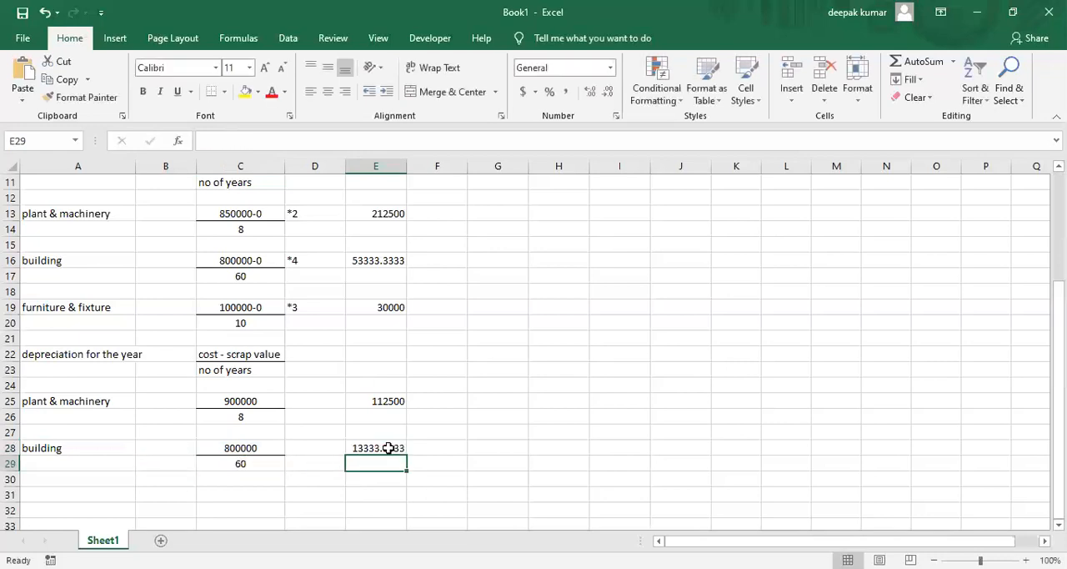
Enter 13333 as the building depreciation for the year in G4 of the schedule
key("Up")
key("Up")
key("Up")
key("Up")
key("Up")
key("Up")
key("Up")
key("Up")
key("Up")
key("Up")
key("Up")
key("Up")
key("Up")
key("Up")
key("Up")
key("Up")
key("Up")
key("Up")
key("Up")
key("Up")
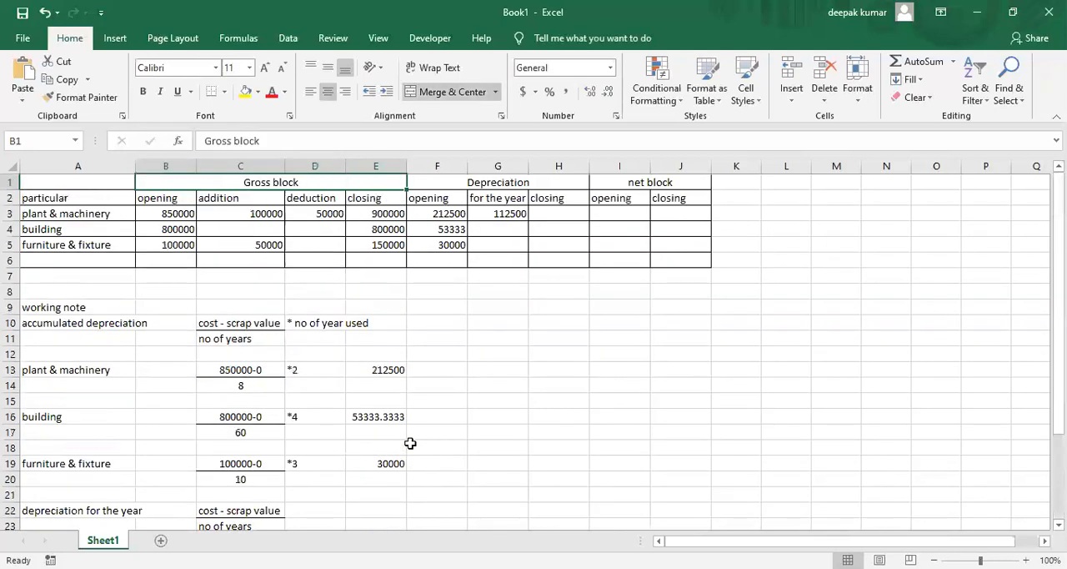
key("Down")
key("Down")
Check the furniture & fixture closing gross block value in E5 and label A31 in the working note as furniture & fixture
key("Down")
key("Right")
key("Right")
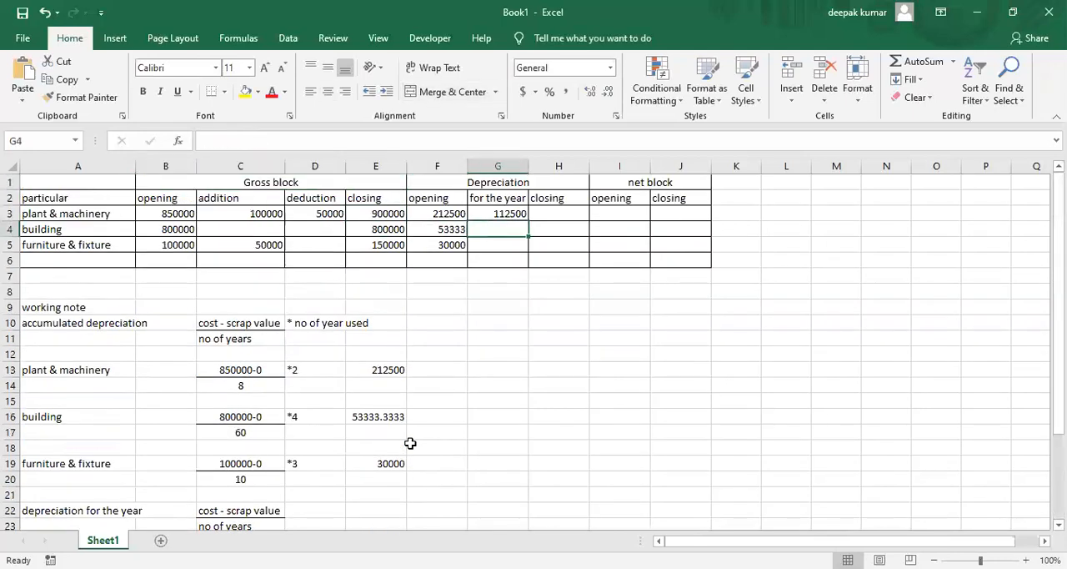
type("13333")
key("Return")
key("Down")
key("Down")
key("Down")
key("Down")
key("Down")
key("Down")
key("Up")
key("Up")
key("Up")
key("Up")
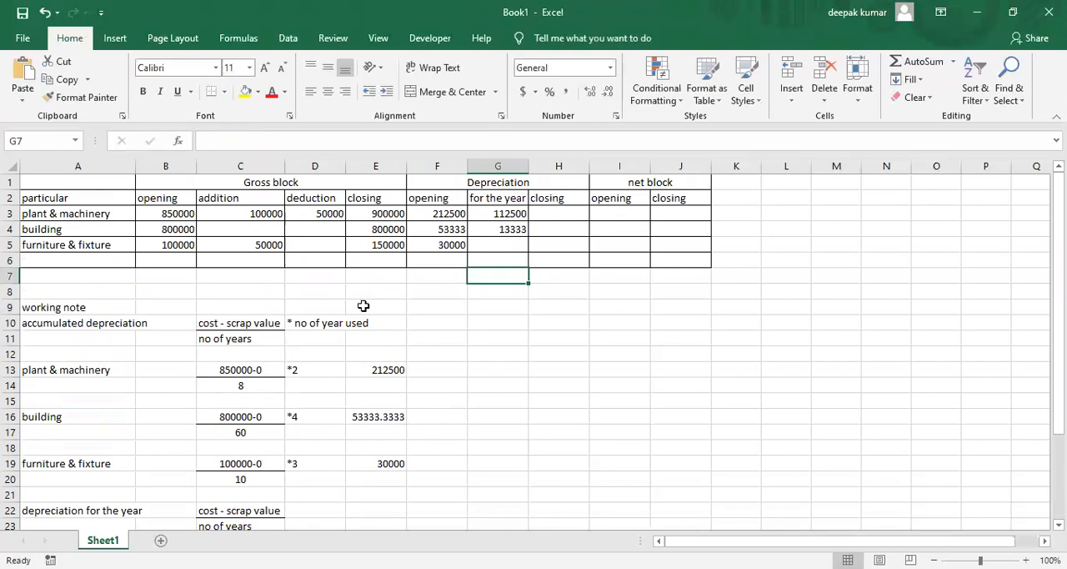
left_click(377, 250)
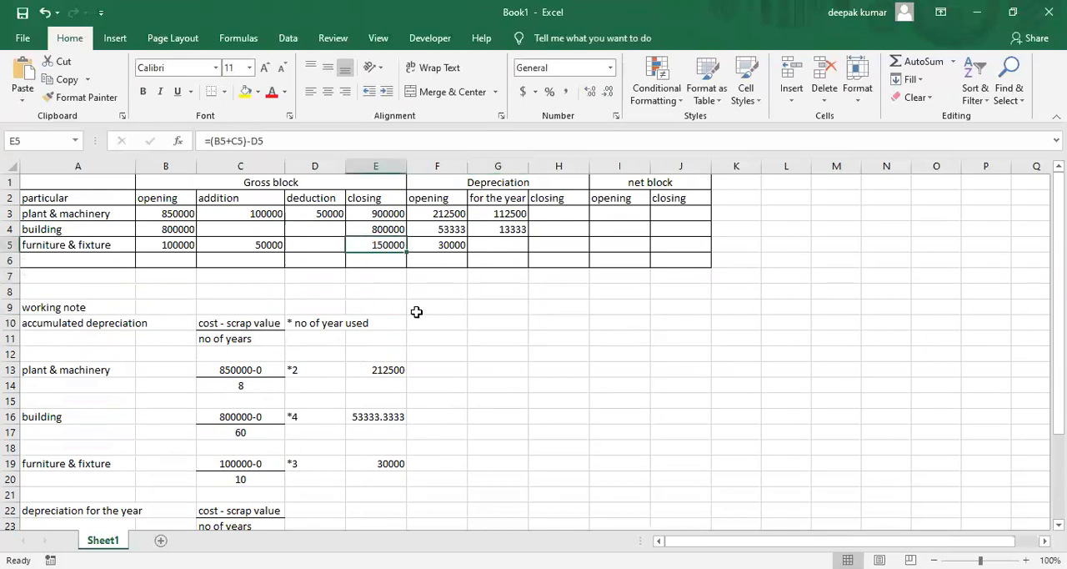
key("Down")
key("Down")
key("Down")
key("Down")
key("Down")
key("Down")
key("Down")
key("Down")
key("Down")
key("Down")
key("Down")
key("Down")
key("Down")
key("Down")
key("Down")
key("Down")
key("Down")
key("Down")
key("Down")
key("Down")
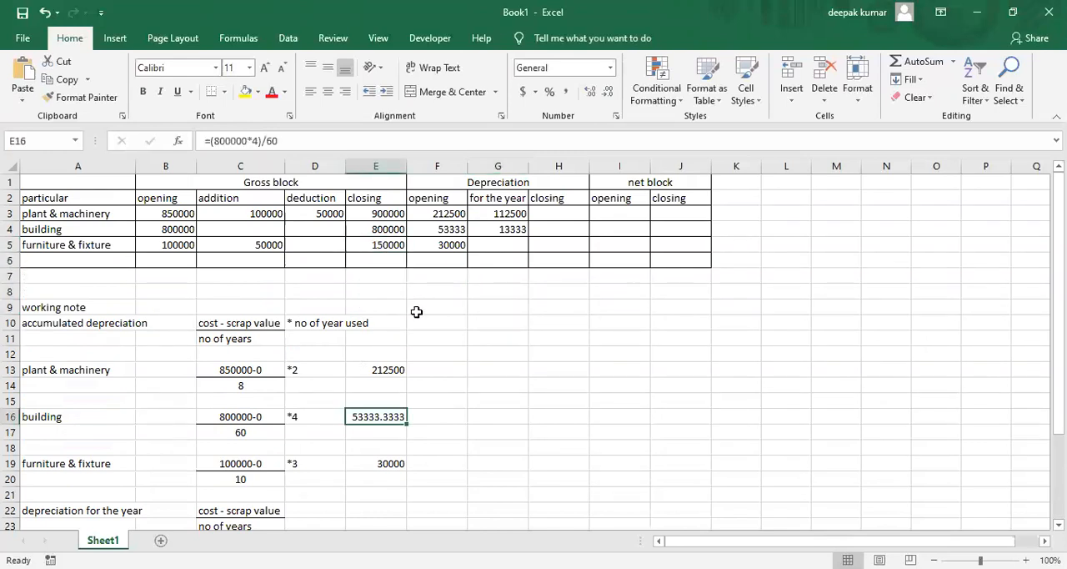
key("Left")
key("Left")
key("Left")
key("Left")
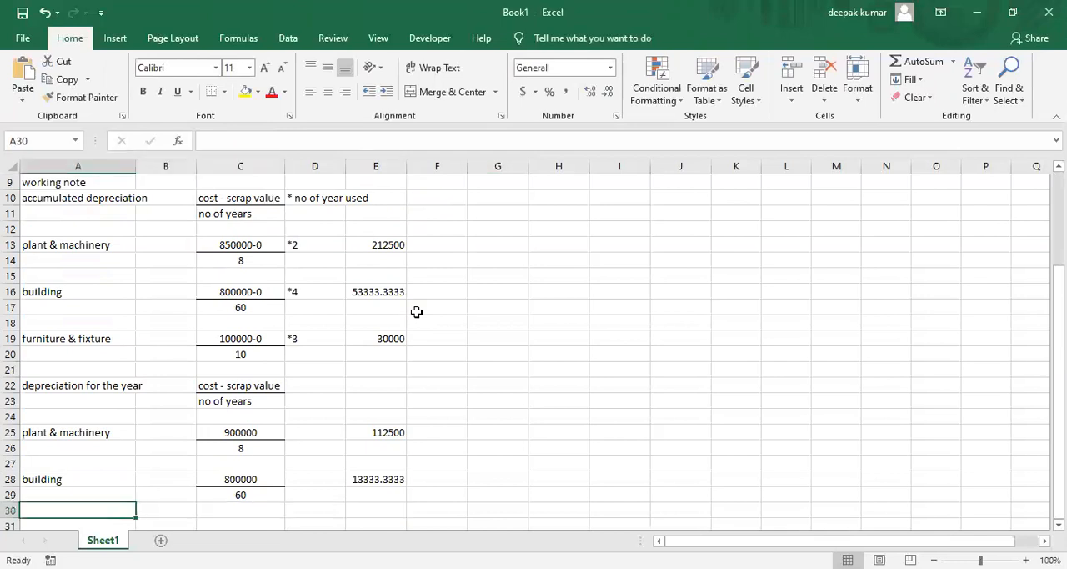
key("Down")
type("furn")
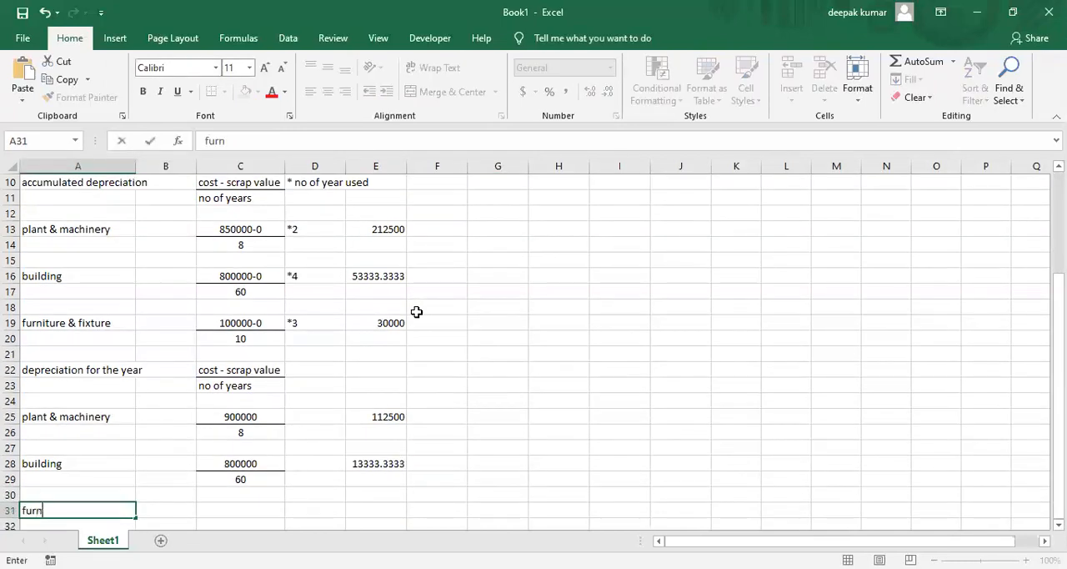
type("iture & fixture")
Enter 150000 as the furniture & fixture cost in C31 of the working note
key("Right")
key("Right")
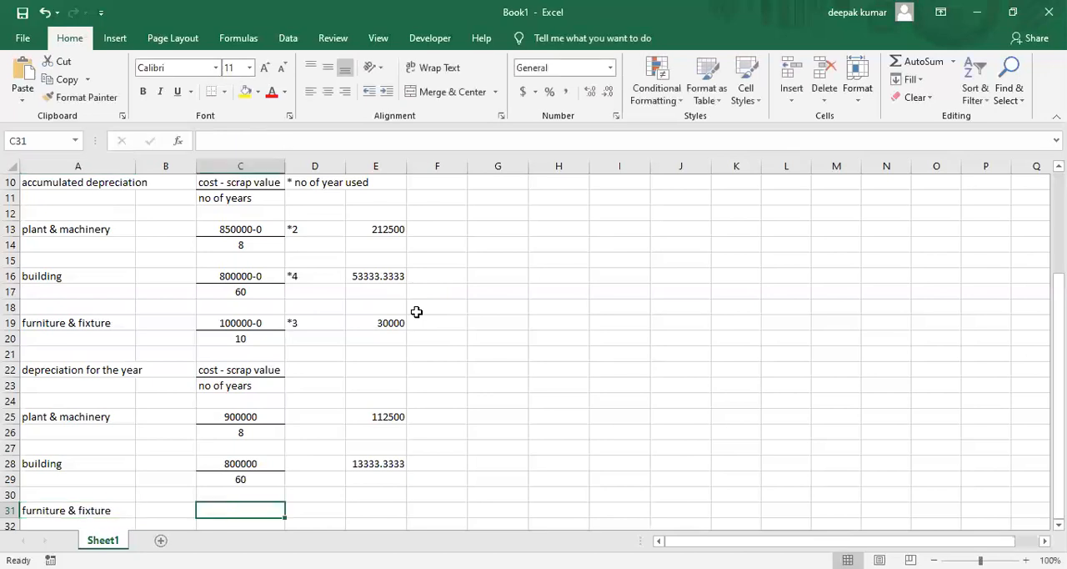
type("1")
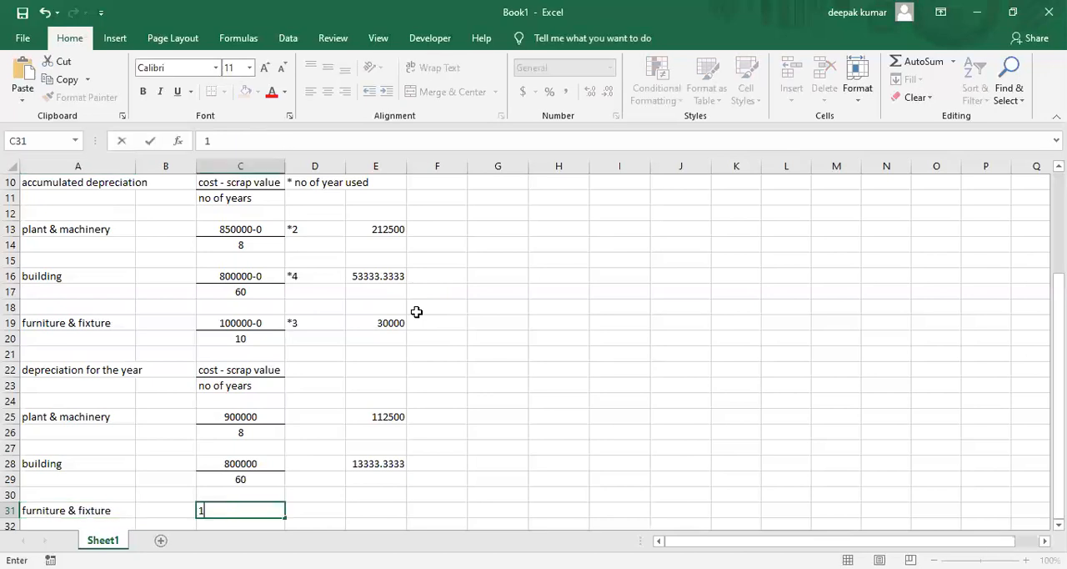
type("50000")
key("Return")
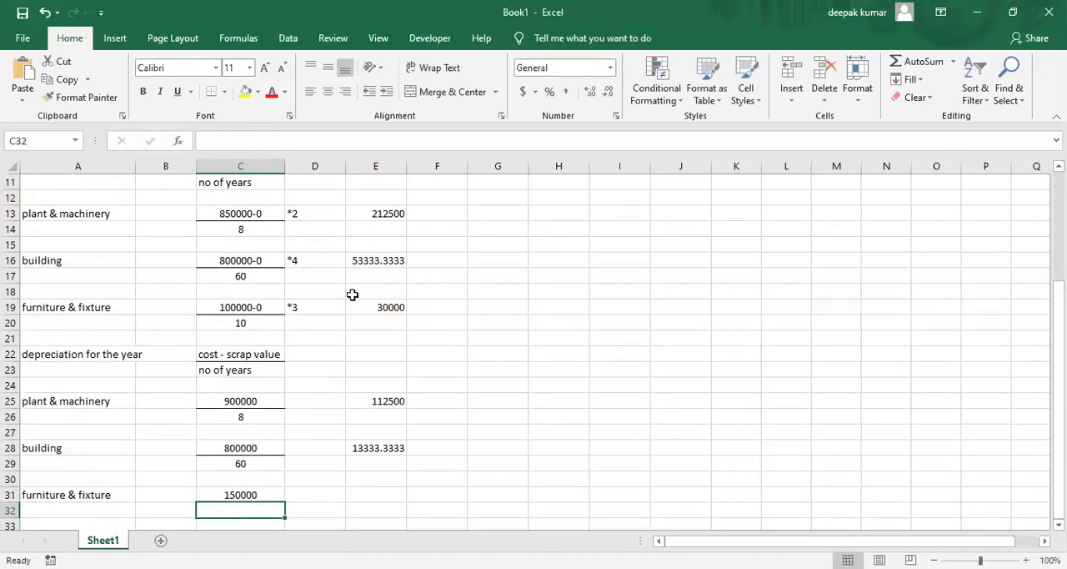
Check the furniture & fixture useful life in C20 and enter 10 as the number of years in C32
left_click(266, 322)
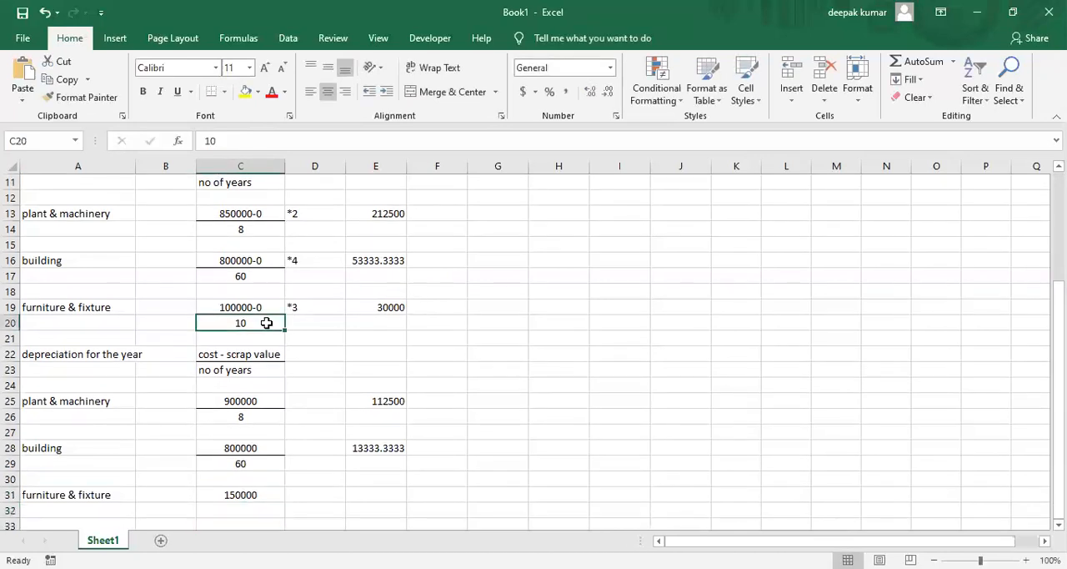
left_click(241, 507)
type("10")
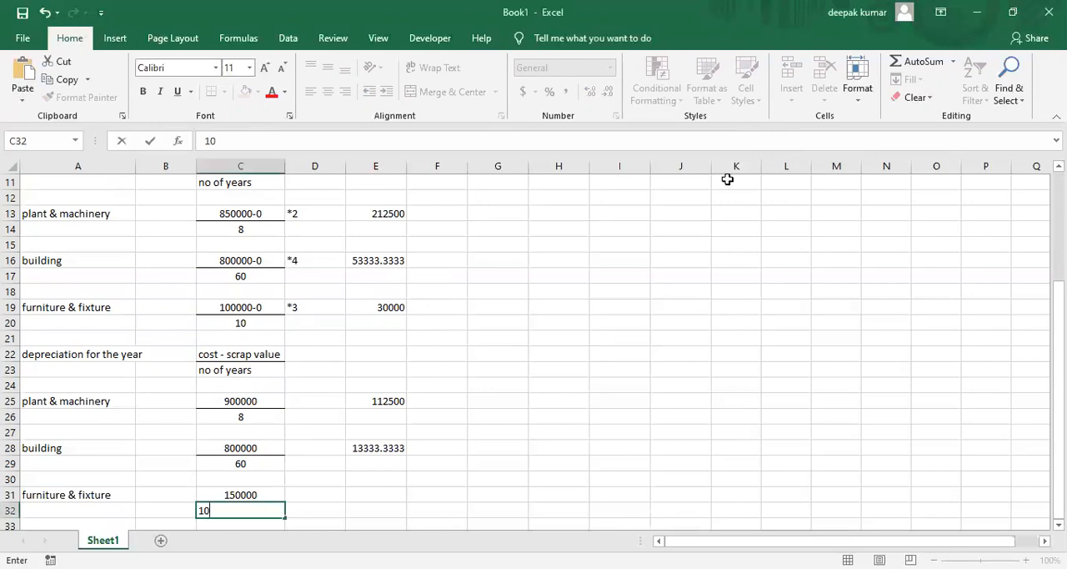
key("Return")
Calculate the furniture & fixture depreciation for the year in E31 with the formula =C31/C32
key("Right")
key("Up")
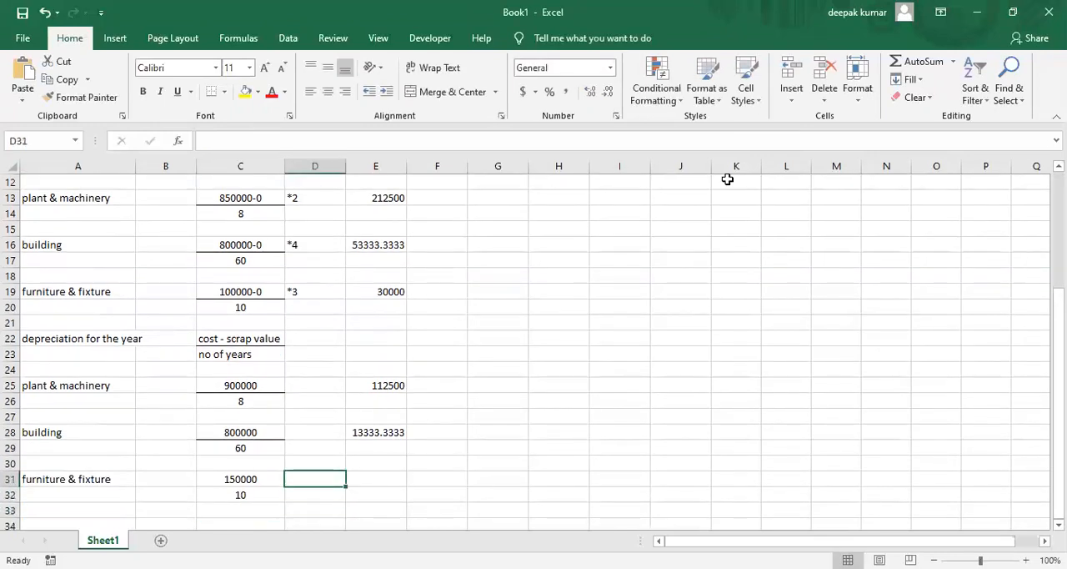
key("Right")
type("=")
key("Left")
key("Left")
key("Left")
key("Right")
type("/")
key("Left")
key("Left")
key("Down")
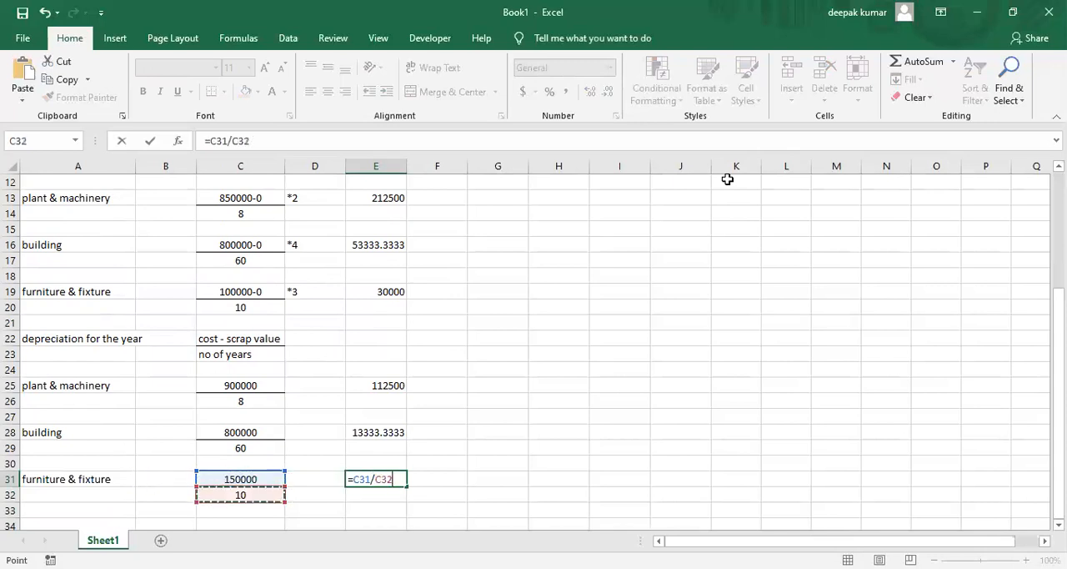
key("Return")
Enter 15000 as the furniture & fixture depreciation for the year in G5 of the schedule
key("Up")
key("Up")
key("Up")
key("Up")
key("Up")
key("Up")
key("Up")
key("Up")
key("Up")
key("Up")
key("Up")
key("Up")
key("Up")
key("Up")
key("Up")
key("Up")
key("Up")
key("Up")
key("Up")
key("Up")
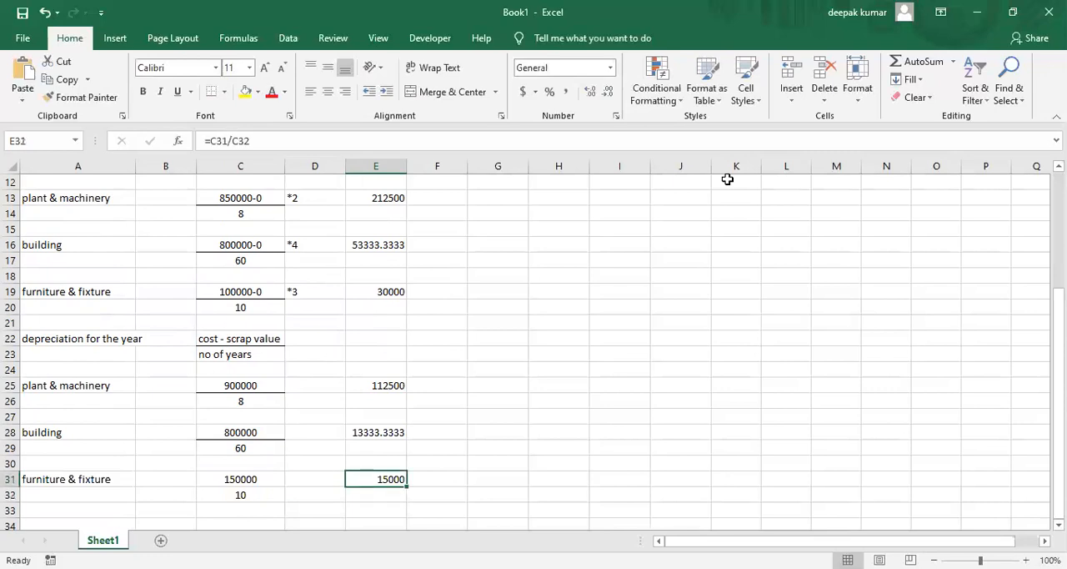
key("Down")
key("Down")
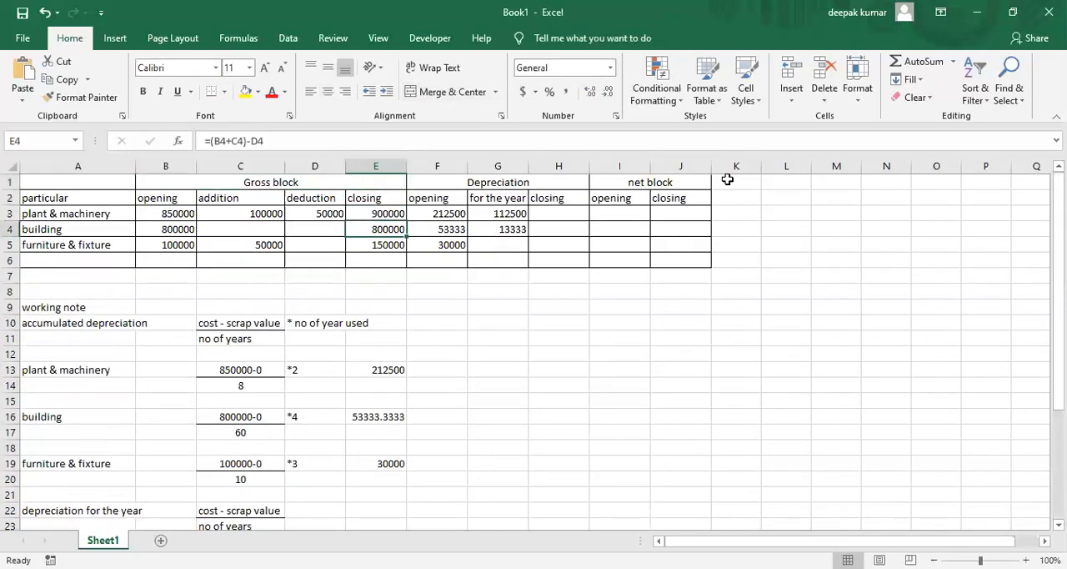
key("Down")
key("Right")
key("Right")
type("15000")
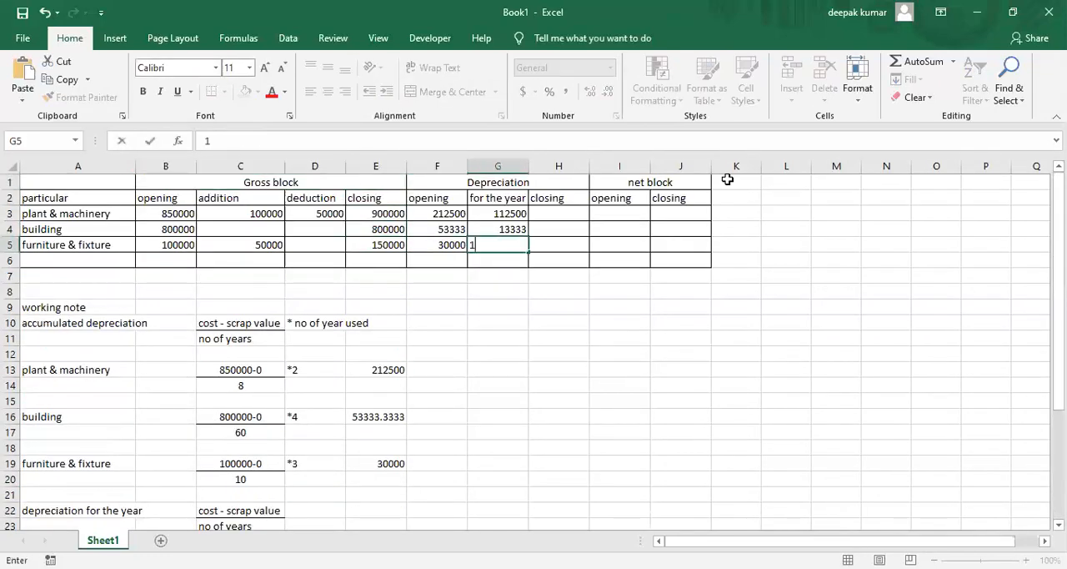
key("Return")
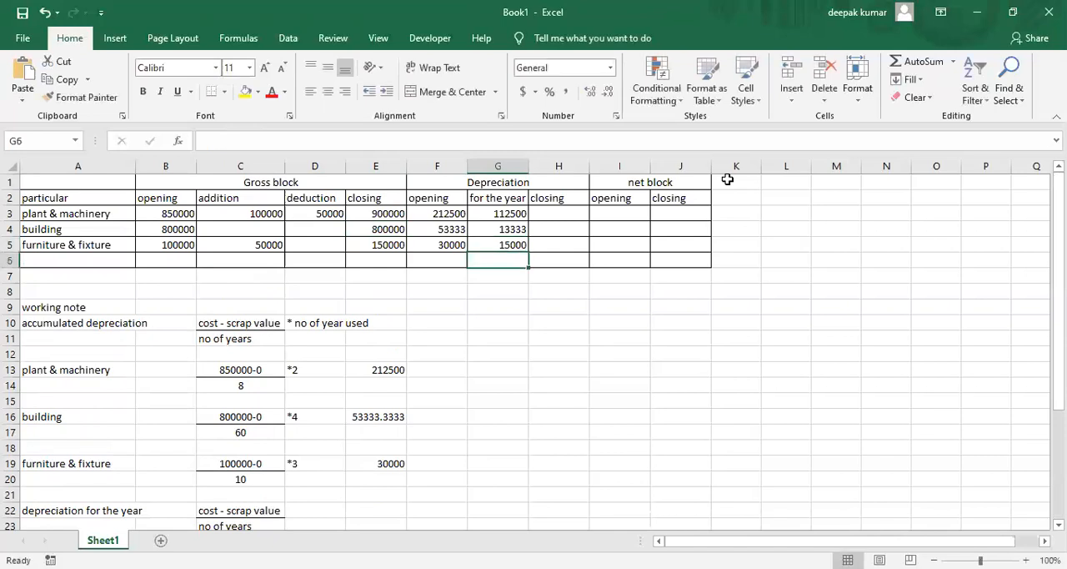
Calculate the closing depreciation in H3 with the formula =F3+G3 and fill it down to H5
key("Right")
key("Up")
key("Up")
key("Up")
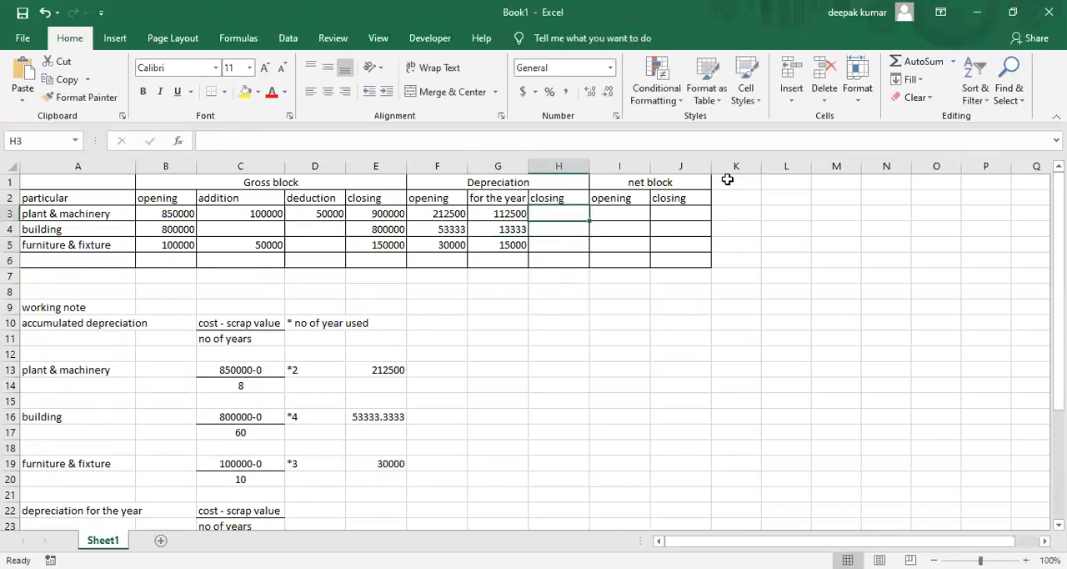
left_click(427, 220)
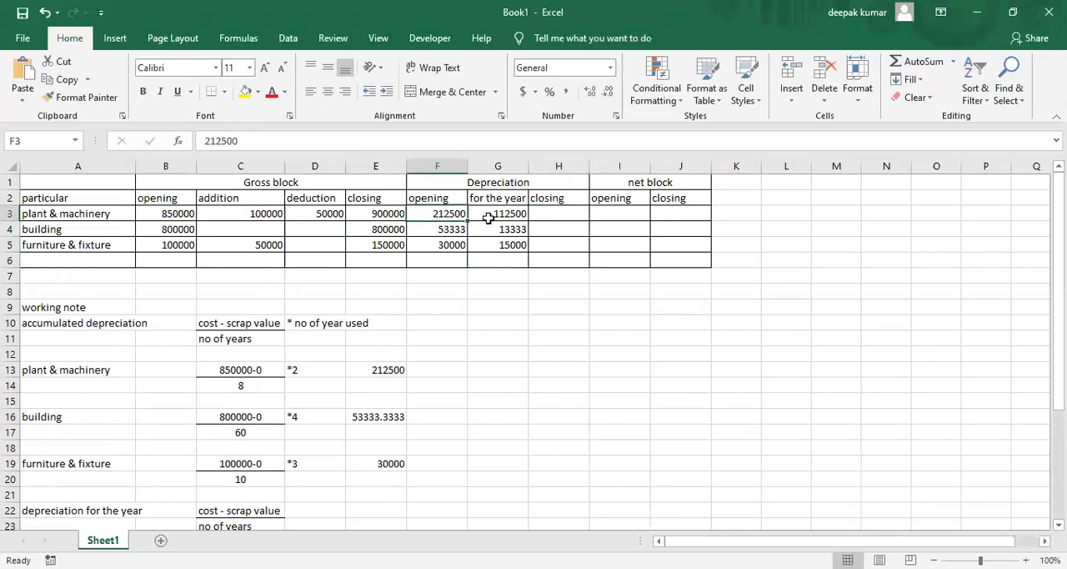
left_click(487, 217)
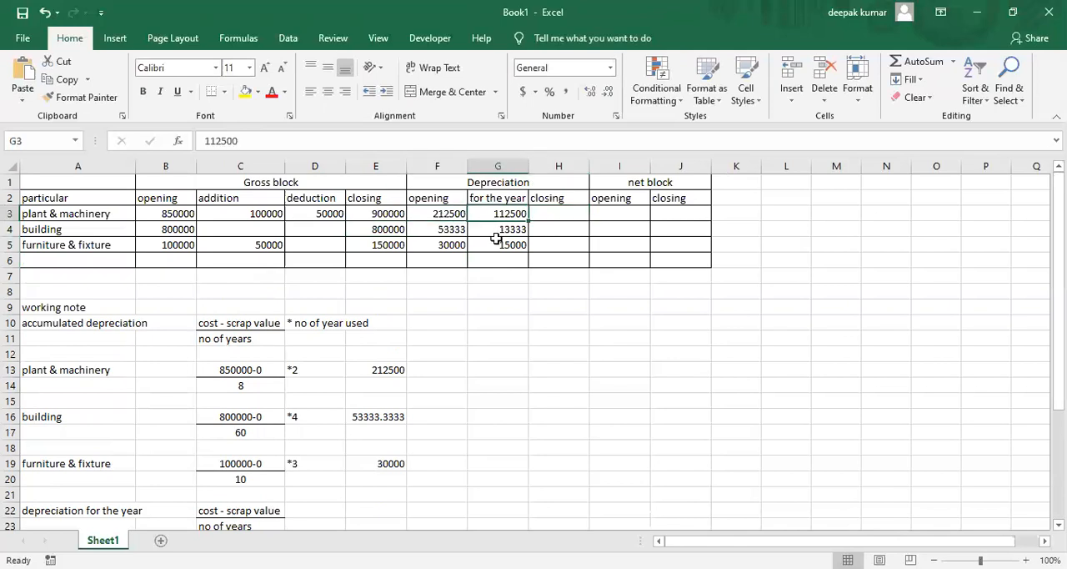
left_click(560, 212)
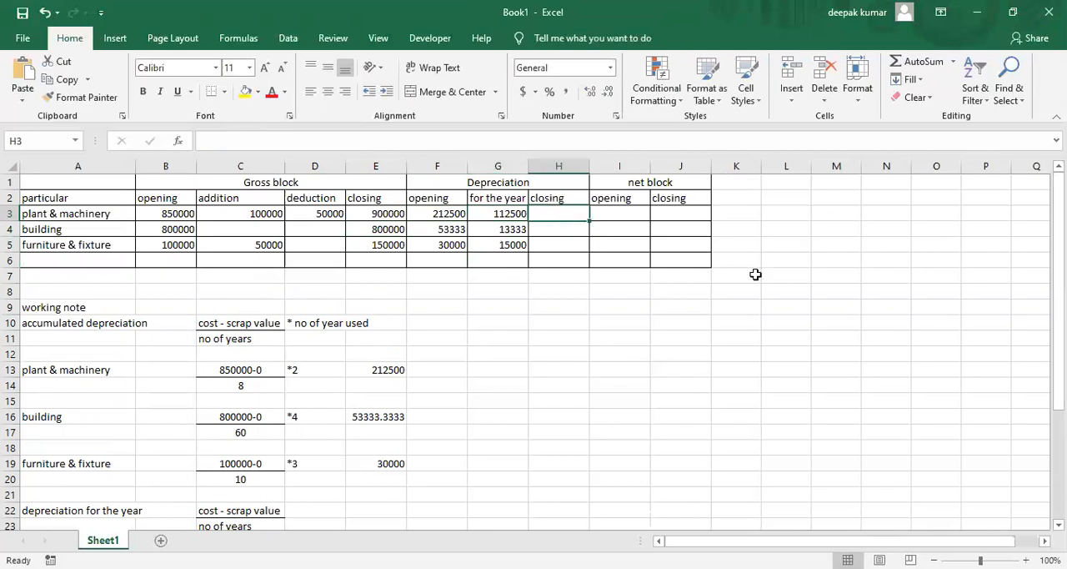
type("=")
key("Left")
key("Left")
type("+")
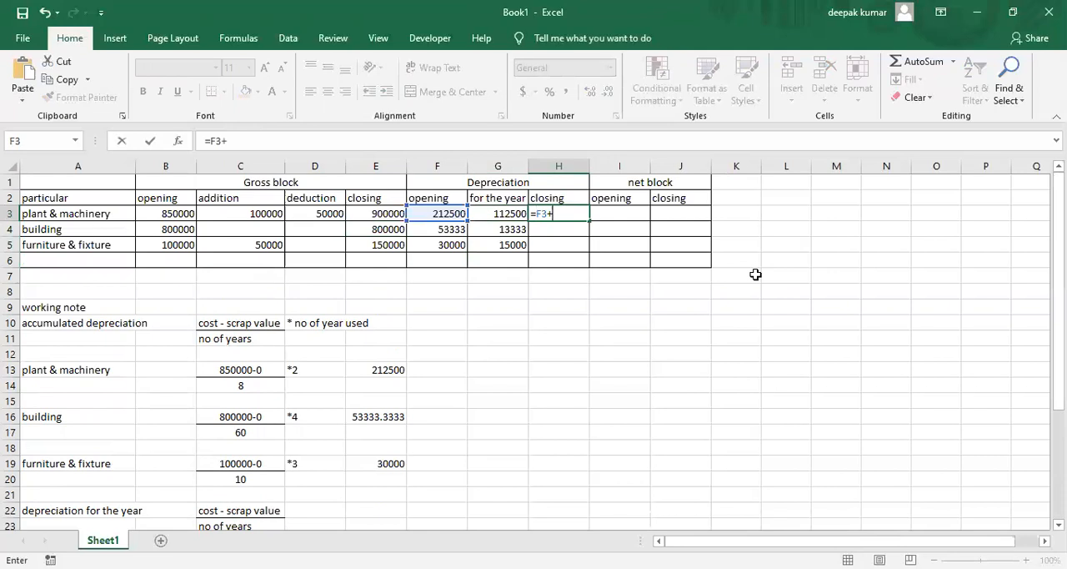
key("Left")
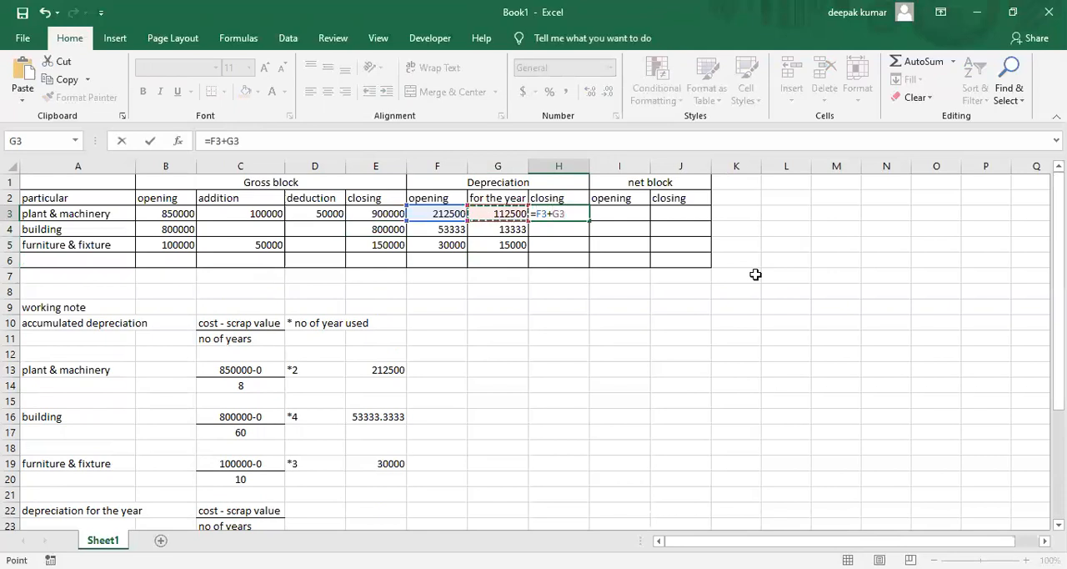
key("Return")
left_click(576, 215)
left_click_drag(591, 221, 591, 250)
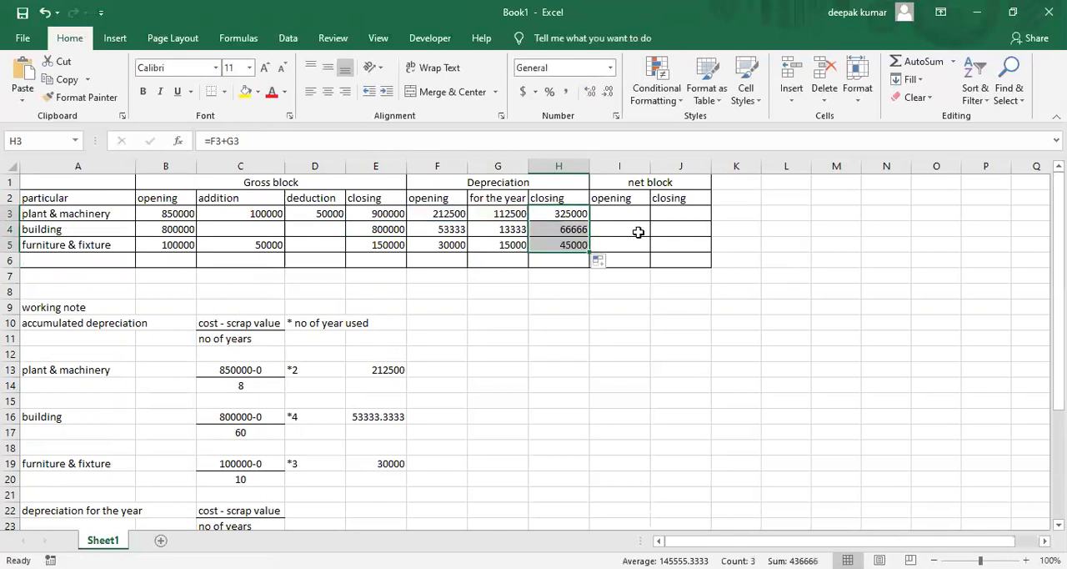
Calculate the opening net block in I3 with the formula =B3-F3 and fill it down to I5
left_click(627, 213)
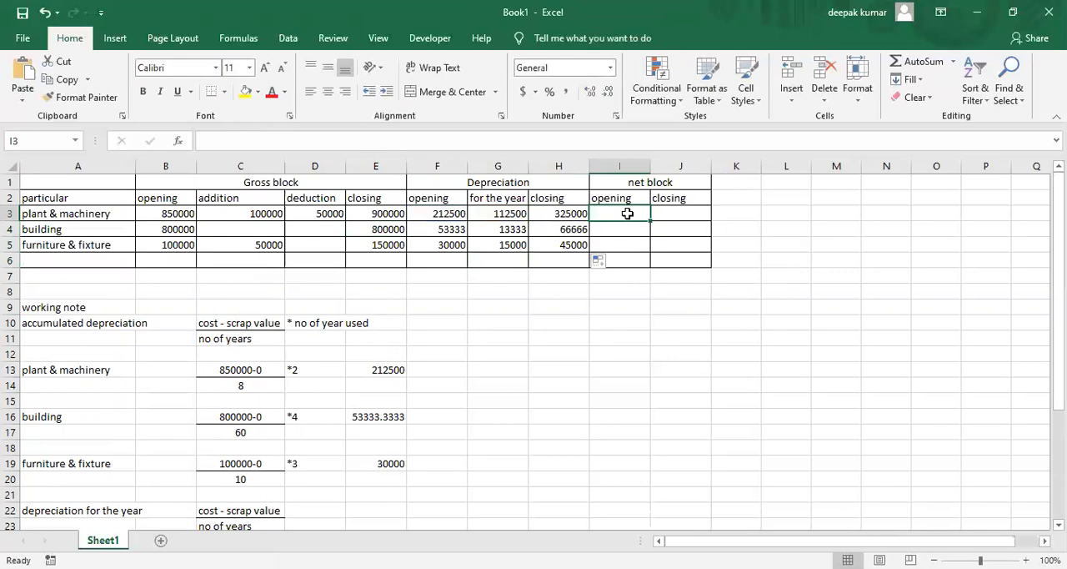
type("=")
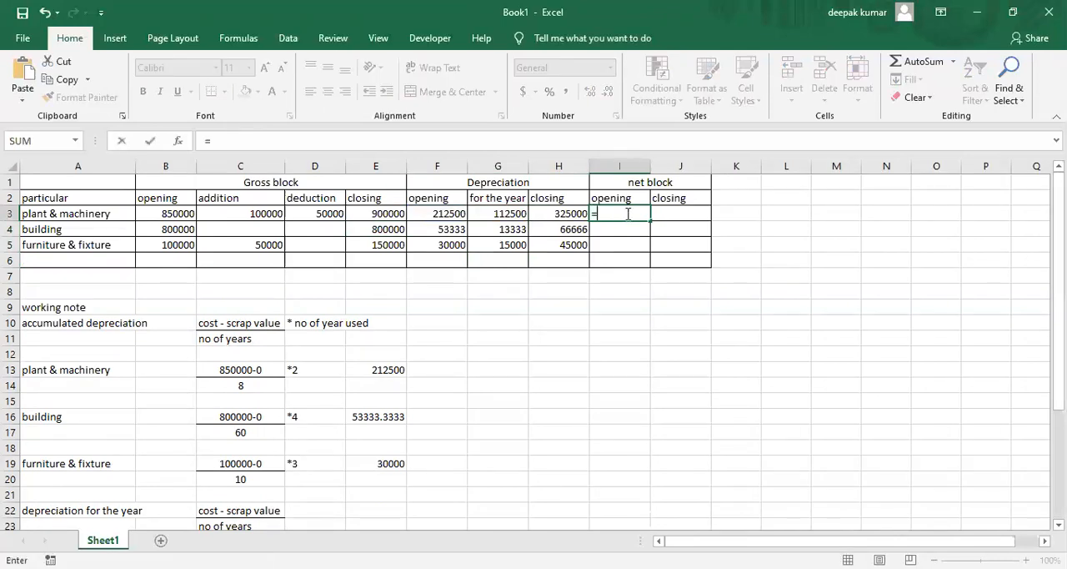
key("Left")
key("Left")
key("Left")
key("Left")
key("Left")
key("Left")
key("Left")
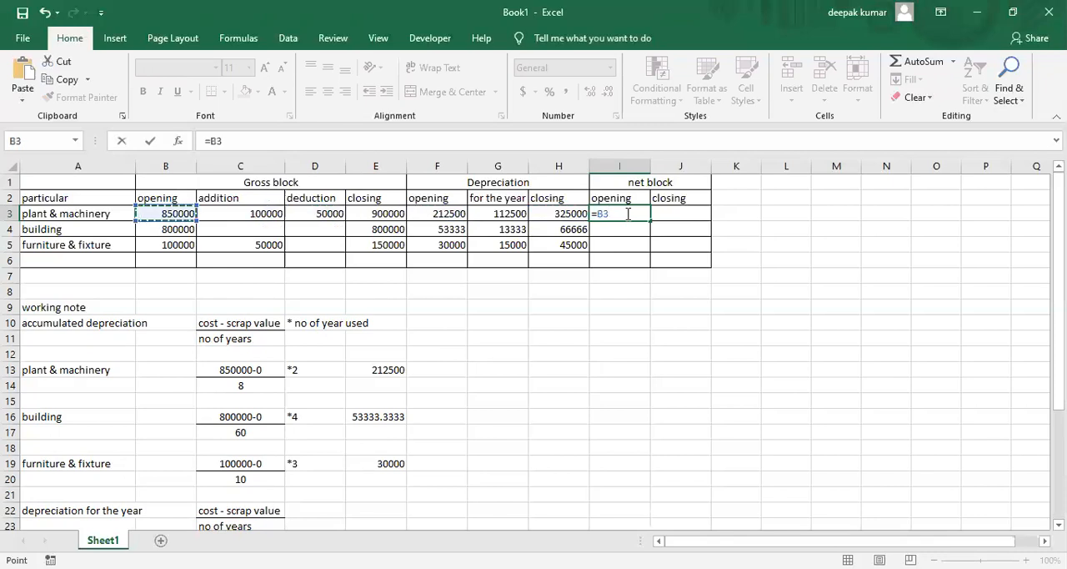
type("-")
key("Left")
key("Left")
key("Left")
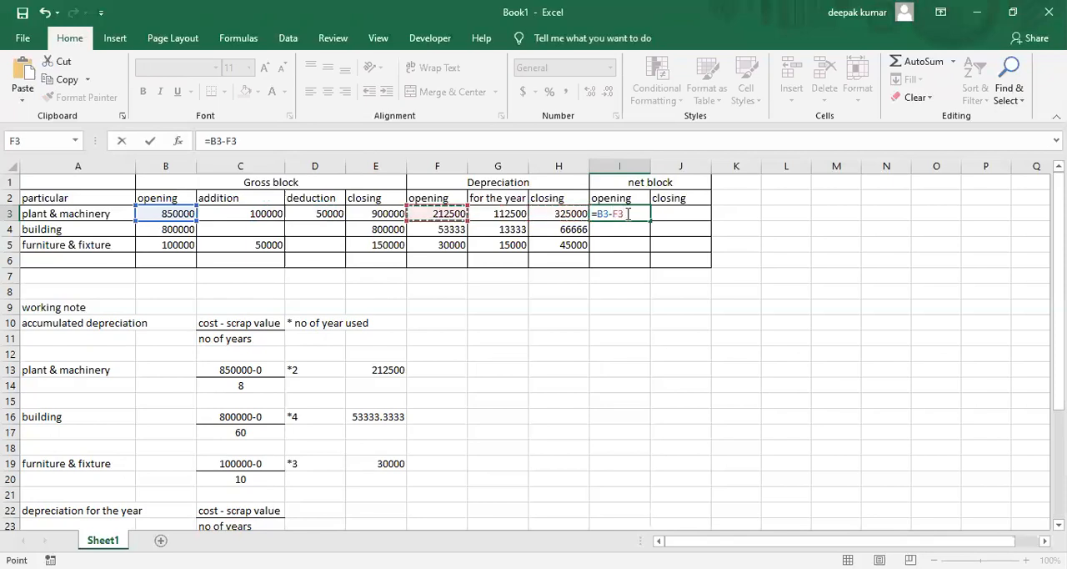
key("Return")
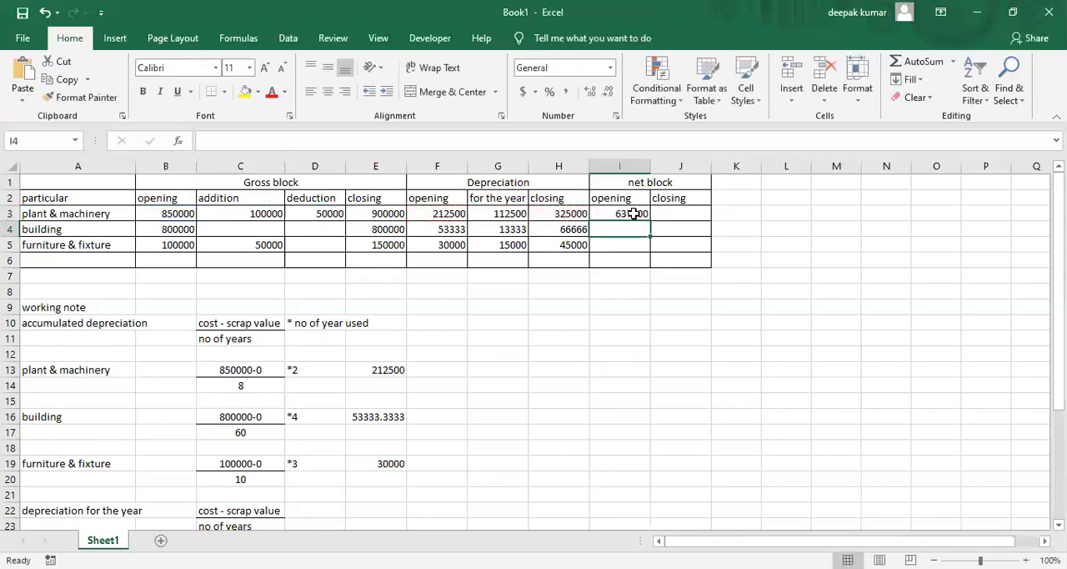
left_click(634, 214)
left_click_drag(651, 221, 652, 249)
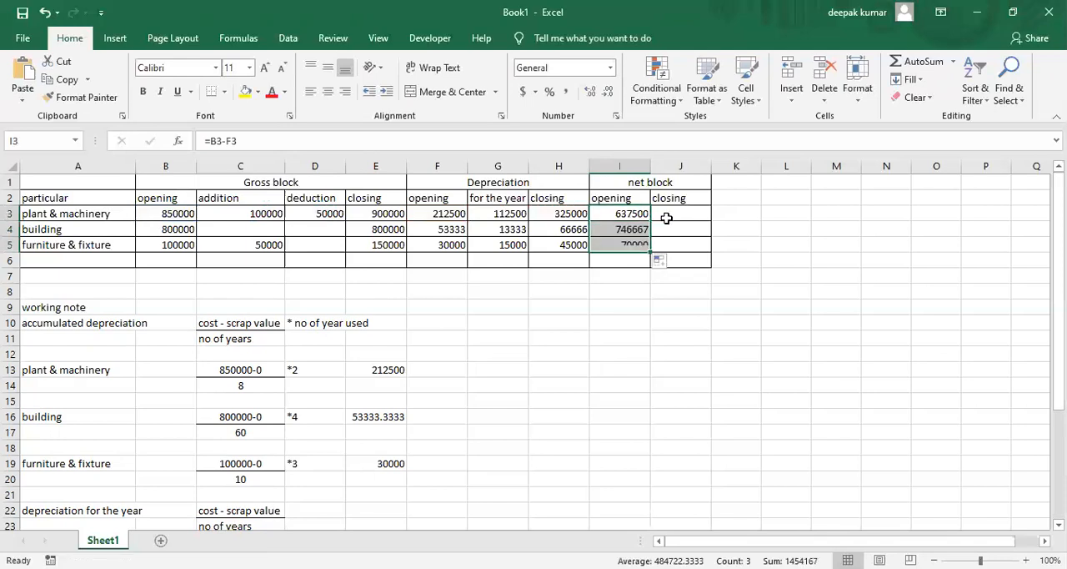
Calculate the closing net block in J3 with the formula =E3-H3 and fill it down to J5
left_click(668, 215)
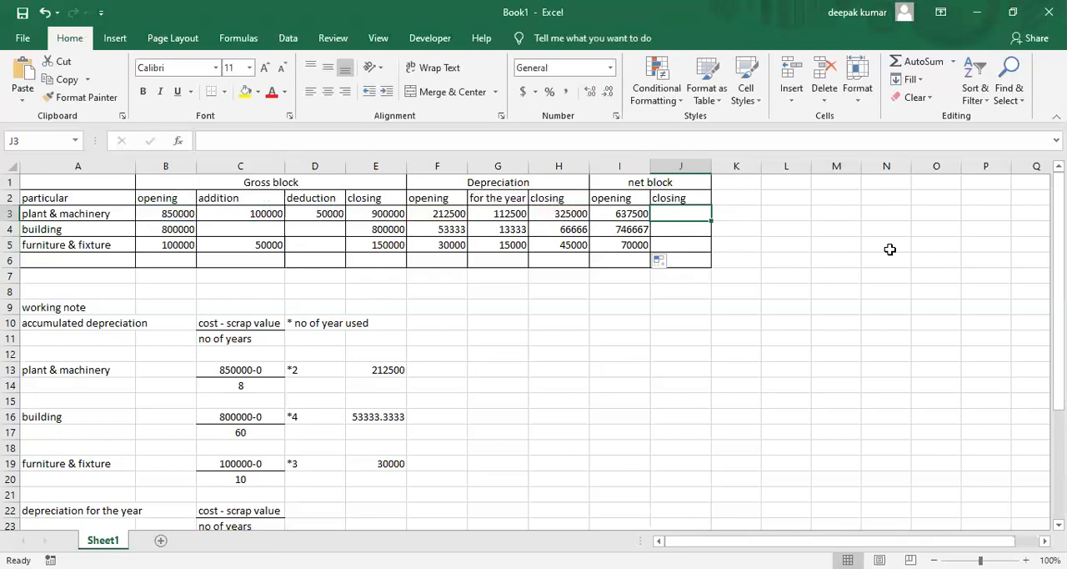
type("=")
key("Left")
key("Left")
key("Left")
key("Left")
key("Left")
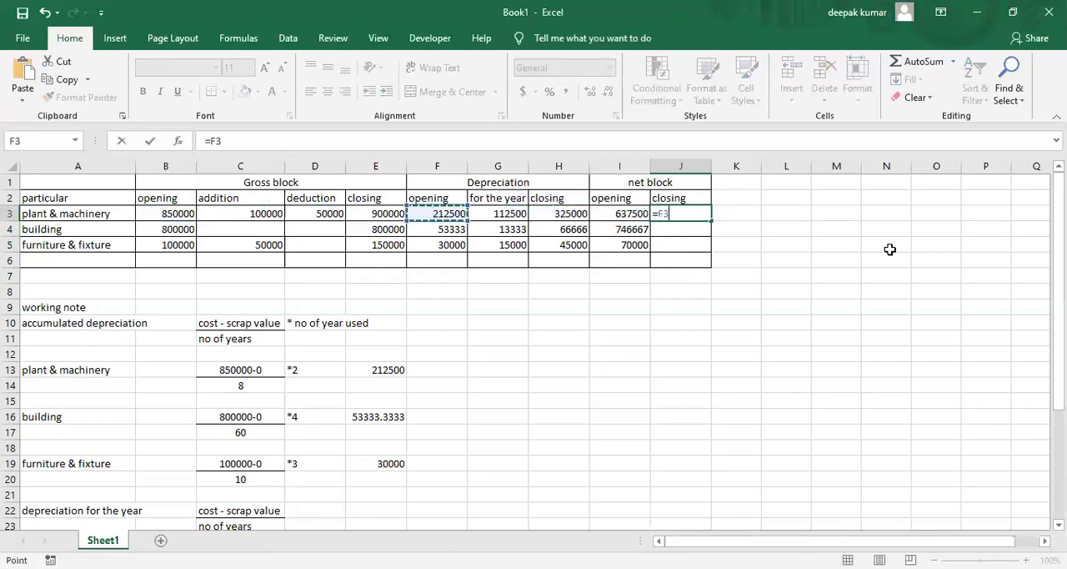
type("-")
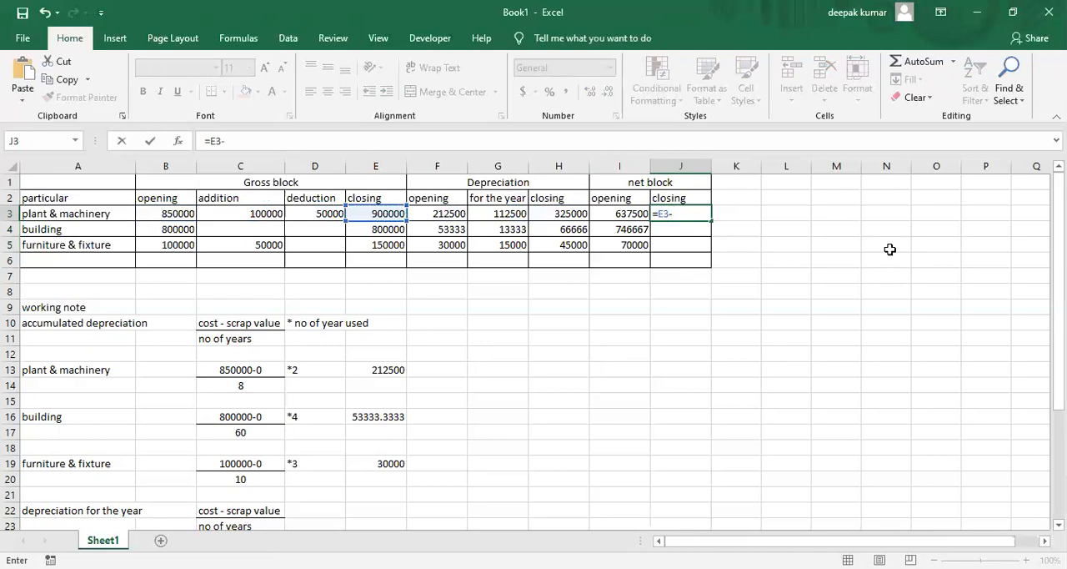
key("Left")
key("Left")
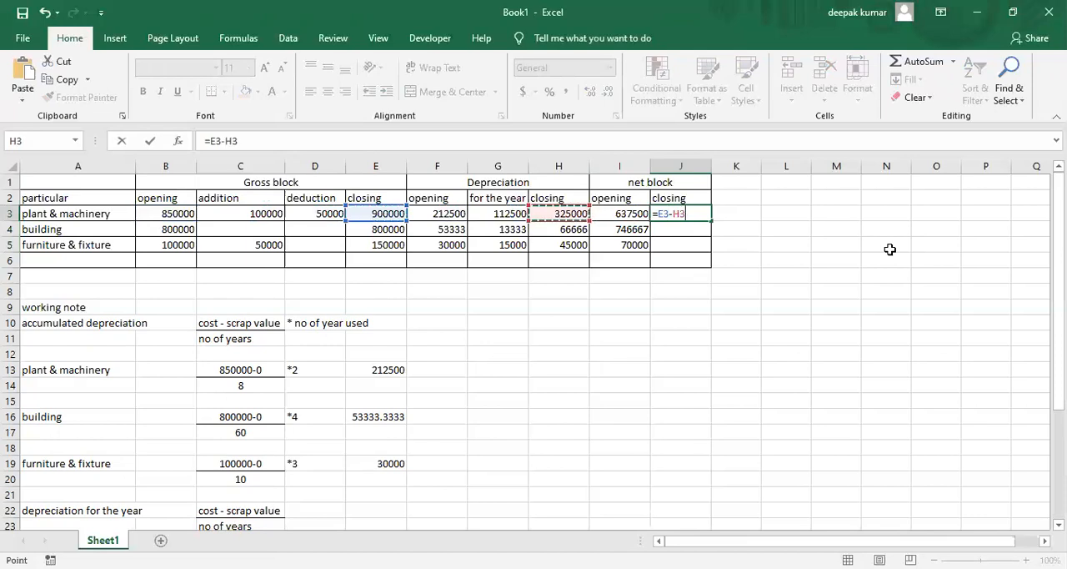
key("Return")
left_click(696, 214)
left_click_drag(712, 220, 714, 251)
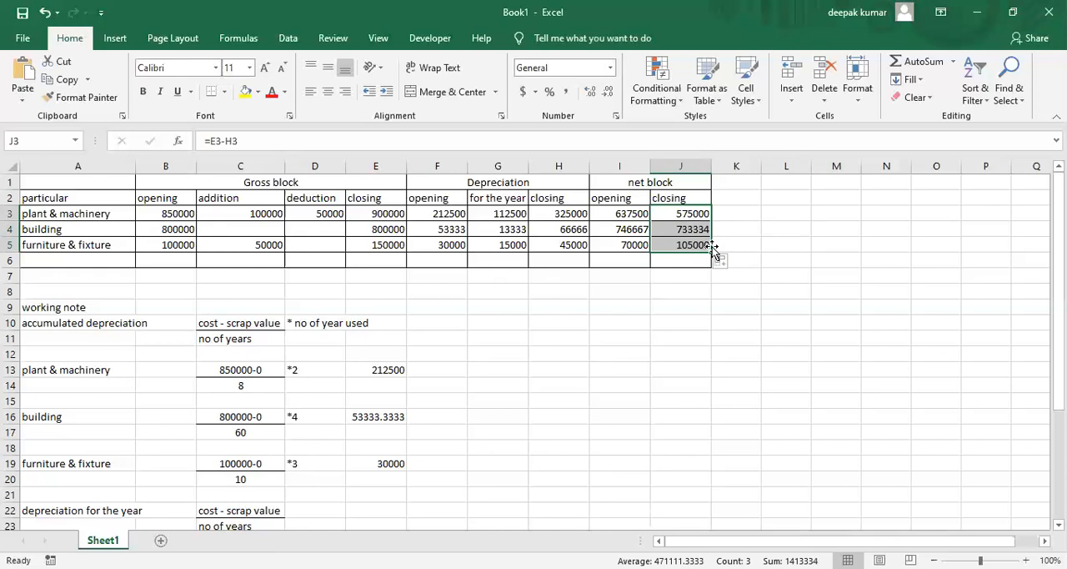
left_click(623, 308)
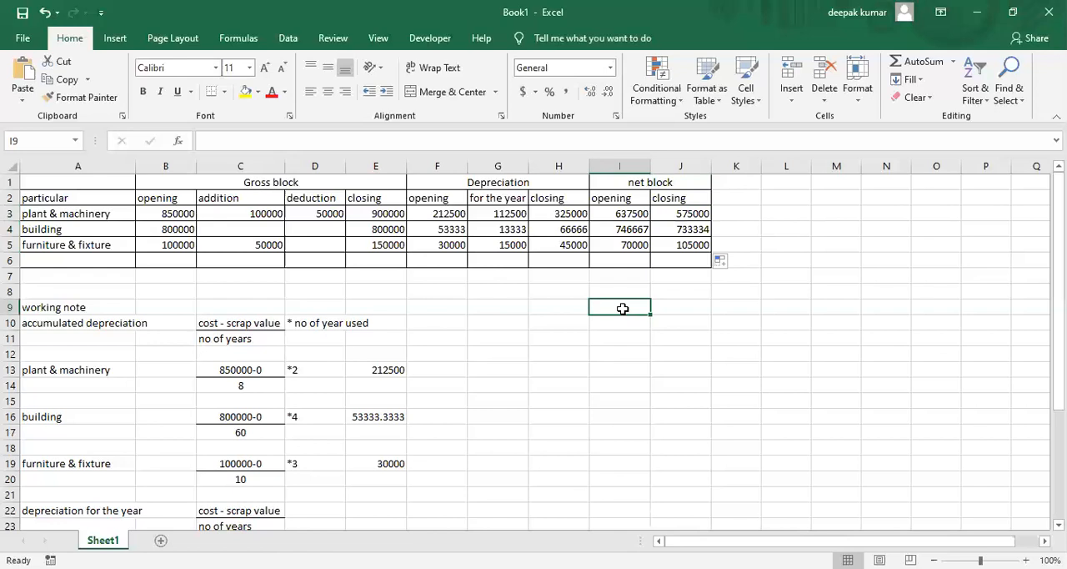
left_click(89, 185)
key("shift+Right")
key("shift+Right")
key("shift+Right")
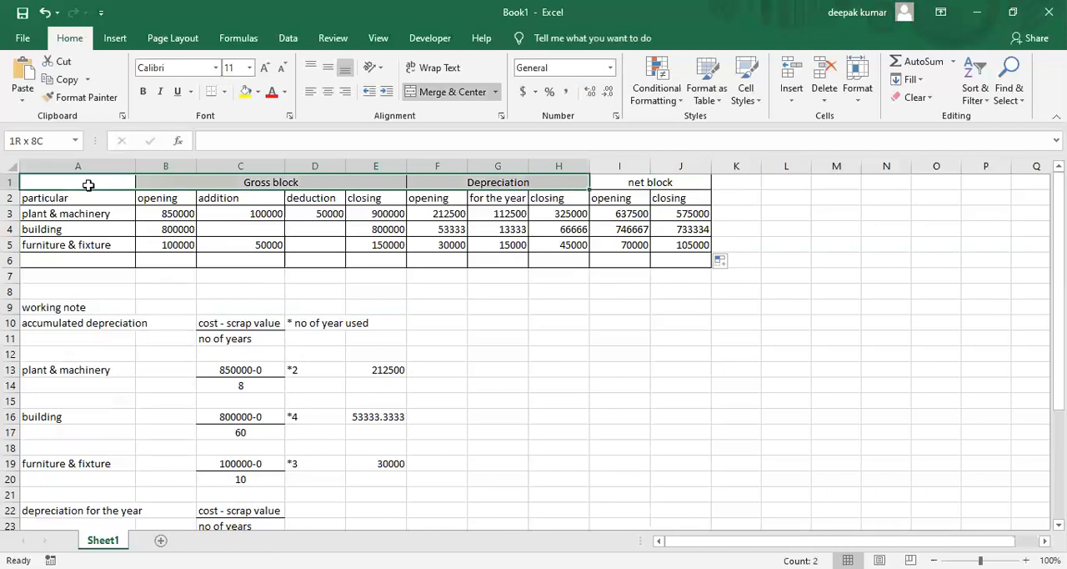
key("shift+Down")
key("shift+Down")
key("shift+Down")
key("shift+Down")
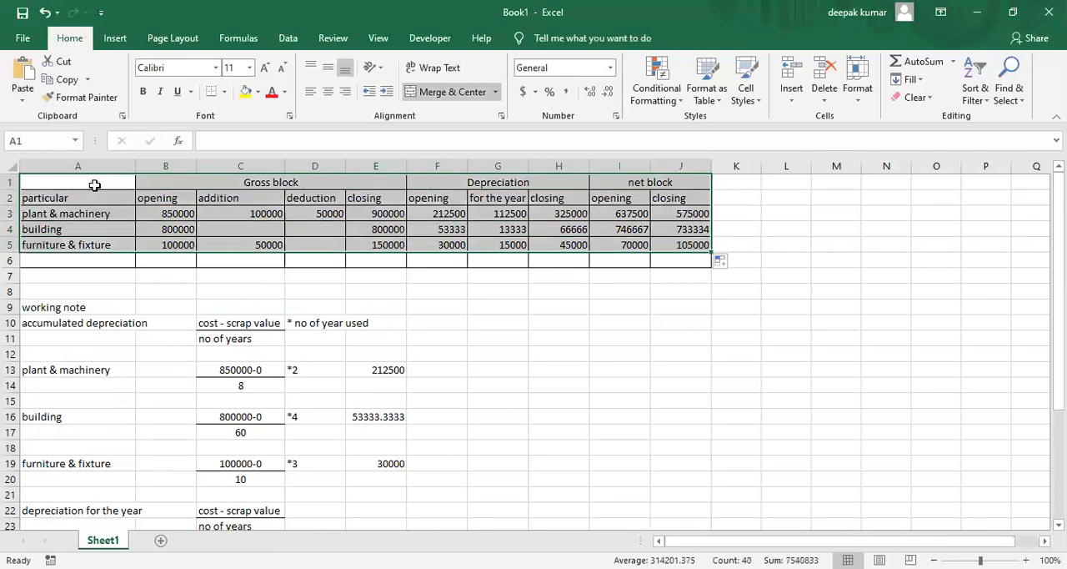
left_click(682, 260)
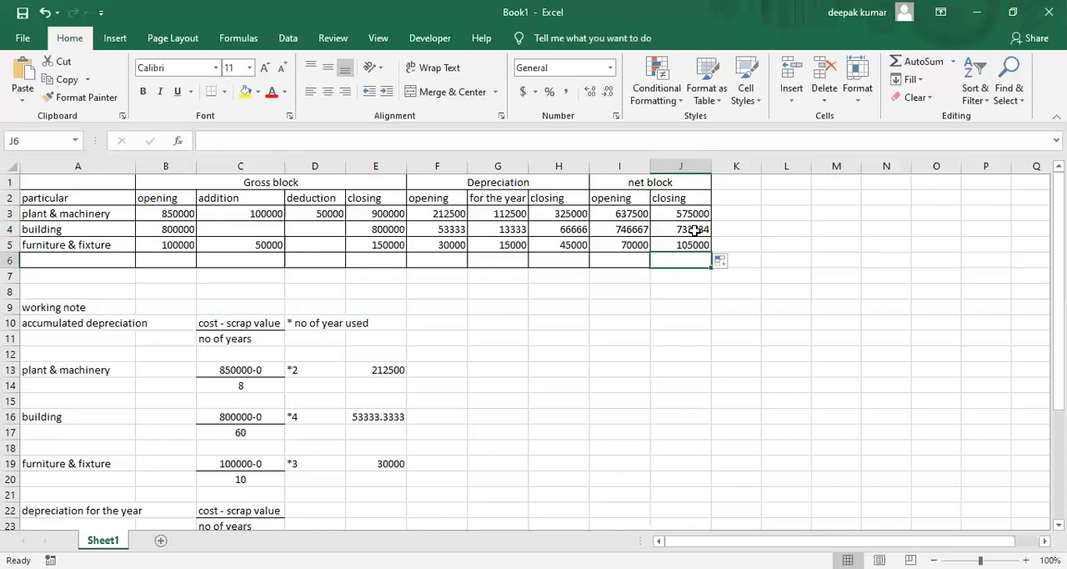
left_click(615, 60)
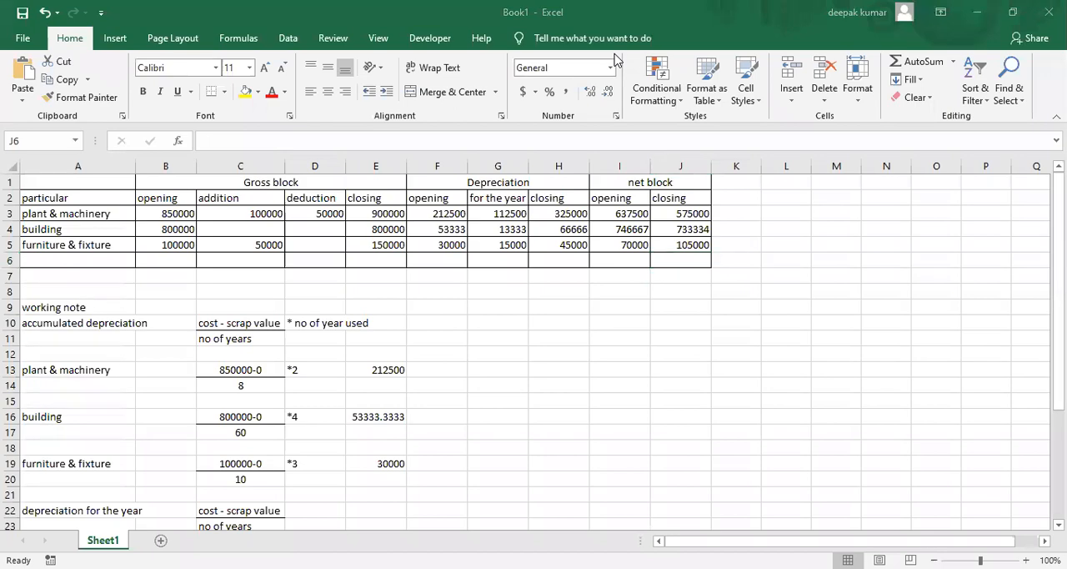
Switch to the textbook PDF in Microsoft Edge and check the Scenario II: SLM Year 1 fixed assets schedule against the worksheet figures
key("alt+Tab")
scroll(855, 510, "down", 4)
scroll(855, 510, "down", 5)
scroll(854, 511, "down", 7)
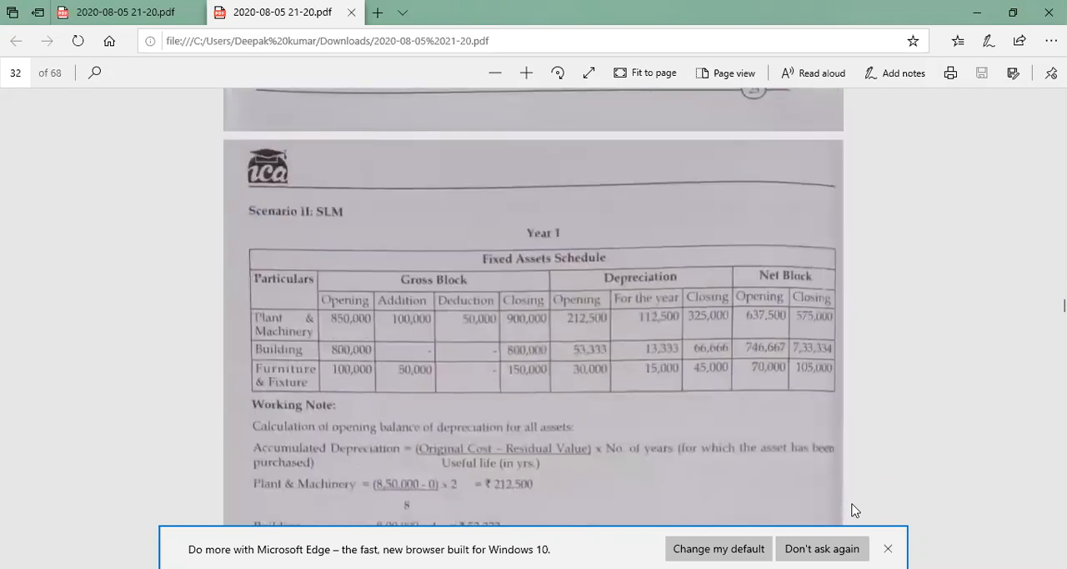
scroll(855, 511, "down", 1)
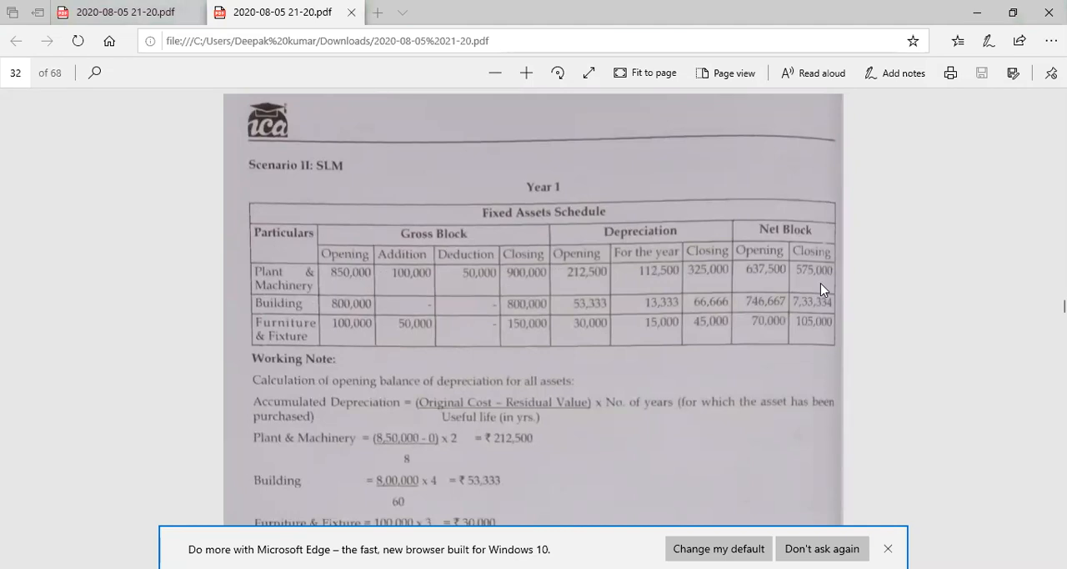
left_click(806, 319)
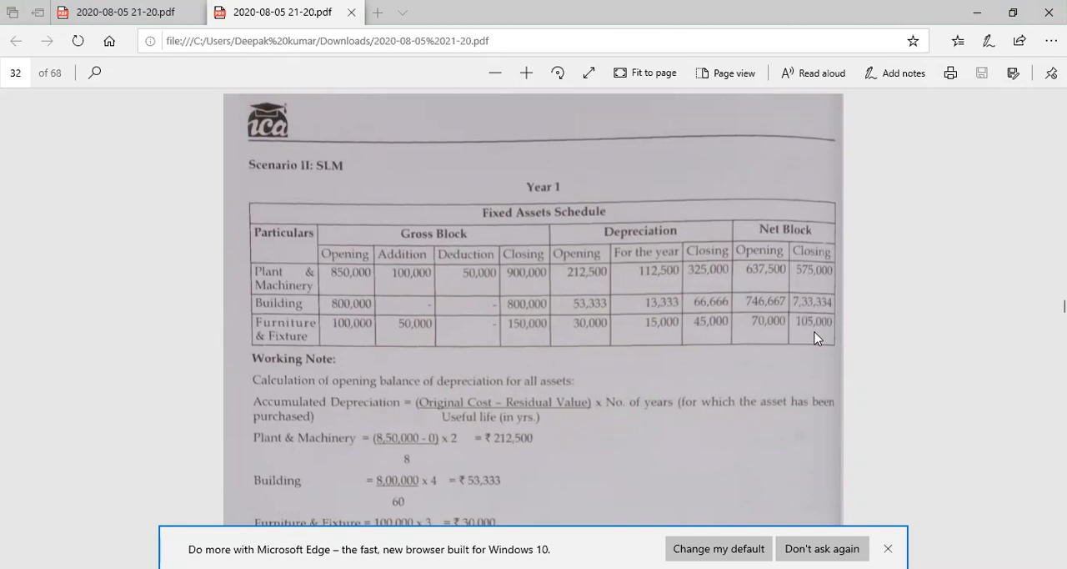
Return to the Excel workbook and copy the whole fixed assets schedule in A1:J6
key("alt+Tab")
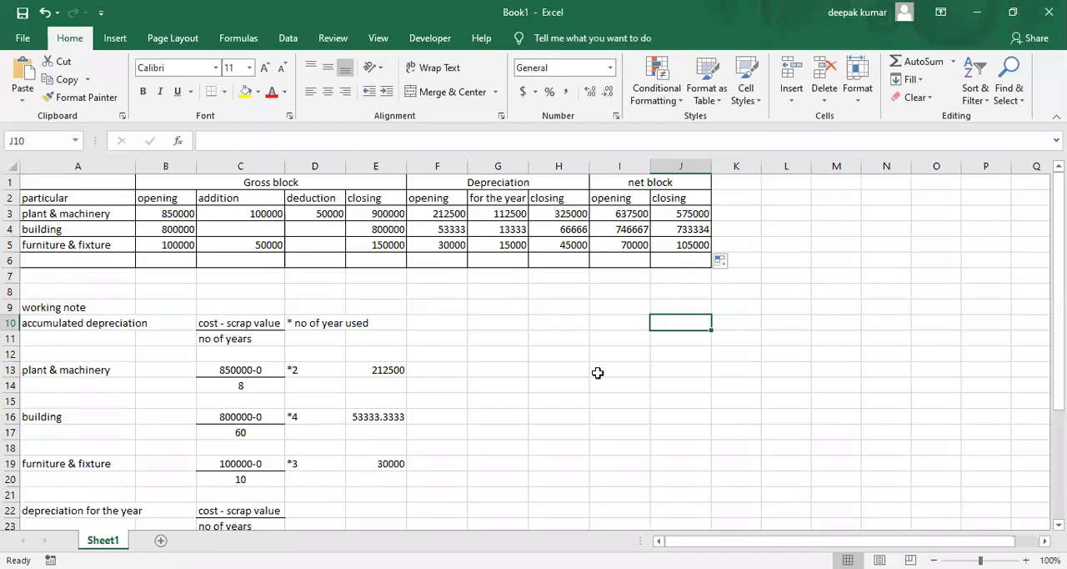
left_click(90, 179)
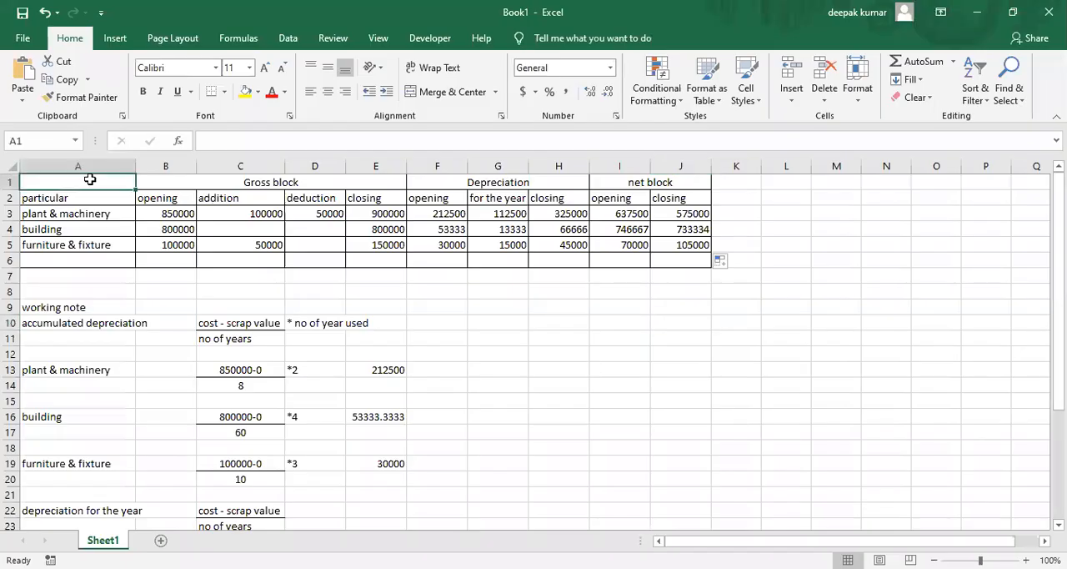
key("shift+Right")
key("shift+Right")
key("shift+Right")
key("shift+Right")
key("shift+Right")
key("shift+Right")
key("shift+Right")
key("shift+Right")
key("shift+Right")
key("shift+Down")
key("shift+Down")
key("shift+Down")
key("shift+Down")
key("shift+Down")
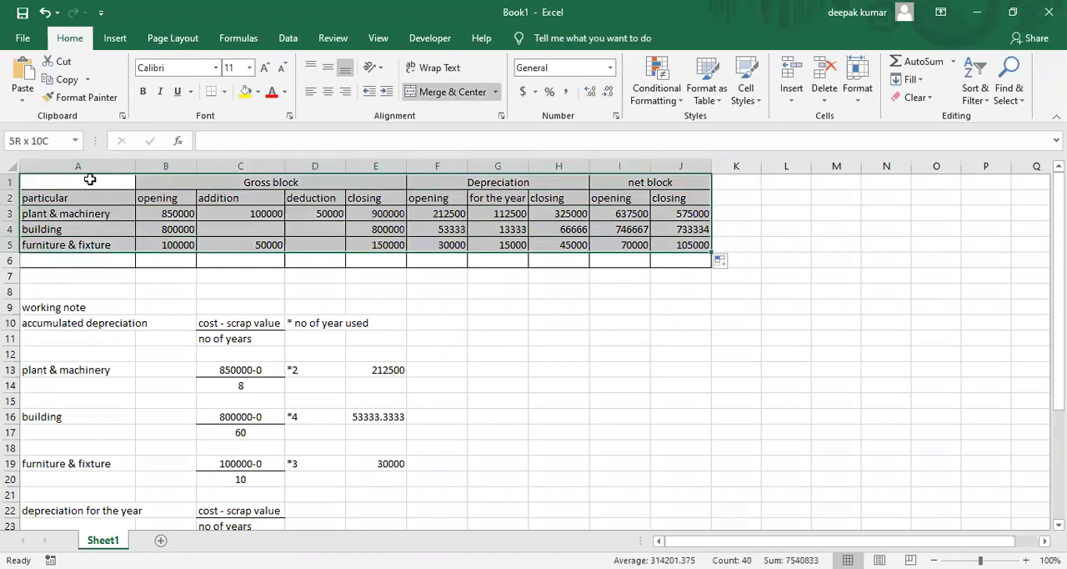
key("ctrl+c")
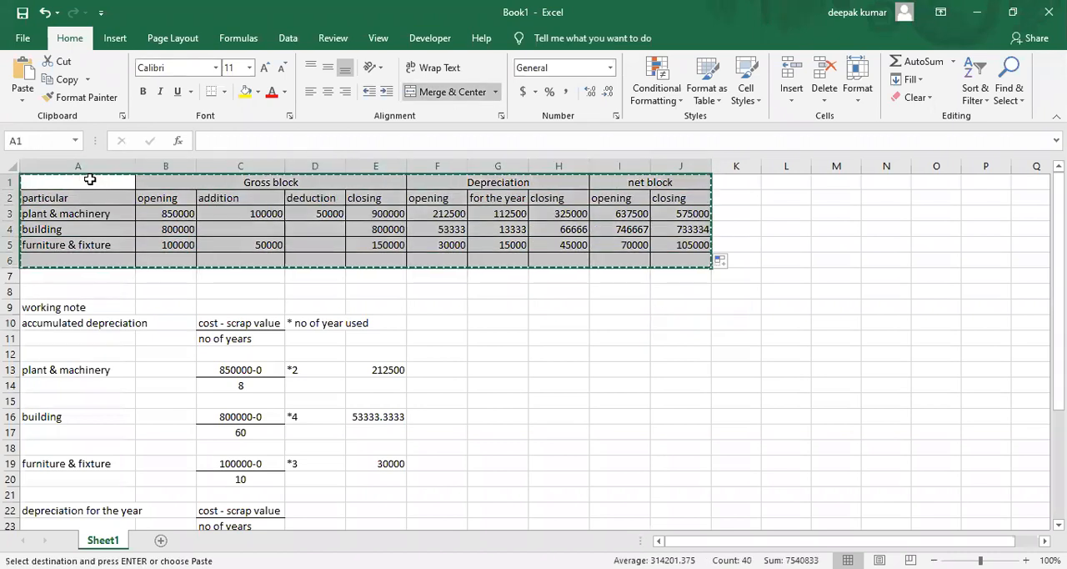
Paste the copied schedule beside the working notes, starting at G9
key("Down")
key("Down")
key("Down")
key("Down")
key("Down")
key("Down")
key("Right")
key("Right")
key("Right")
key("Right")
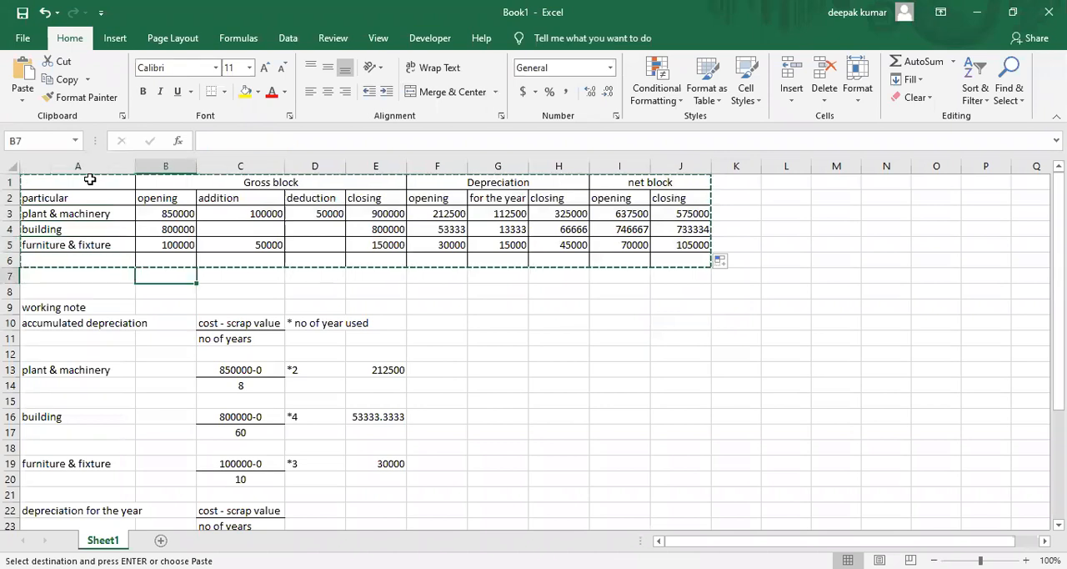
key("Right")
key("Right")
key("Down")
key("Down")
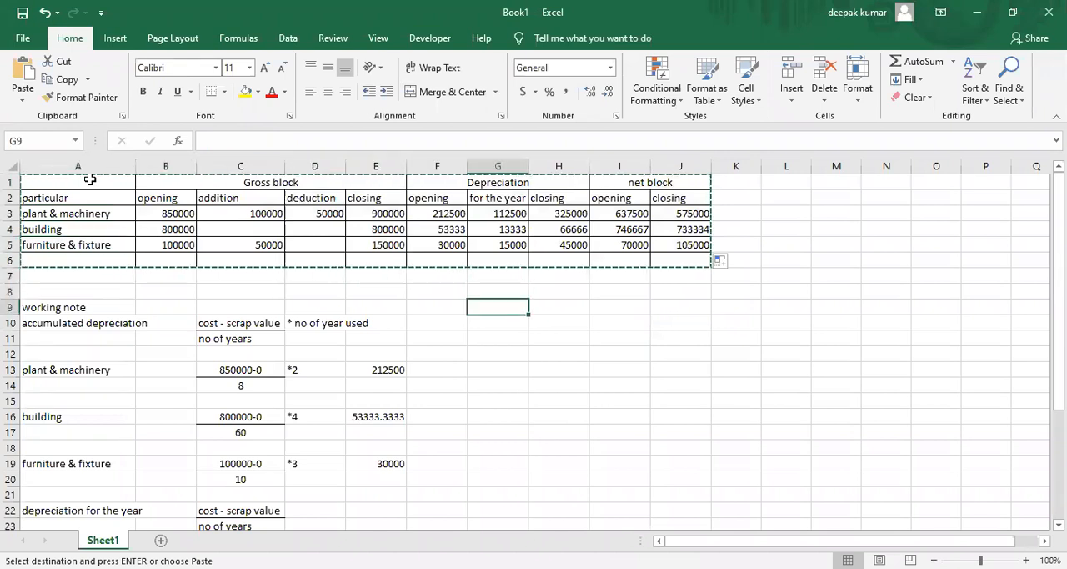
key("ctrl+v")
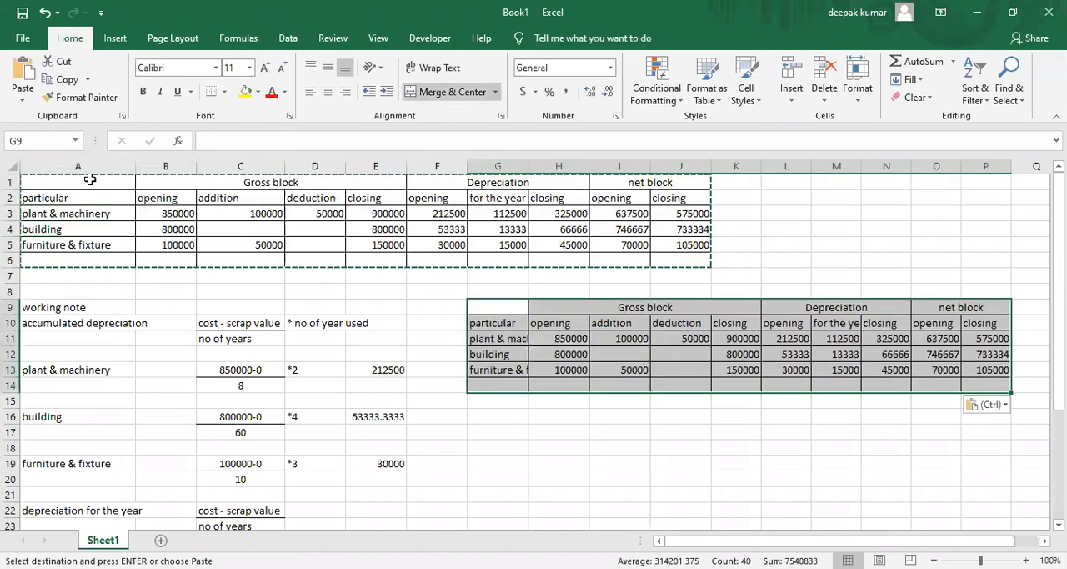
Clear all the figures in H11:P14 of the duplicated schedule, keeping its headings and asset names
key("Down")
key("Down")
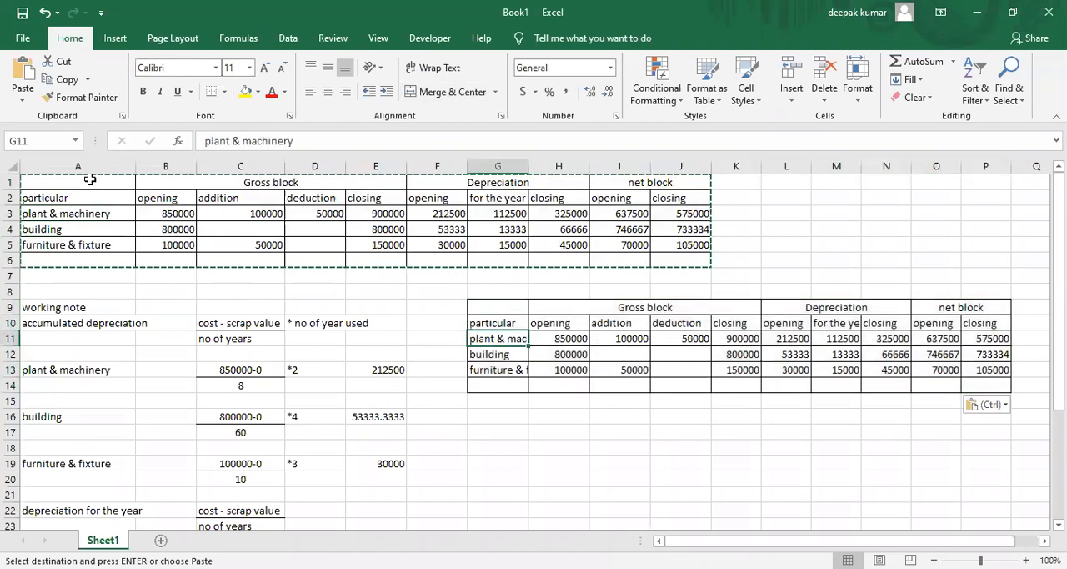
key("Right")
key("shift+Right")
key("shift+Right")
key("shift+Right")
key("shift+Right")
key("shift+Right")
key("shift+Right")
key("shift+Right")
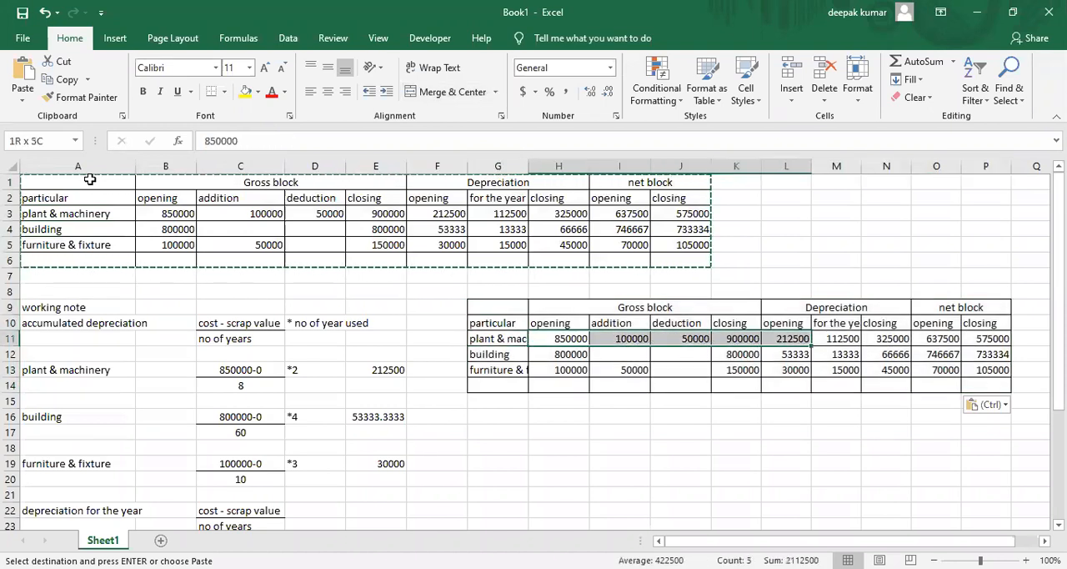
key("shift+Right")
key("shift+Down")
key("shift+Down")
key("shift+Down")
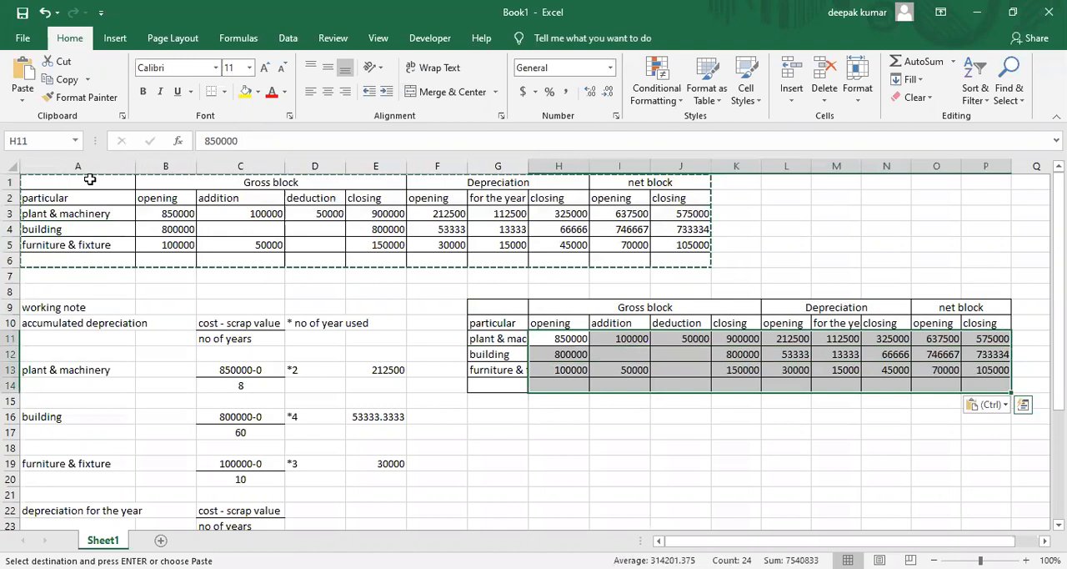
key("Delete")
key("Left")
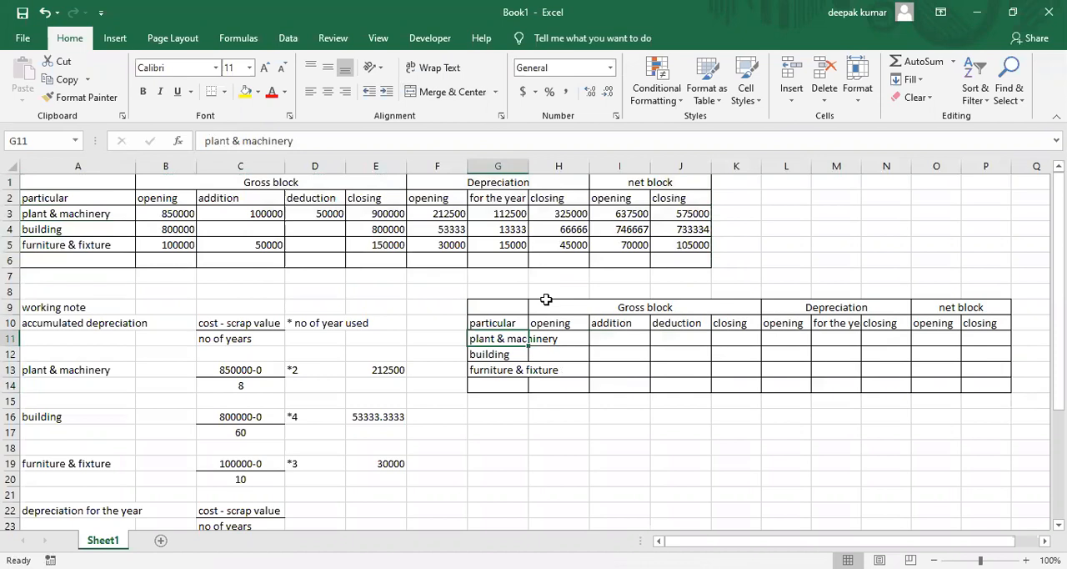
Try to copy the closing gross block in E3:E5 into the second schedule's gross block opening column, starting at H11
left_click(384, 216)
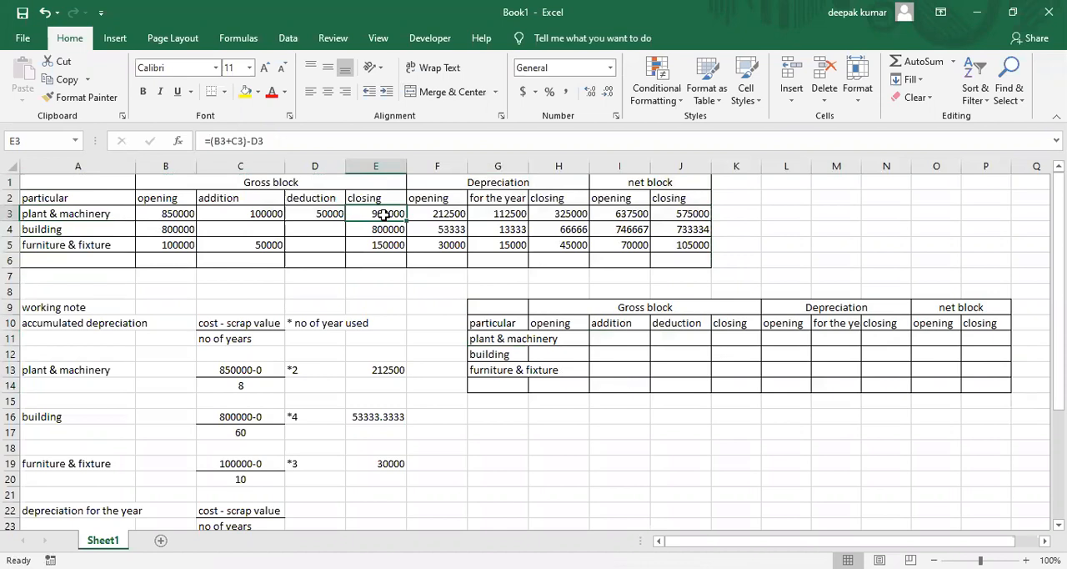
key("shift+Down")
key("shift+Down")
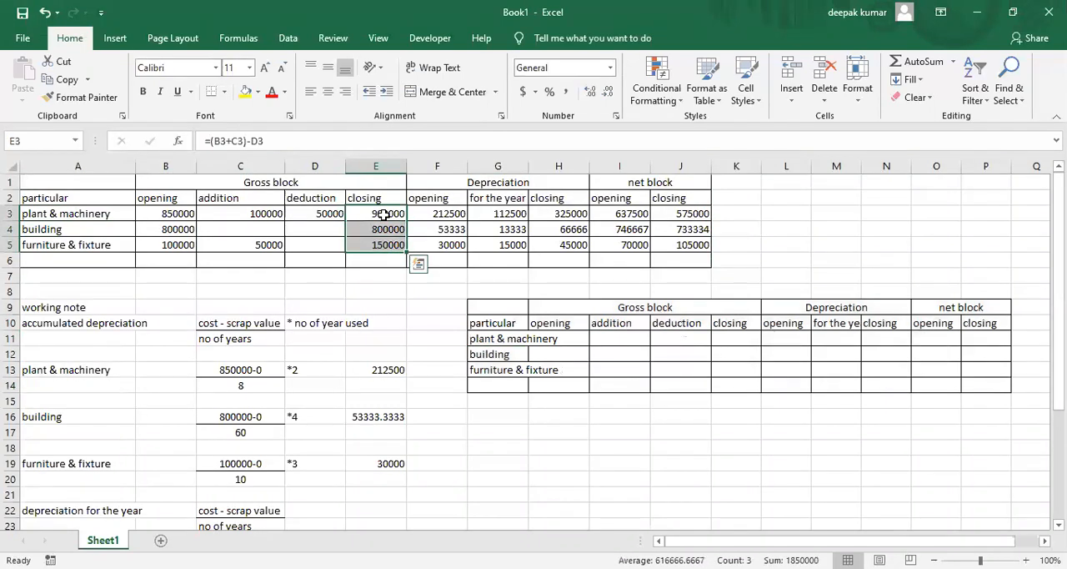
key("ctrl+c")
key("Down")
key("Down")
key("Down")
key("Down")
key("Down")
key("Right")
key("Right")
key("Right")
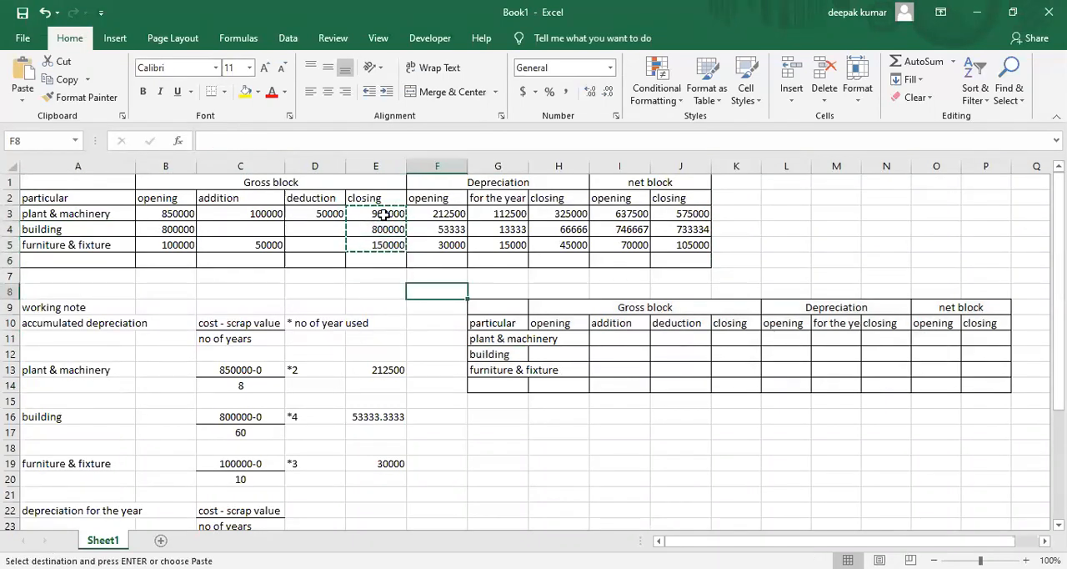
key("Down")
key("Down")
key("Down")
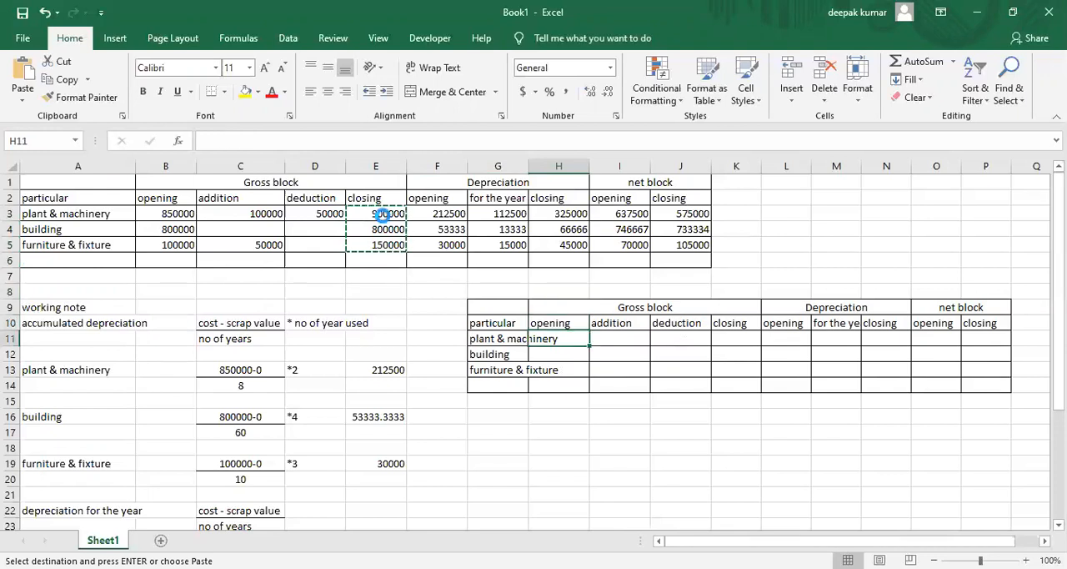
key("Return")
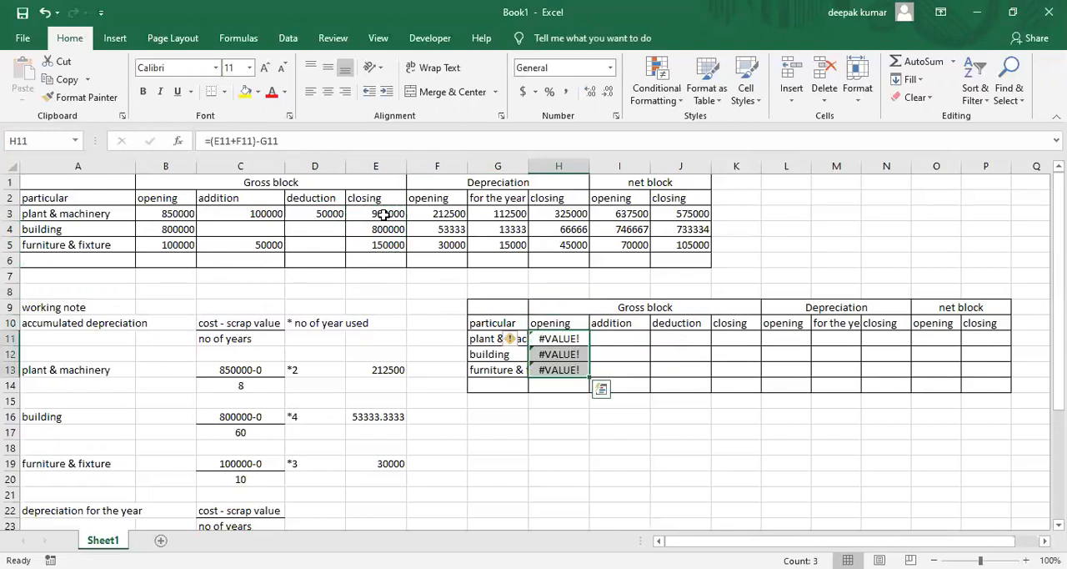
Copy the closing gross block figures in E3:E5 again
key("Up")
key("Up")
key("Up")
key("Up")
key("Up")
key("Up")
key("Up")
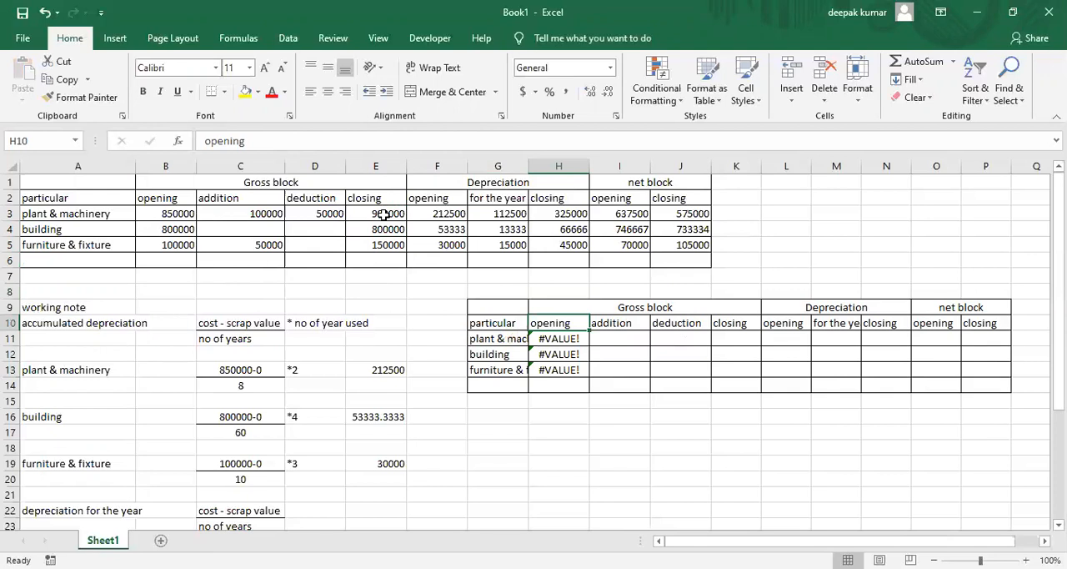
key("Left")
key("Left")
key("Left")
key("Up")
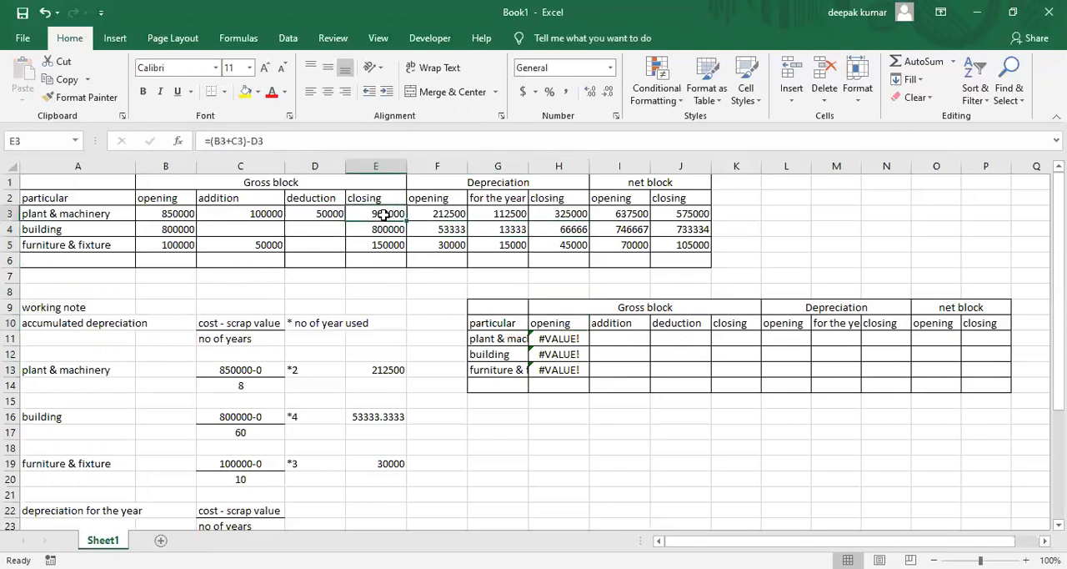
key("shift+Down")
key("shift+Down")
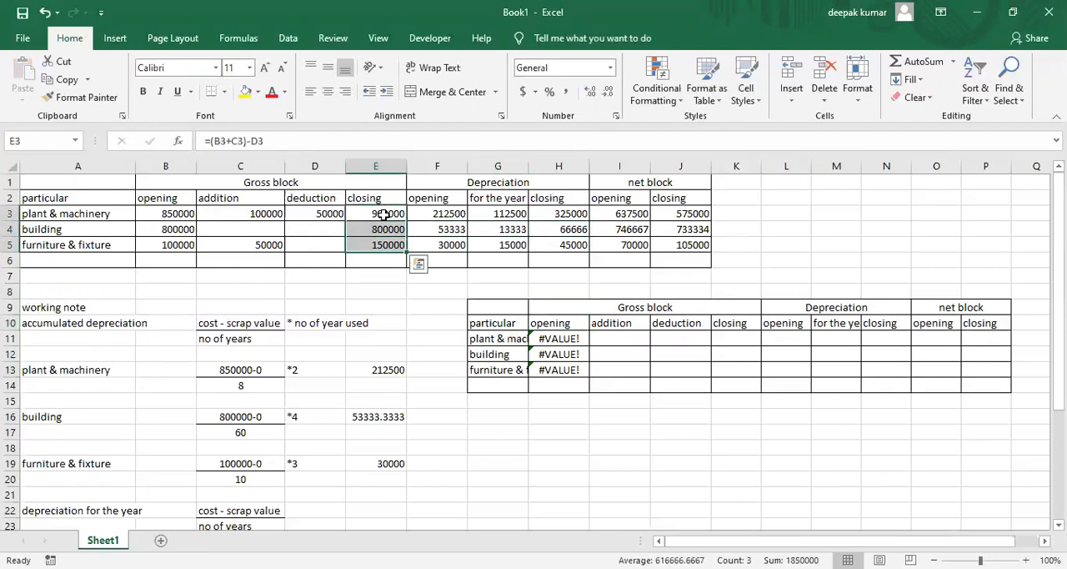
key("ctrl+c")
key("ctrl+q")
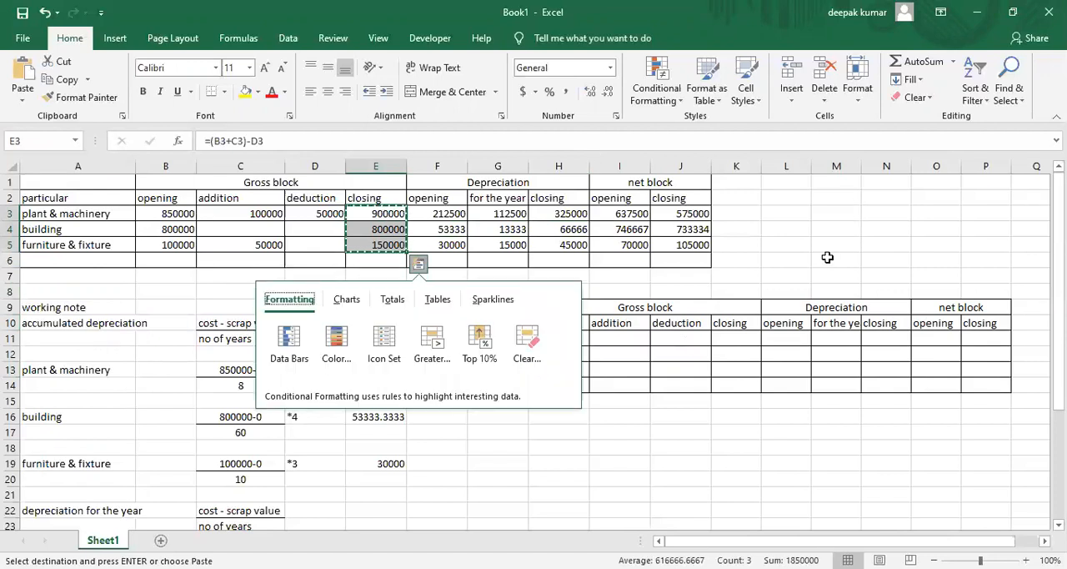
Paste the copied gross block figures as values only into the second schedule's opening column, starting at H11
left_click(566, 337)
key("ctrl+v")
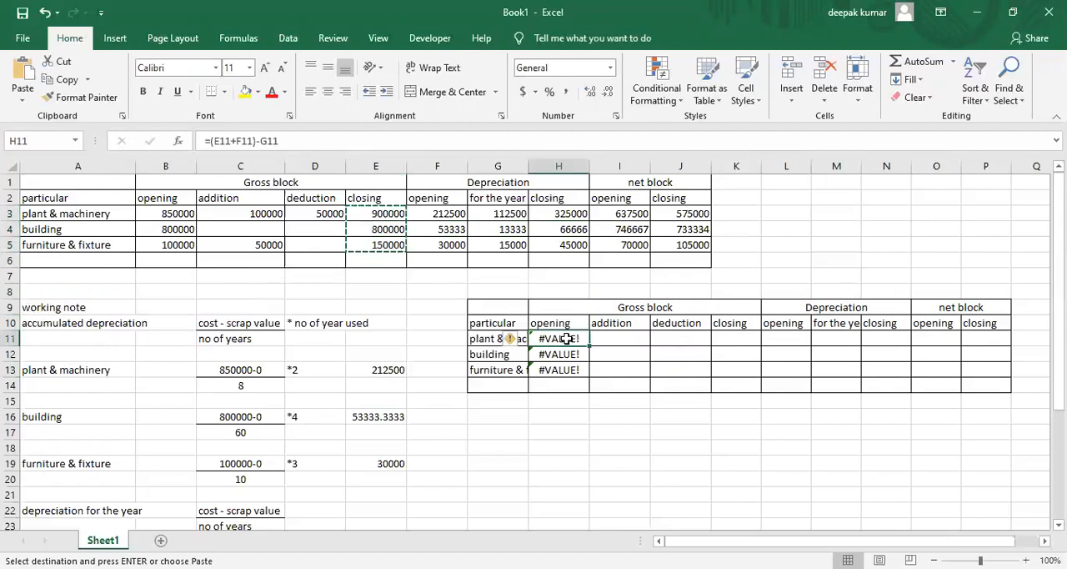
key("ctrl+alt+v")
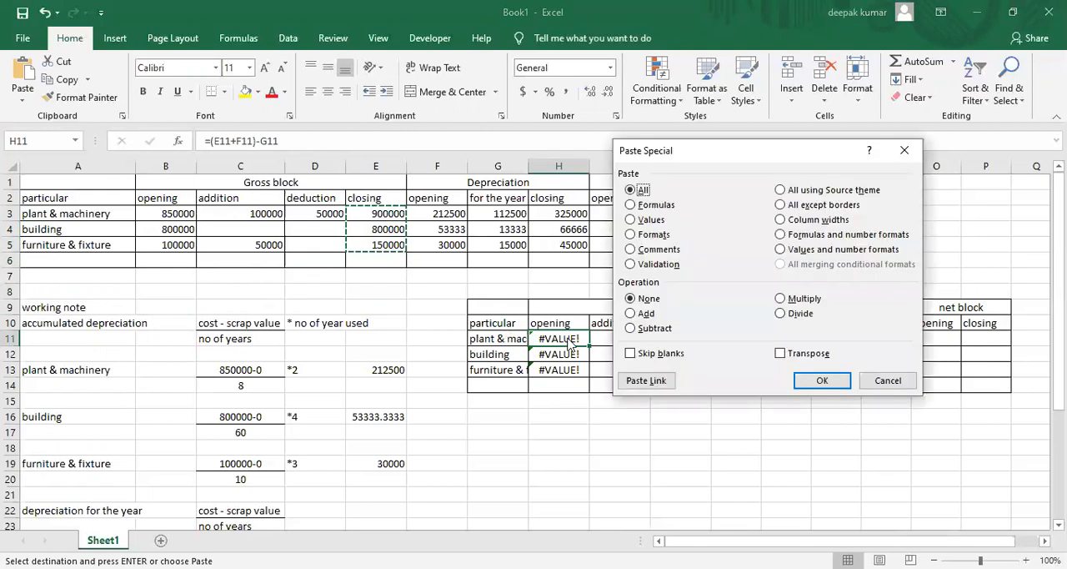
key("Down")
key("Down")
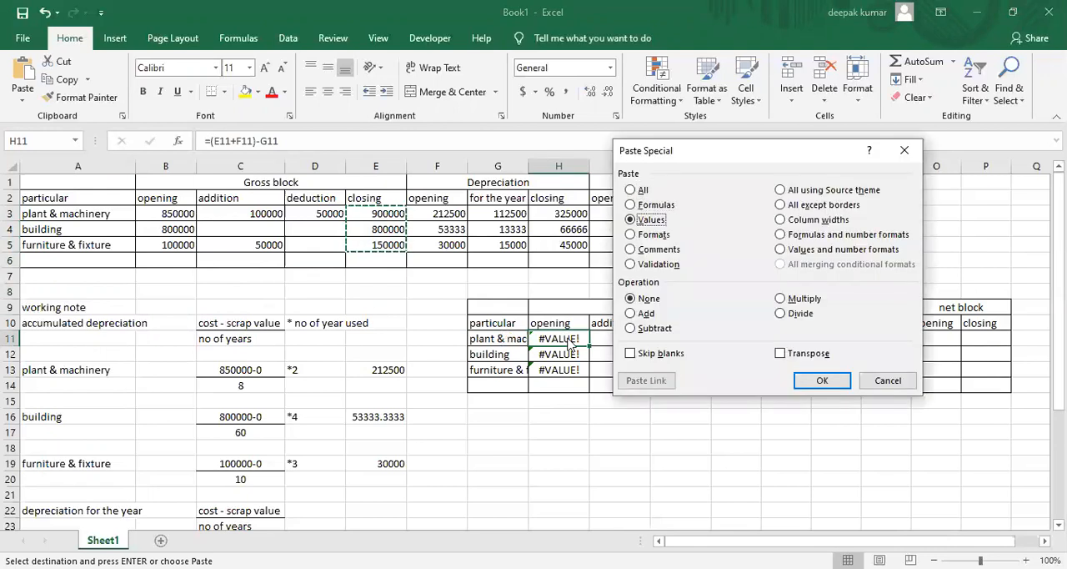
key("Return")
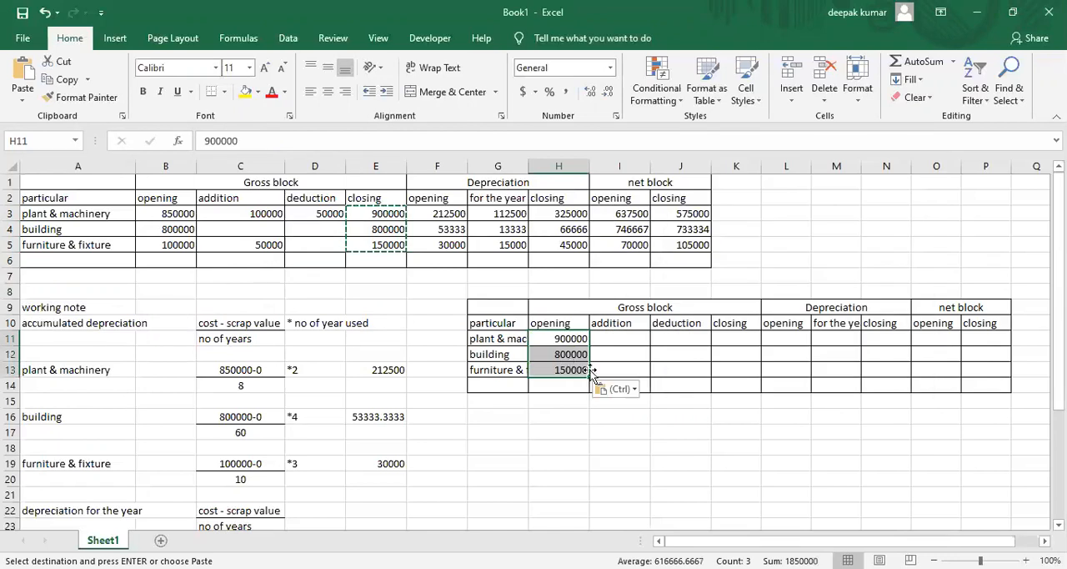
Look up the Year 2 furniture purchase in the textbook PDF in Microsoft Edge and enter 150000 as the furniture & fixture addition in I13
left_click(614, 343)
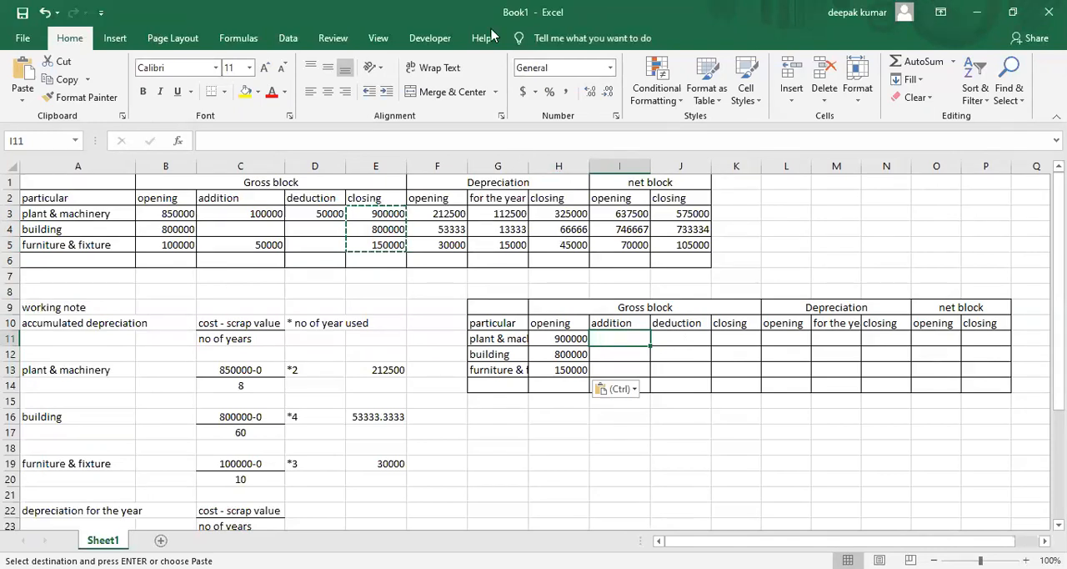
key("alt+Tab")
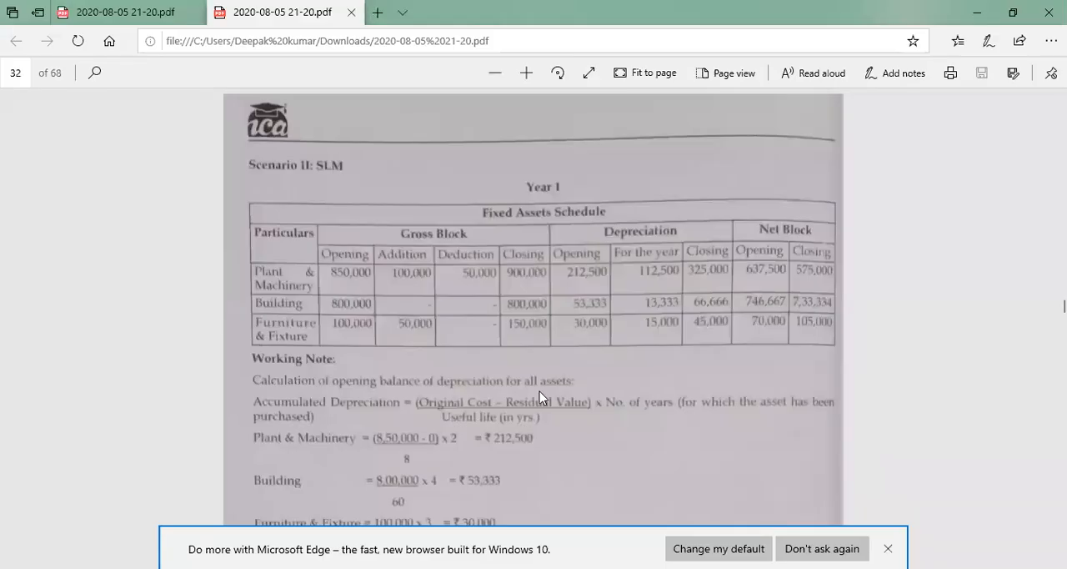
scroll(539, 394, "up", 3)
scroll(539, 393, "up", 7)
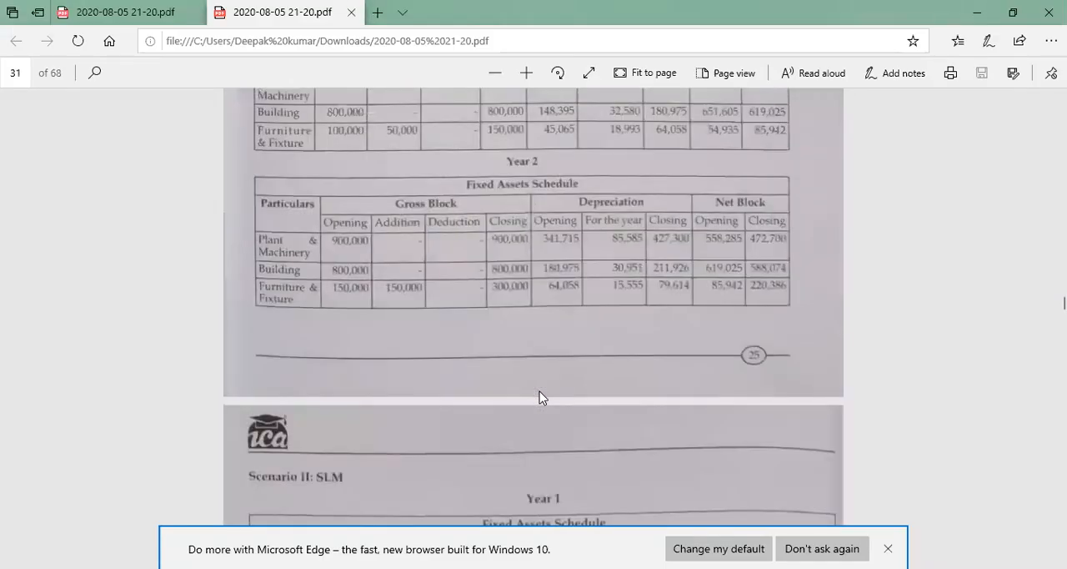
scroll(539, 392, "up", 2)
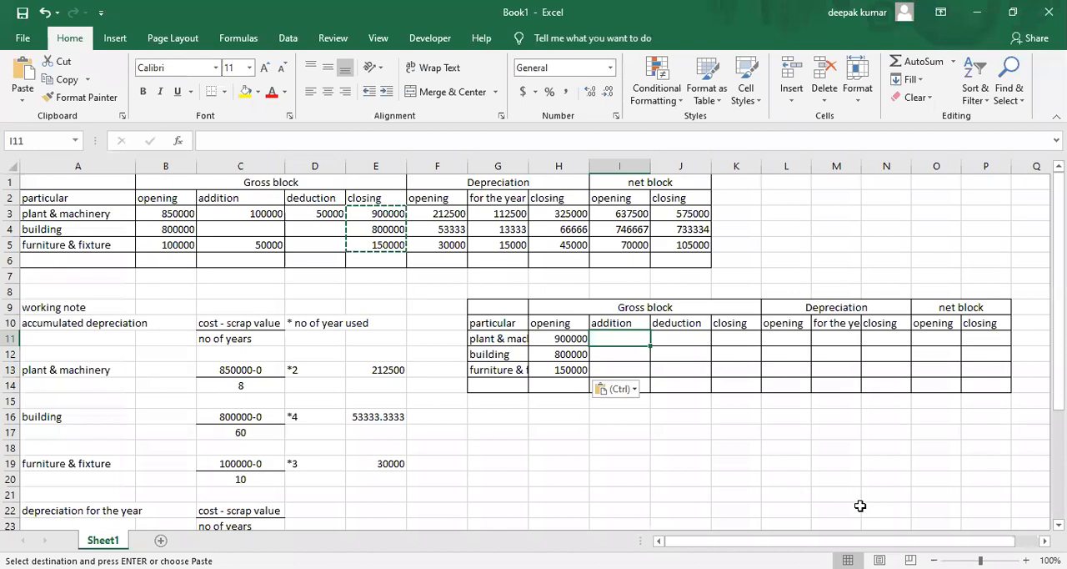
key("Down")
key("Down")
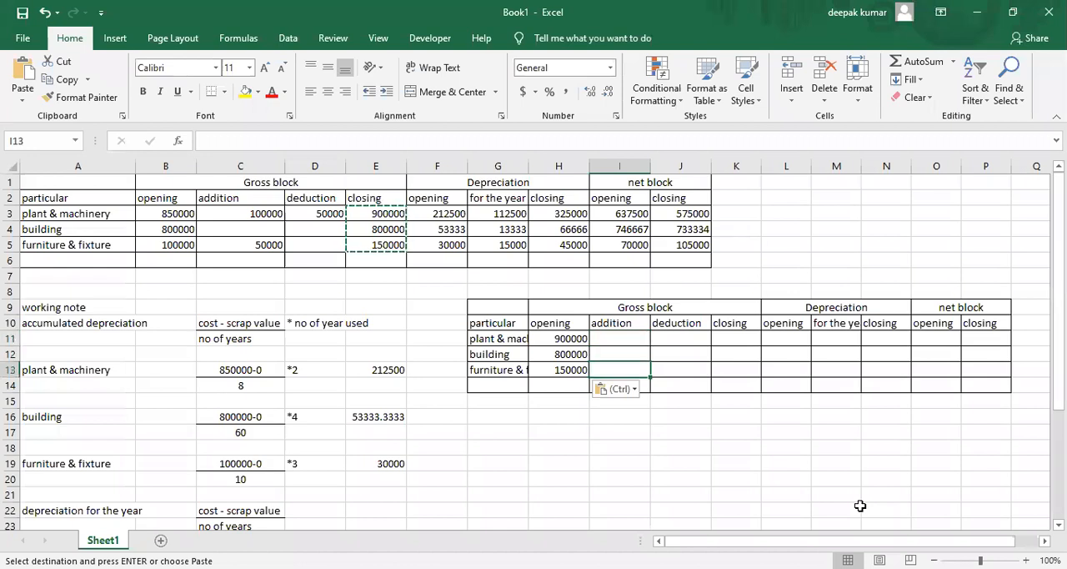
type("150000")
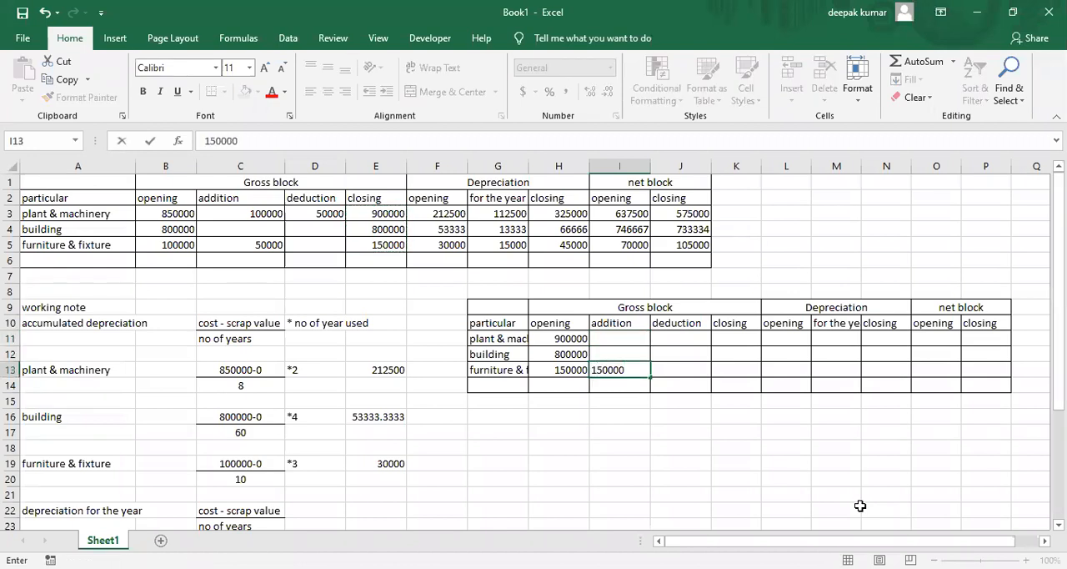
key("Return")
Calculate the closing gross block in K11 with the formula =(H11+I11)-J11 and fill it down to K13
key("Right")
key("Up")
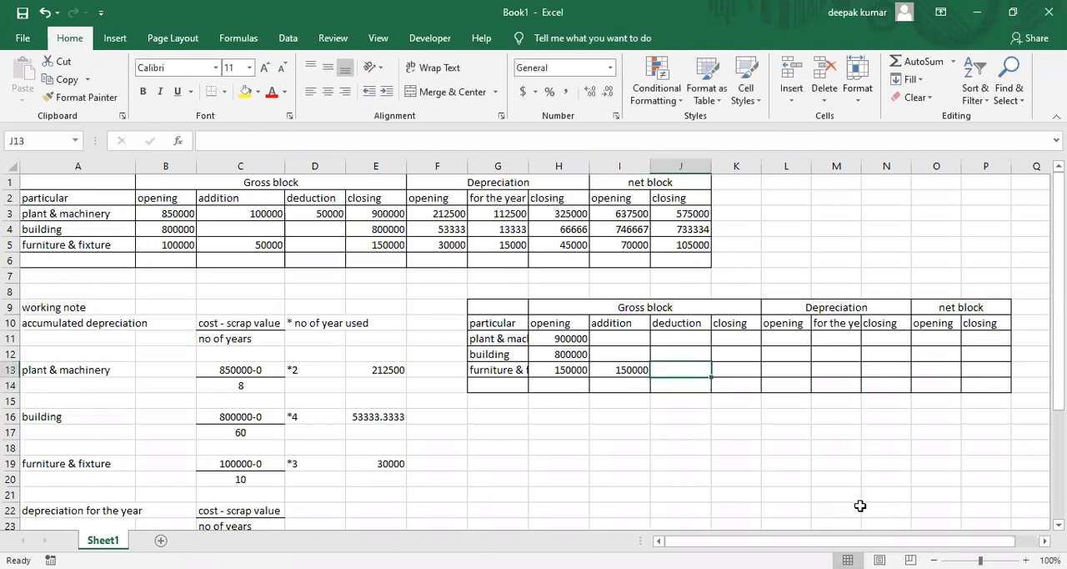
key("Up")
key("Up")
key("Down")
key("Down")
key("Right")
key("Up")
key("Up")
type("=")
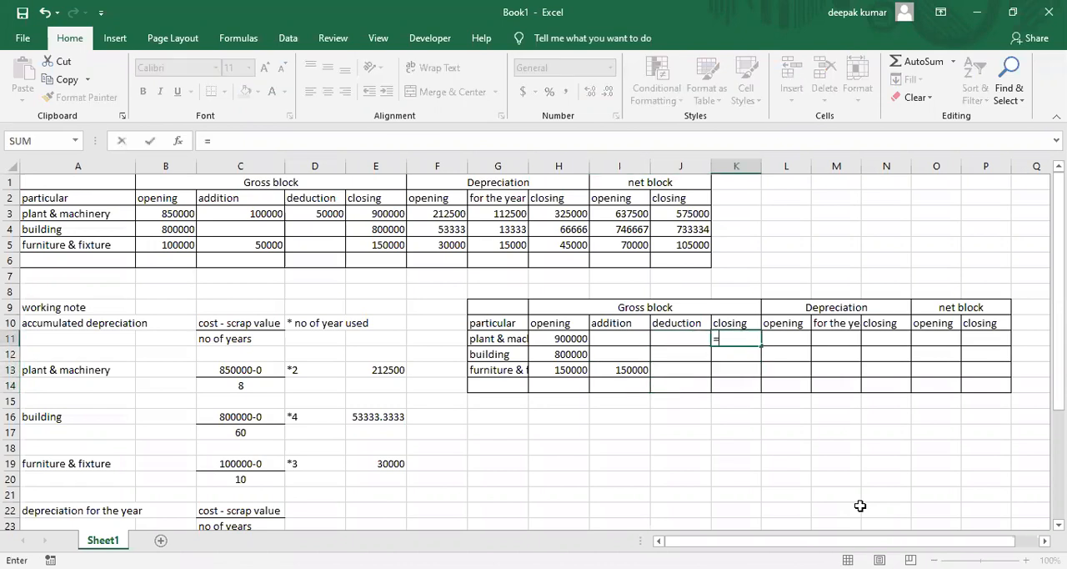
type("(")
key("Left")
key("Left")
key("Left")
type("+")
key("Left")
key("Left")
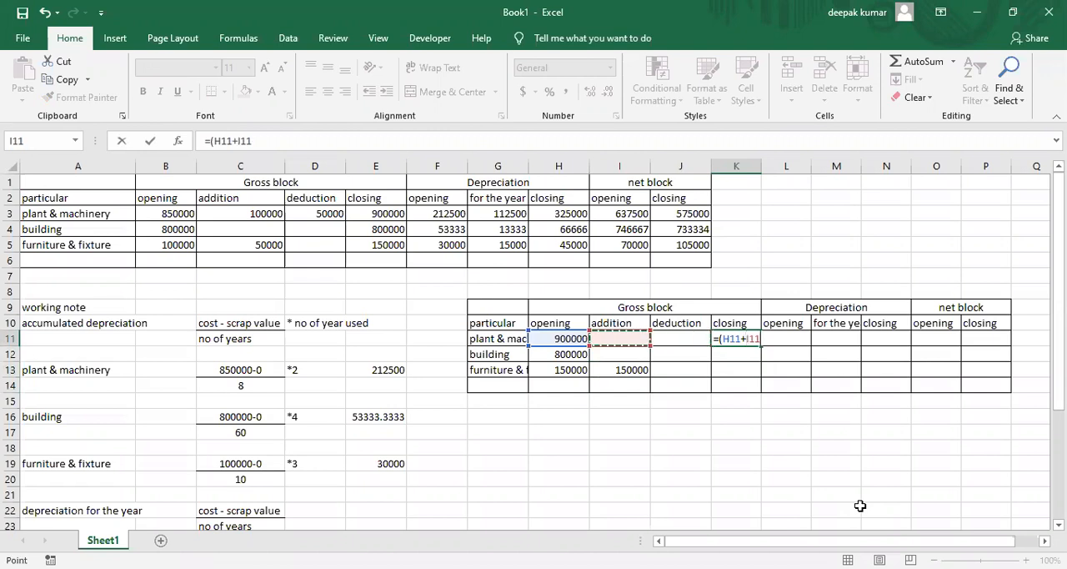
type(")-")
key("Left")
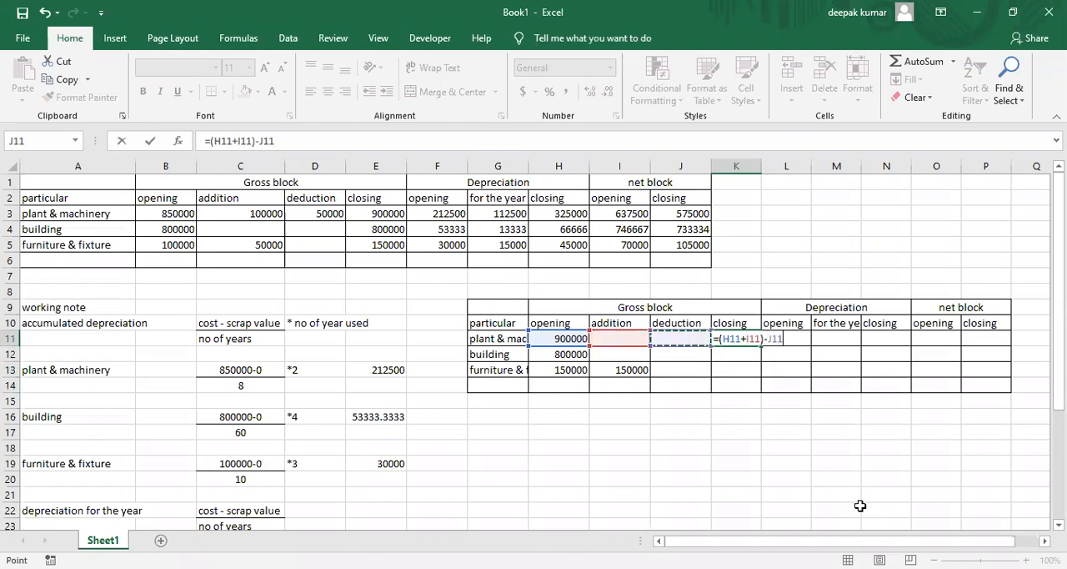
key("Return")
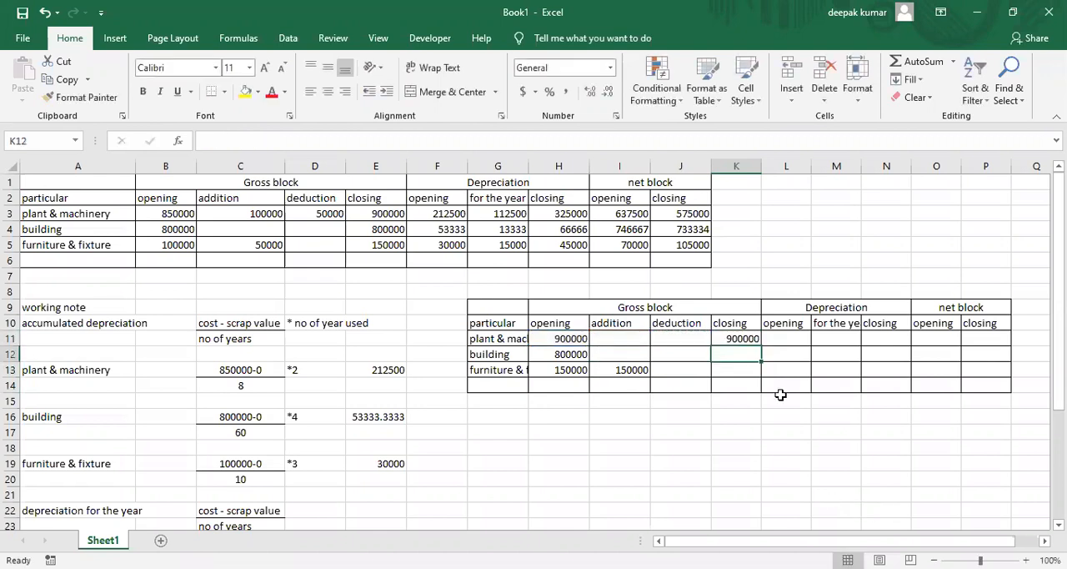
left_click(744, 338)
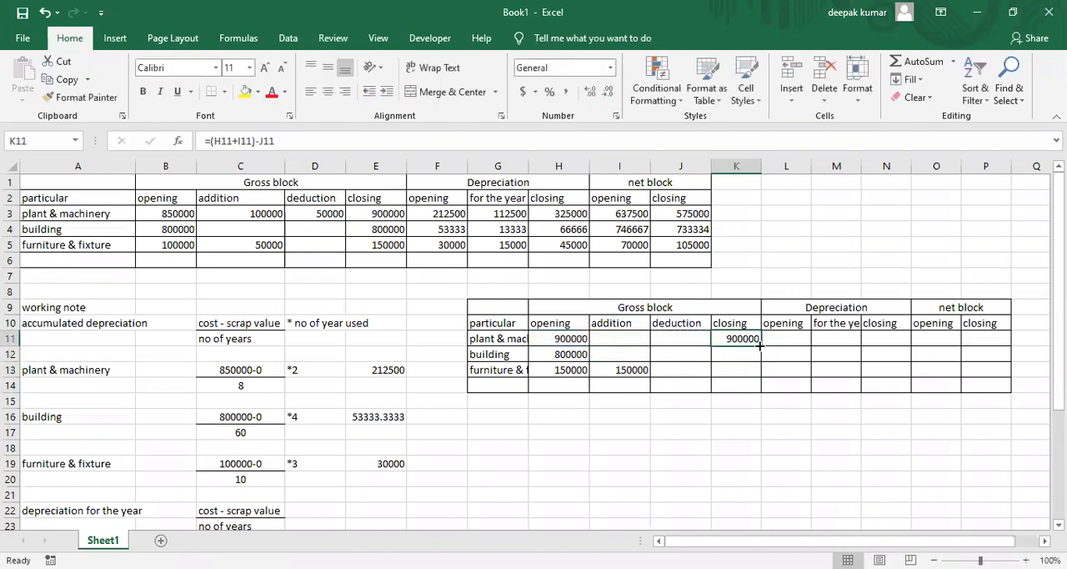
left_click_drag(761, 345, 761, 377)
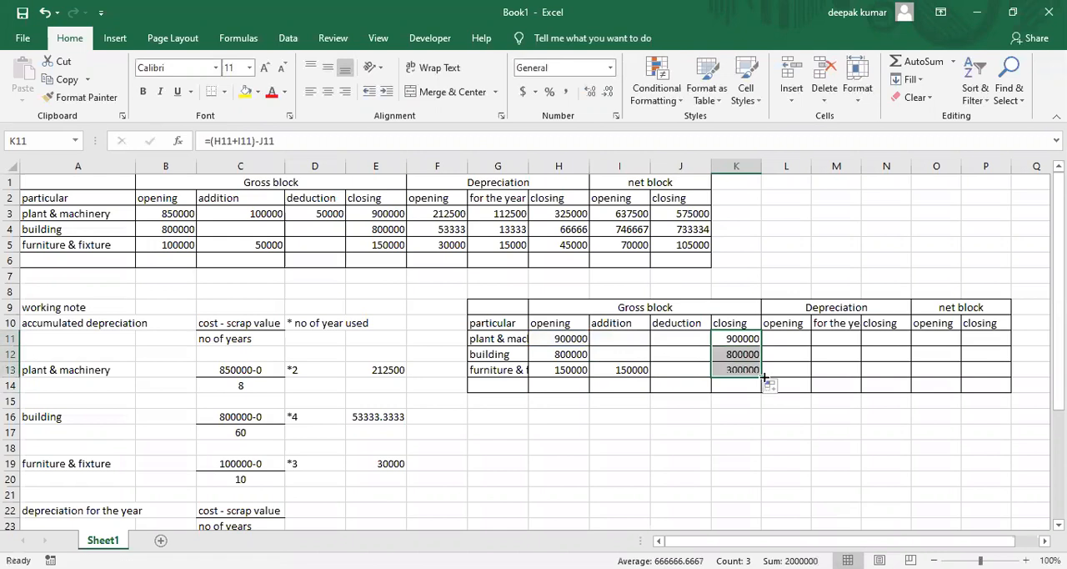
Copy the closing depreciation figures in H3:H5 and paste them as values only into the second schedule's opening depreciation column, starting at L11
left_click(791, 339)
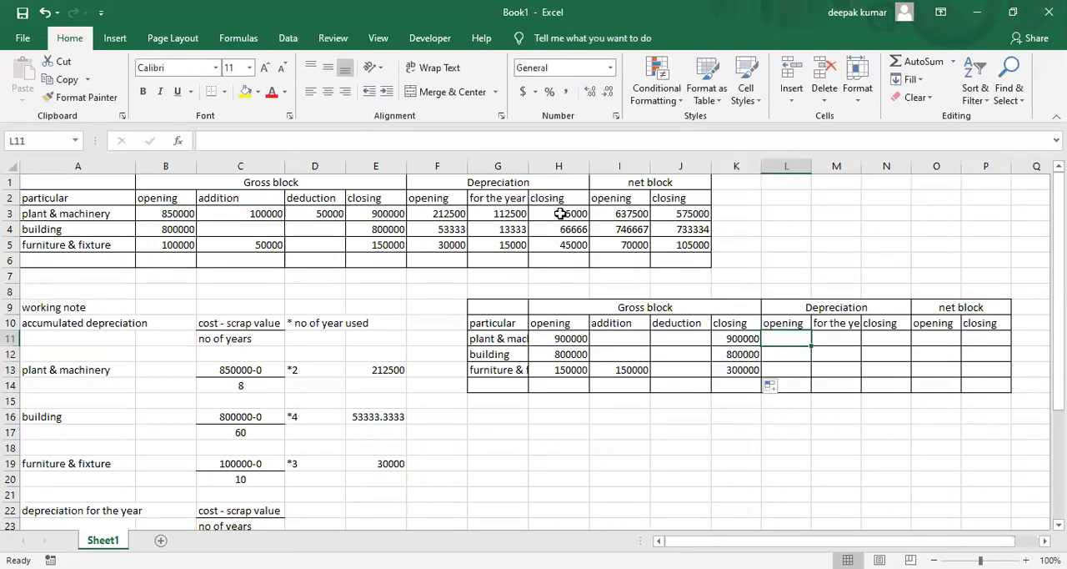
left_click_drag(561, 213, 563, 241)
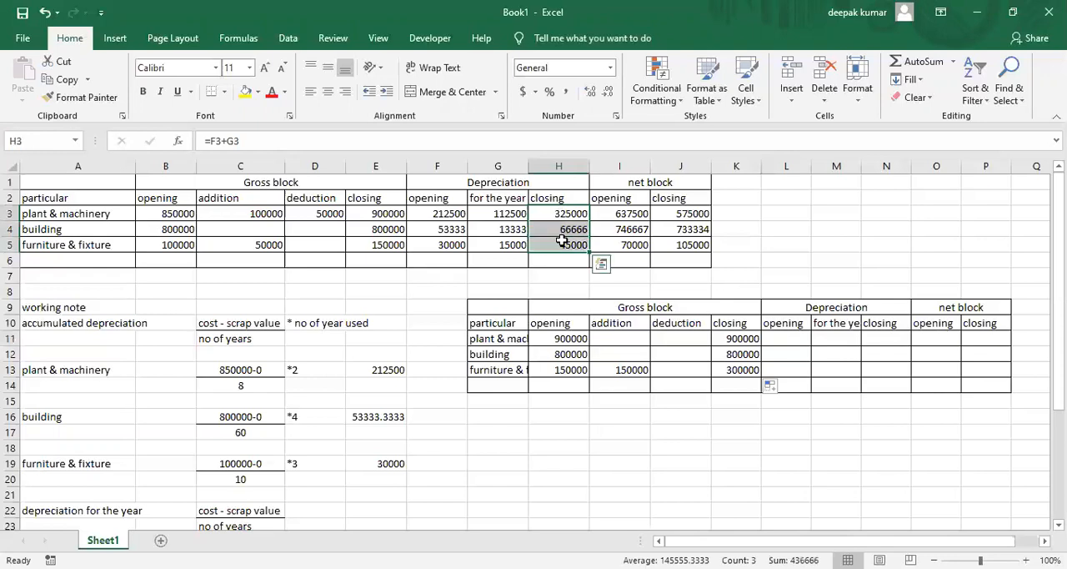
key("ctrl+c")
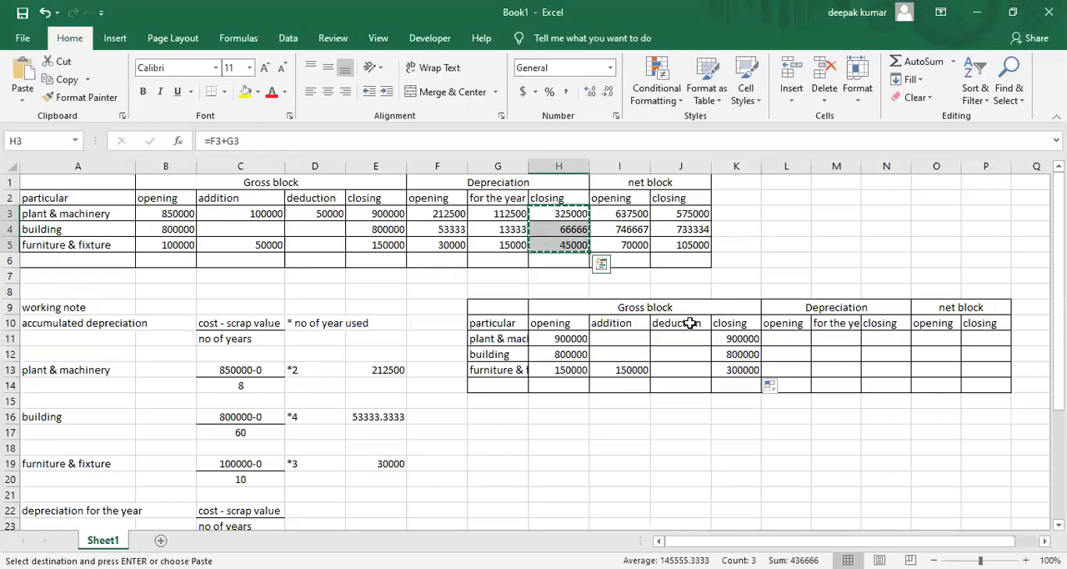
left_click(773, 341)
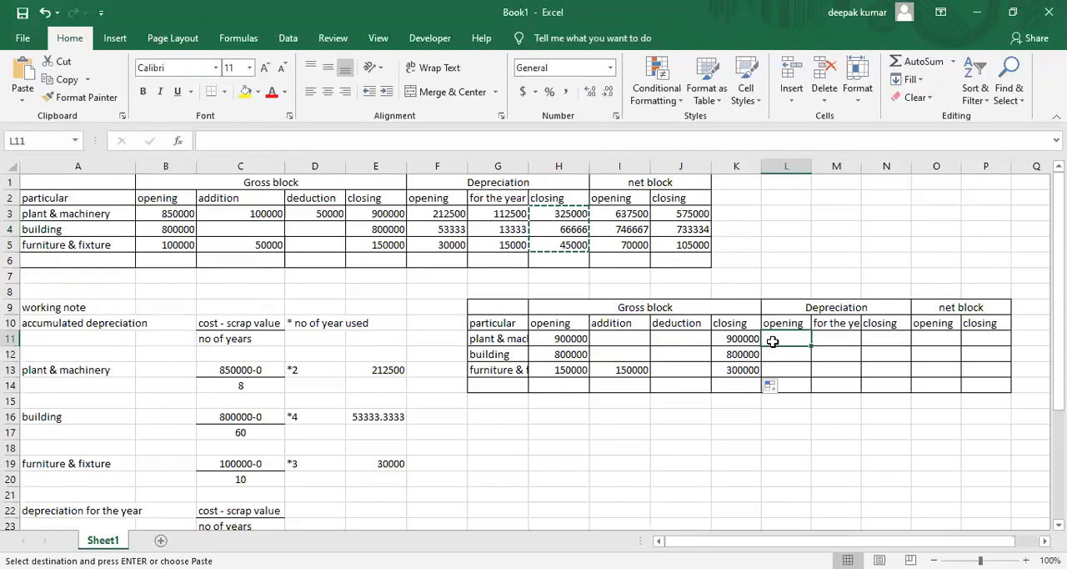
key("ctrl+alt+v")
key("v")
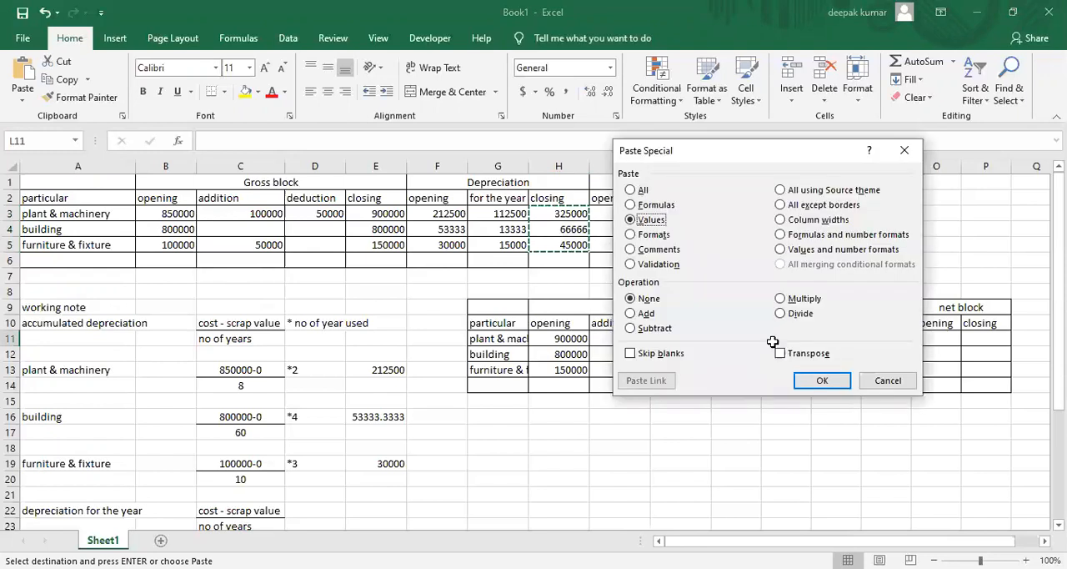
key("Return")
Review the second schedule's gross block figures, comparing plant & machinery's closing balance with furniture & fixture's opening, addition and closing amounts
double_click(841, 336)
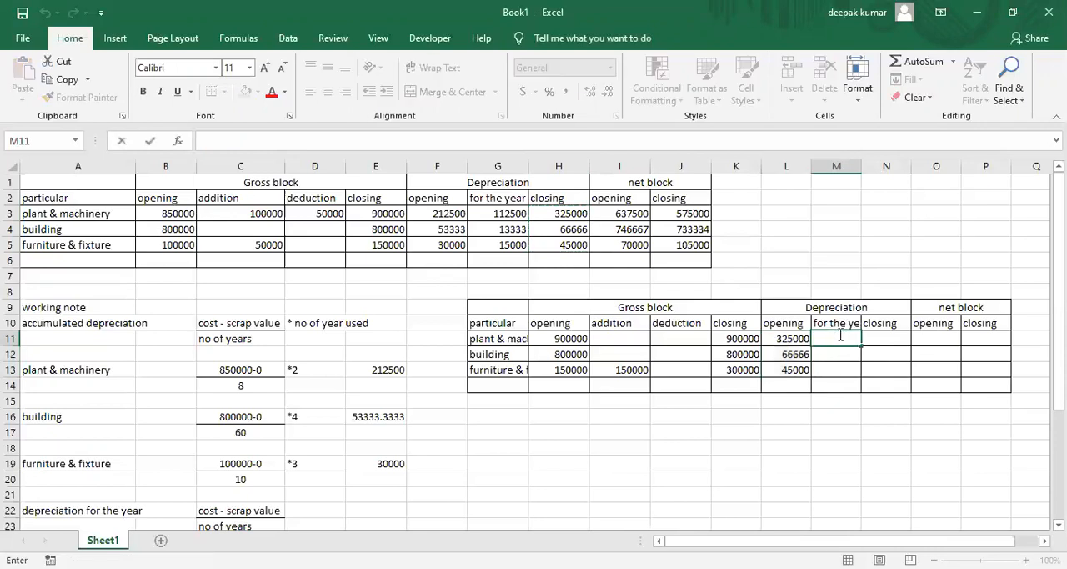
key("Escape")
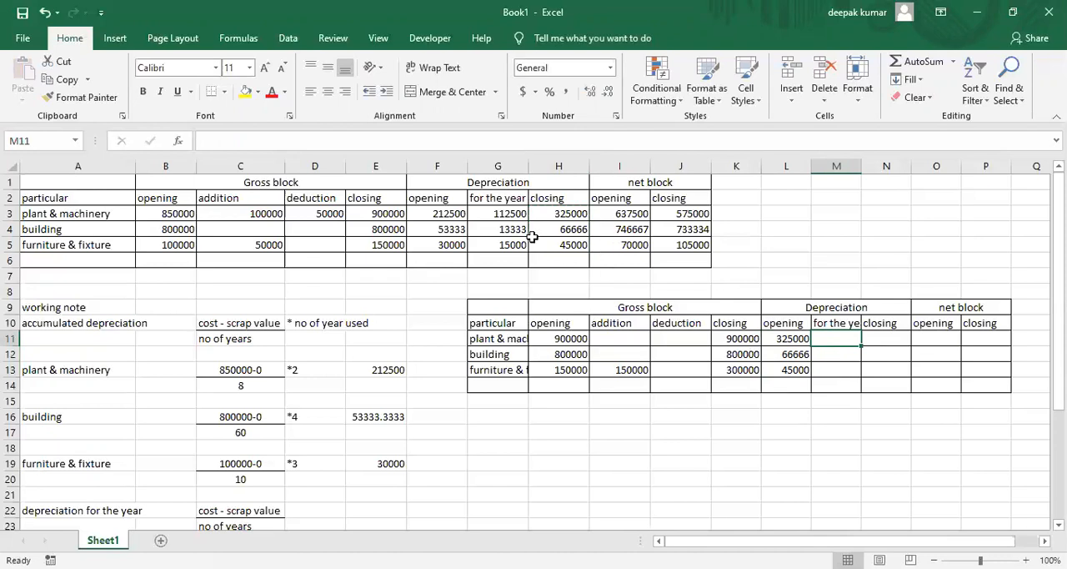
left_click(722, 342)
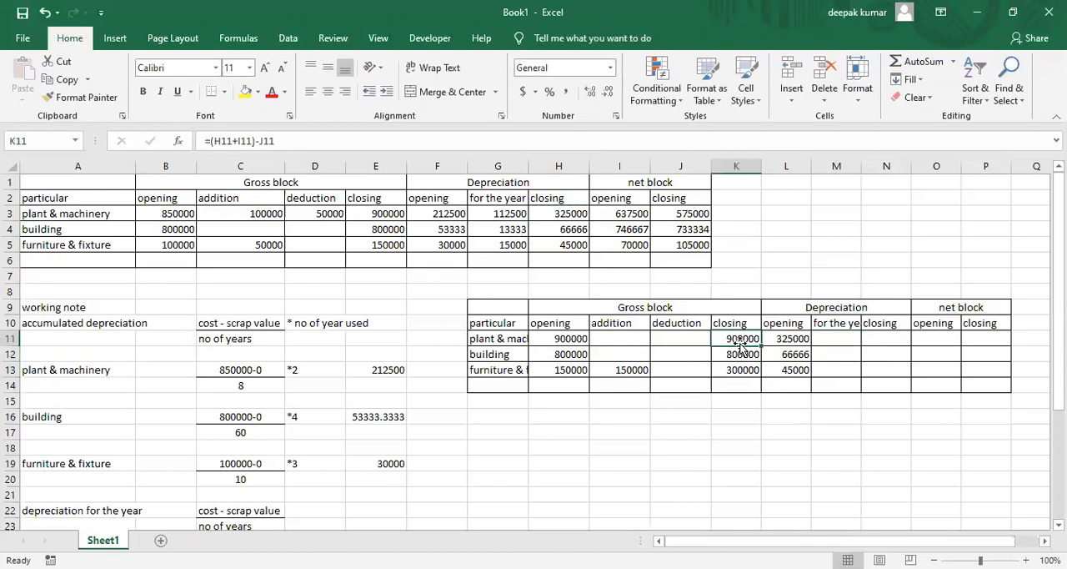
left_click(619, 371)
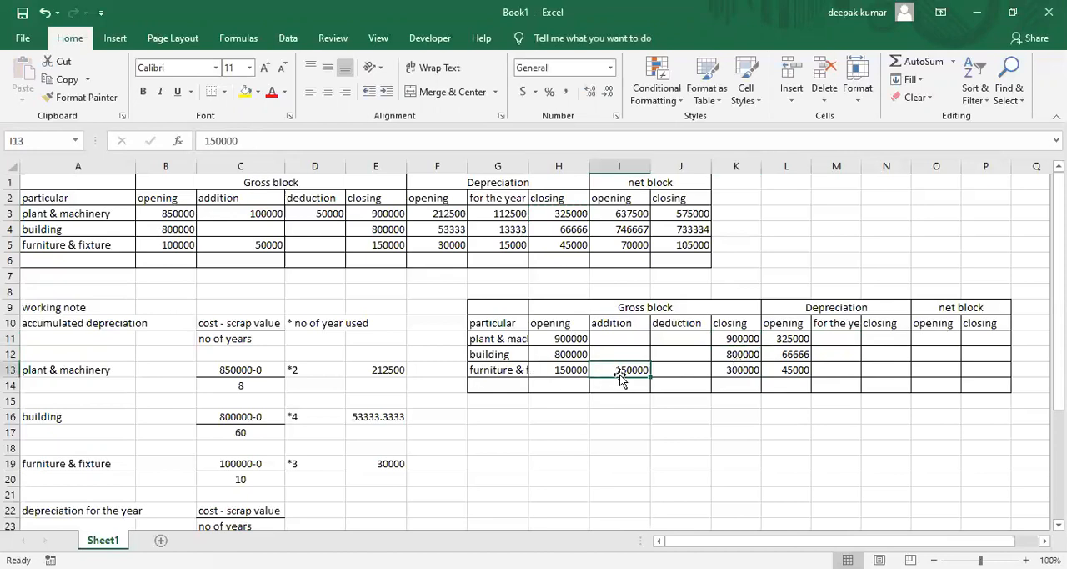
left_click(755, 375)
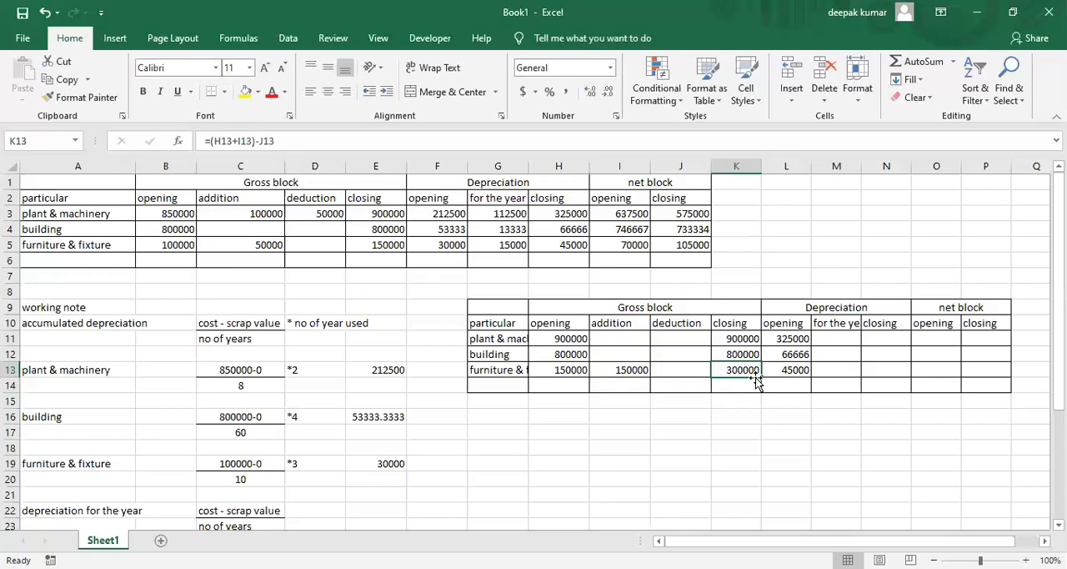
left_click(567, 371)
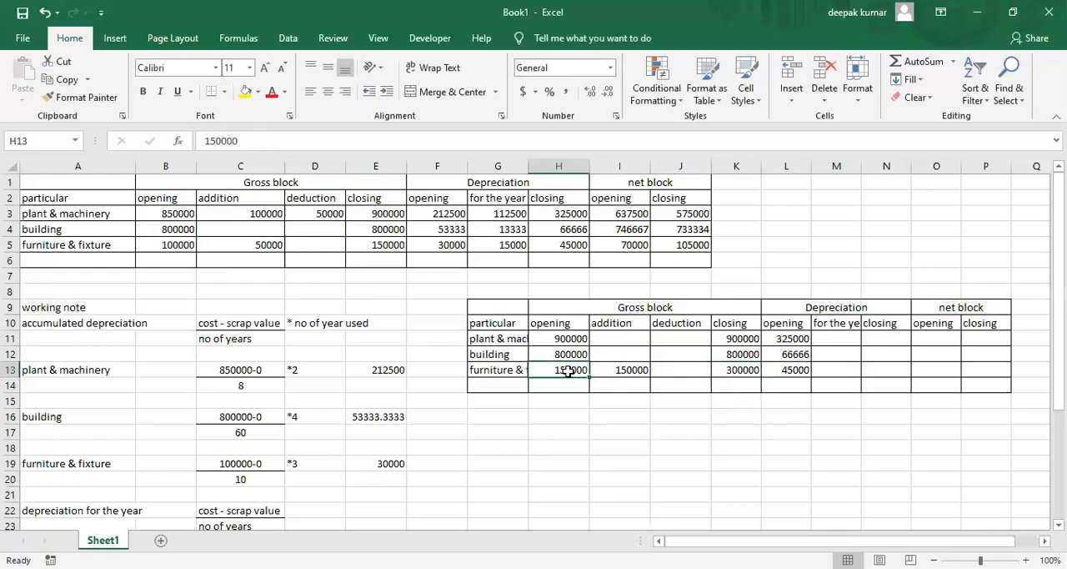
left_click(720, 377)
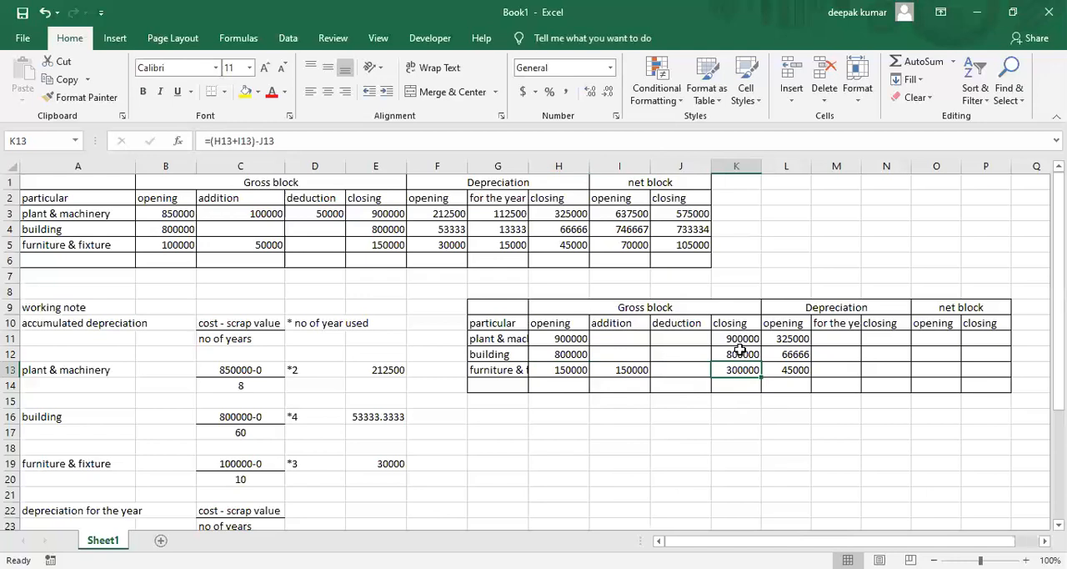
left_click(834, 340)
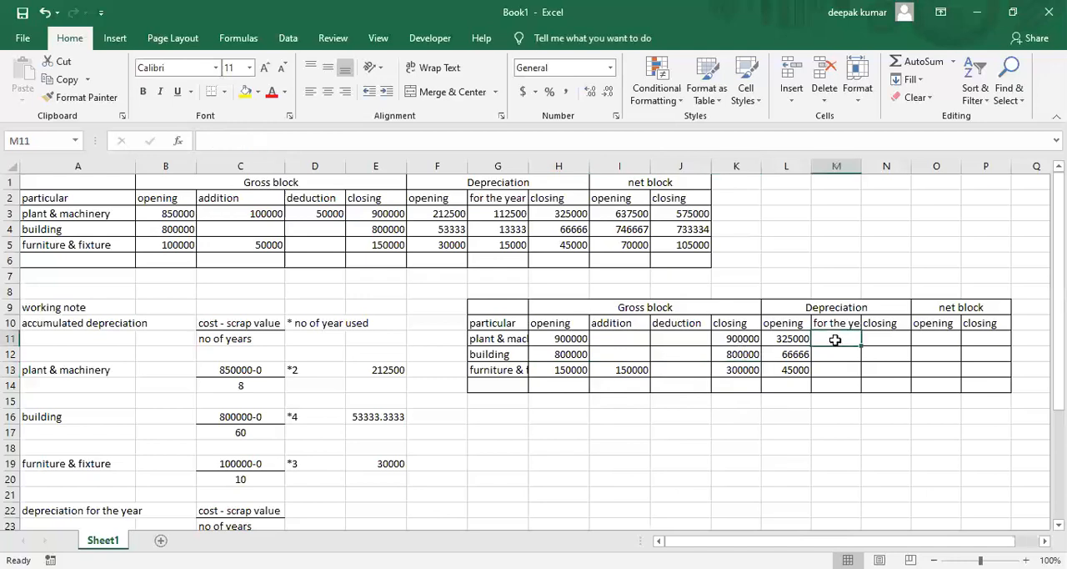
Copy the plant & machinery and building depreciation for the year from G3:G4 into M11:M12 of the second schedule
left_click(508, 215)
key("shift+Down")
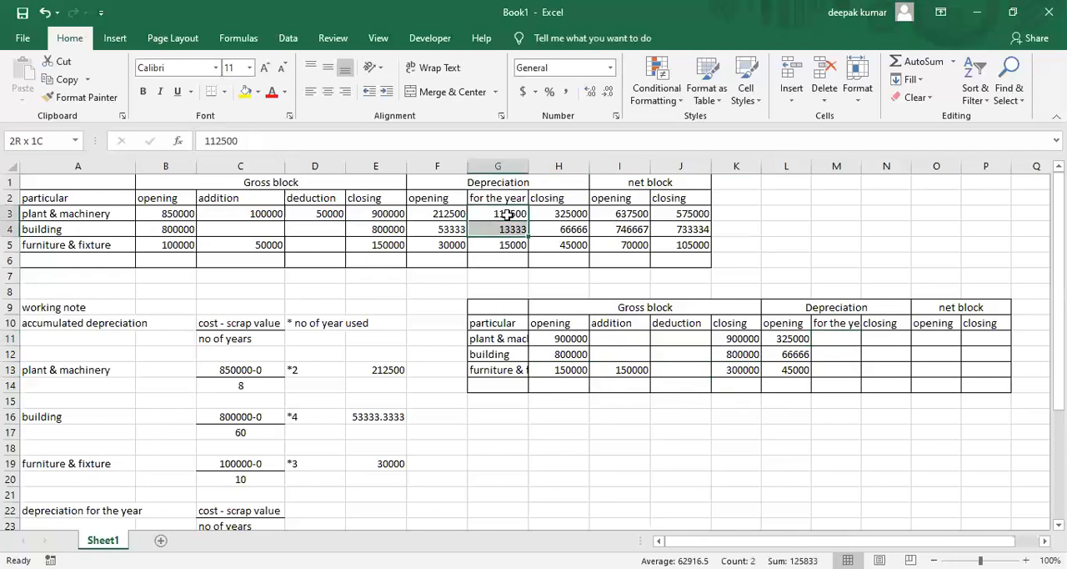
key("ctrl+c")
key("Down")
key("Down")
key("Down")
key("Down")
key("Down")
key("Down")
key("Down")
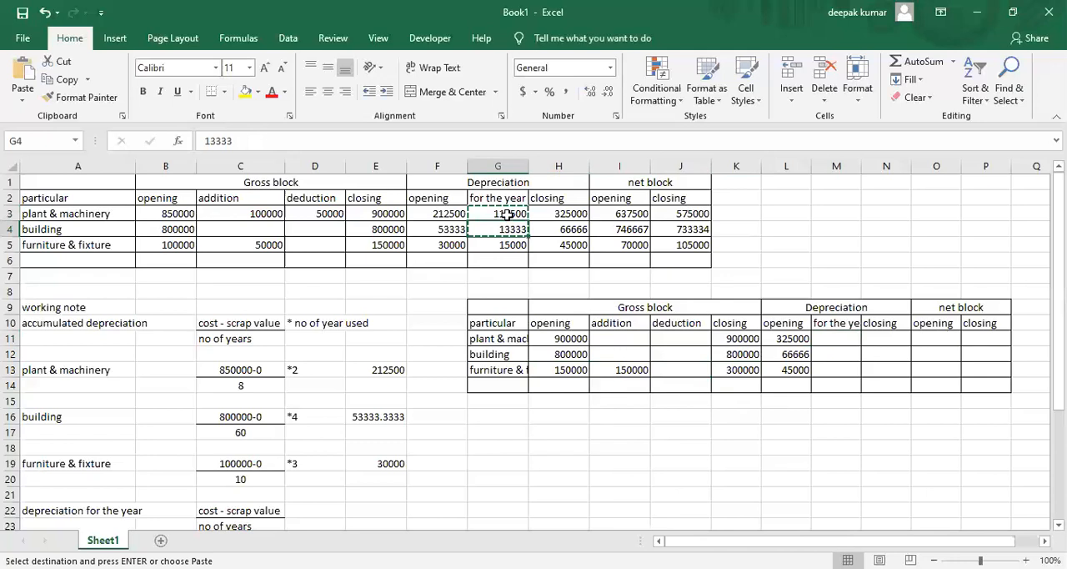
key("Right")
key("Right")
key("Right")
key("Right")
key("Right")
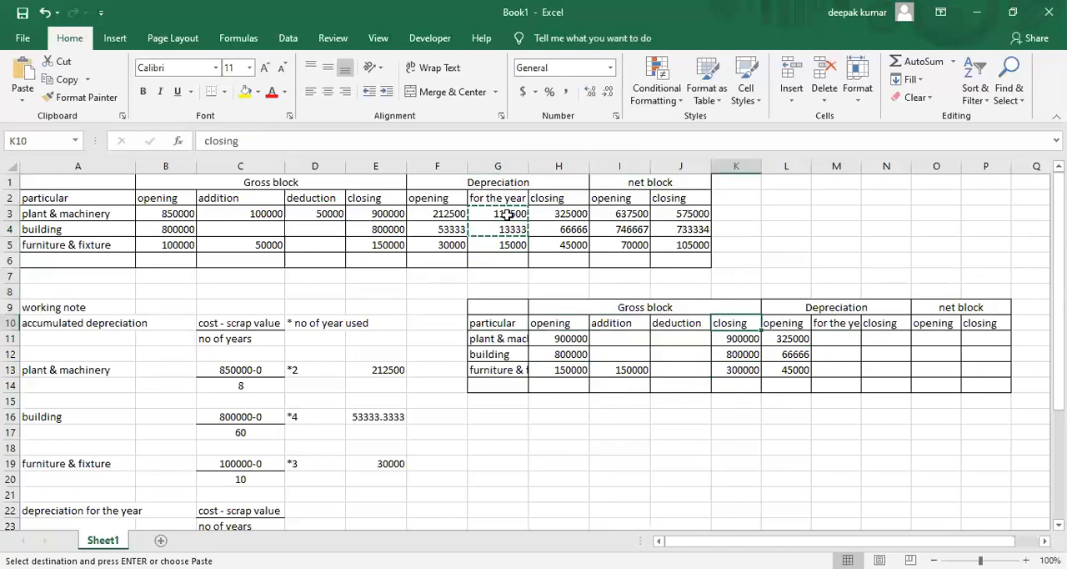
key("Down")
key("Right")
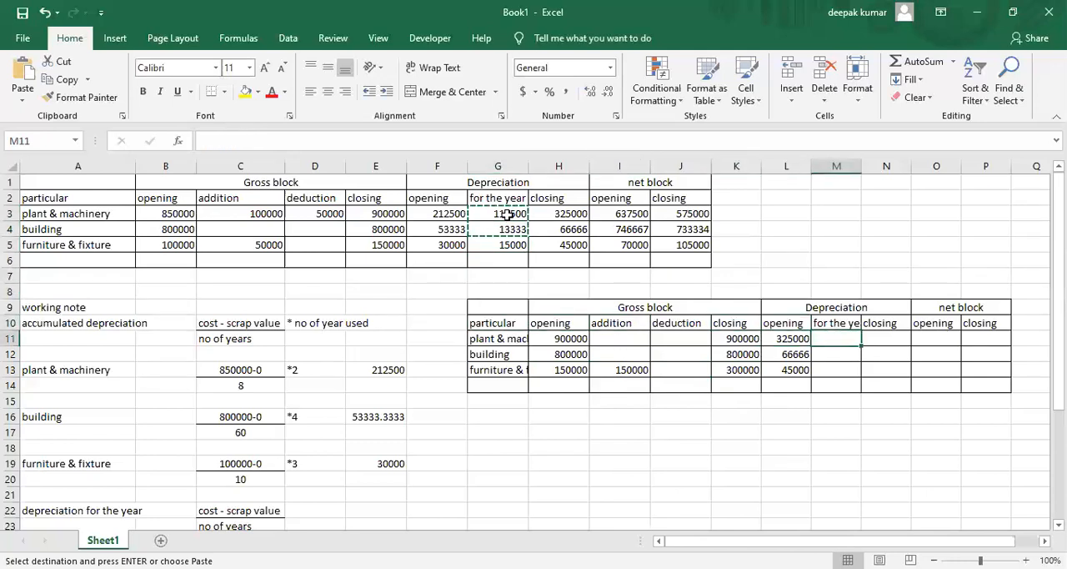
key("ctrl+v")
key("Down")
key("Down")
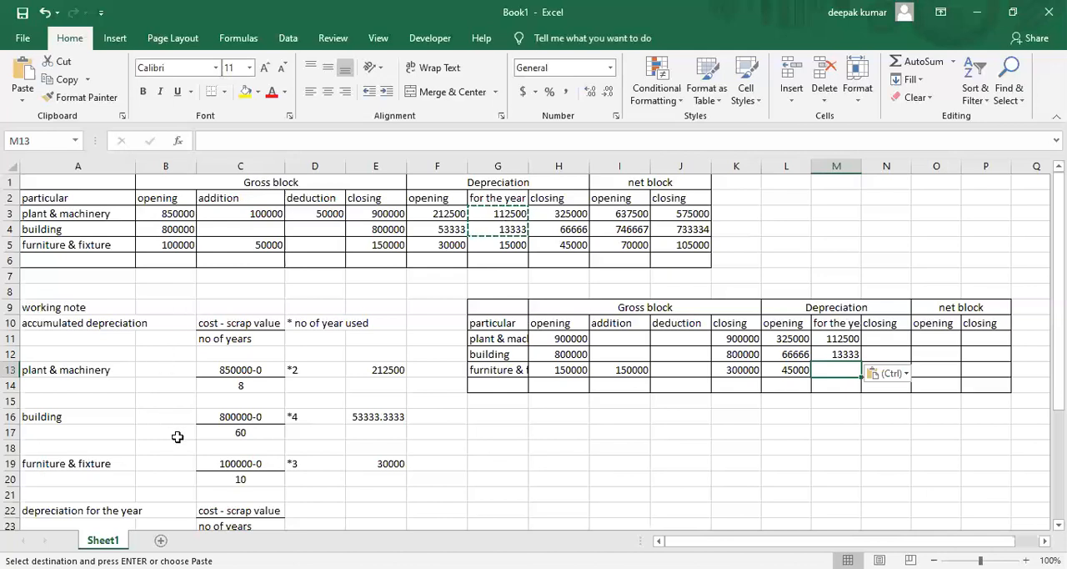
left_click(236, 480)
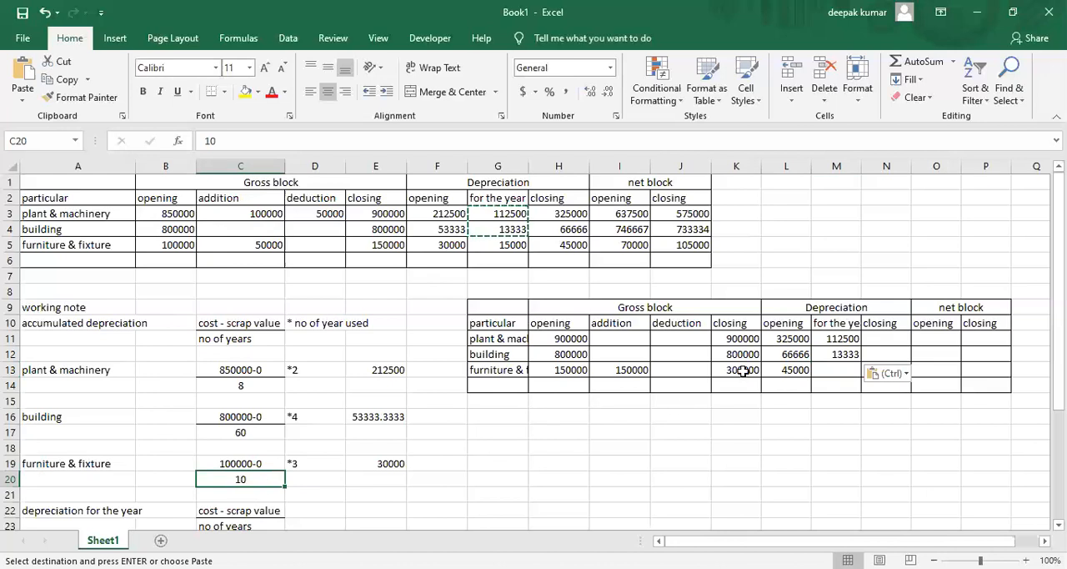
left_click(832, 371)
type("=")
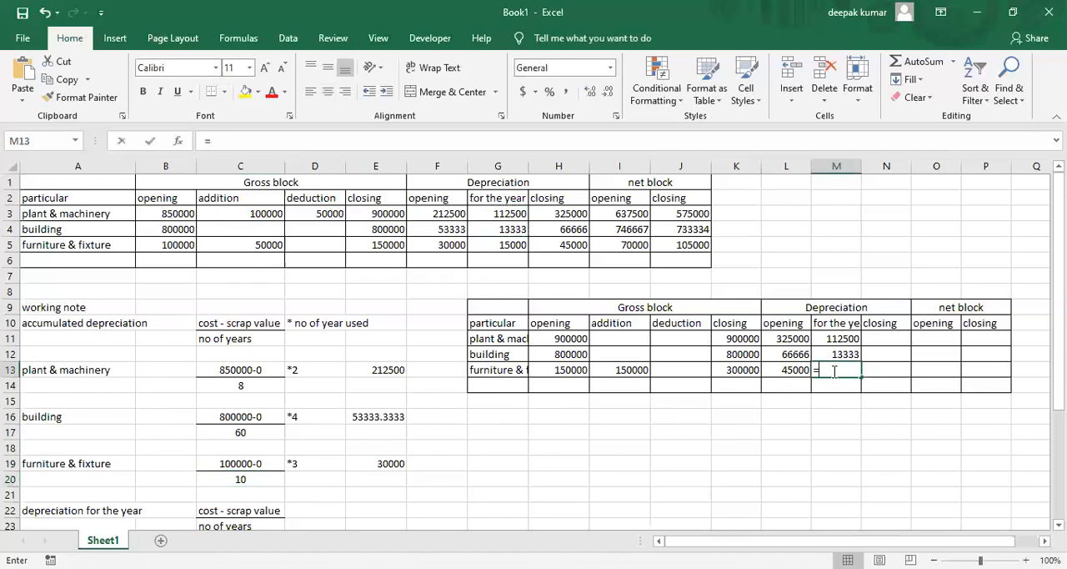
key("Left")
key("Left")
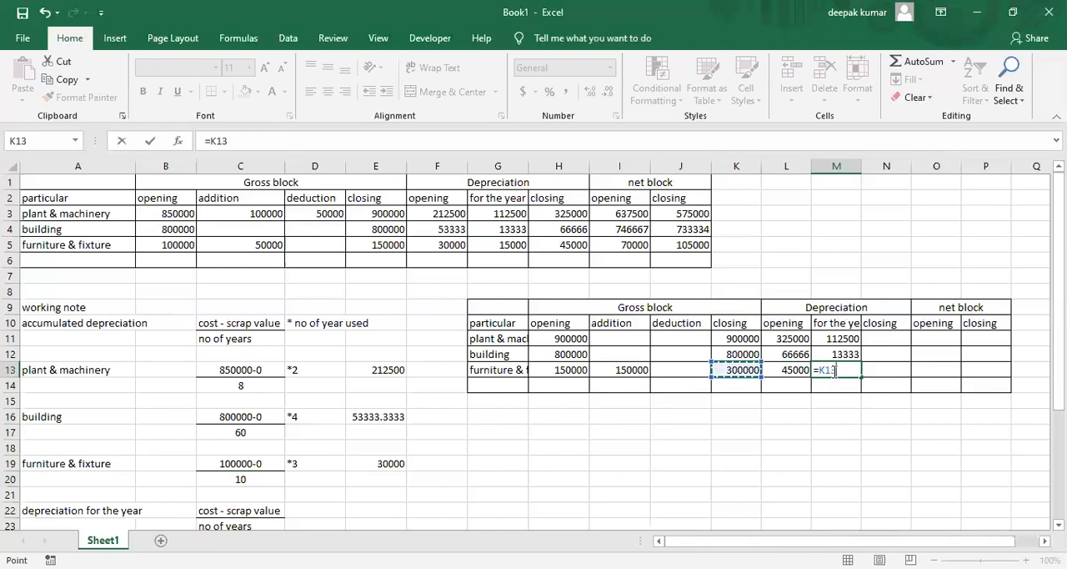
key("Escape")
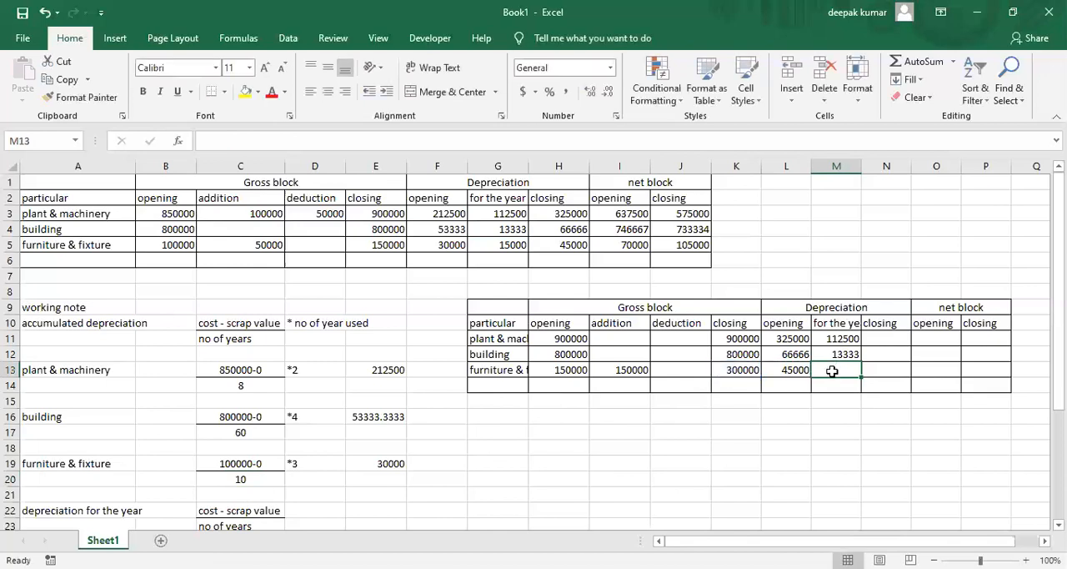
Check the timing of the Year 2 furniture purchase in the textbook PDF in Microsoft Edge and copy the furniture depreciation from G5 into M13
left_click(554, 38)
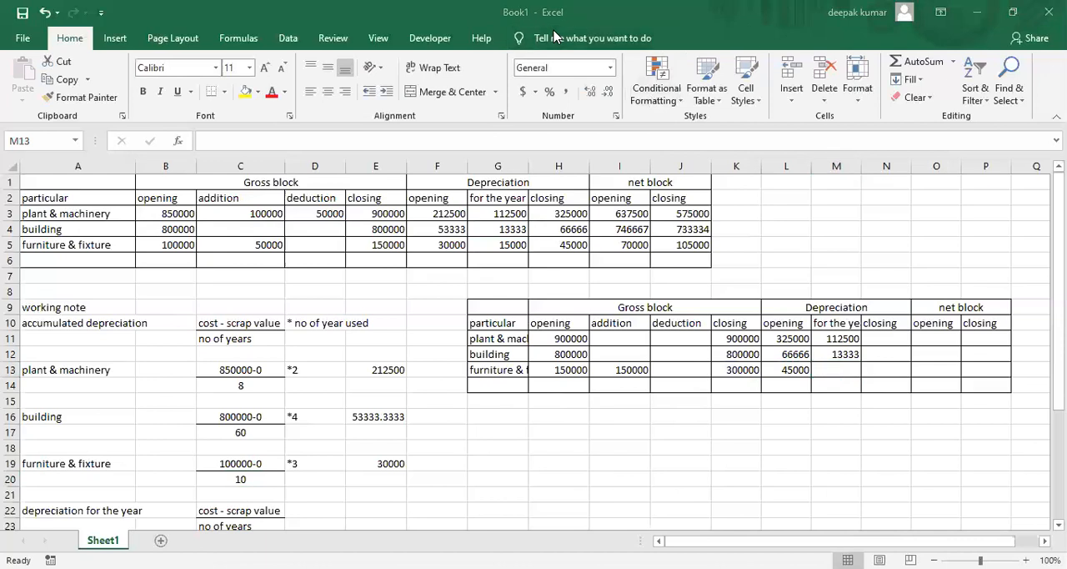
key("alt+Tab")
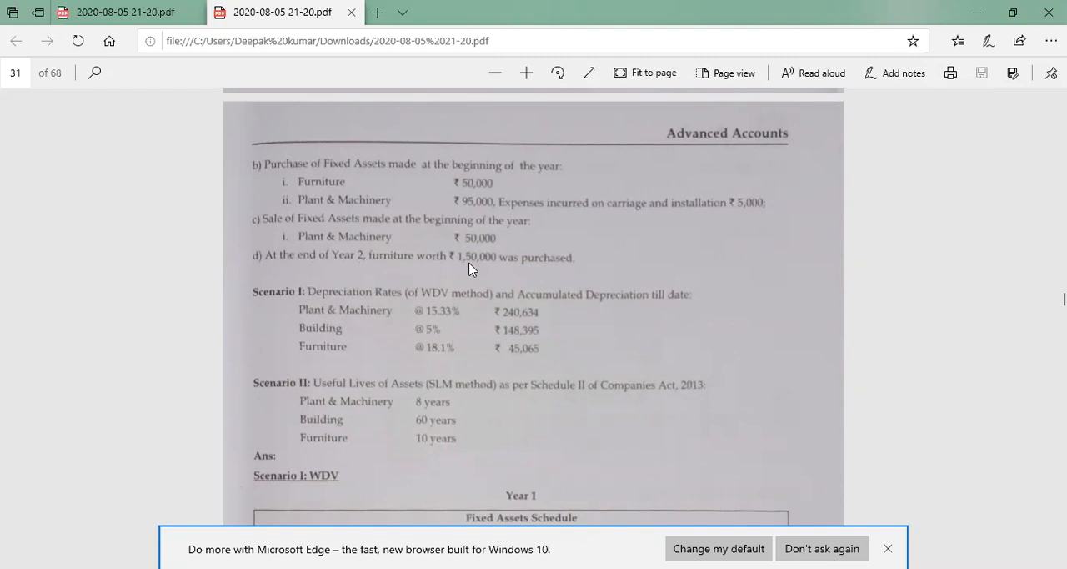
key("alt+Tab")
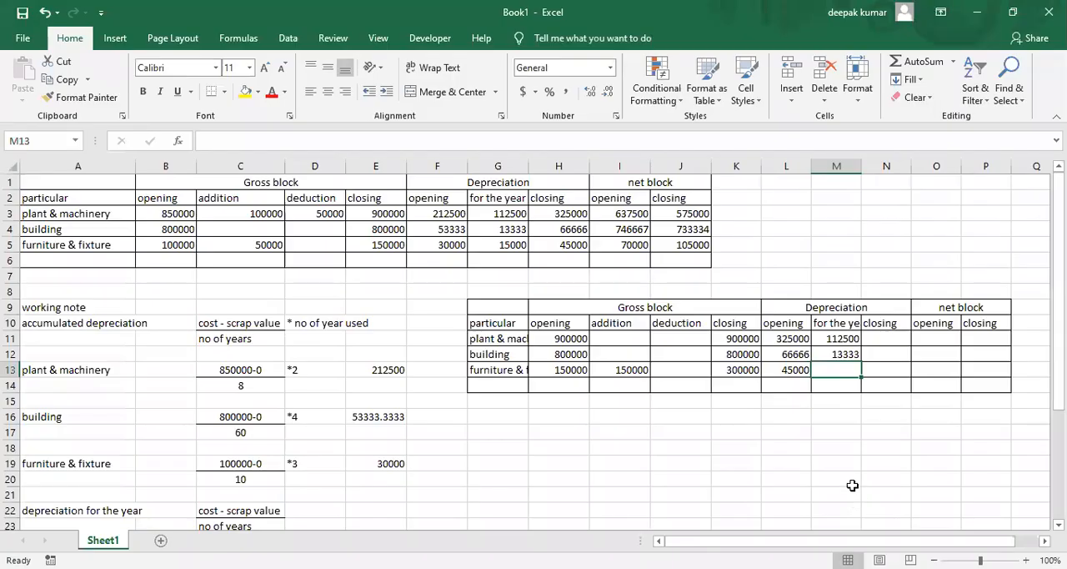
left_click(630, 370)
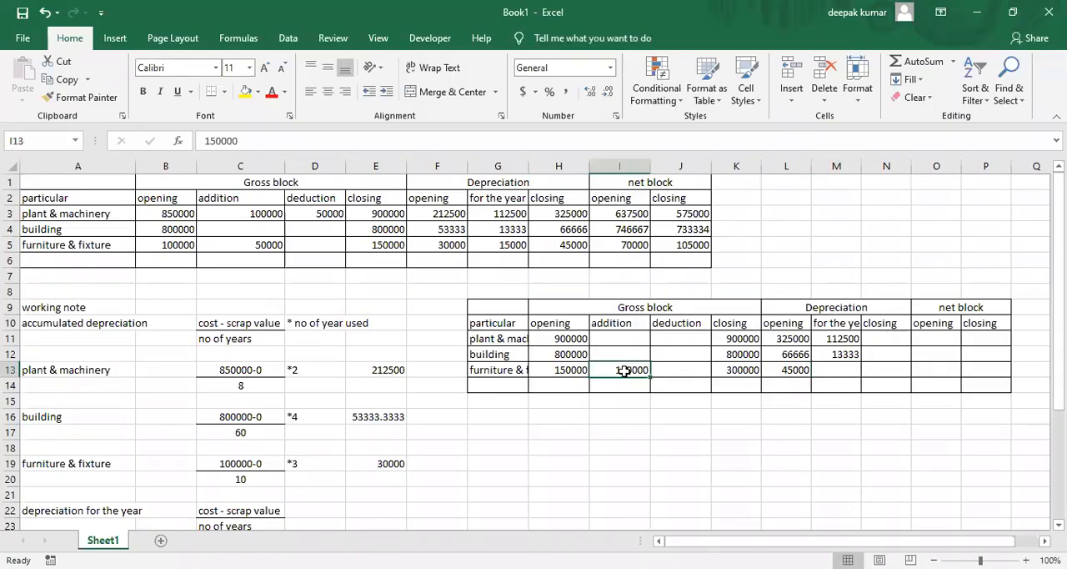
left_click(832, 370)
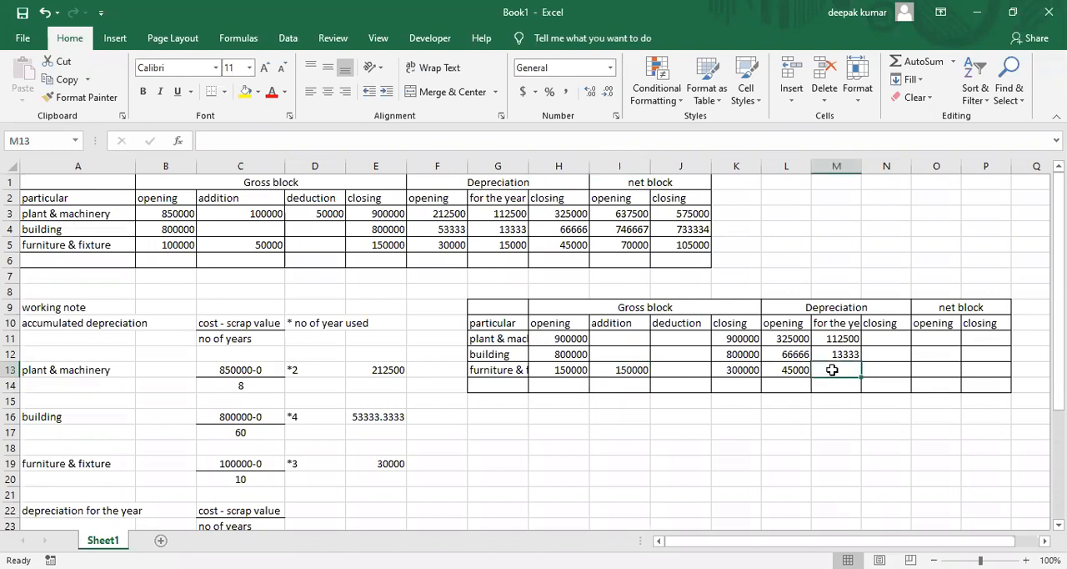
left_click(504, 247)
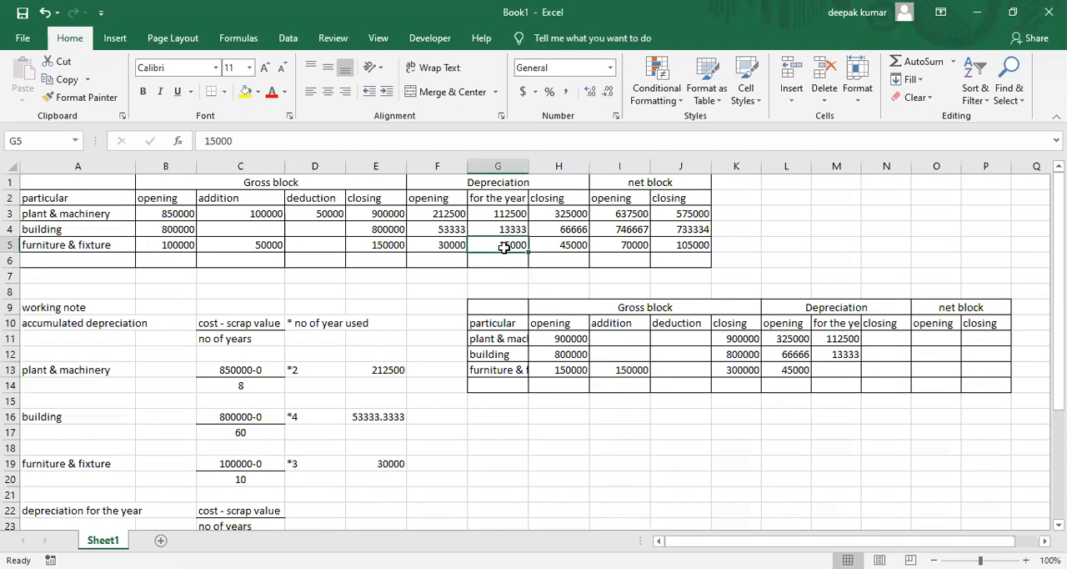
key("ctrl+c")
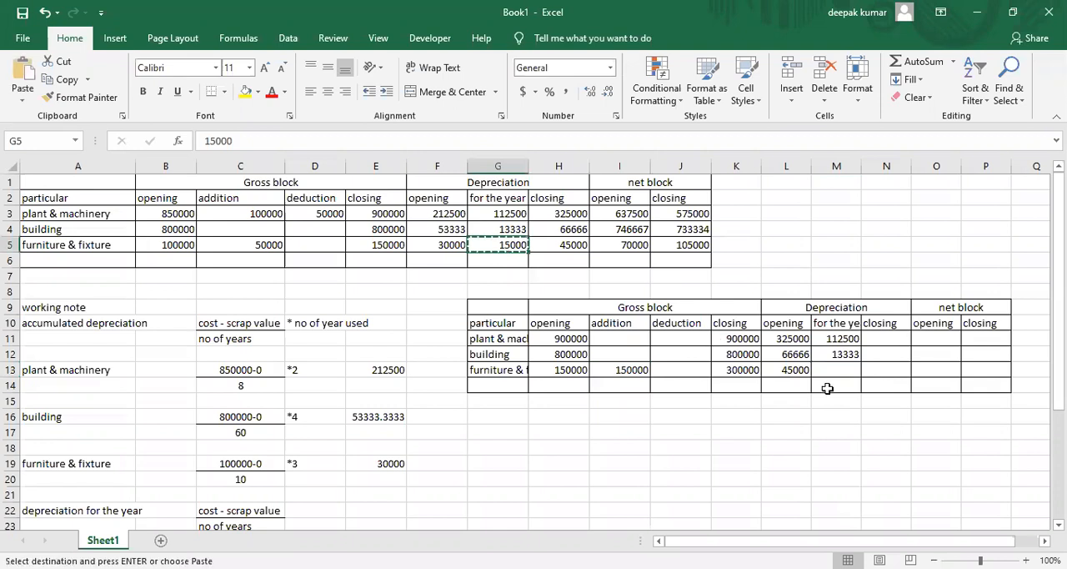
left_click(846, 369)
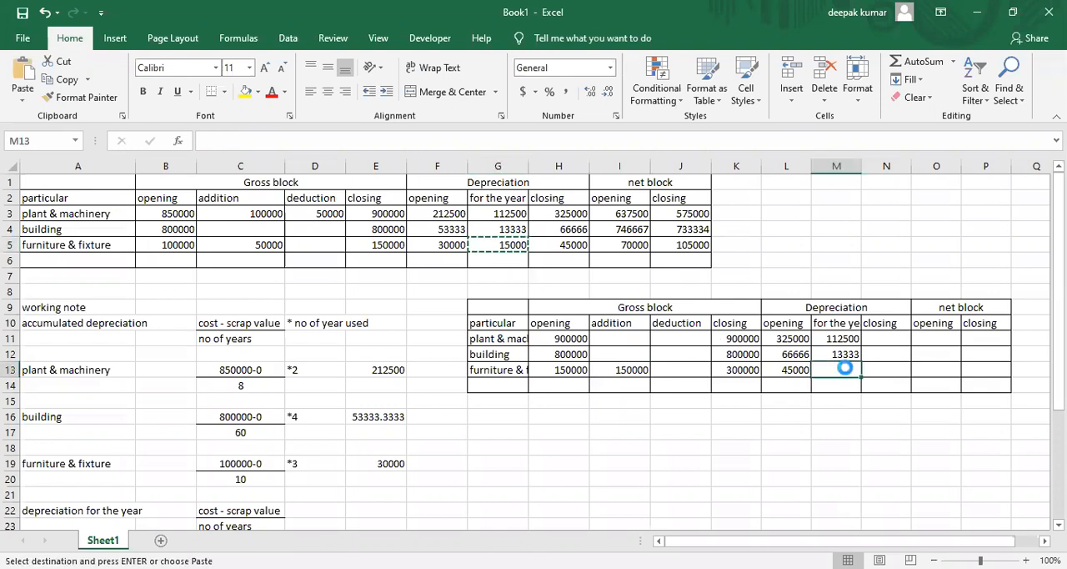
key("ctrl+v")
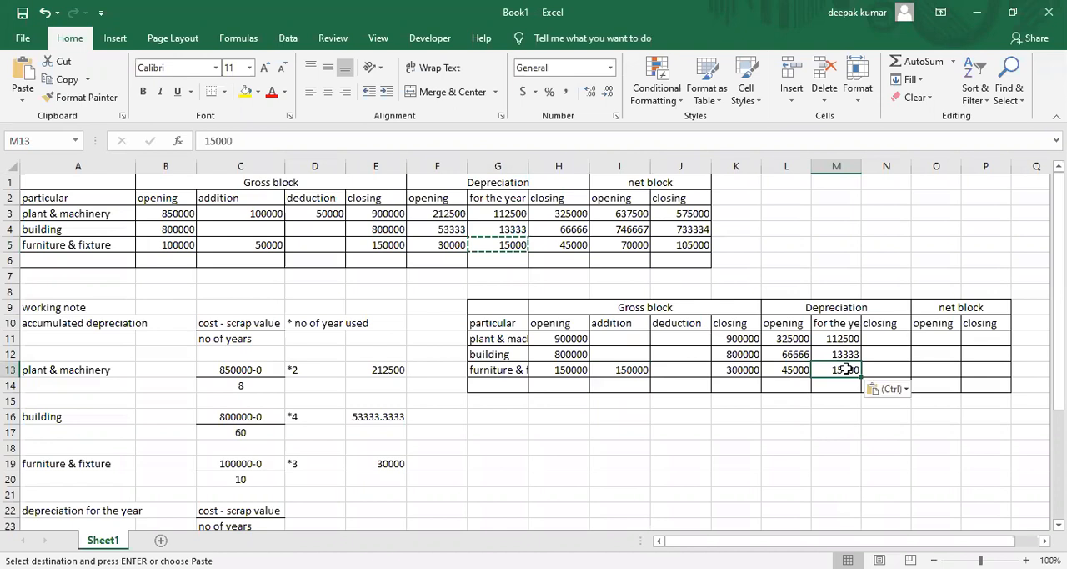
Compute the second schedule's closing depreciation with =L11+M11 in N11 and fill the formula down to N13
key("Right")
key("Up")
key("Up")
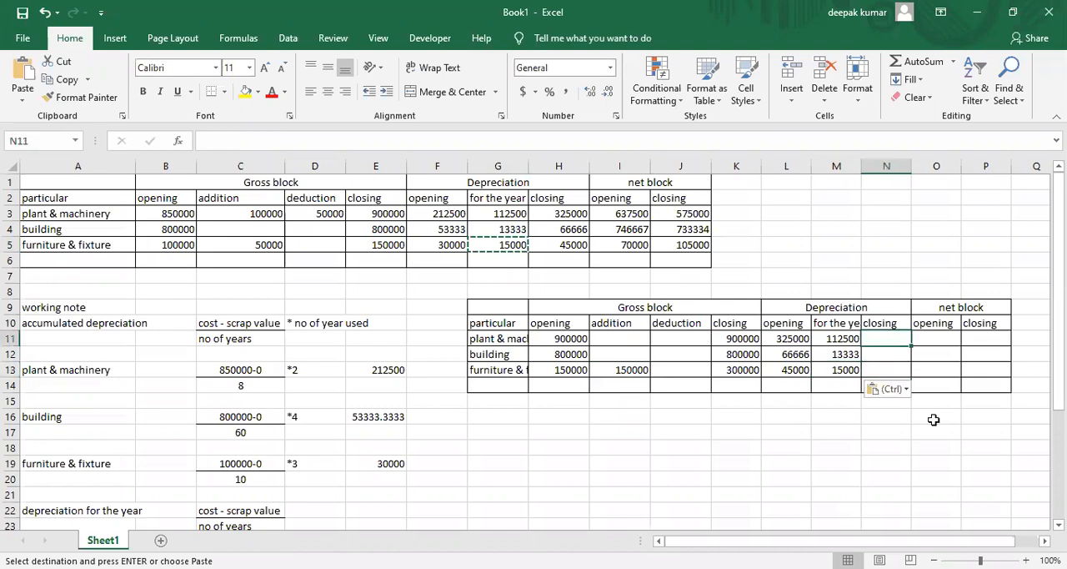
type("=")
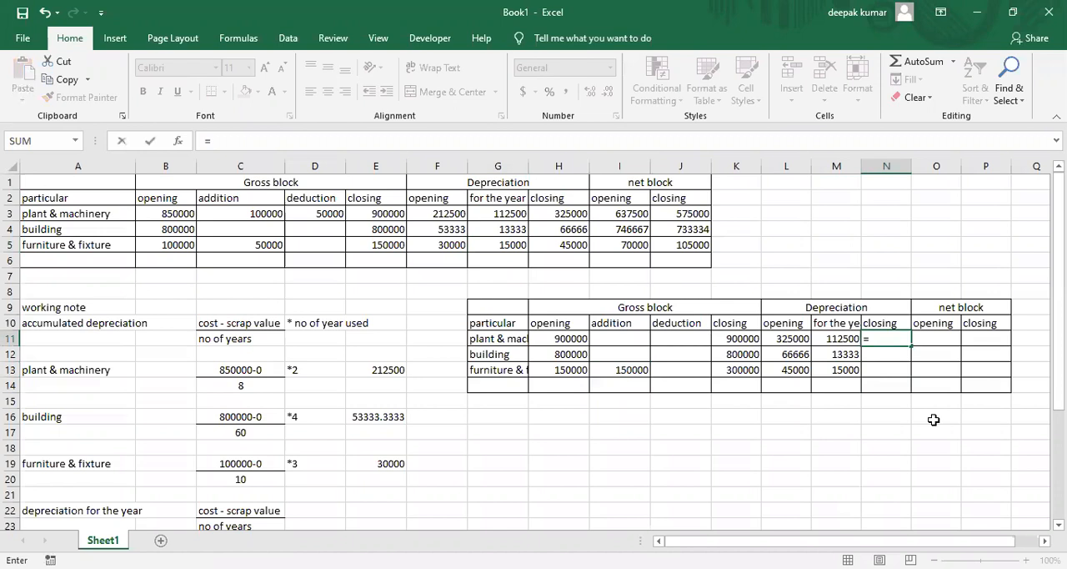
key("Left")
key("Left")
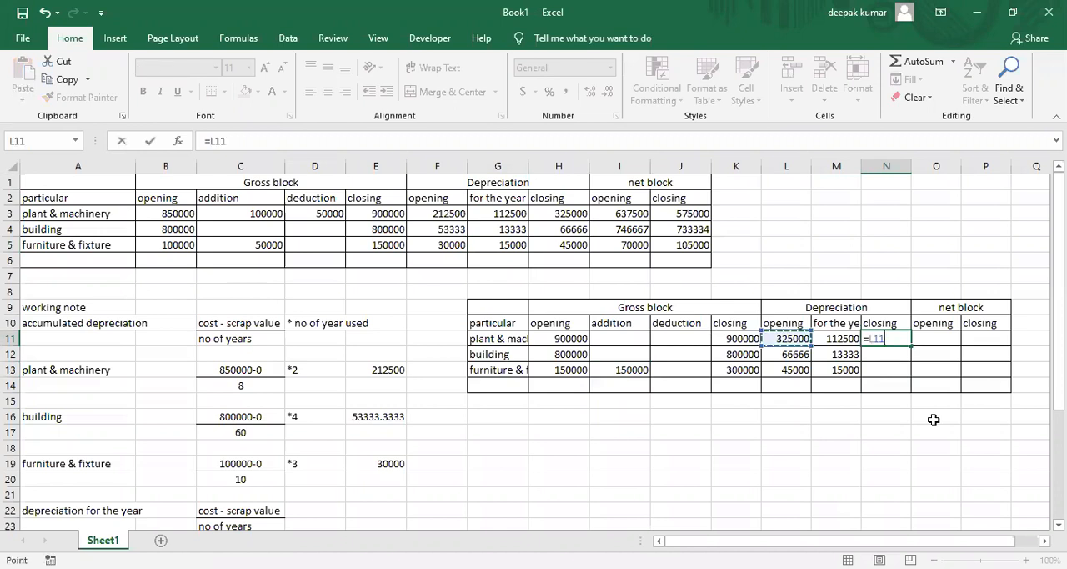
type("+")
key("Left")
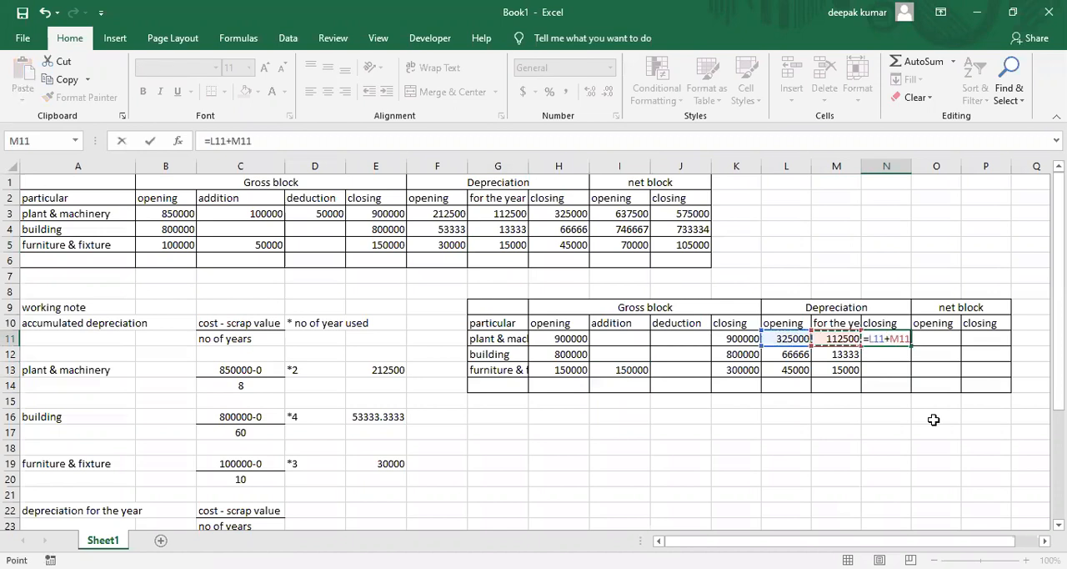
key("Return")
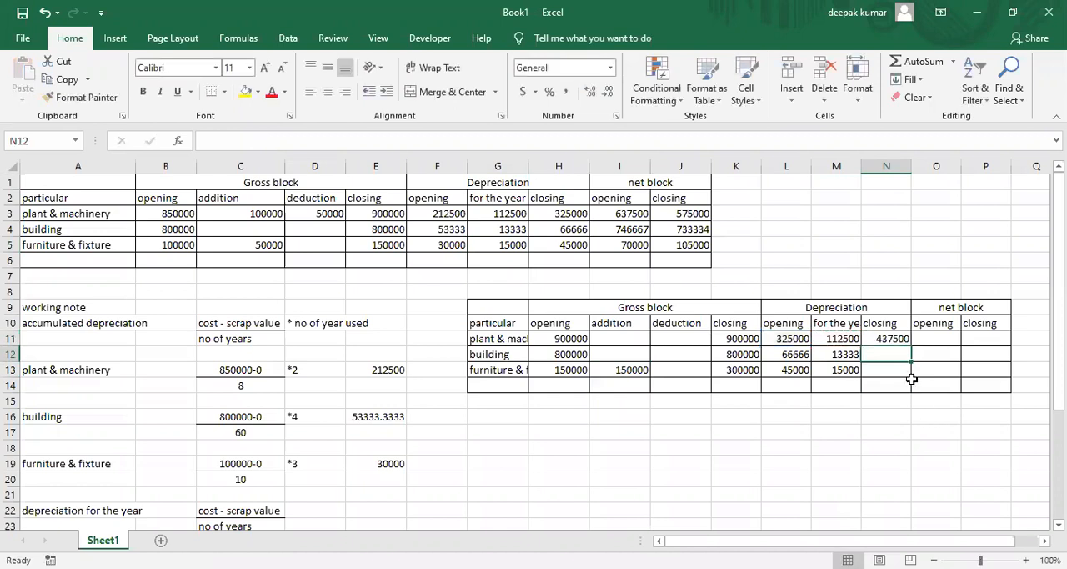
left_click(899, 340)
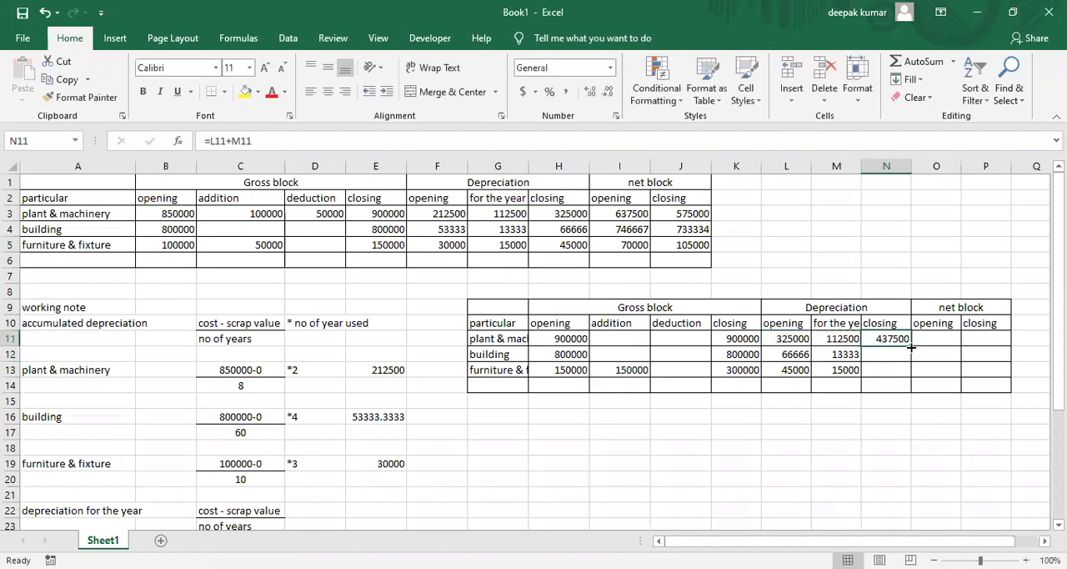
left_click_drag(911, 344, 913, 380)
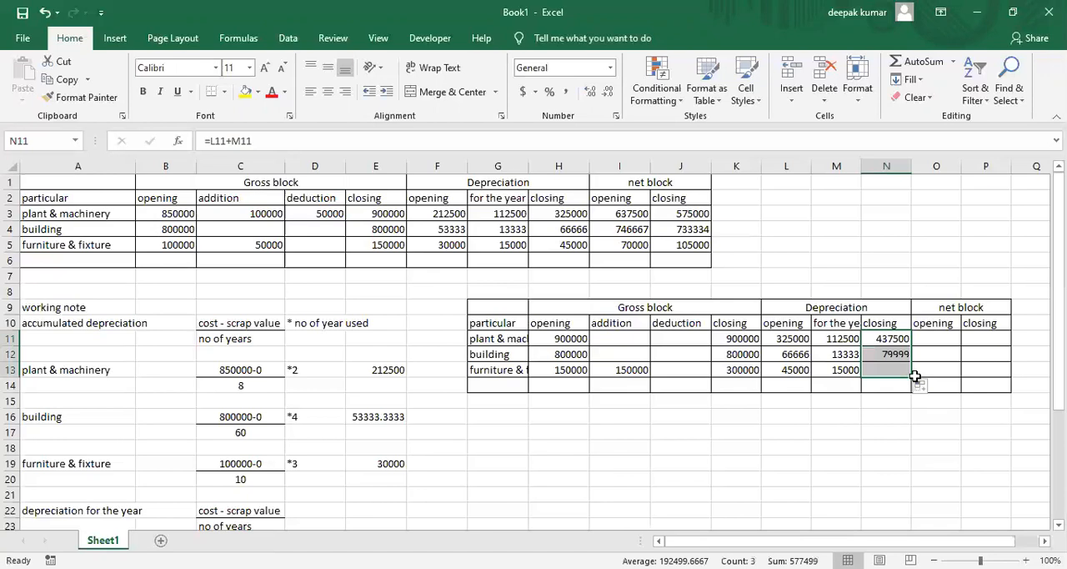
Compute the second schedule's opening net block with =H11-L11 in O11 and fill the formula down to O13
left_click(931, 341)
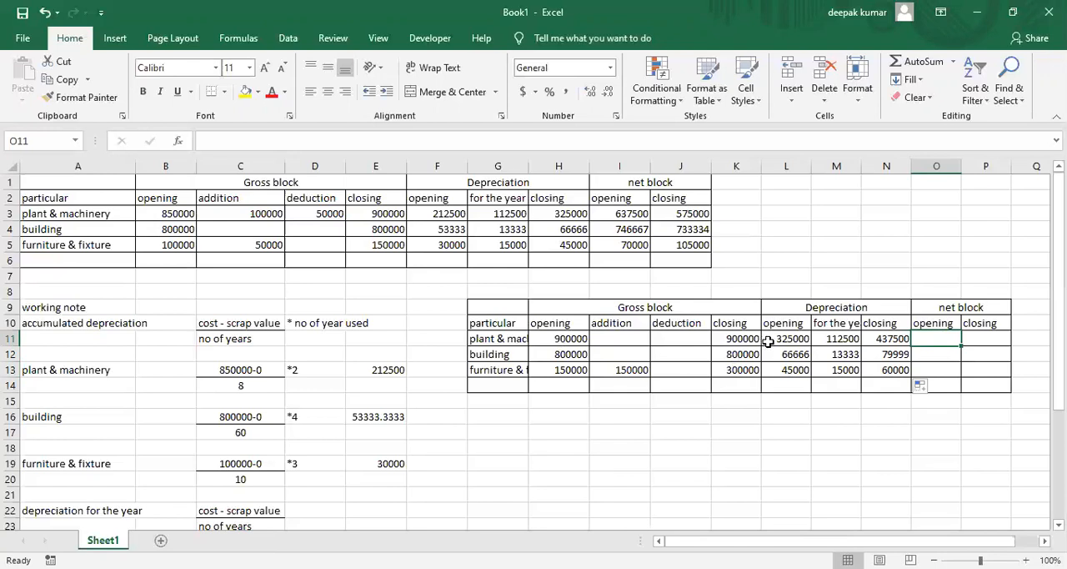
type("=")
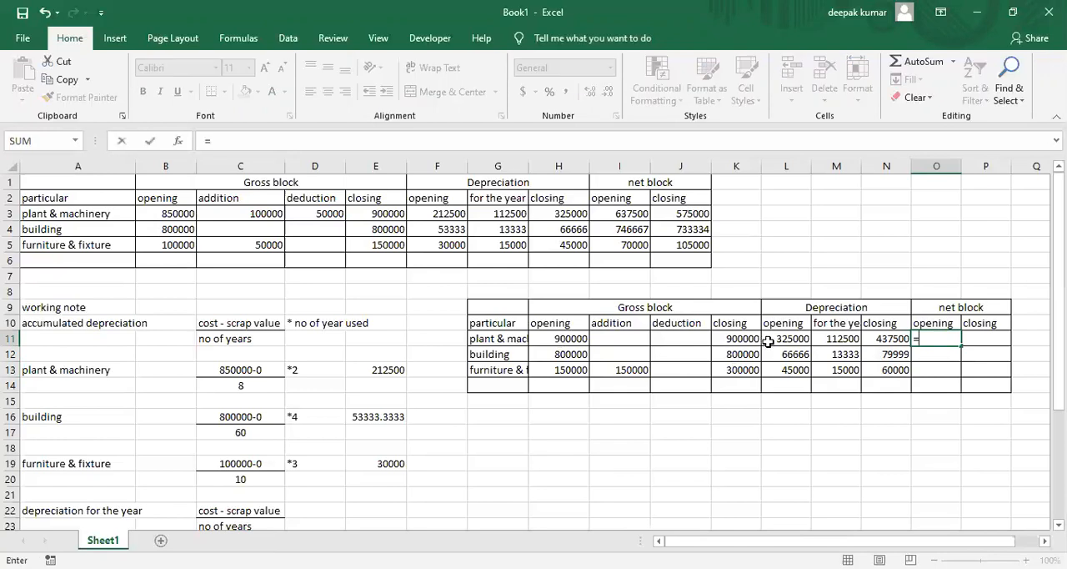
key("Left")
key("Left")
key("Left")
key("Left")
key("Left")
key("Left")
key("Left")
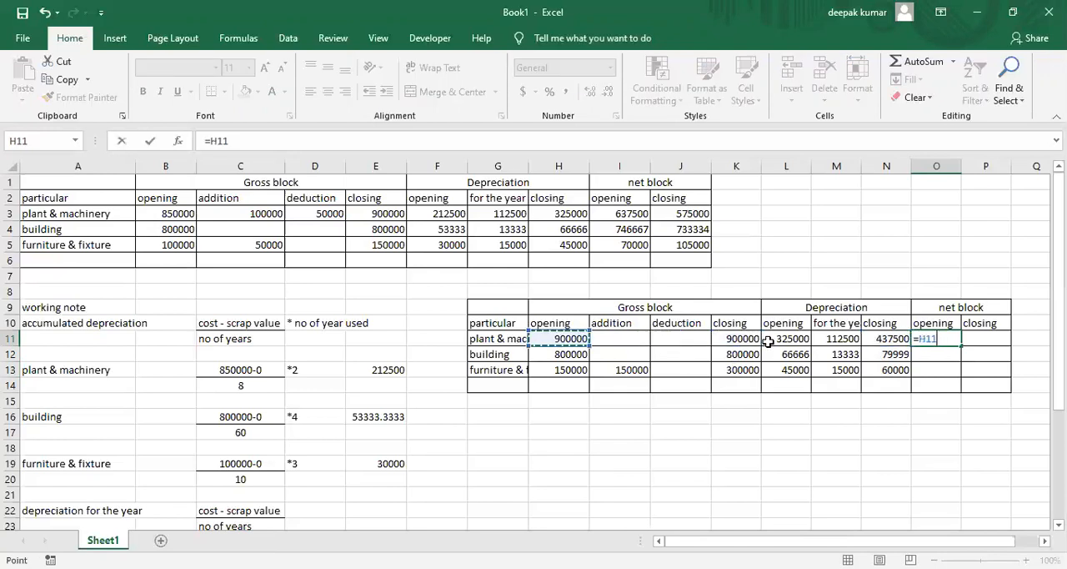
type("-")
key("Left")
key("Left")
key("Left")
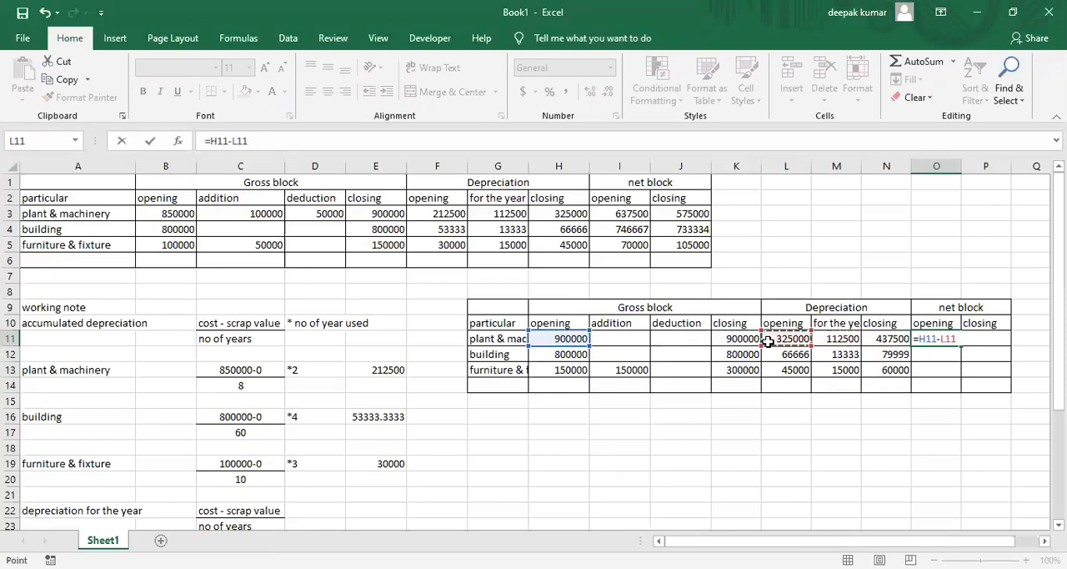
key("Return")
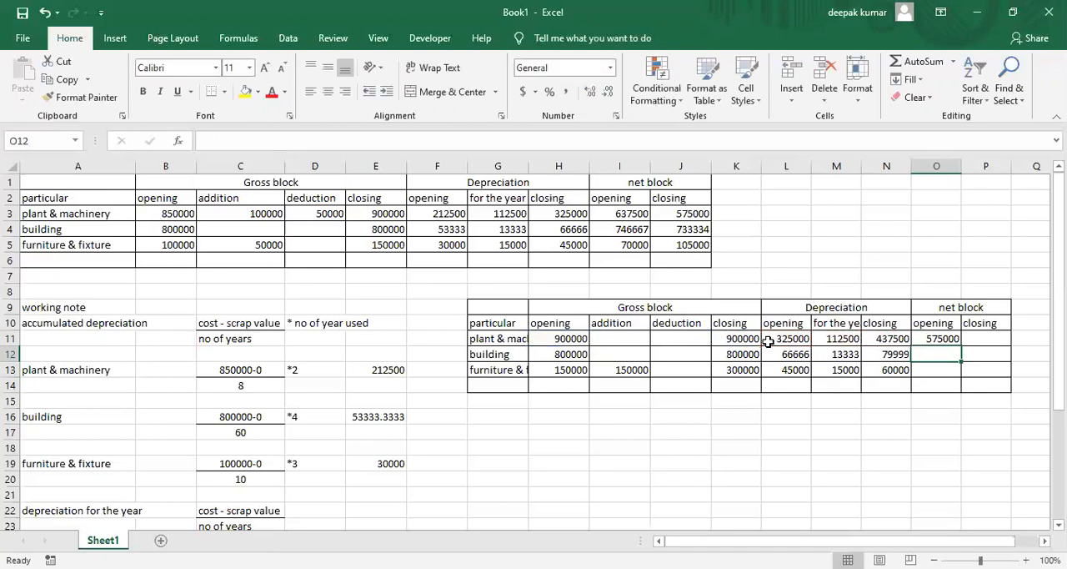
left_click(943, 339)
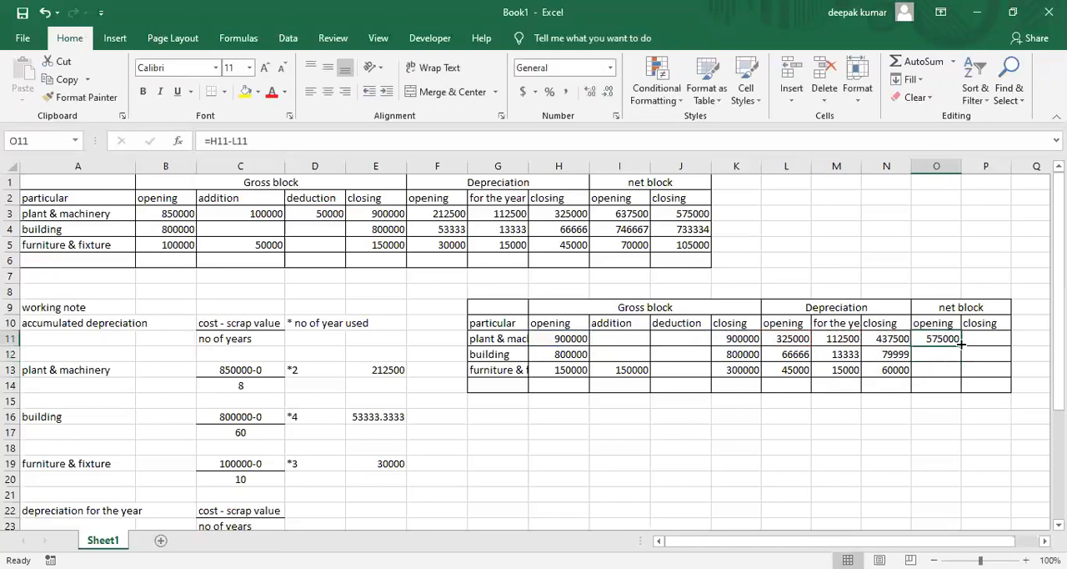
left_click_drag(961, 346, 963, 375)
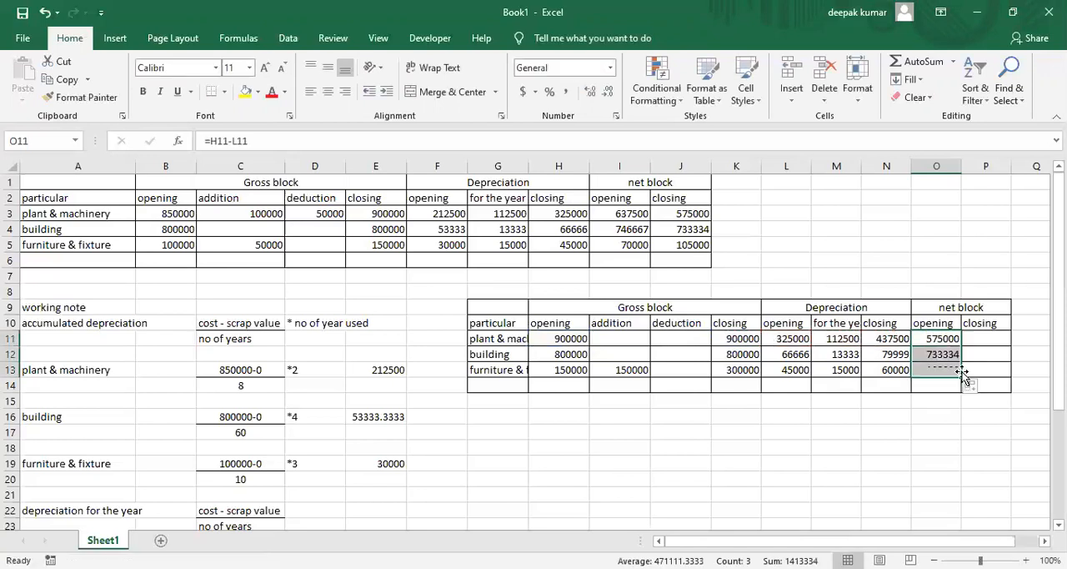
Compute the second schedule's closing net block with =K11-N11 in P11 and fill the formula down to P13
left_click(981, 338)
type("=")
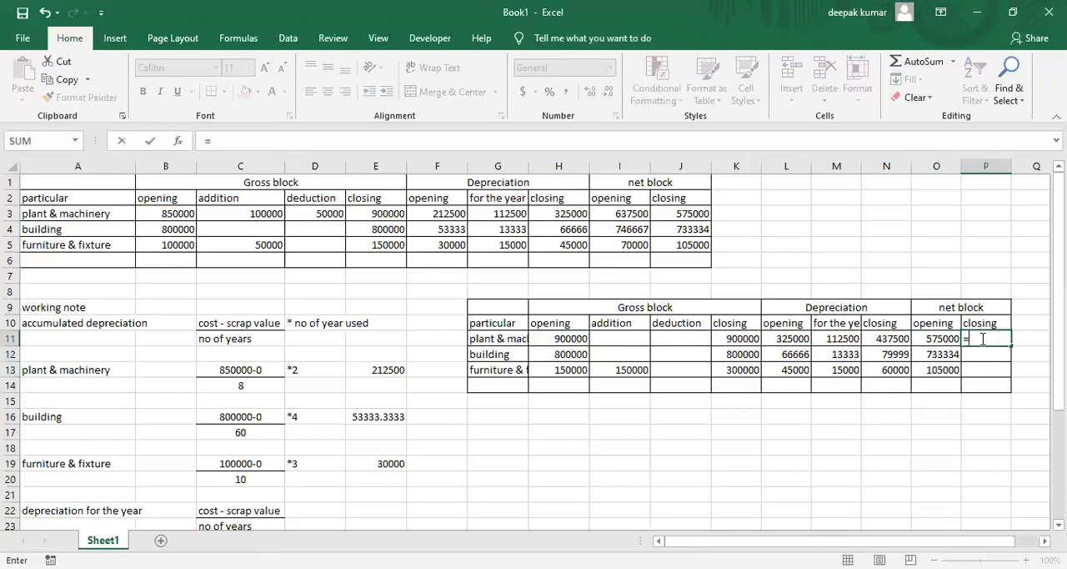
key("Left")
key("Left")
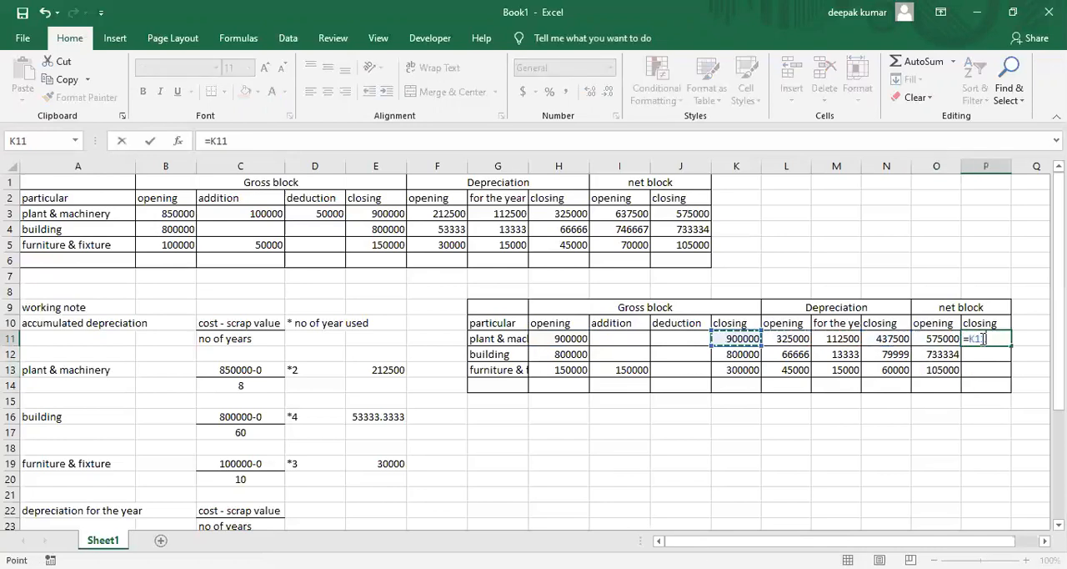
type("-")
key("Left")
key("Left")
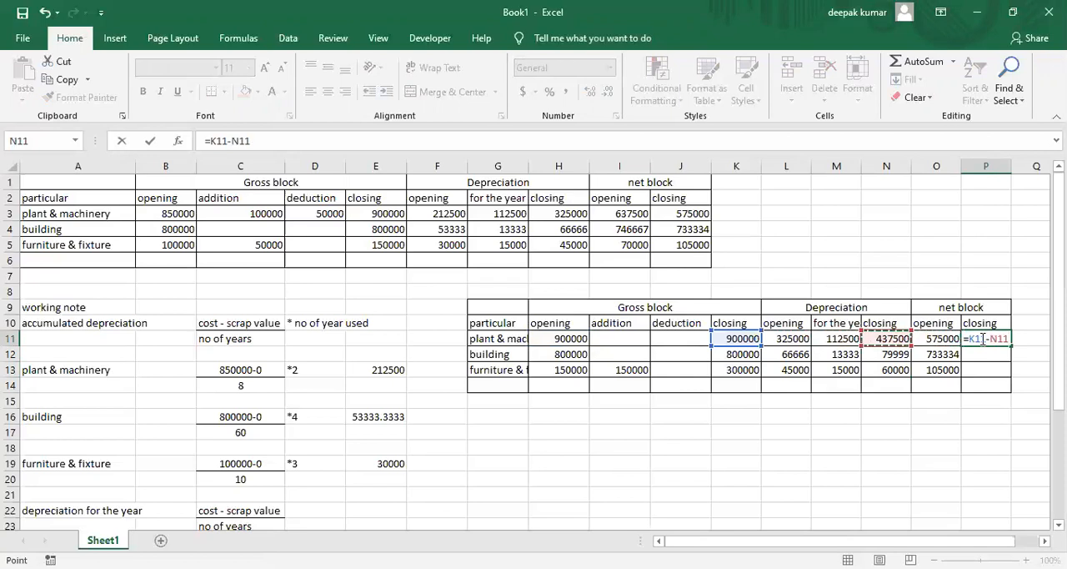
key("Return")
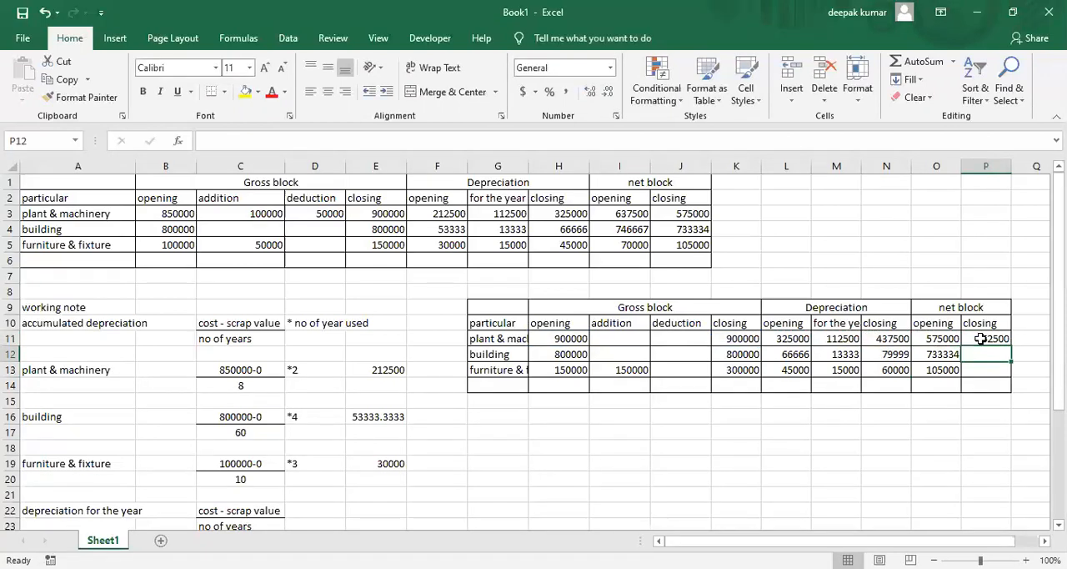
left_click(996, 338)
left_click_drag(1011, 347, 1010, 377)
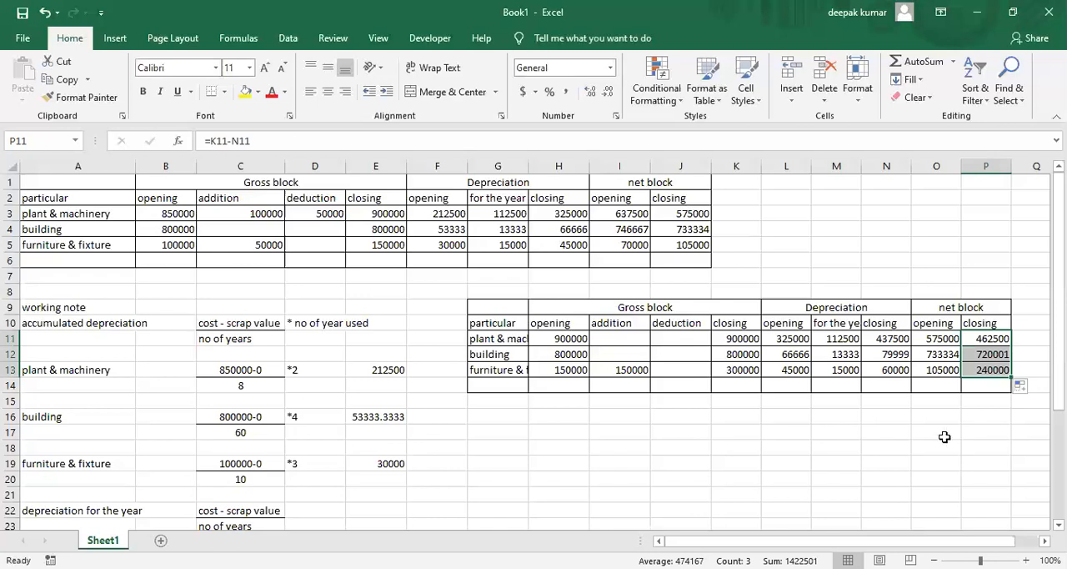
left_click(886, 418)
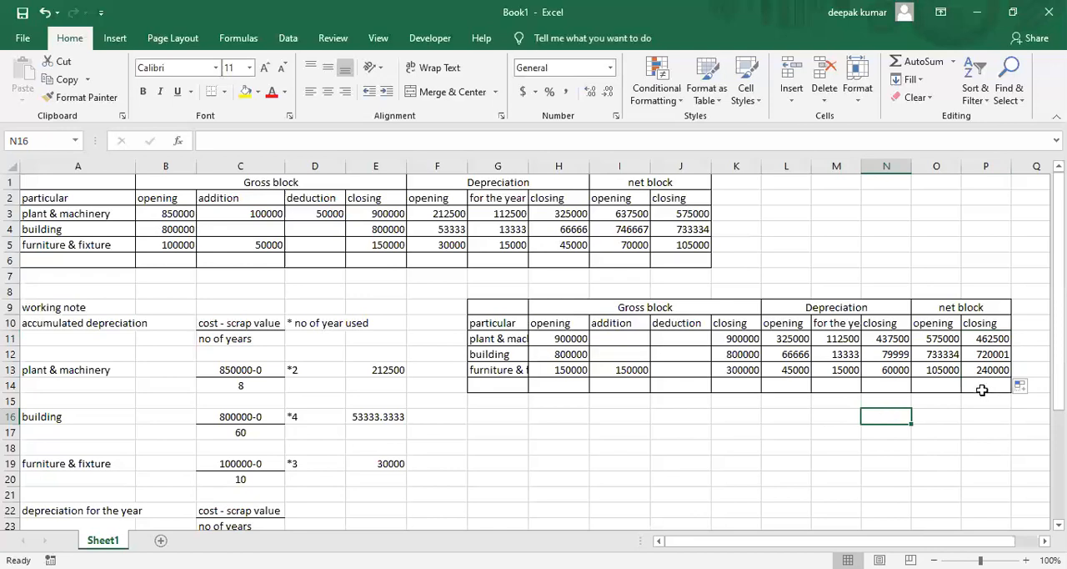
key("alt")
key("Escape")
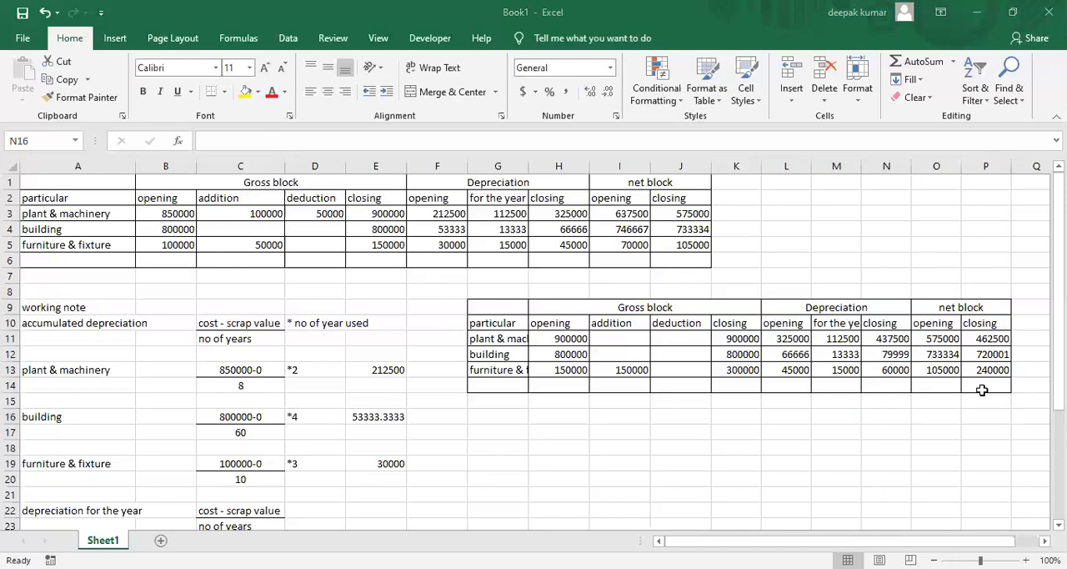
left_click(834, 402)
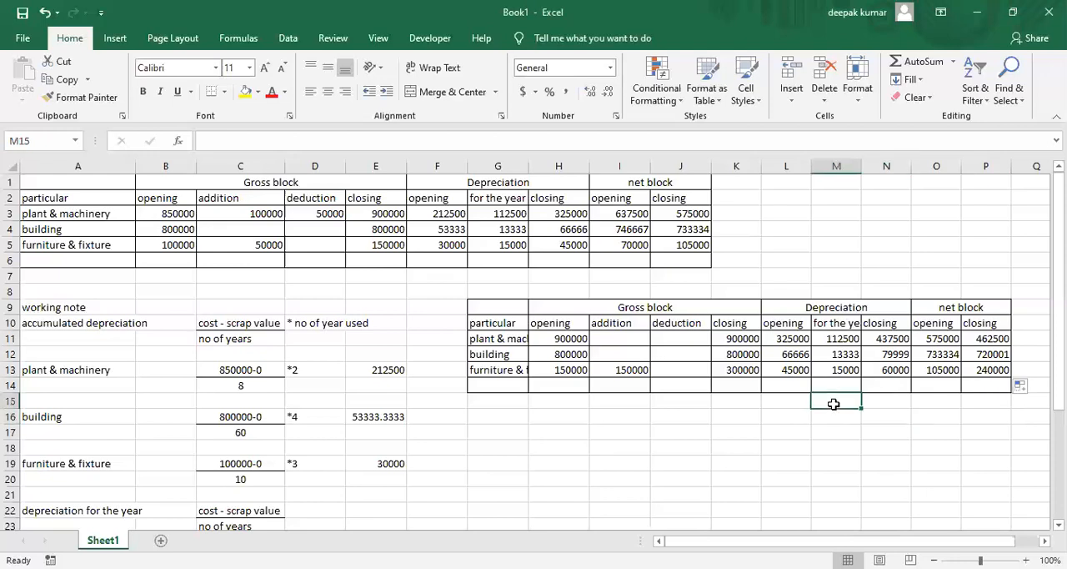